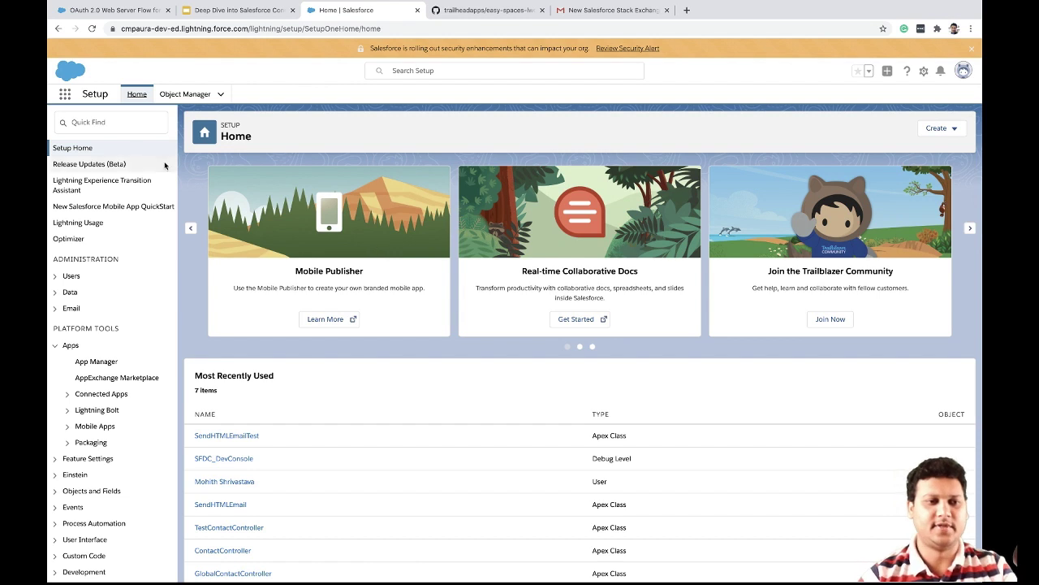
Step: Open App Manager via a 'App Manag' Quick Find search, sort by App Type, widen that column, then clear the search
left_click(117, 125)
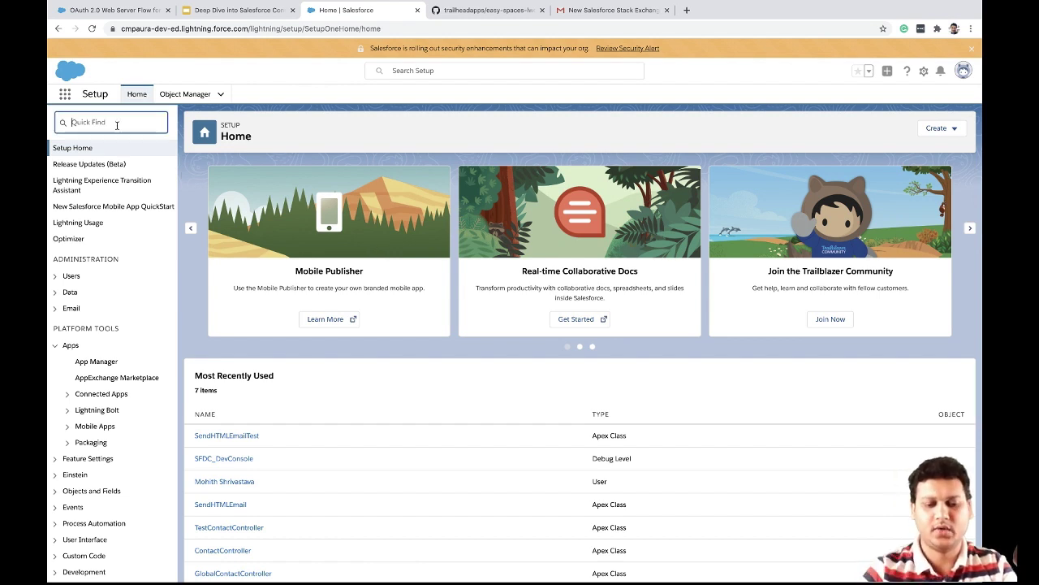
type("App M")
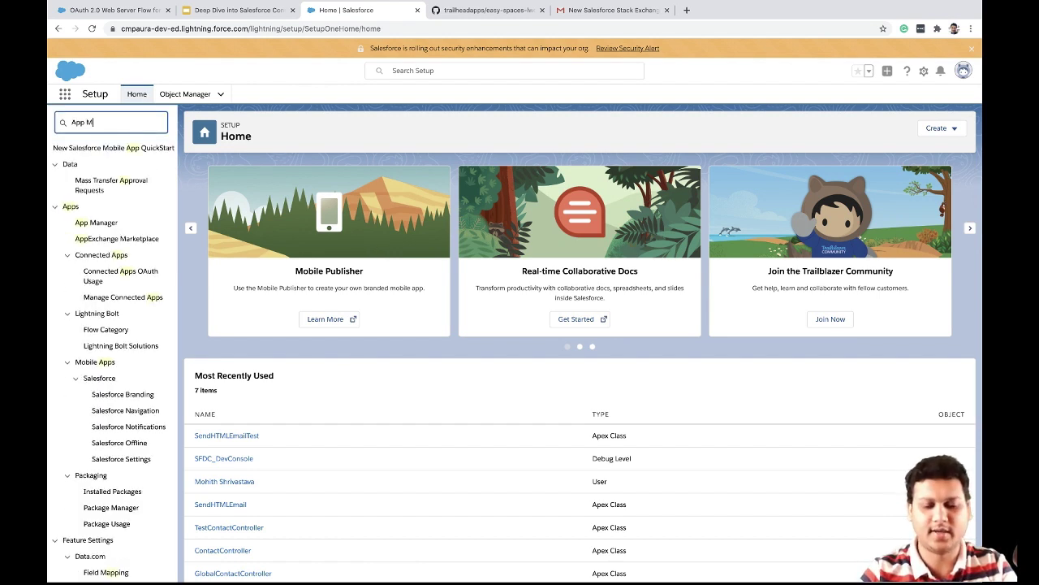
type("anag")
left_click(97, 164)
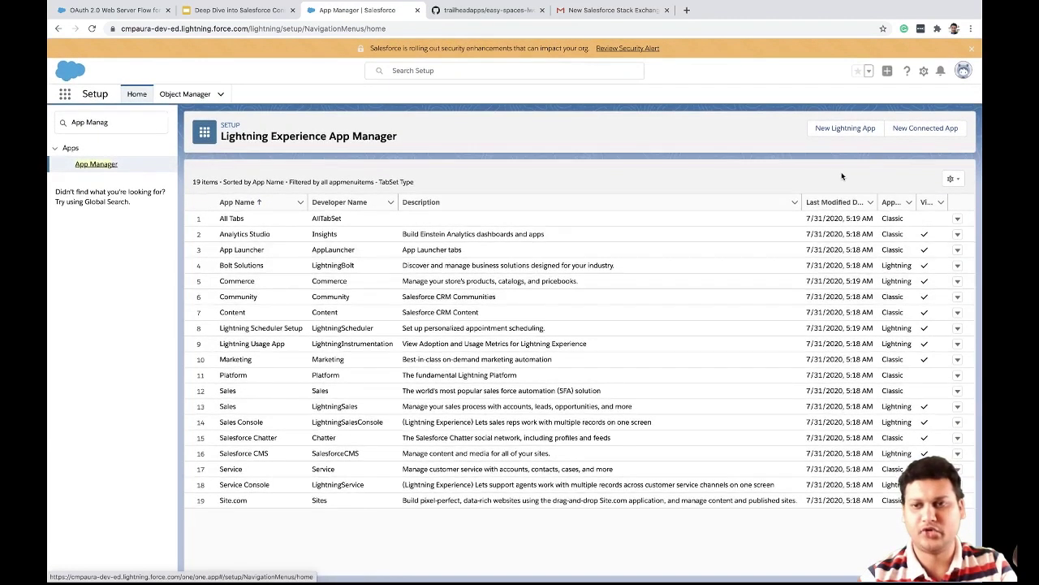
left_click(894, 203)
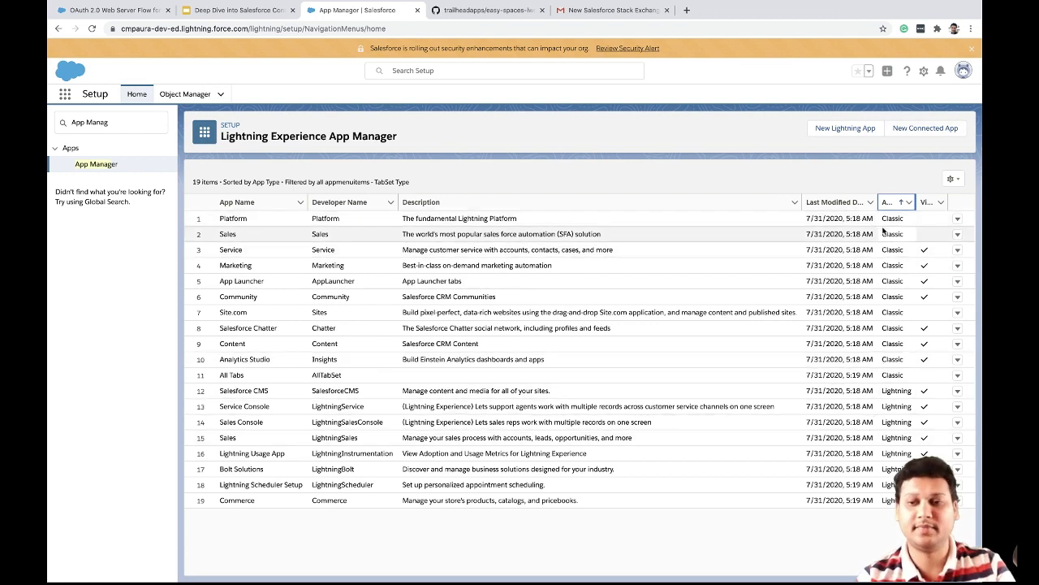
left_click_drag(918, 203, 953, 203)
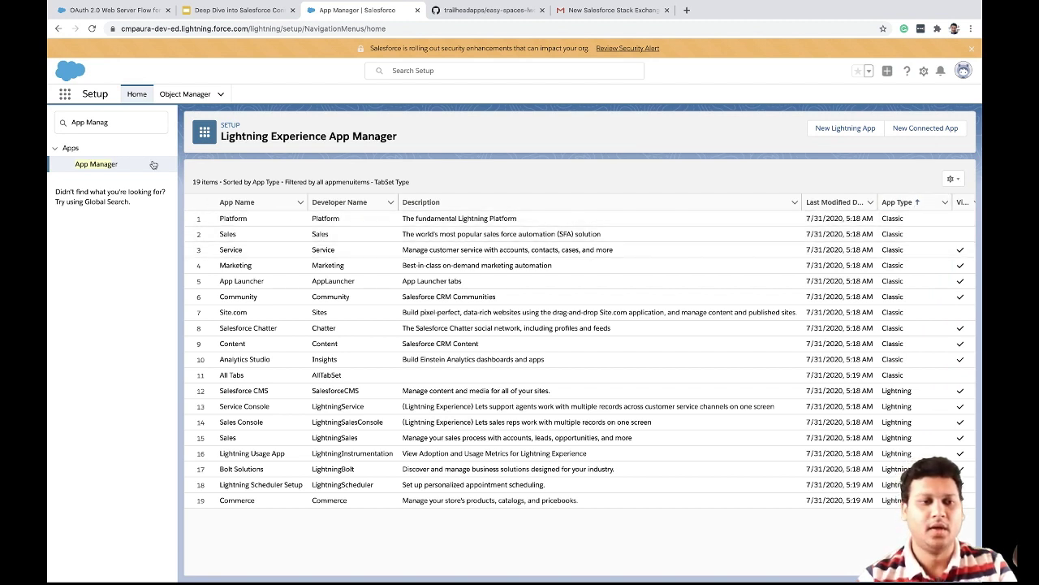
left_click(124, 124)
key("BackSpace")
key("BackSpace")
key("BackSpace")
key("BackSpace")
key("BackSpace")
key("BackSpace")
key("BackSpace")
key("BackSpace")
key("BackSpace")
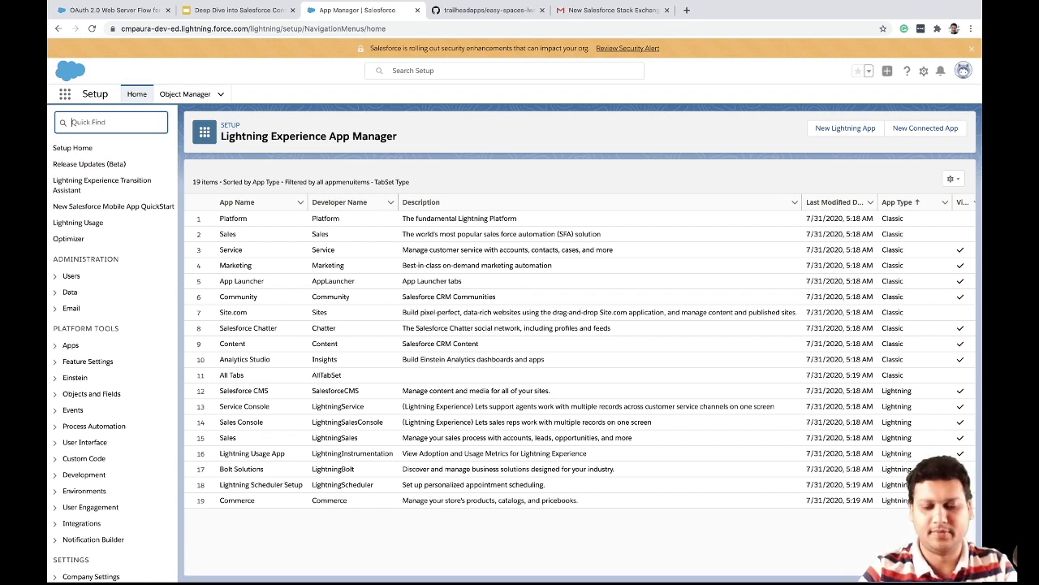
Step: Open Connected Apps OAuth Usage and view the user details behind Salesforce CLI's user count of 1
type("Connected")
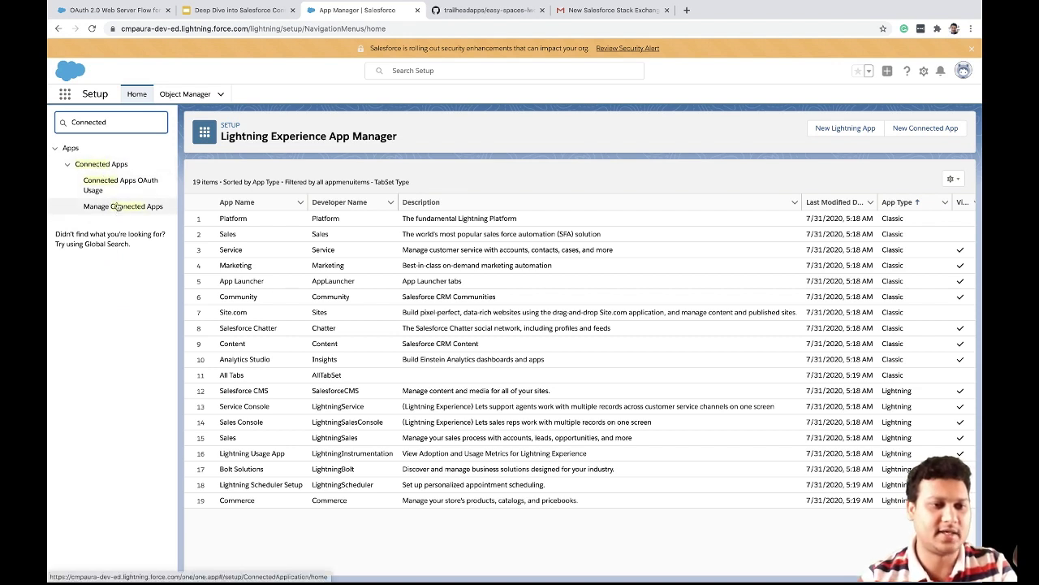
left_click(126, 185)
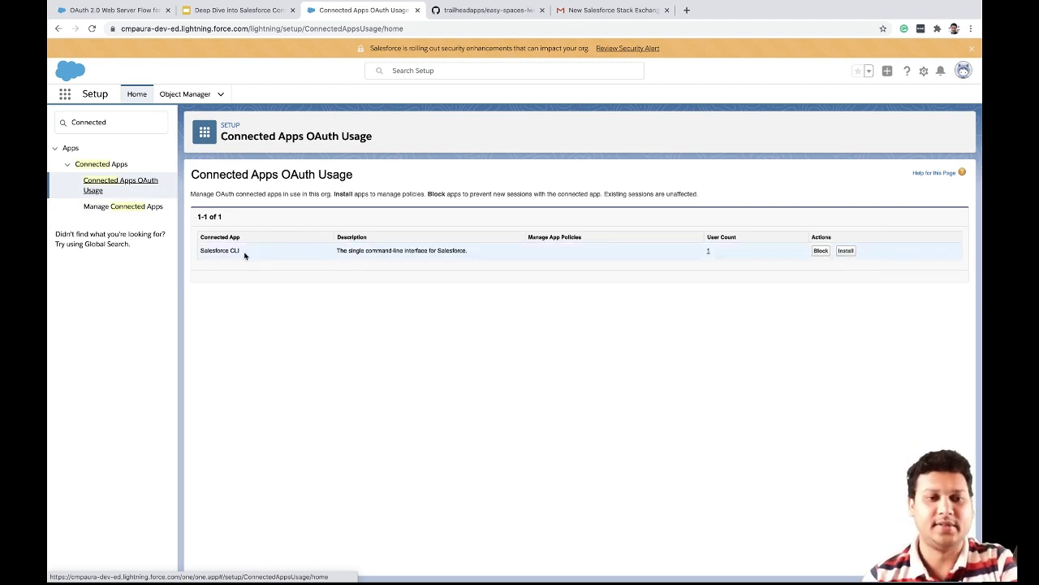
left_click_drag(250, 253, 199, 252)
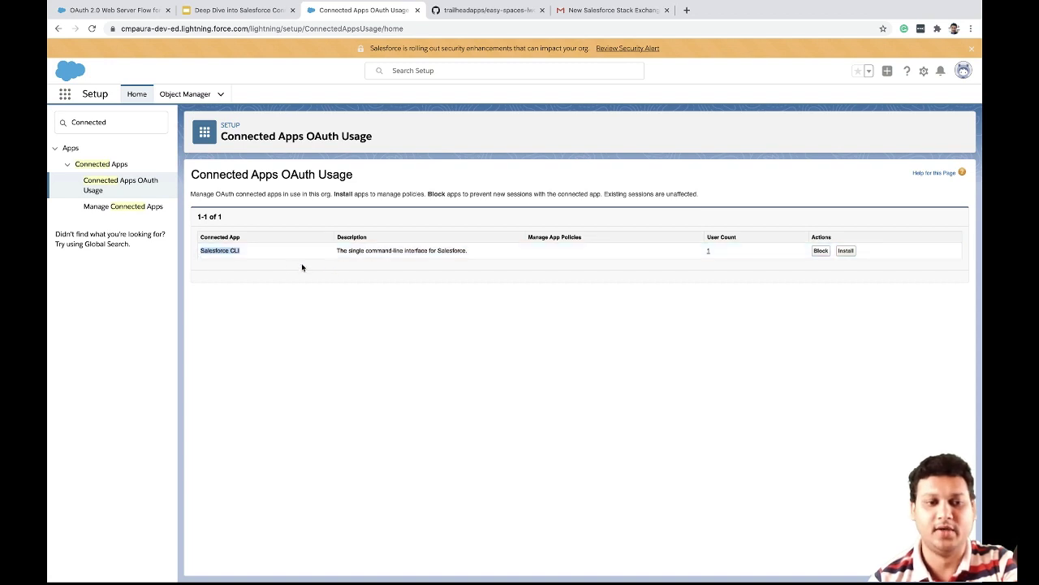
left_click(274, 257)
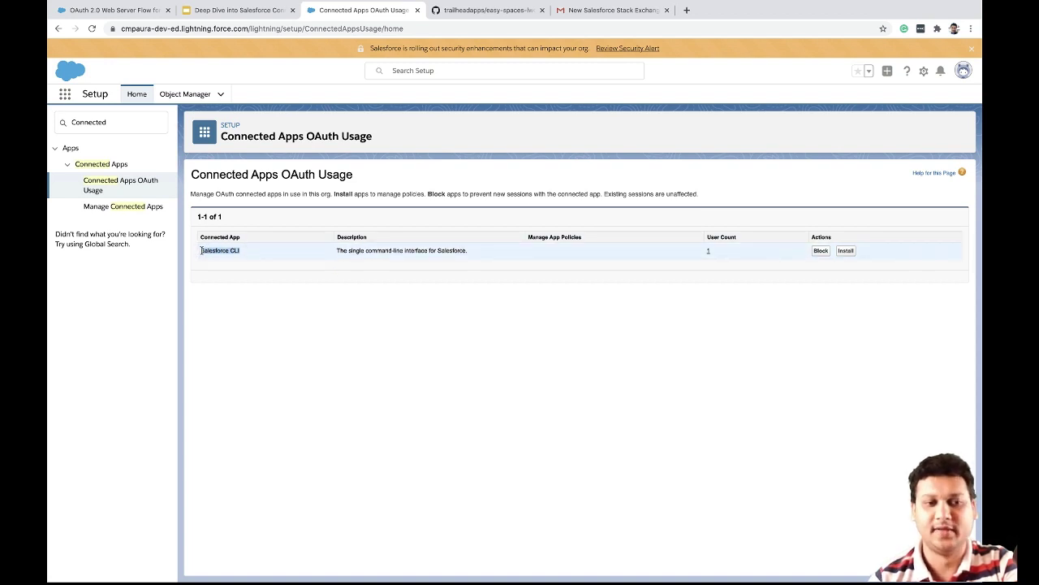
left_click(246, 256)
left_click_drag(246, 255, 201, 251)
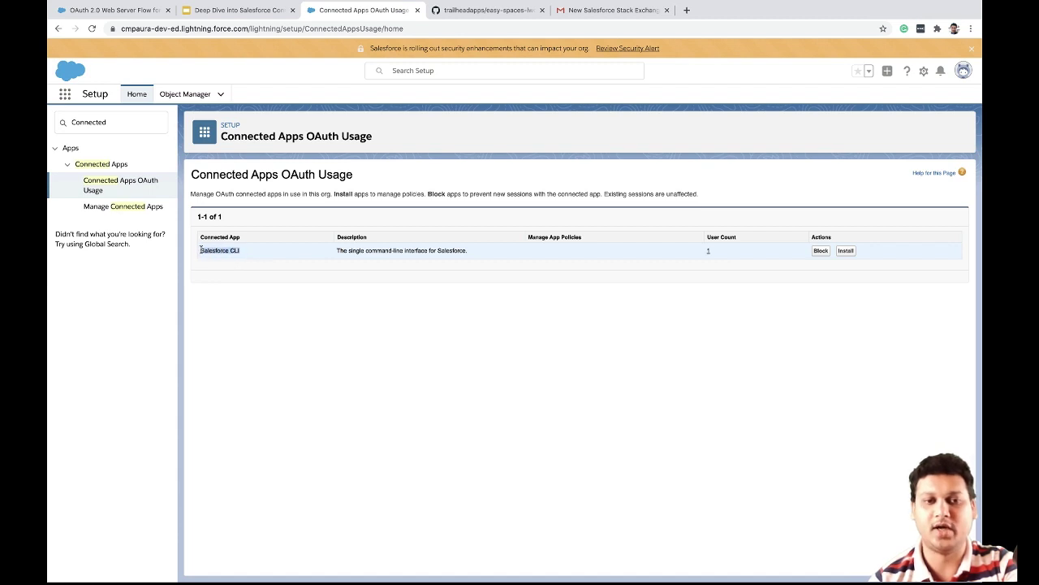
left_click(336, 252)
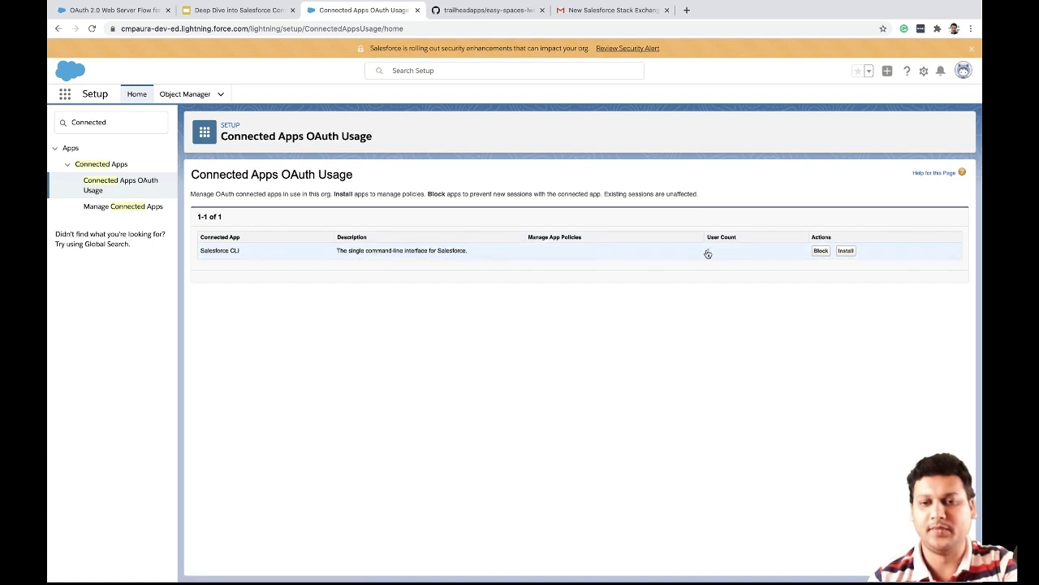
left_click(709, 251)
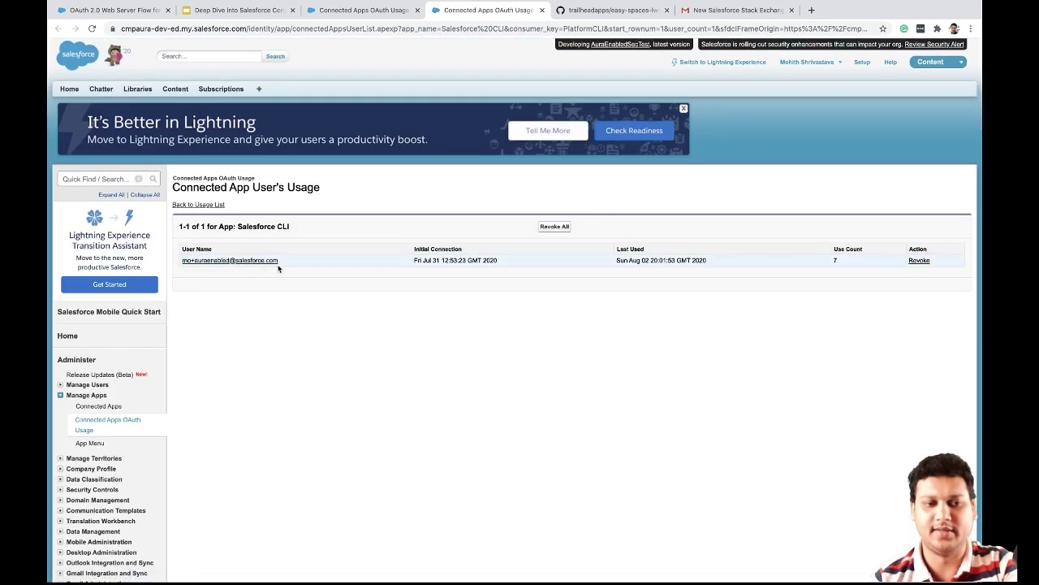
Step: Highlight the connected user's name and connection dates, then switch back to the OAuth Usage tab
left_click_drag(282, 263, 176, 268)
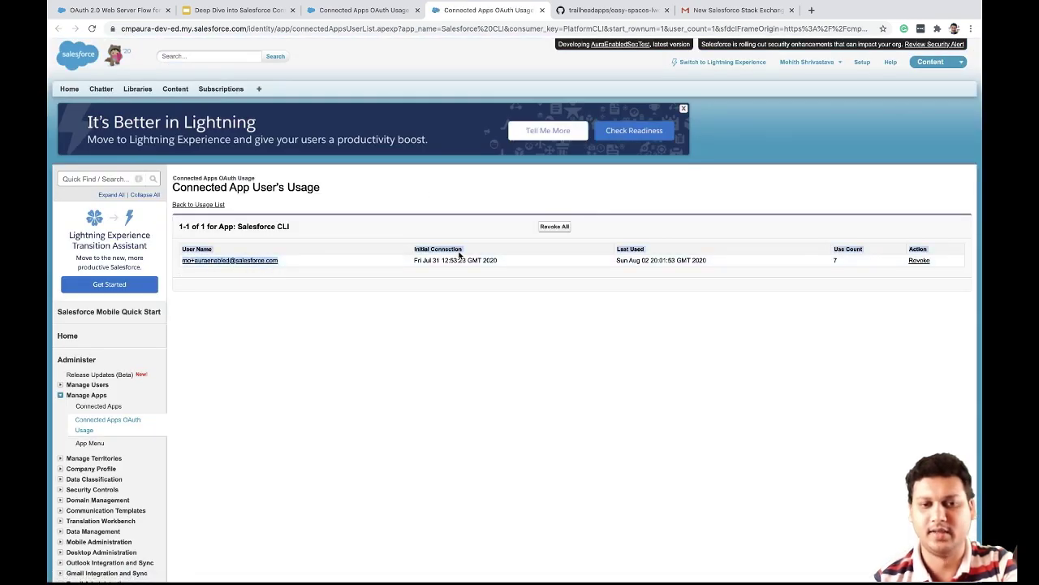
left_click_drag(413, 261, 849, 280)
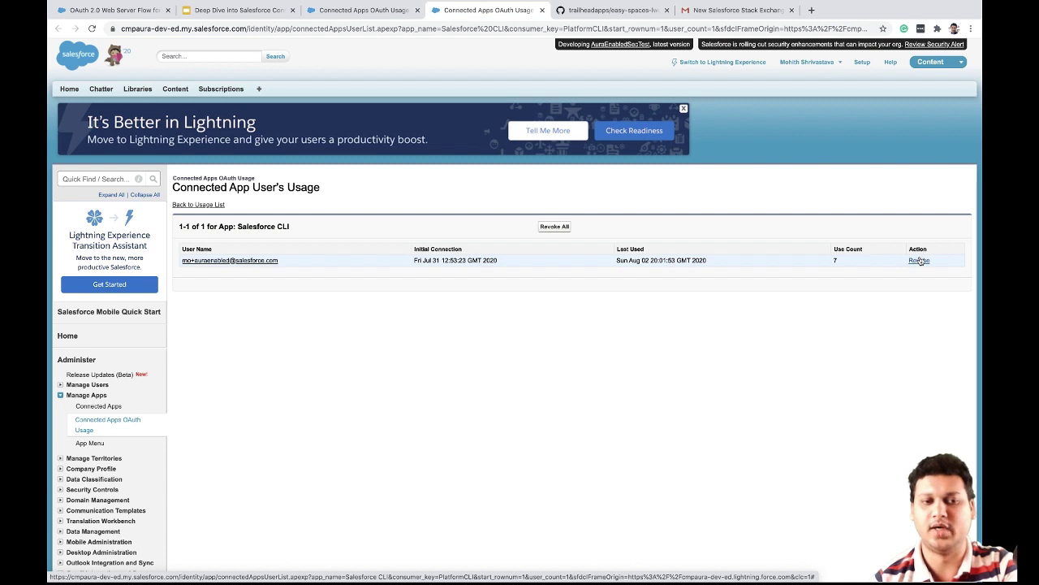
key("ctrl+shift+Tab")
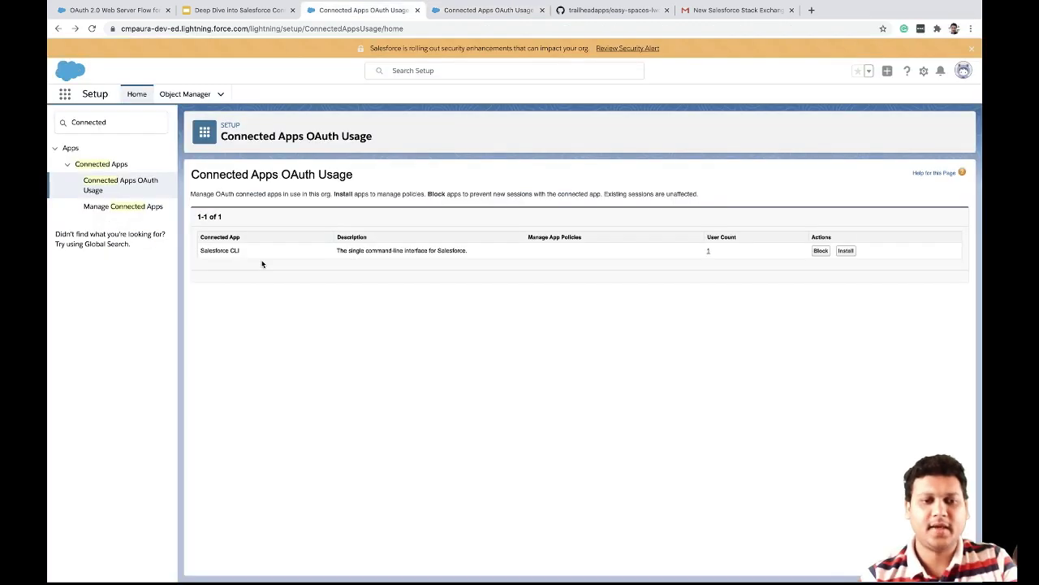
left_click(130, 206)
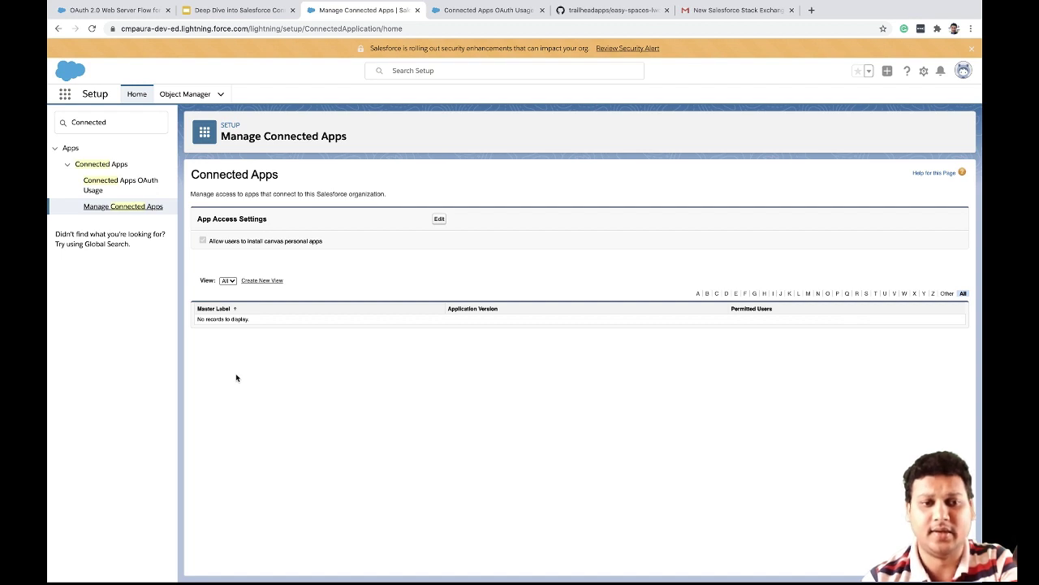
left_click(134, 182)
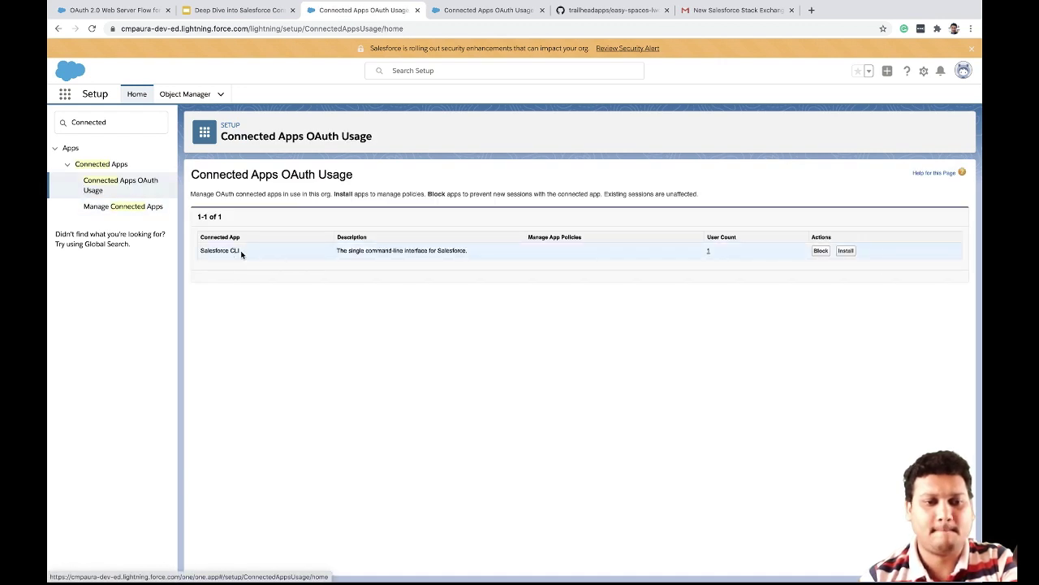
left_click_drag(241, 252, 198, 251)
left_click(274, 273)
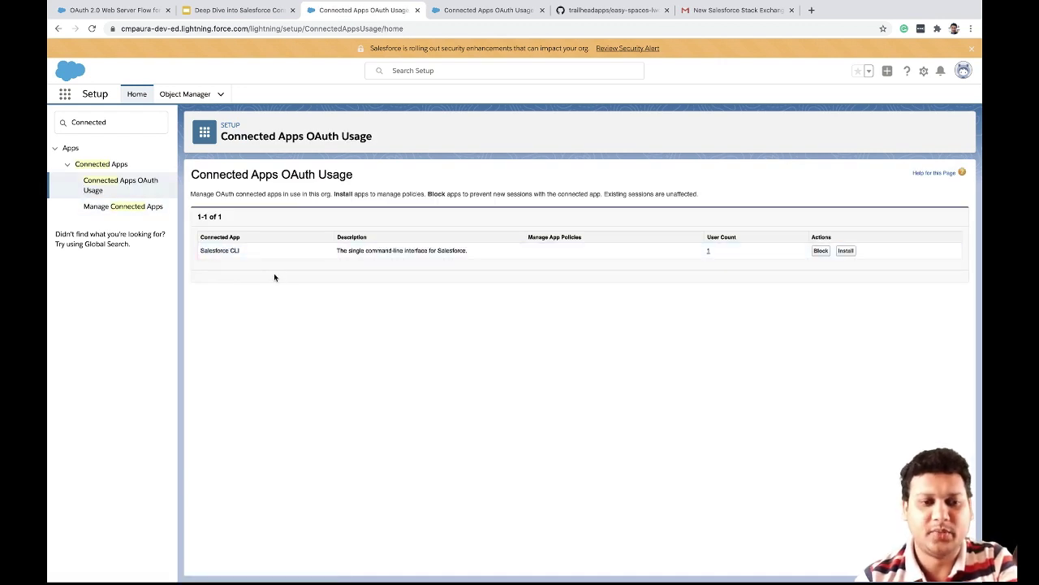
left_click_drag(227, 253, 200, 253)
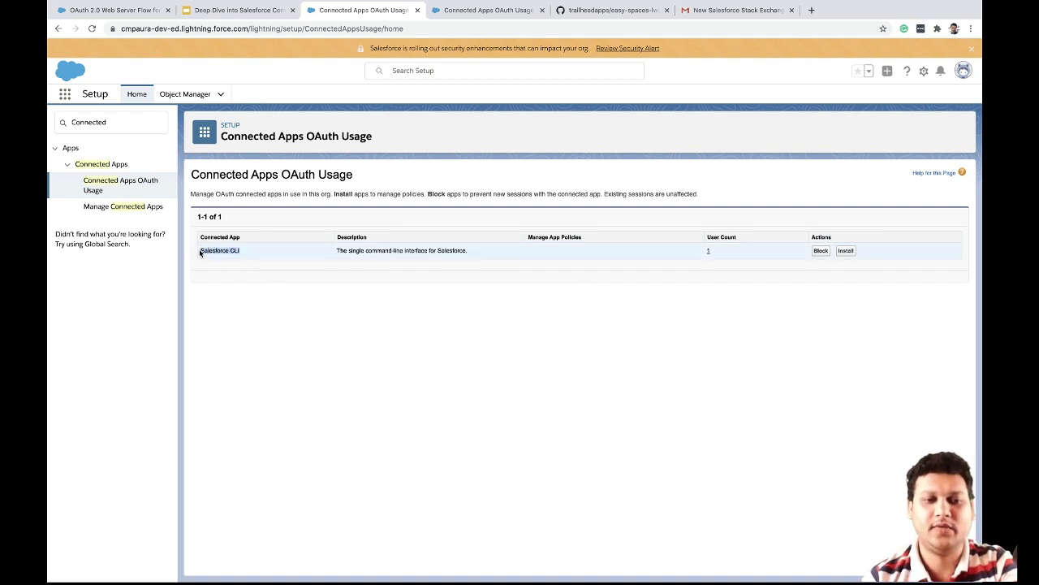
left_click(301, 298)
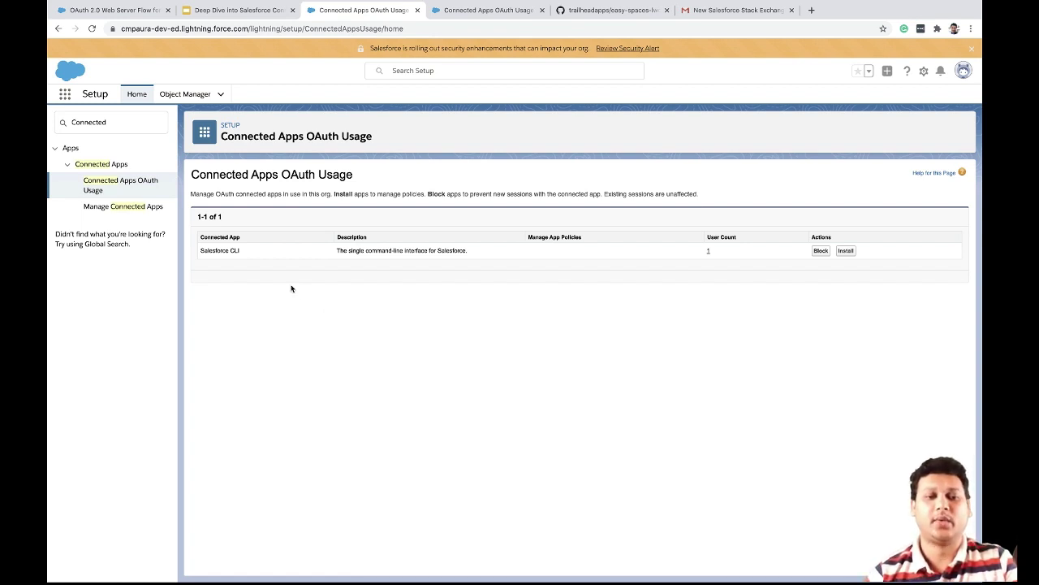
Step: Search Setup for 'App Ma' and open the App Manager list of all apps
left_click_drag(244, 252, 449, 258)
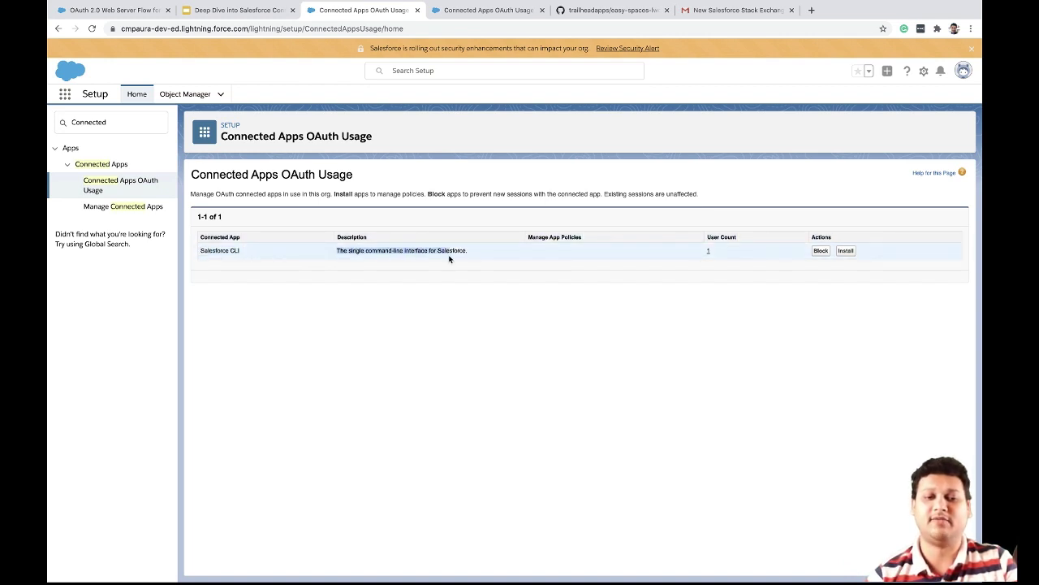
left_click(341, 320)
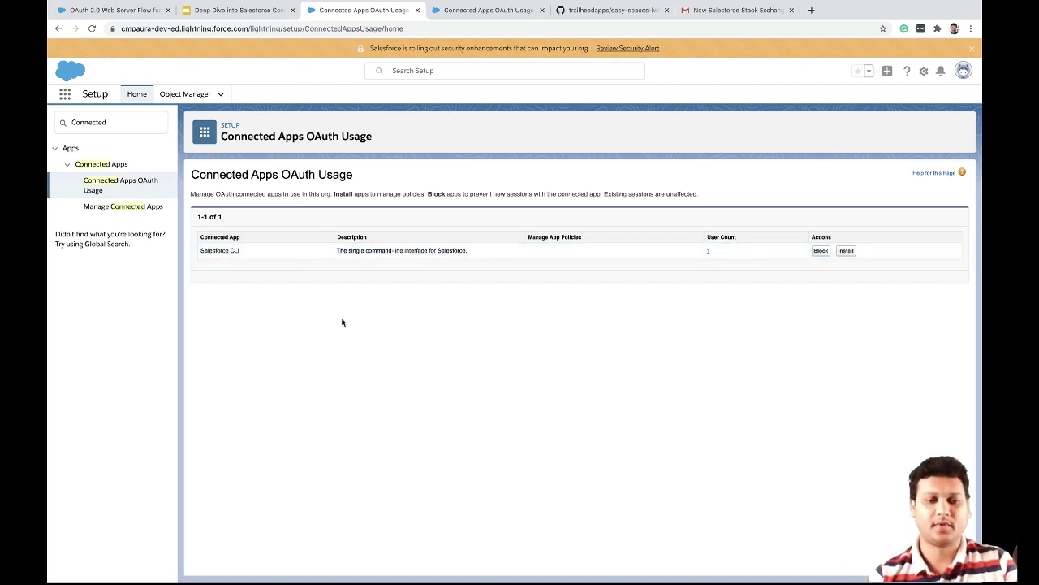
left_click(109, 124)
left_click_drag(109, 123, 61, 122)
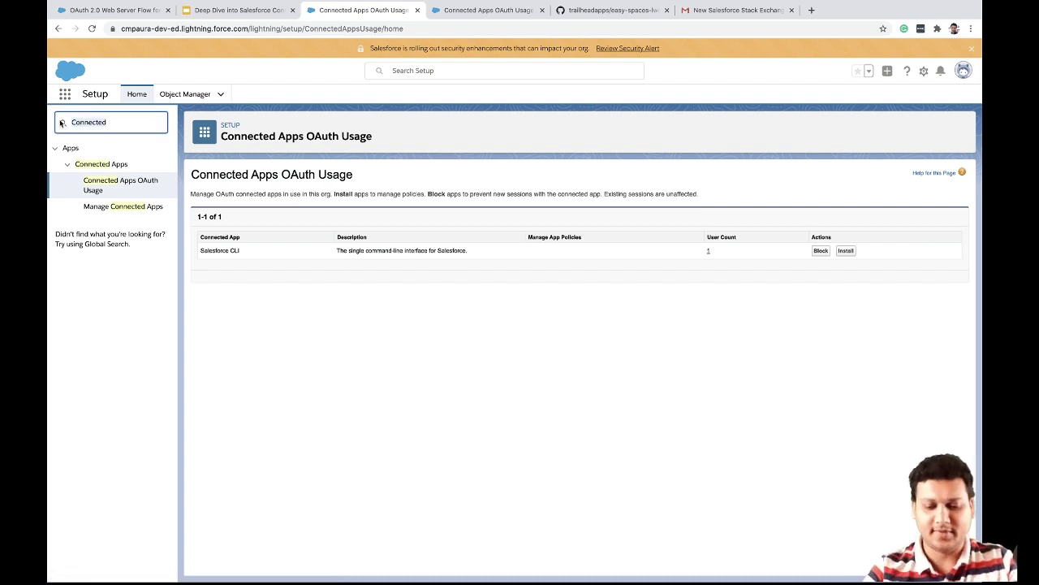
left_click(185, 94)
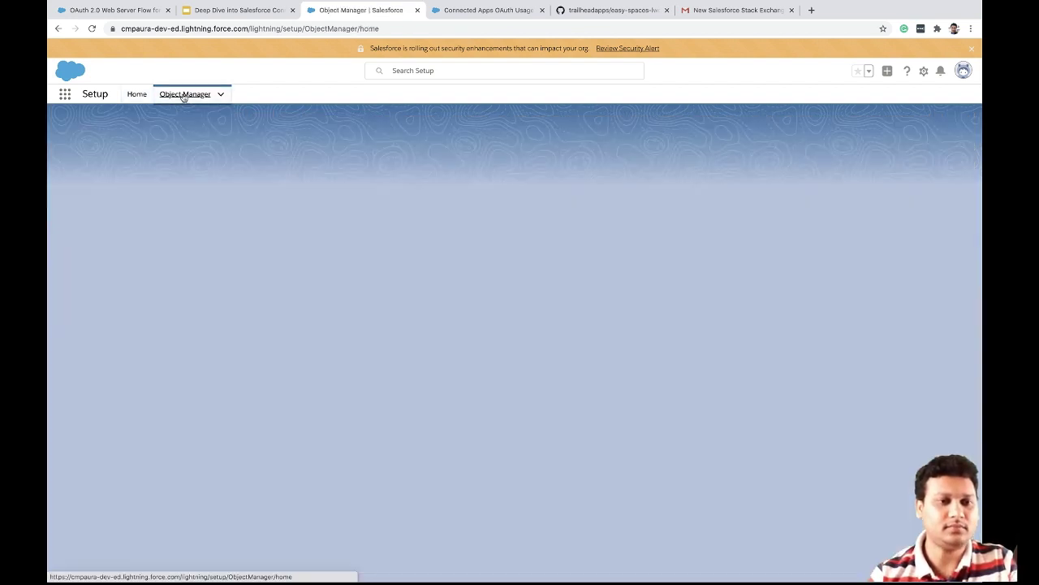
left_click(137, 94)
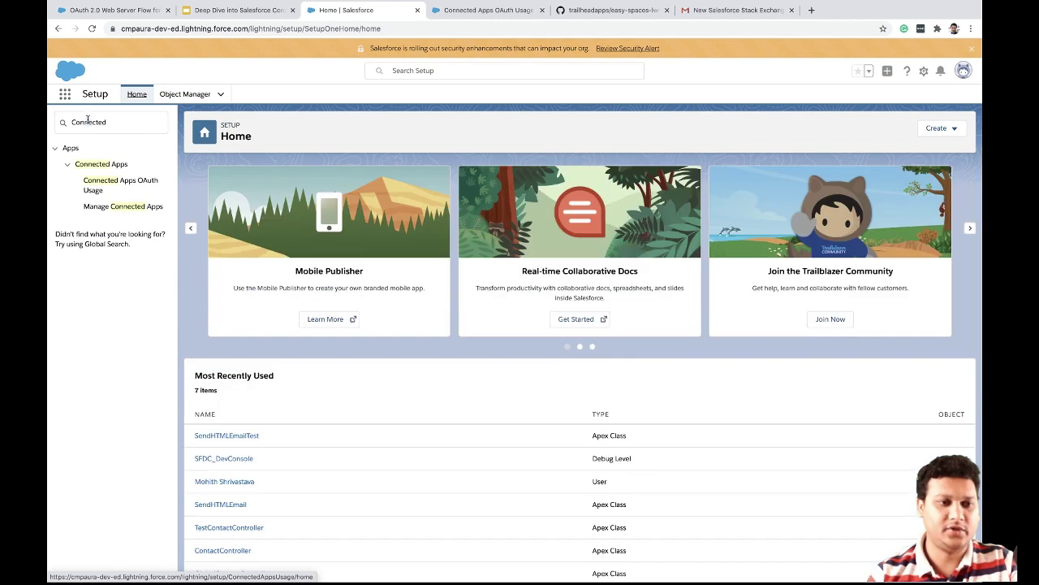
type("Ap")
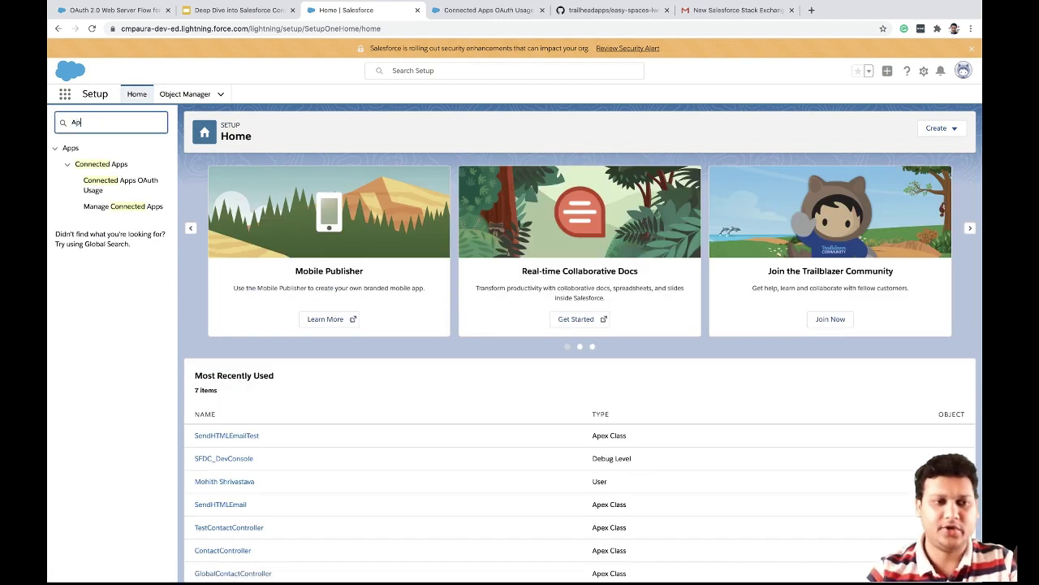
type("p Ma")
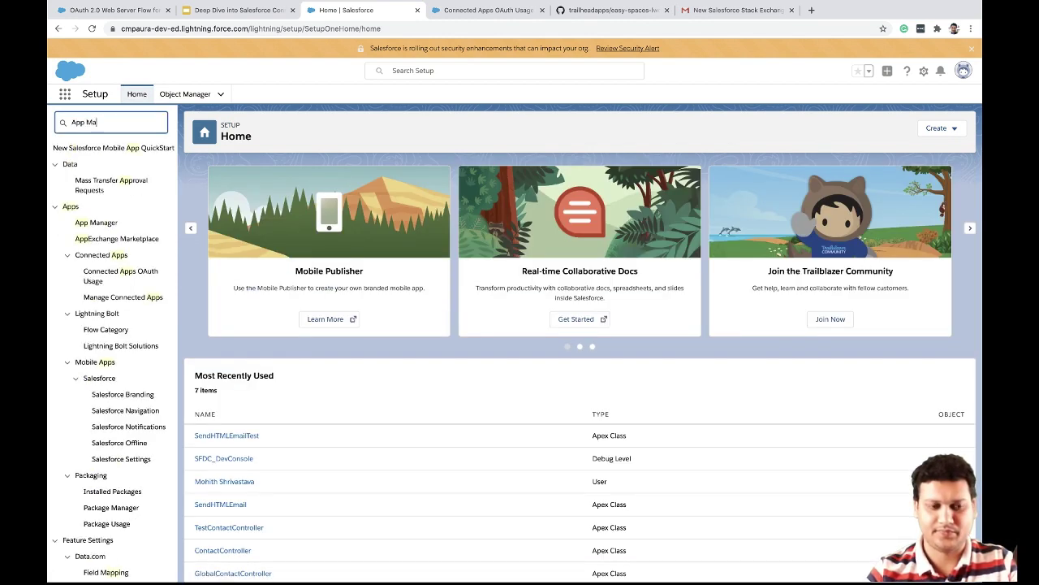
left_click(96, 164)
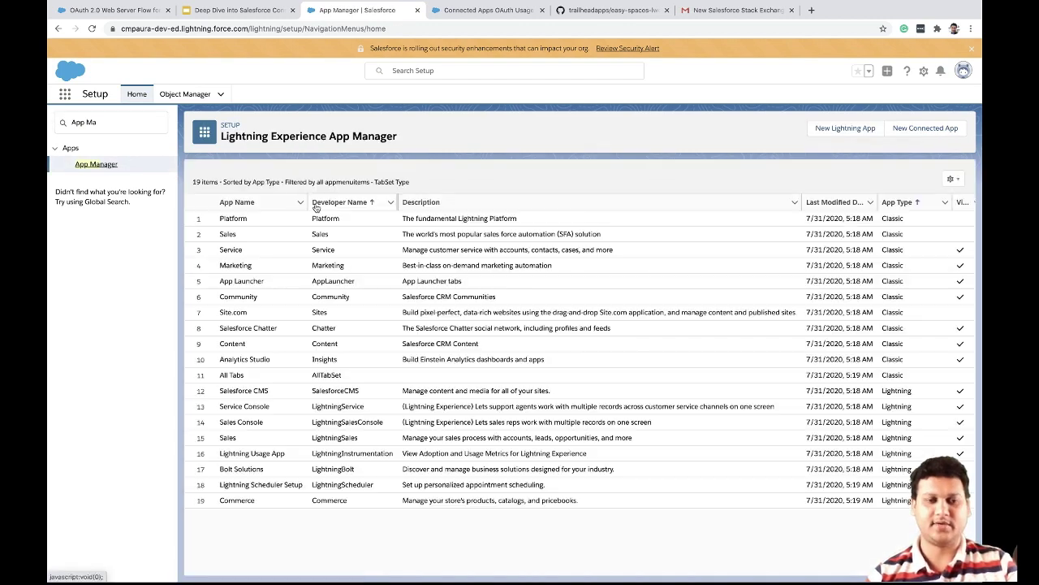
Step: Create a new connected app named 'Trailhead Live' and autofill the contact e-mail and phone
left_click(930, 130)
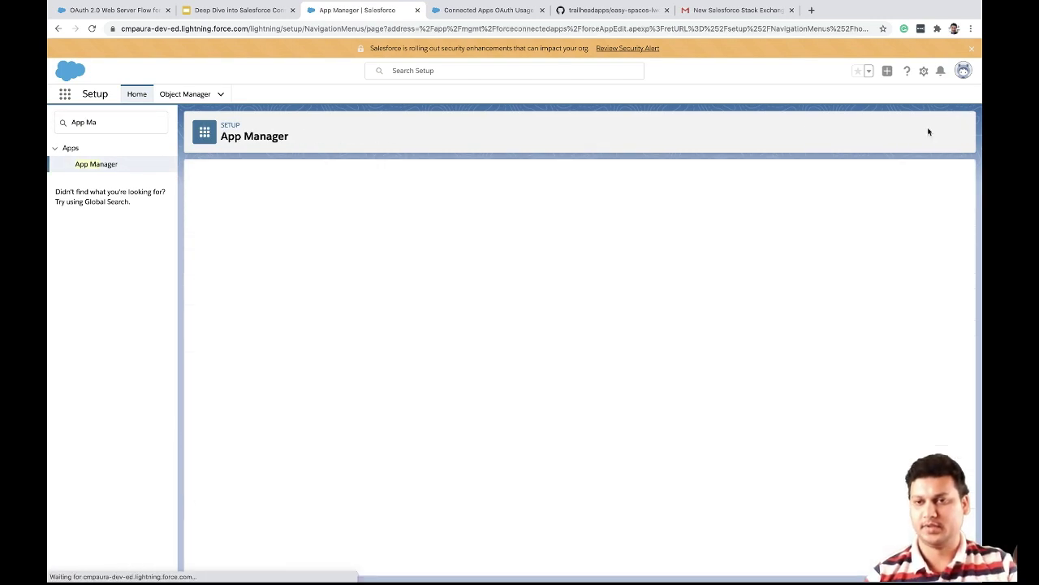
type("T")
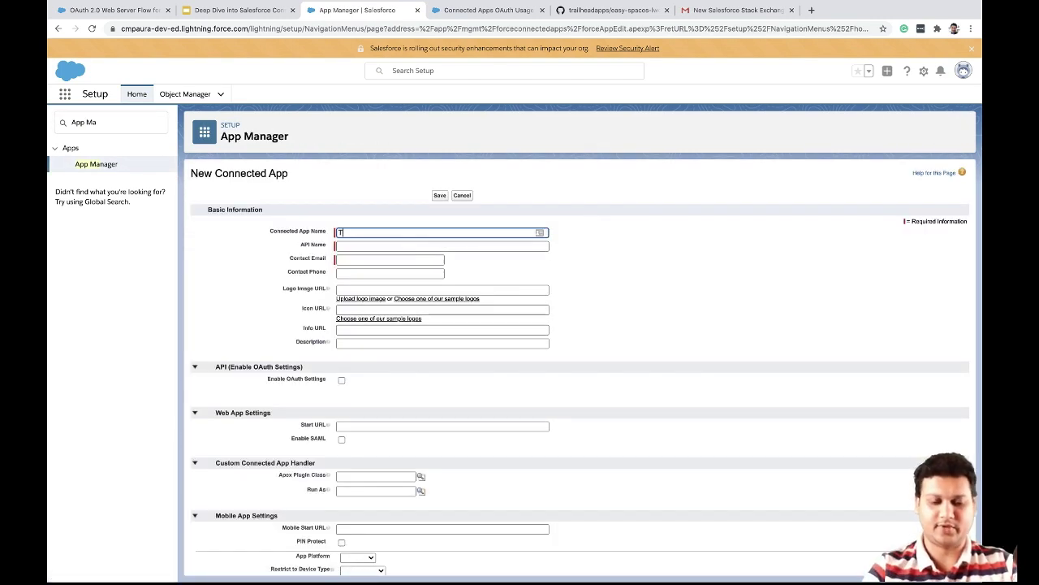
type("railhead")
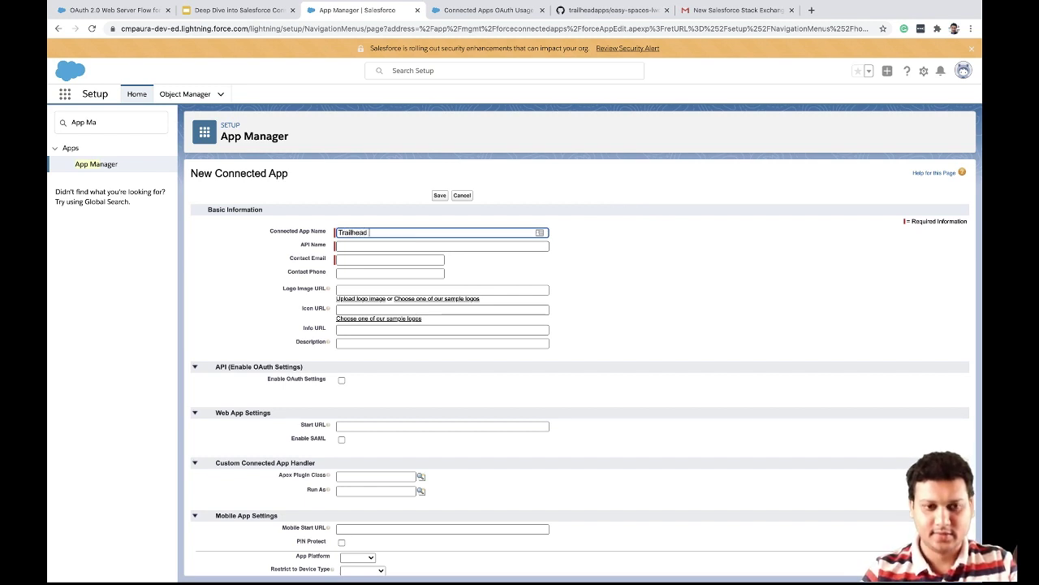
type(" Live")
key("Tab")
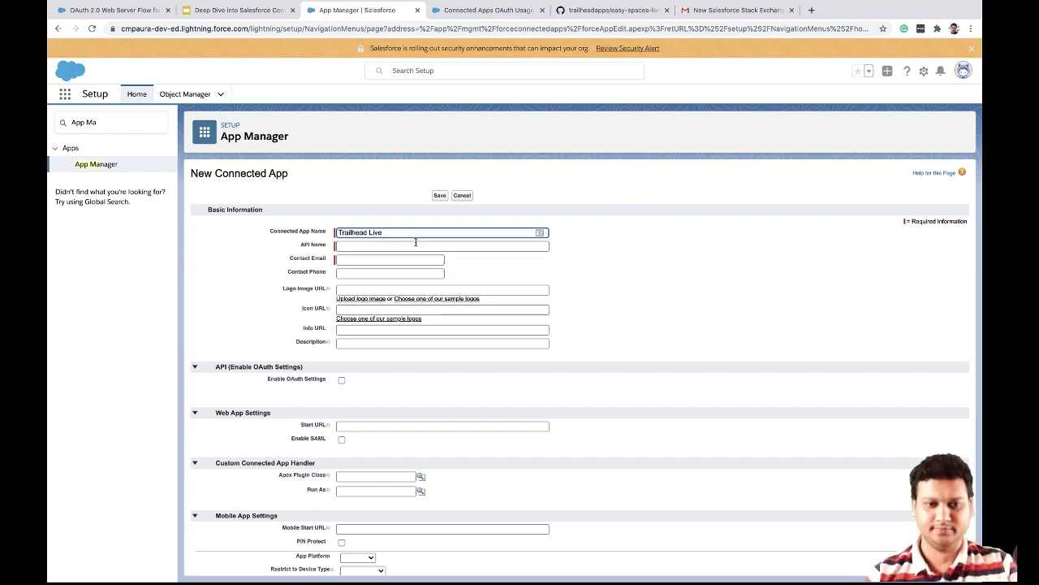
left_click(384, 260)
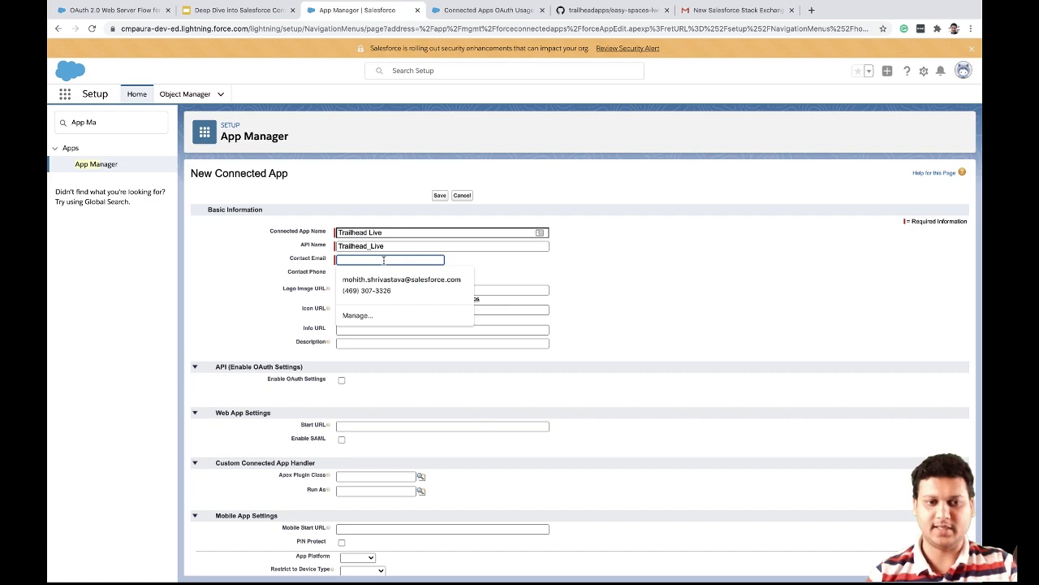
left_click(394, 286)
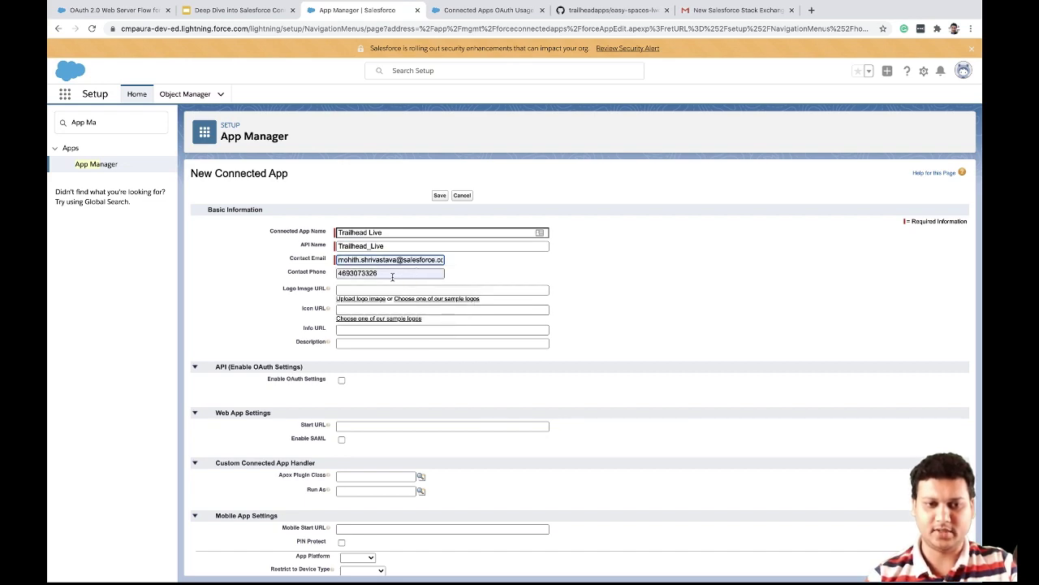
scroll(448, 325, "down", 4)
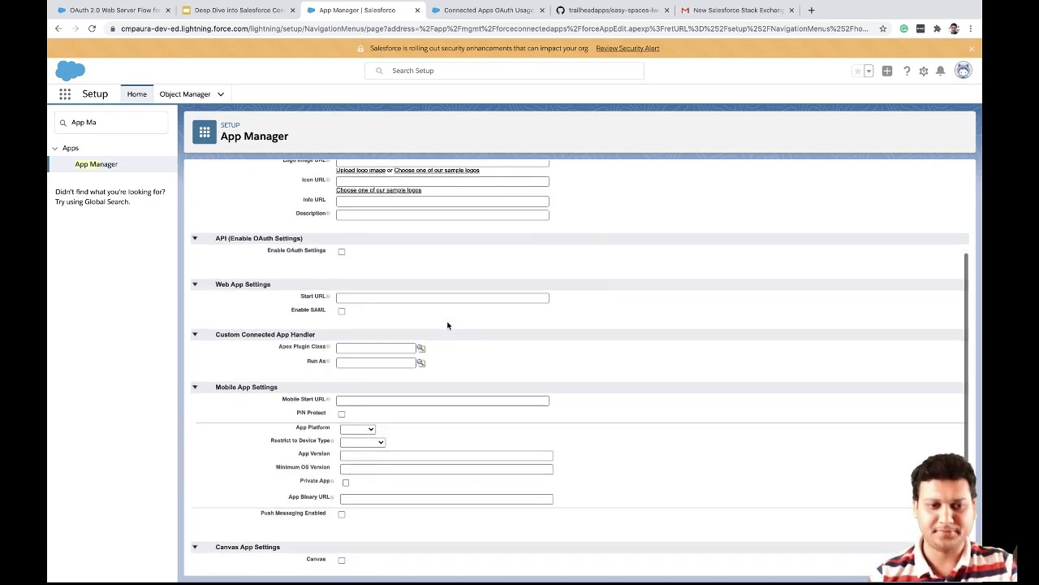
scroll(447, 325, "up", 4)
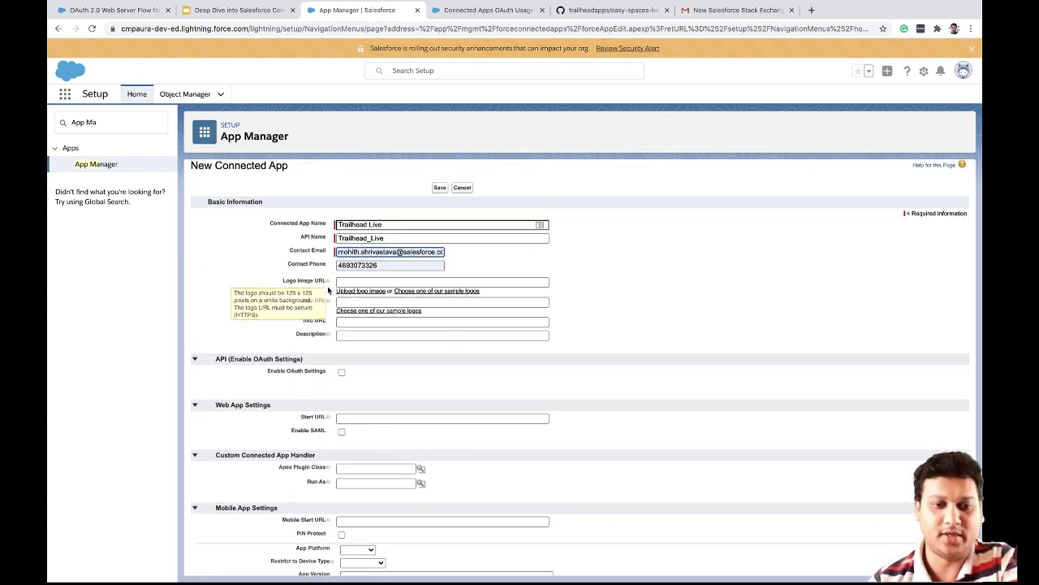
mouse_move(329, 303)
mouse_move(330, 336)
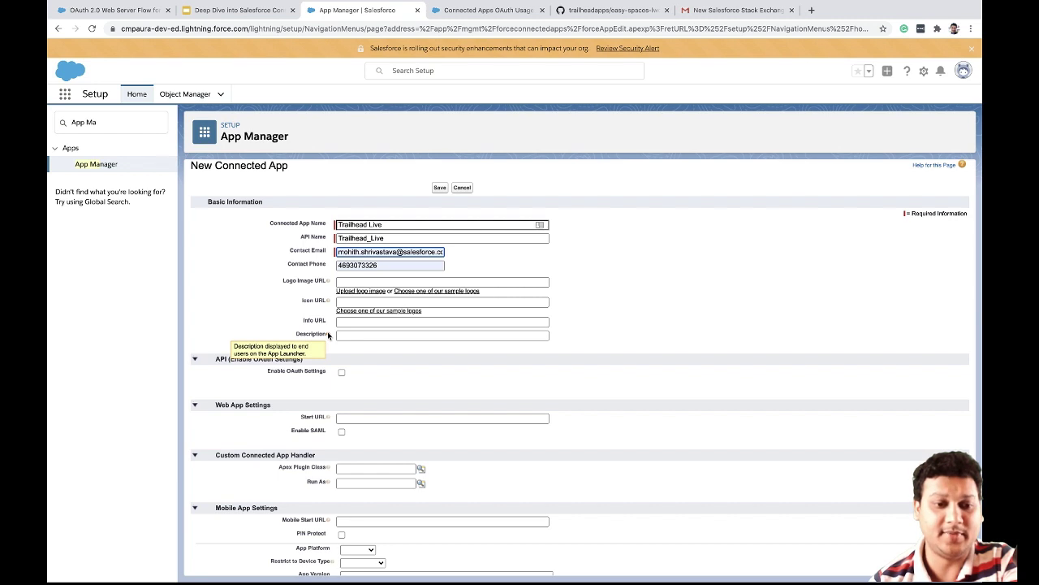
left_click(66, 96)
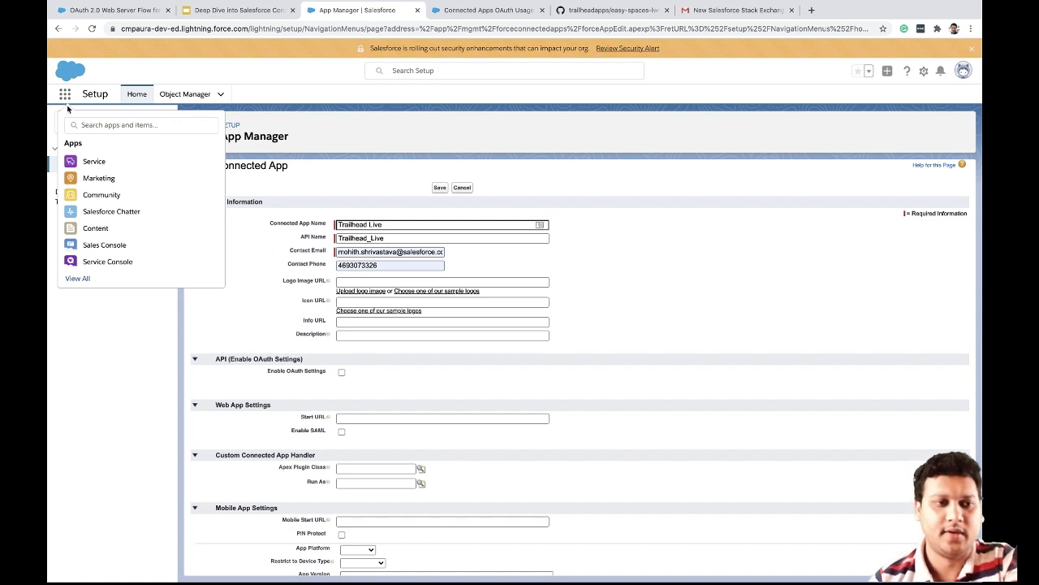
scroll(375, 362, "down", 2)
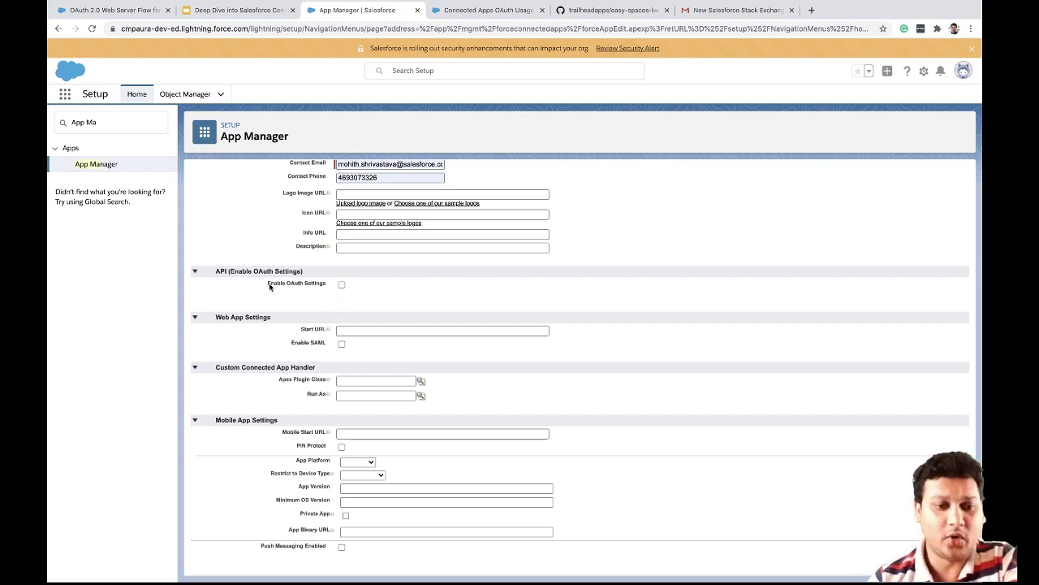
Step: Review the new app form around the Enable OAuth Settings option
left_click_drag(268, 286, 326, 288)
scroll(326, 288, "up", 2)
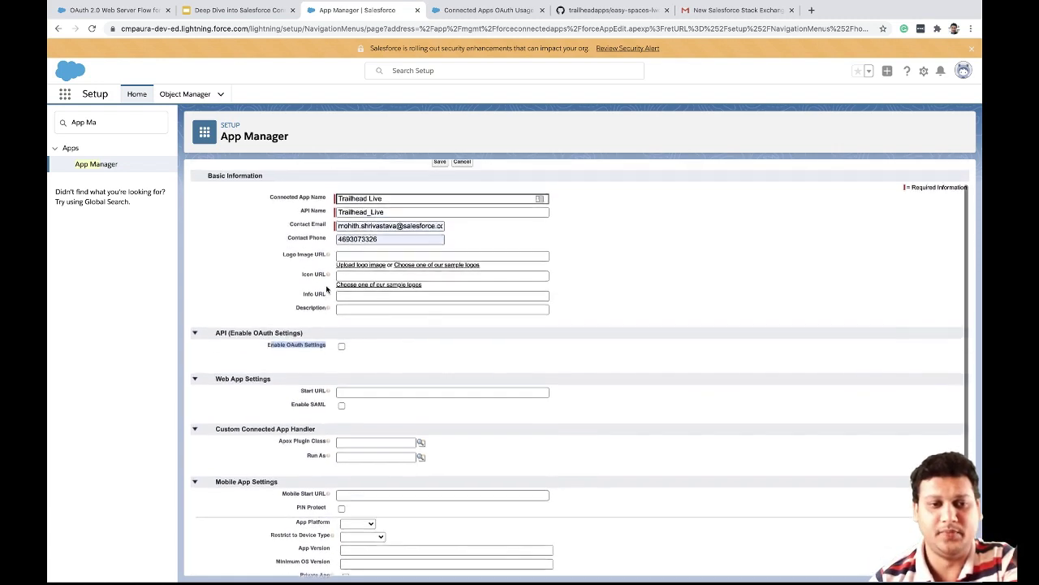
scroll(327, 289, "down", 3)
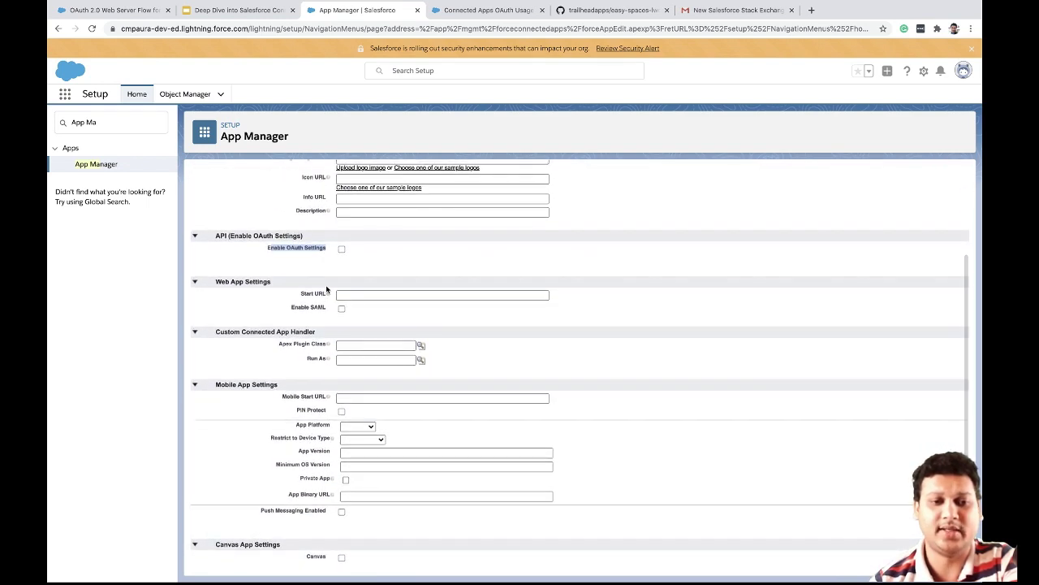
scroll(327, 288, "up", 1)
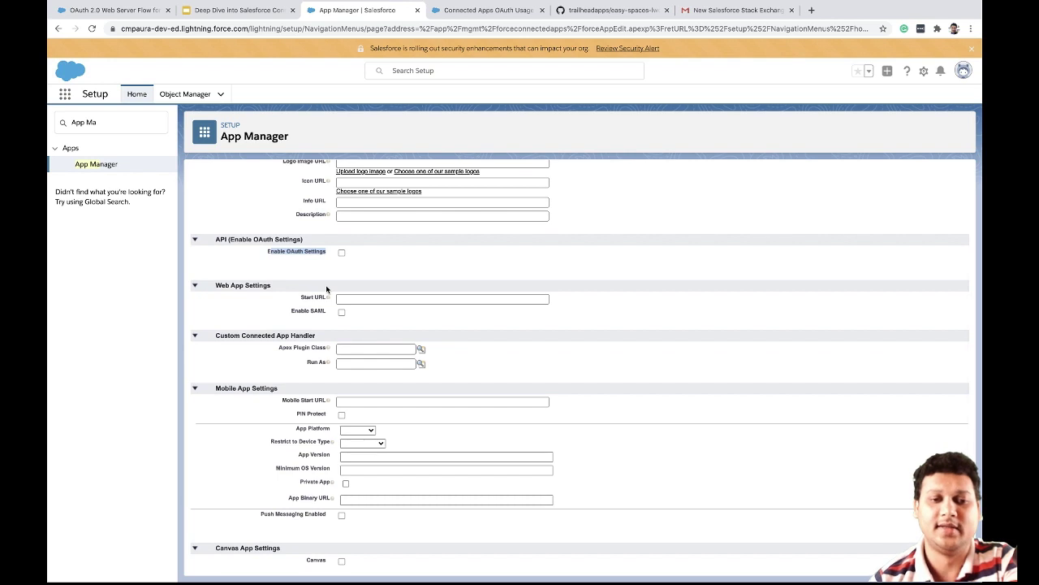
scroll(327, 288, "down", 1)
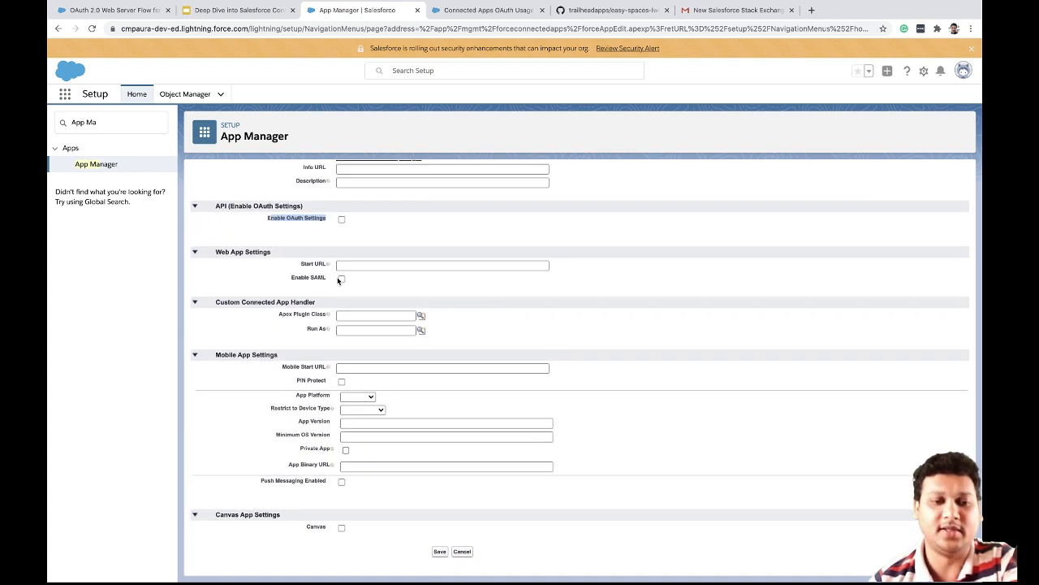
Step: Toggle Enable SAML to preview its fields, leave it off, and collapse Mobile App Settings
left_click(342, 278)
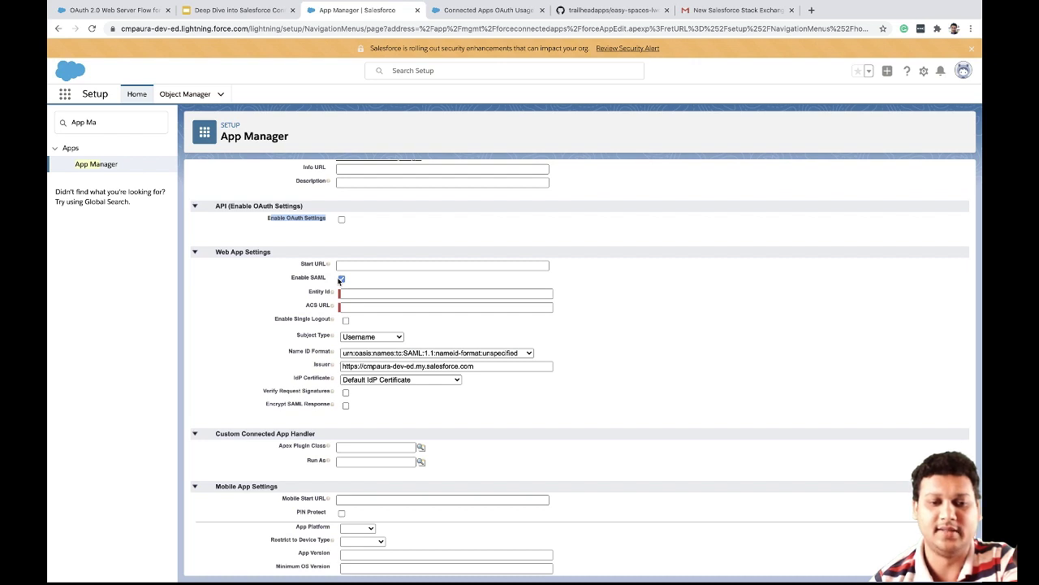
left_click(341, 279)
left_click(341, 279)
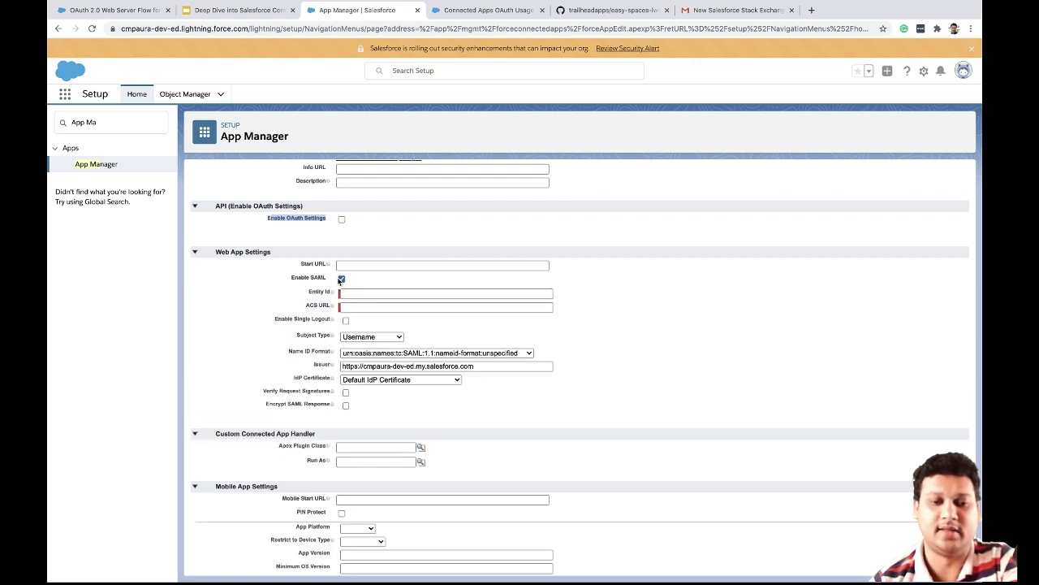
left_click(341, 278)
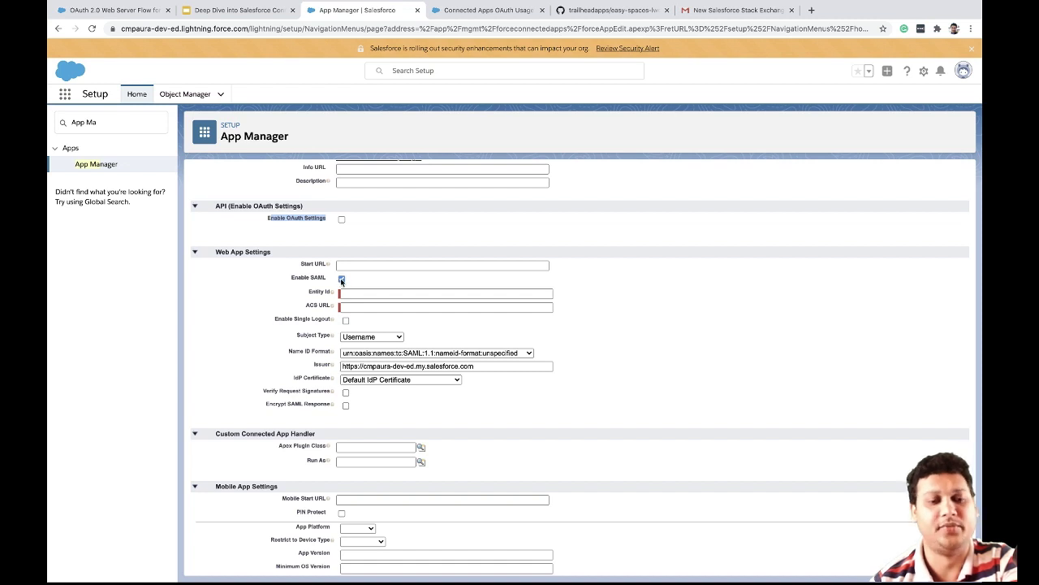
left_click(341, 278)
left_click(341, 279)
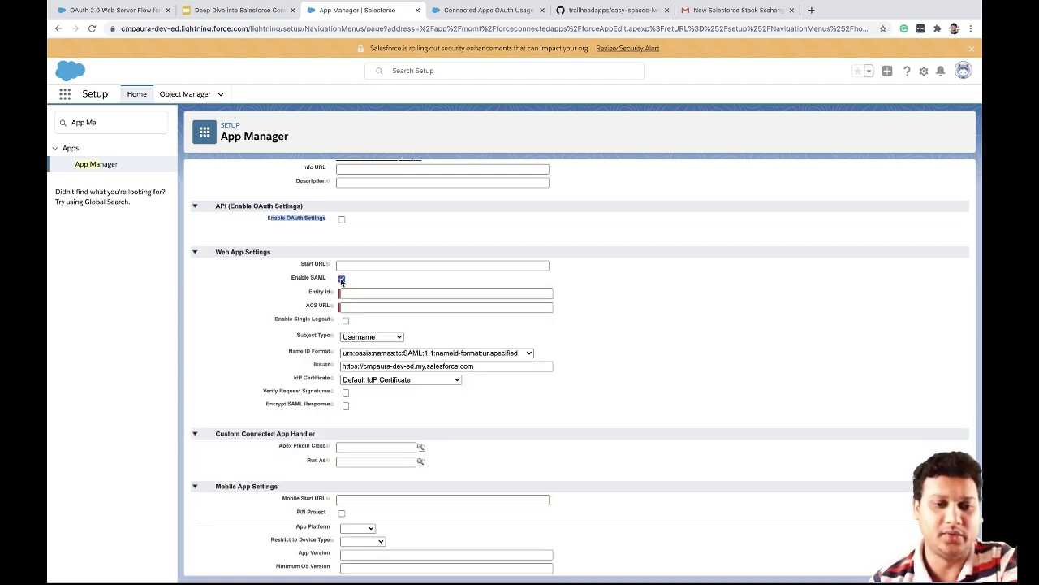
left_click(341, 278)
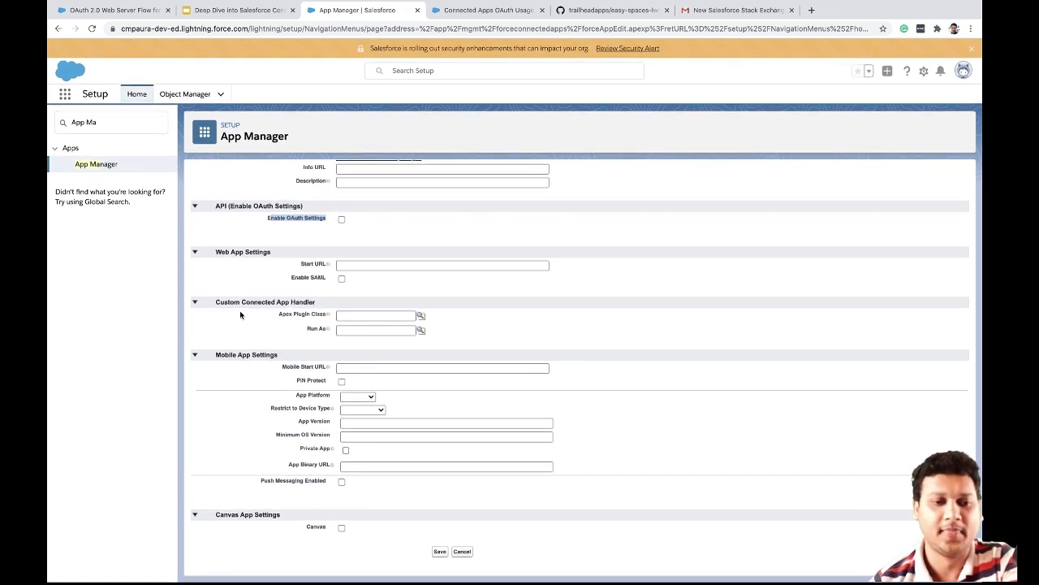
left_click_drag(221, 302, 259, 538)
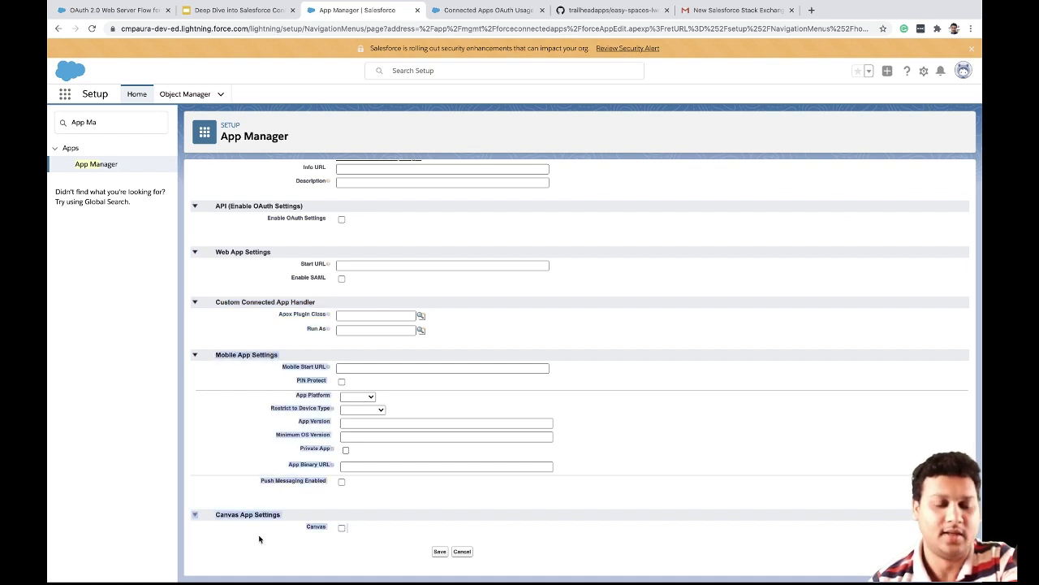
left_click(194, 355)
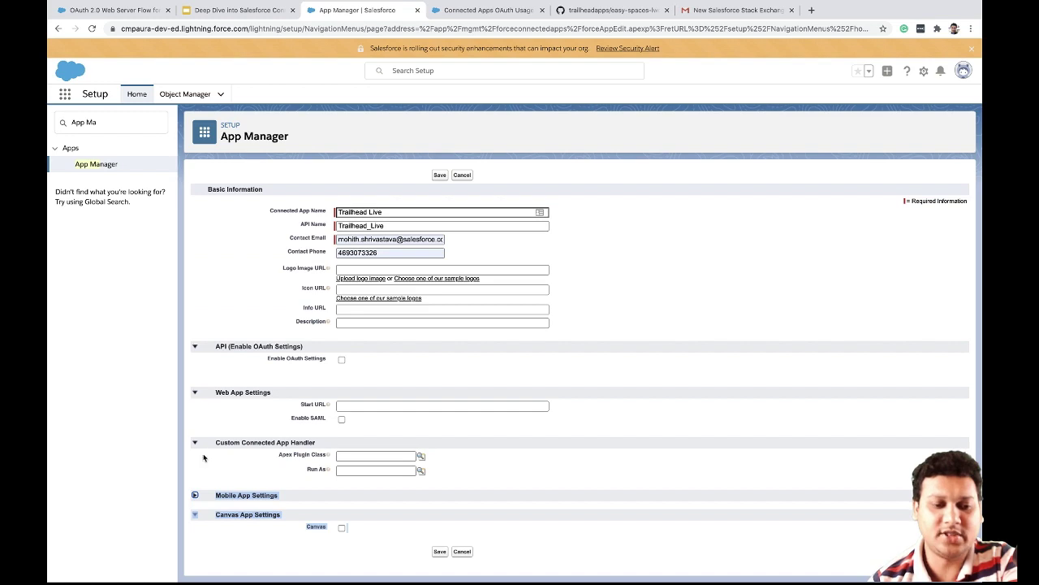
Step: Check Enable OAuth Settings and review the newly shown Callback URL and OAuth scope fields
left_click(342, 360)
scroll(406, 378, "down", 2)
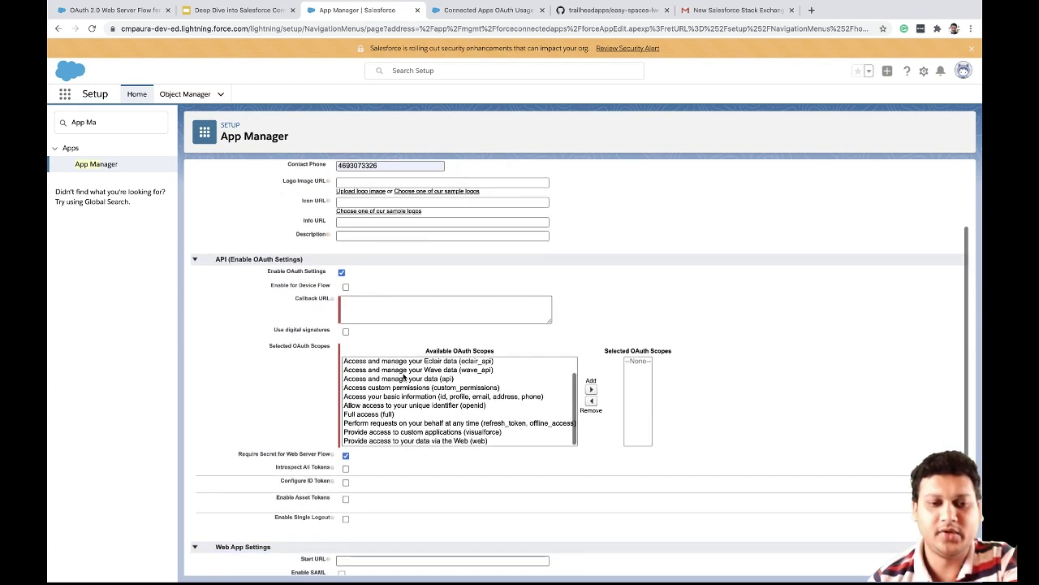
scroll(403, 376, "up", 1)
scroll(734, 243, "down", 2)
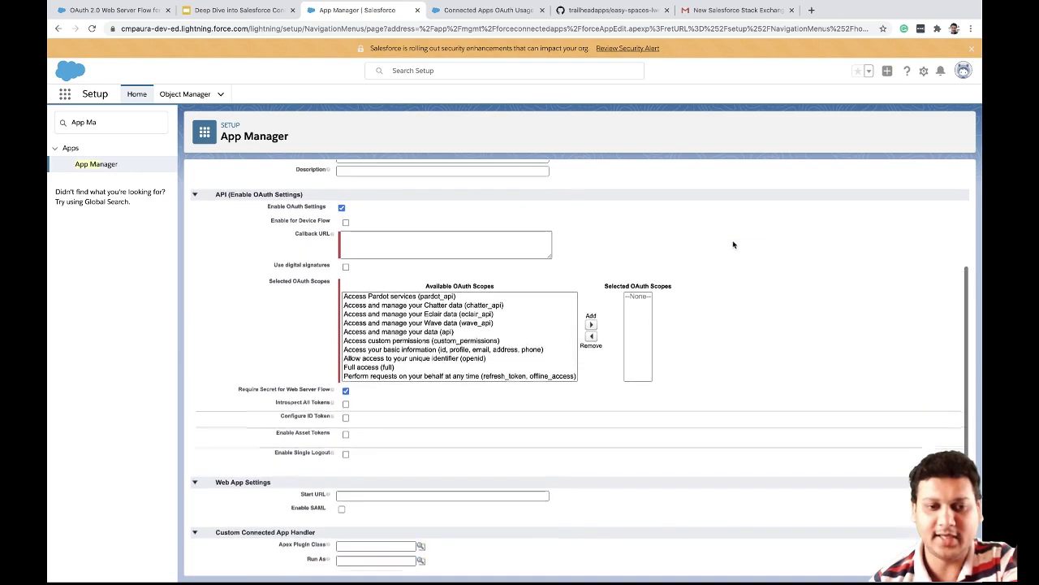
scroll(734, 244, "up", 1)
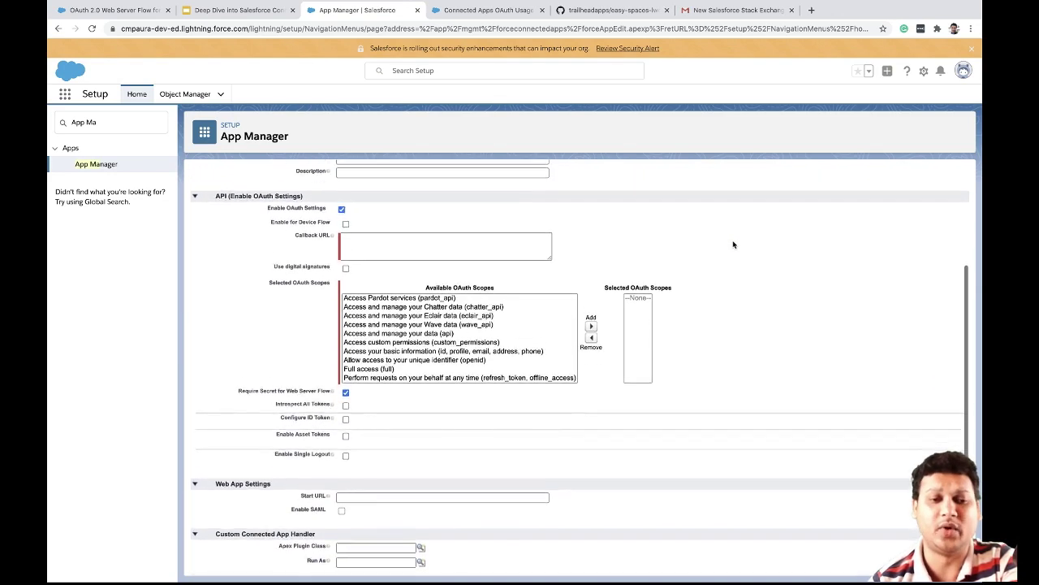
scroll(734, 244, "up", 1)
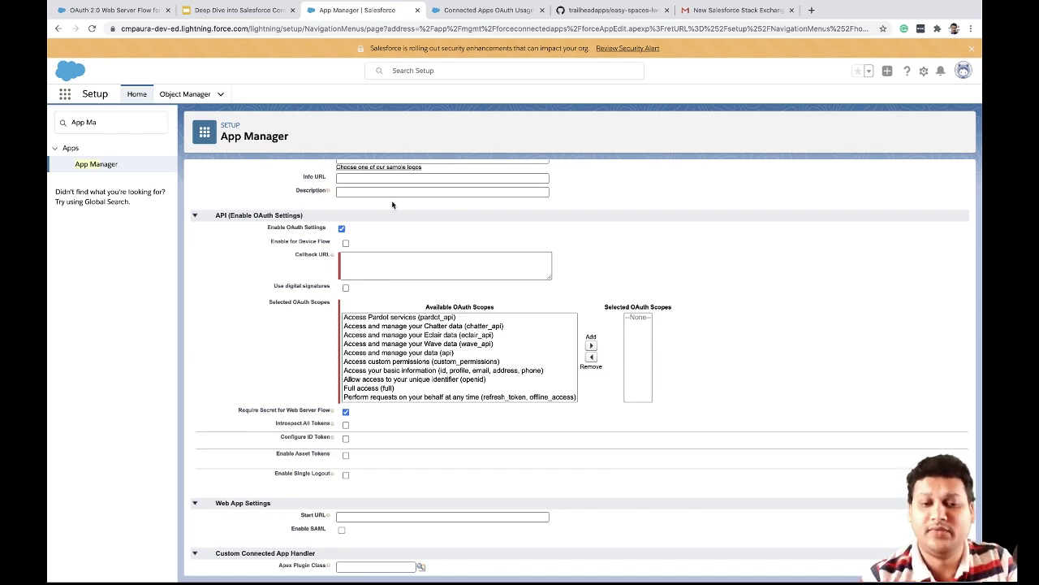
scroll(405, 302, "down", 1)
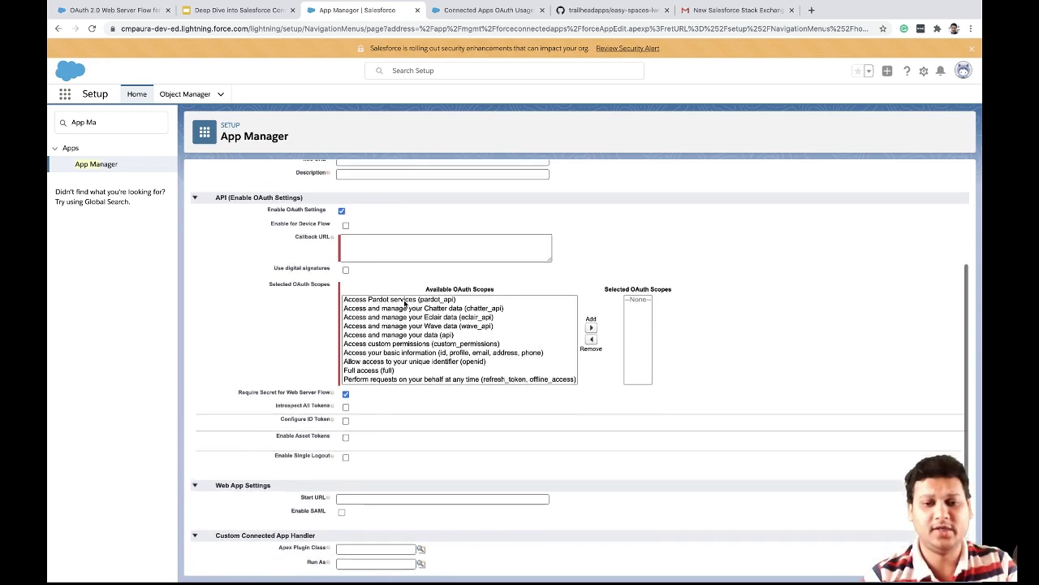
scroll(404, 302, "up", 1)
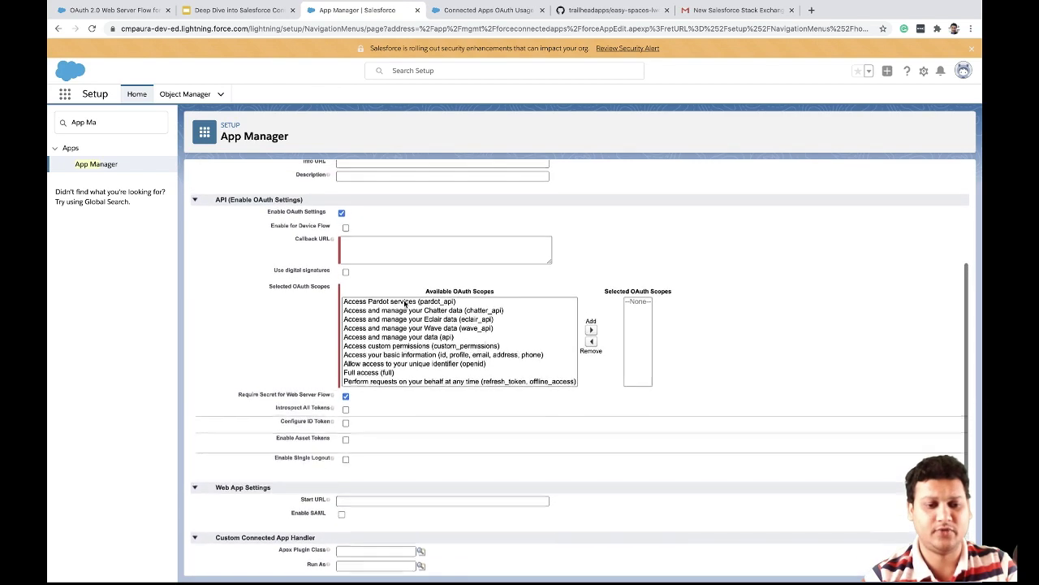
scroll(404, 304, "up", 1)
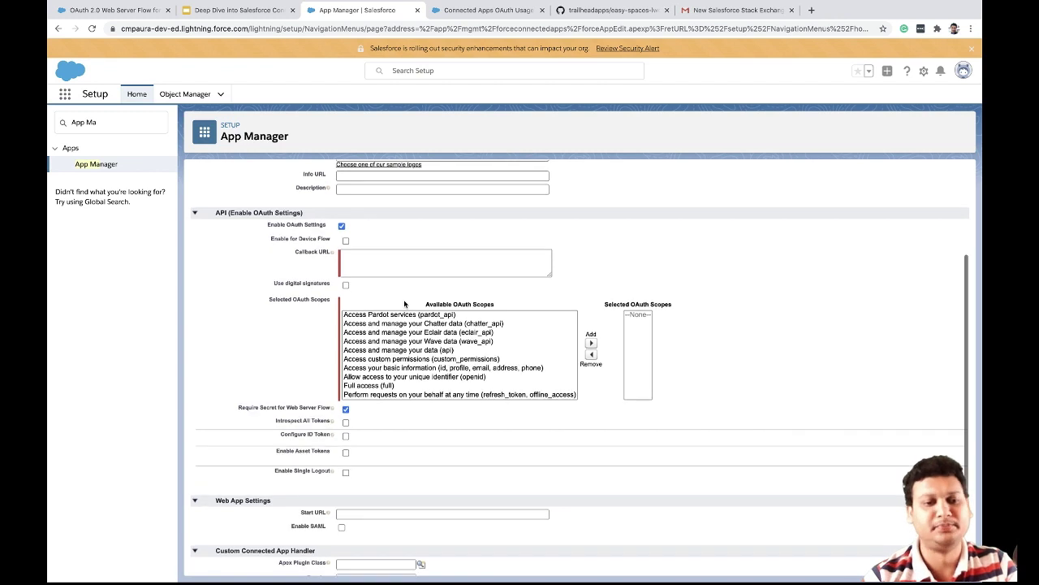
left_click(366, 256)
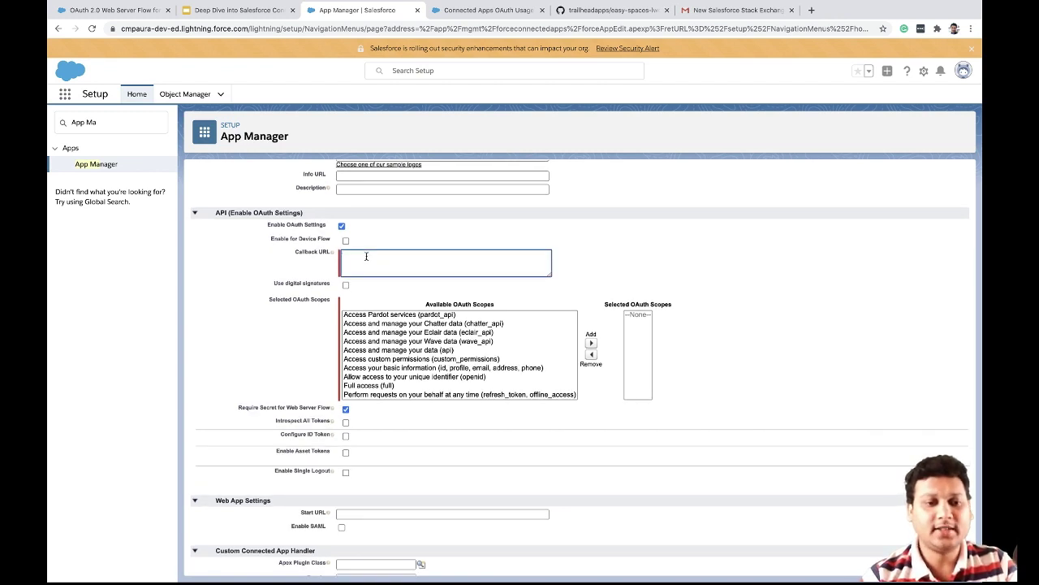
mouse_move(331, 255)
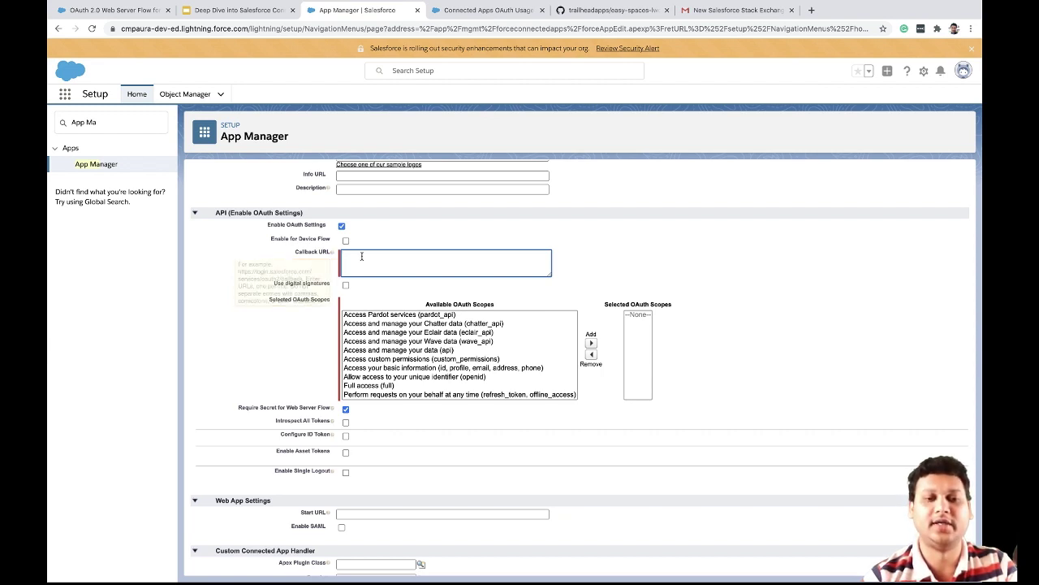
type("https://localhost:")
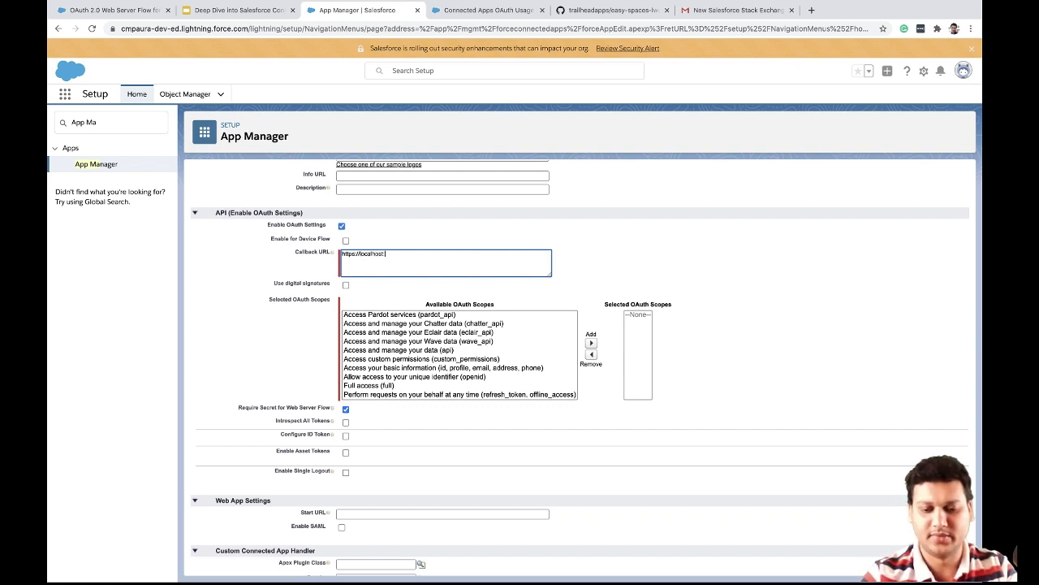
type("8080")
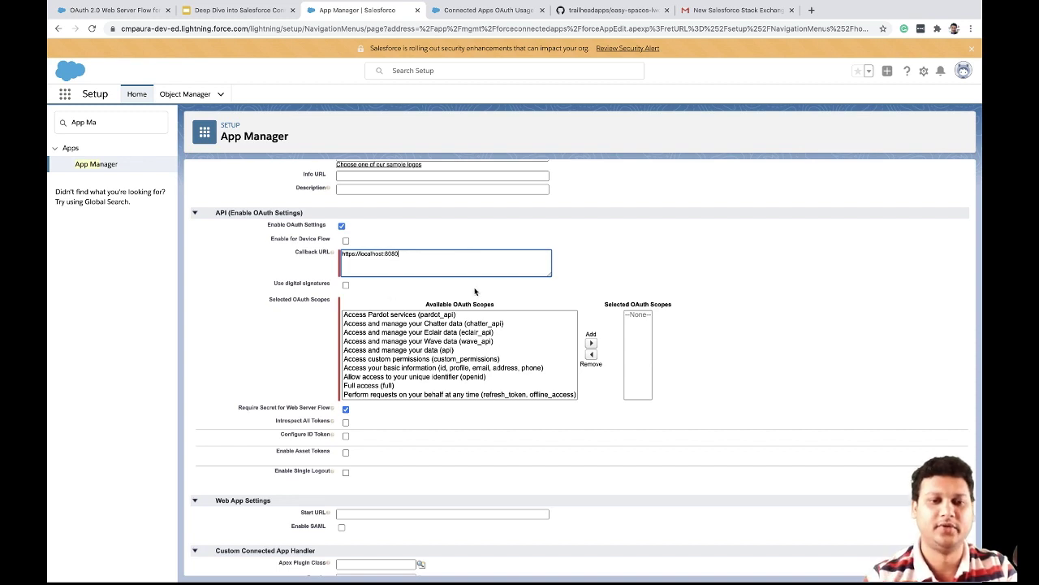
left_click_drag(468, 253, 315, 255)
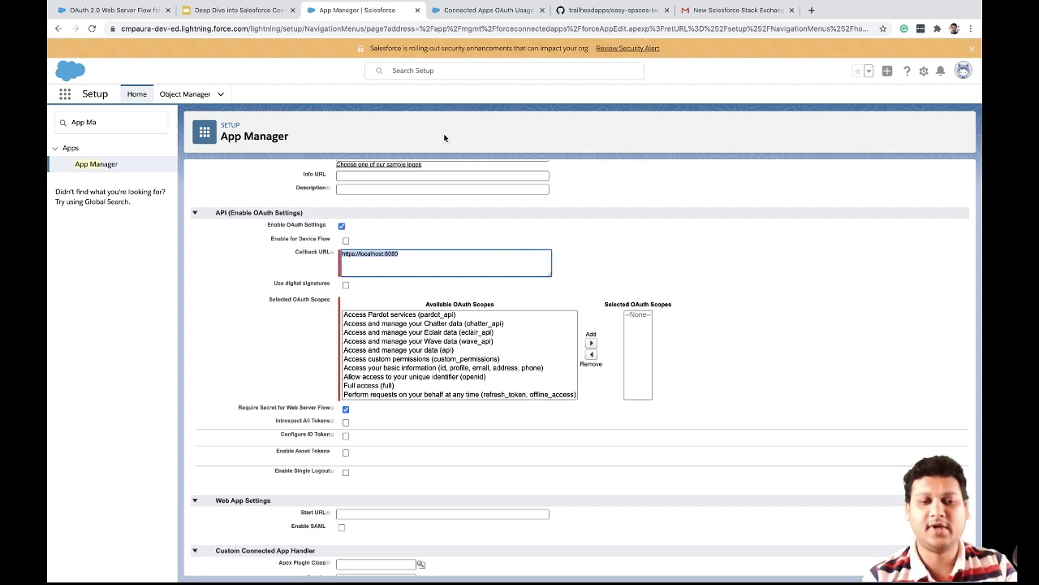
left_click_drag(419, 253, 308, 253)
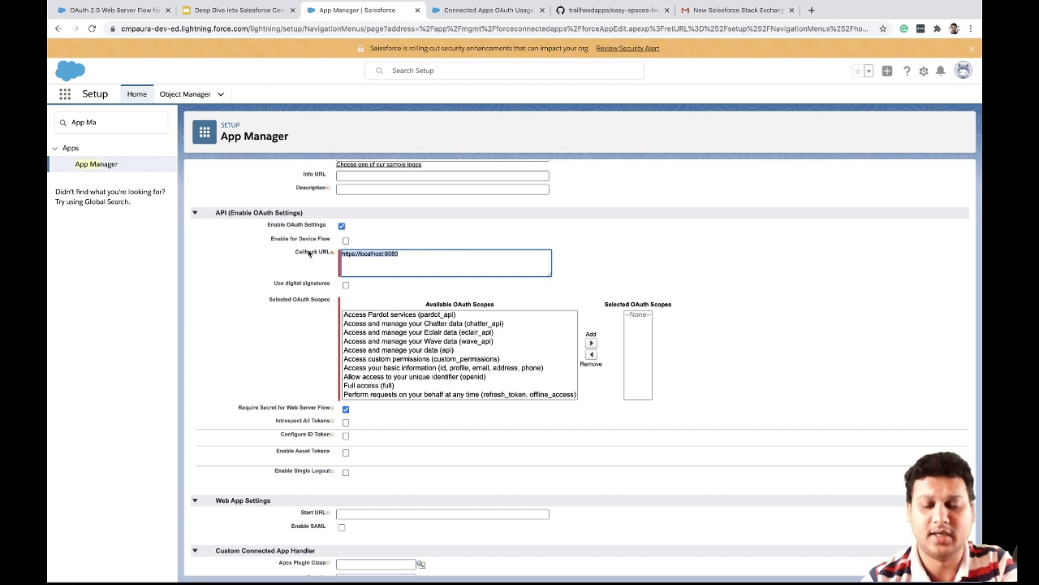
left_click(383, 252)
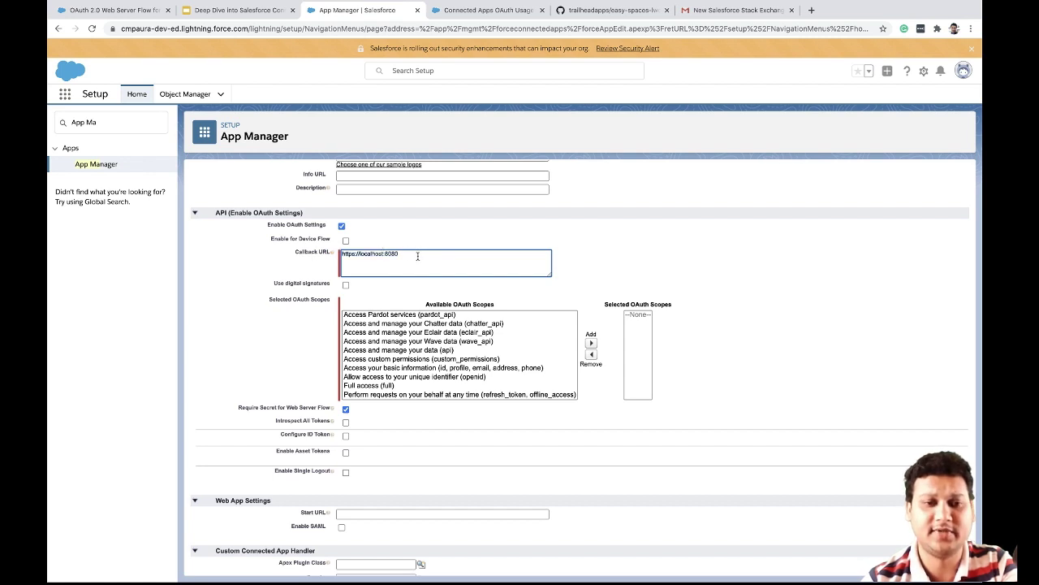
left_click_drag(417, 256, 356, 247)
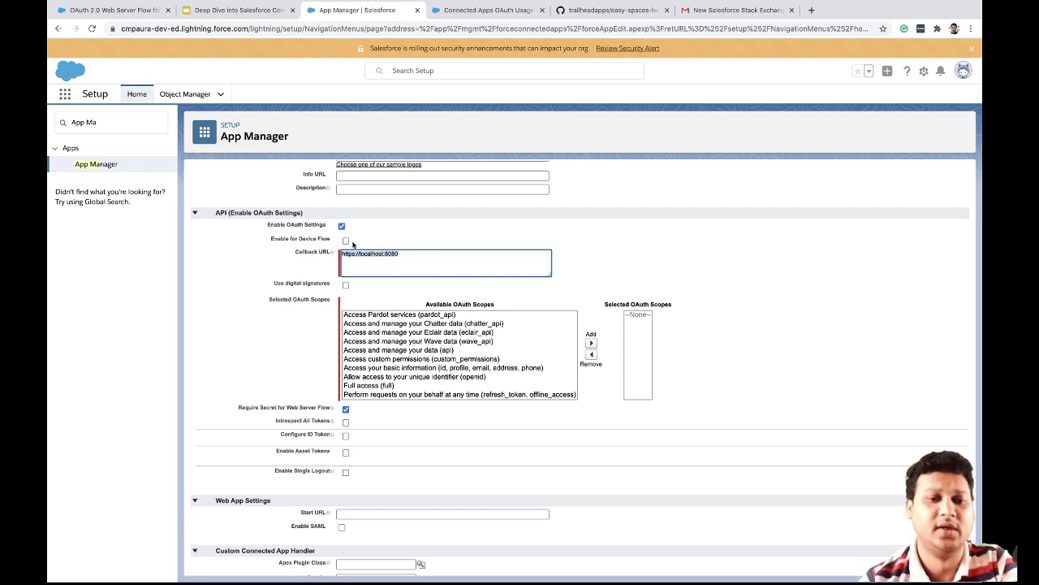
left_click(401, 257)
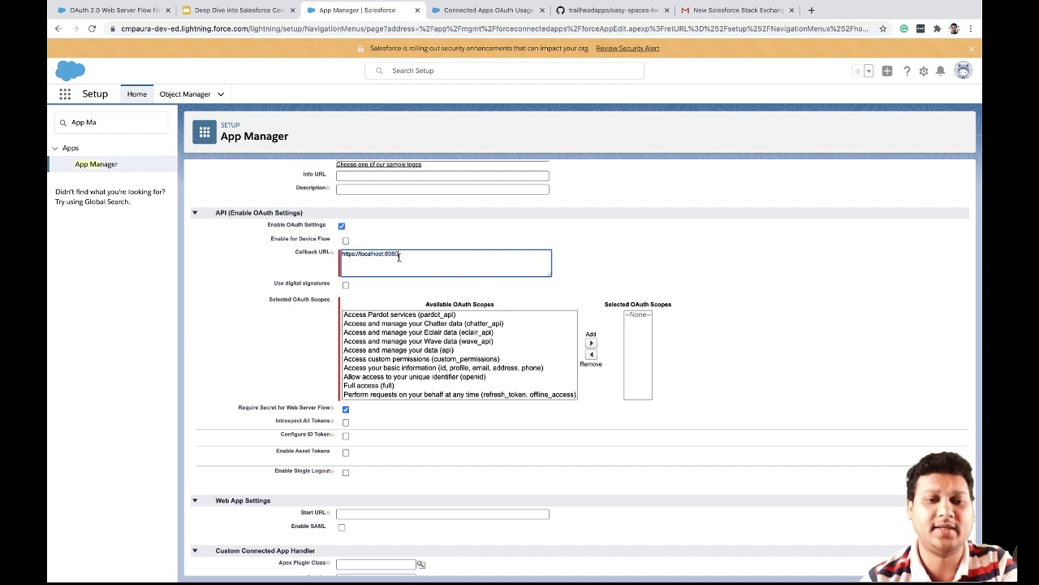
left_click_drag(410, 255, 338, 256)
left_click(365, 252)
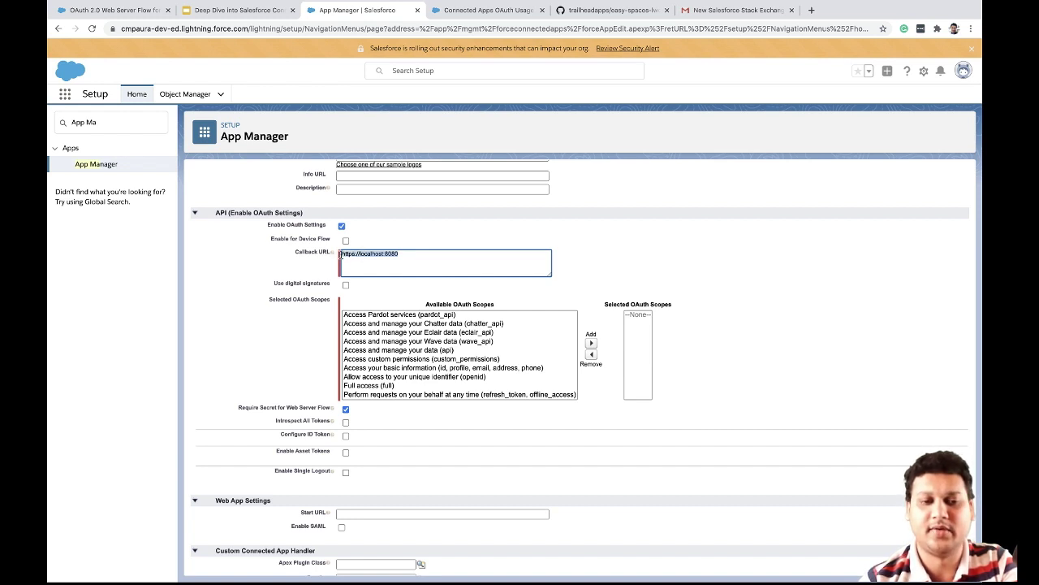
left_click_drag(409, 255, 340, 256)
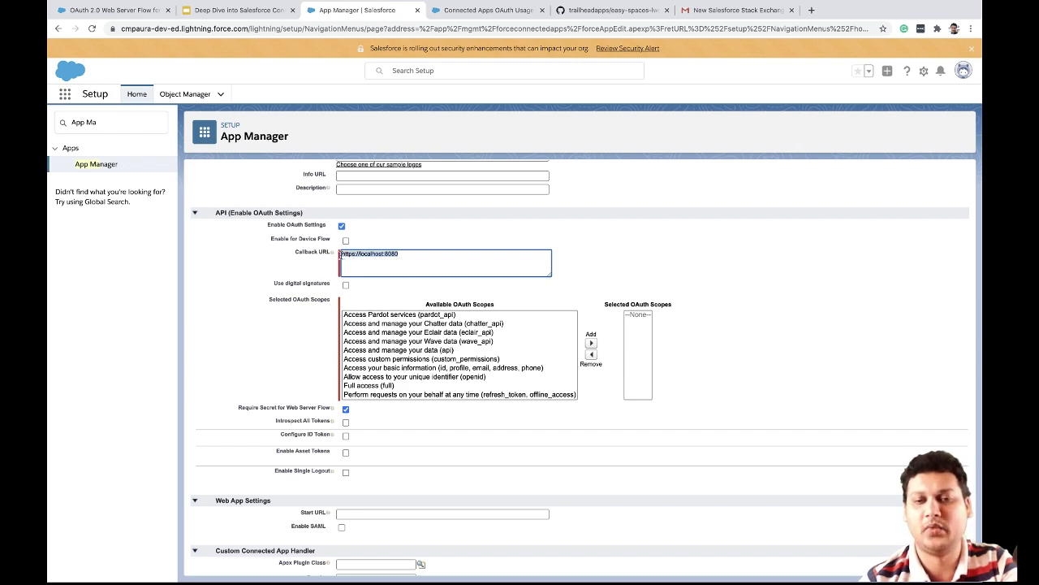
Step: Browse the Available OAuth Scopes, trying Chatter API, Eclair API and Access and manage your data
scroll(416, 269, "down", 1)
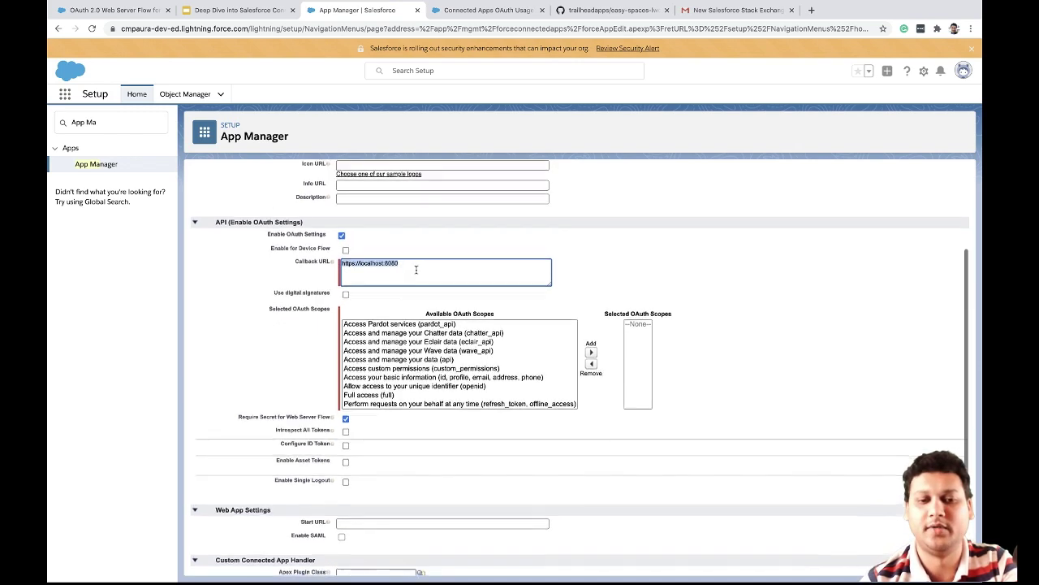
scroll(416, 269, "down", 3)
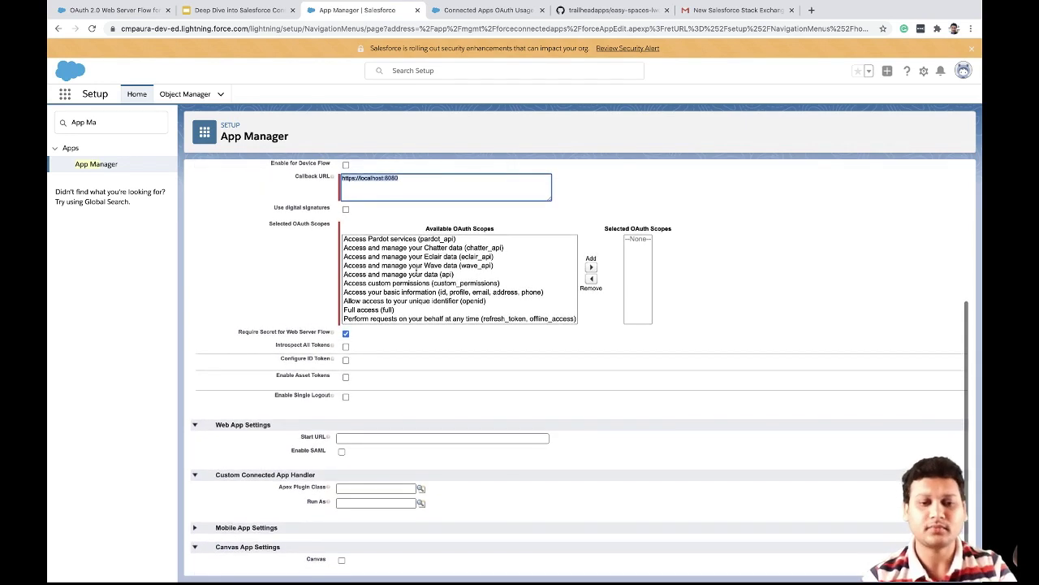
scroll(417, 274, "down", 3)
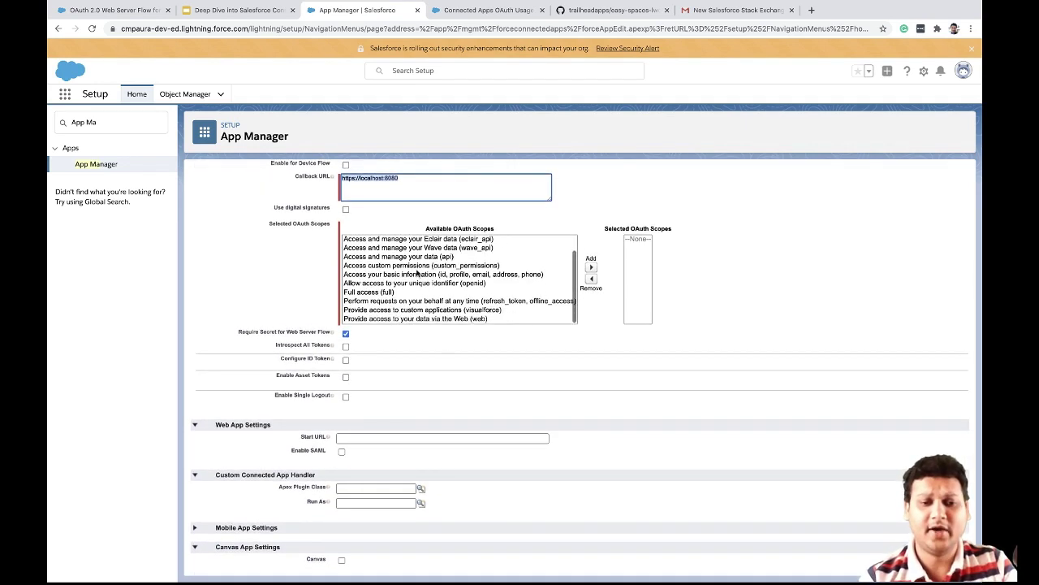
scroll(432, 352, "down", 2)
scroll(468, 261, "up", 2)
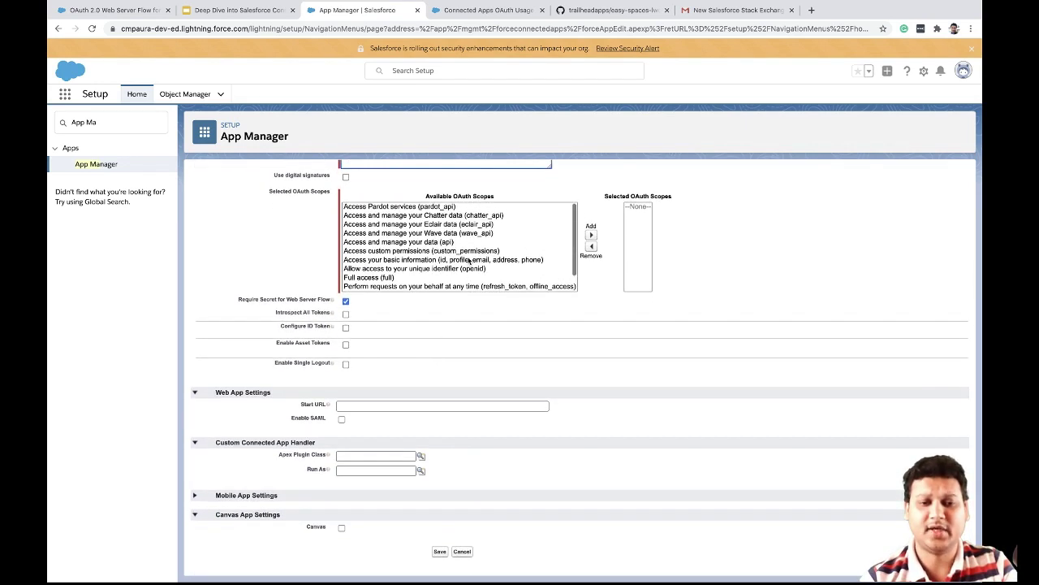
scroll(469, 260, "down", 2)
scroll(468, 261, "up", 2)
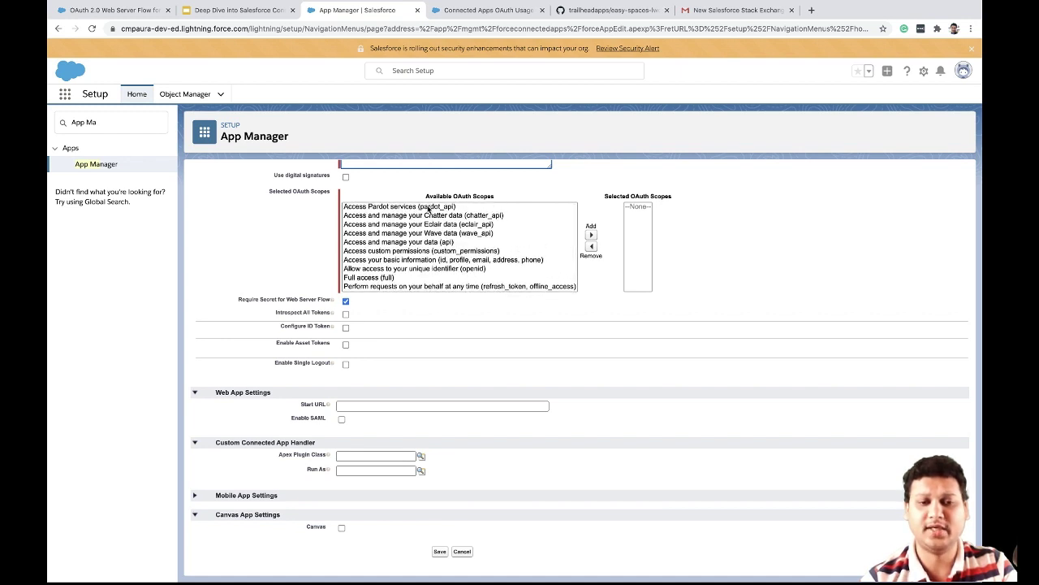
left_click_drag(428, 208, 449, 216)
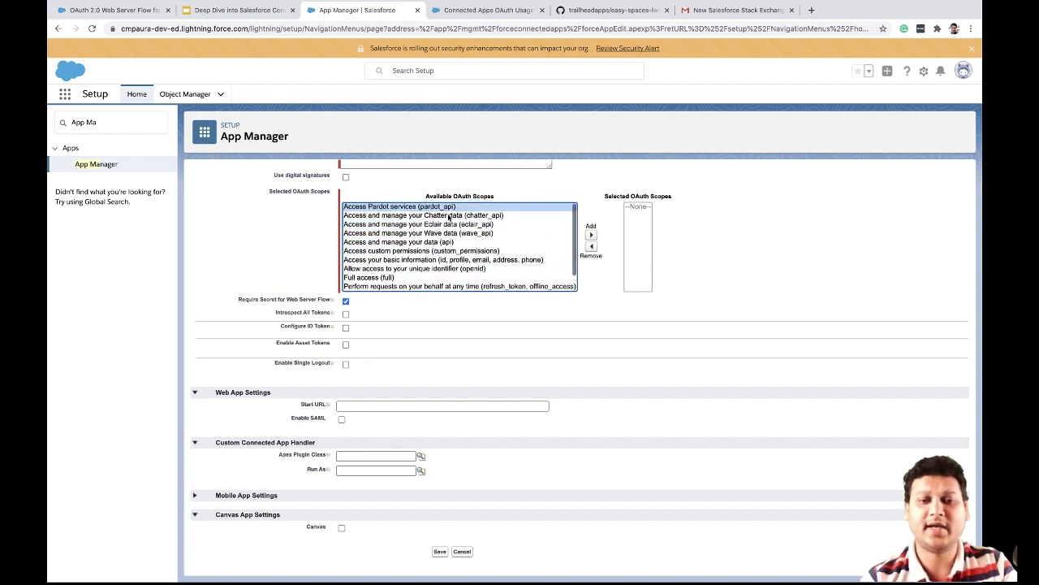
left_click(449, 216)
left_click(448, 225)
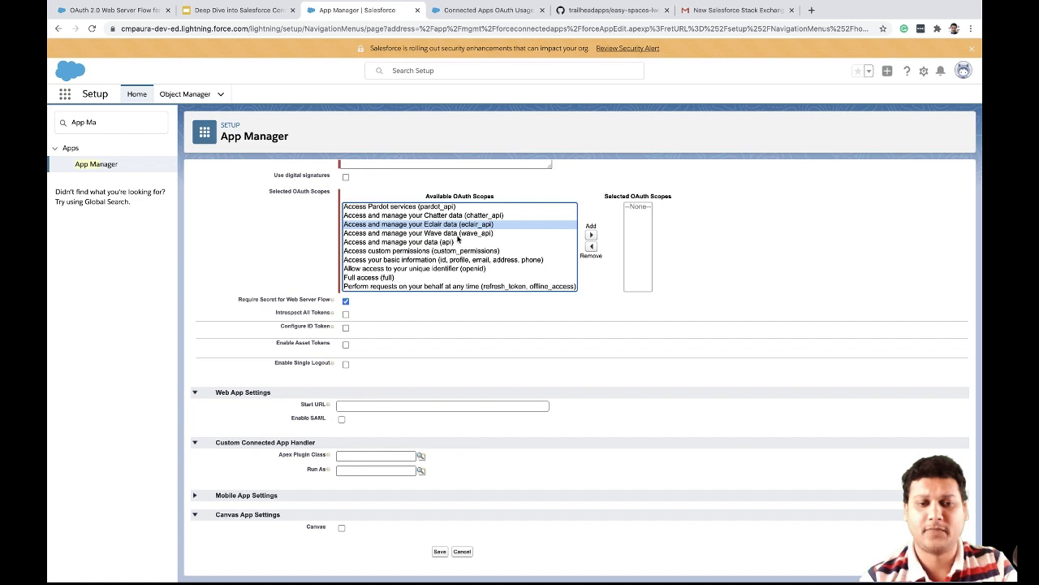
left_click(463, 242)
Step: Select Full access (full) and add it to the Selected OAuth Scopes
scroll(492, 268, "down", 2)
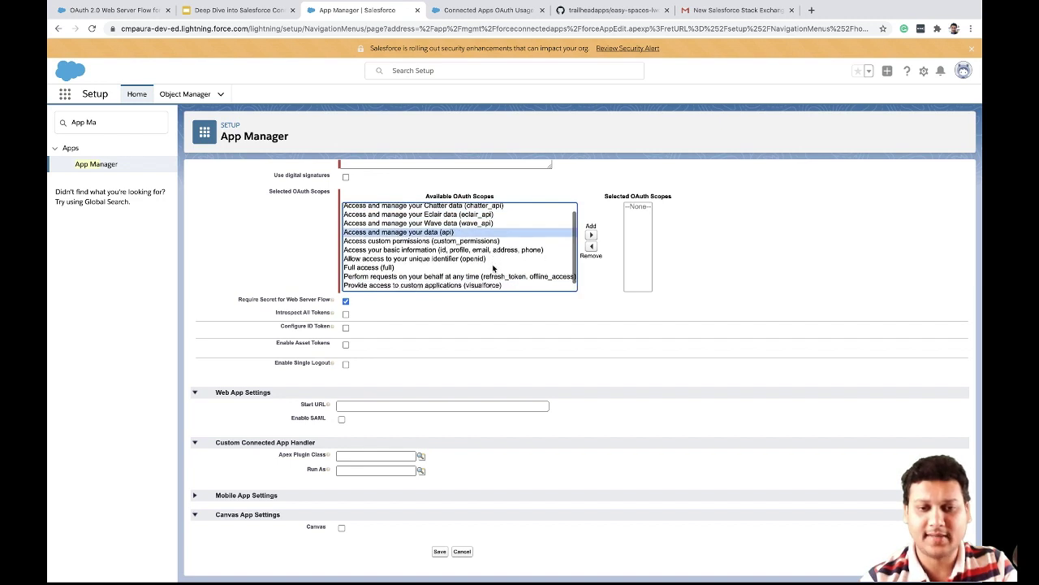
left_click(484, 248)
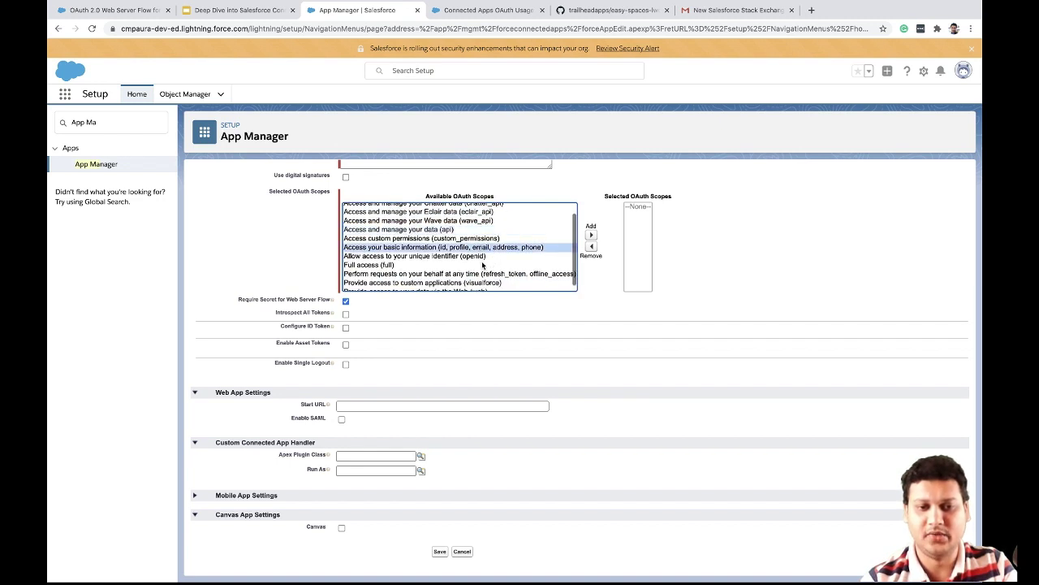
left_click(479, 266)
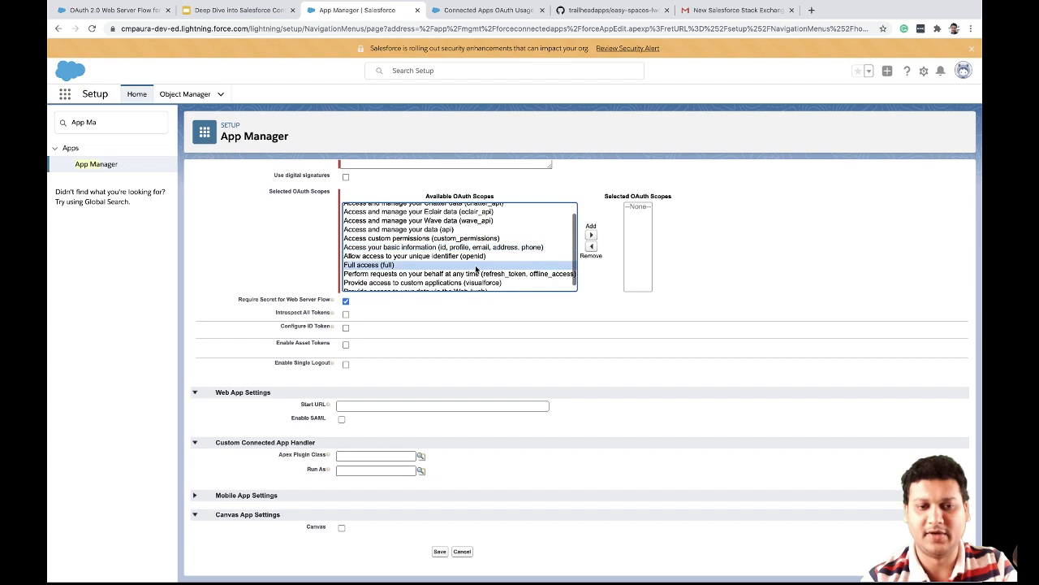
left_click(591, 235)
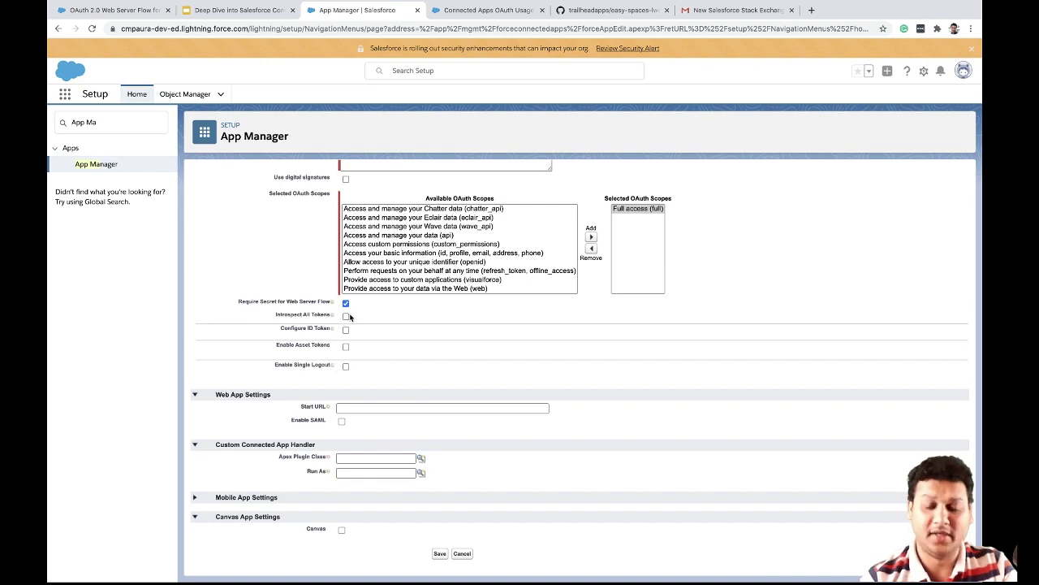
Step: Mark various Available OAuth Scopes, such as offline access and custom permissions
scroll(400, 358, "up", 5)
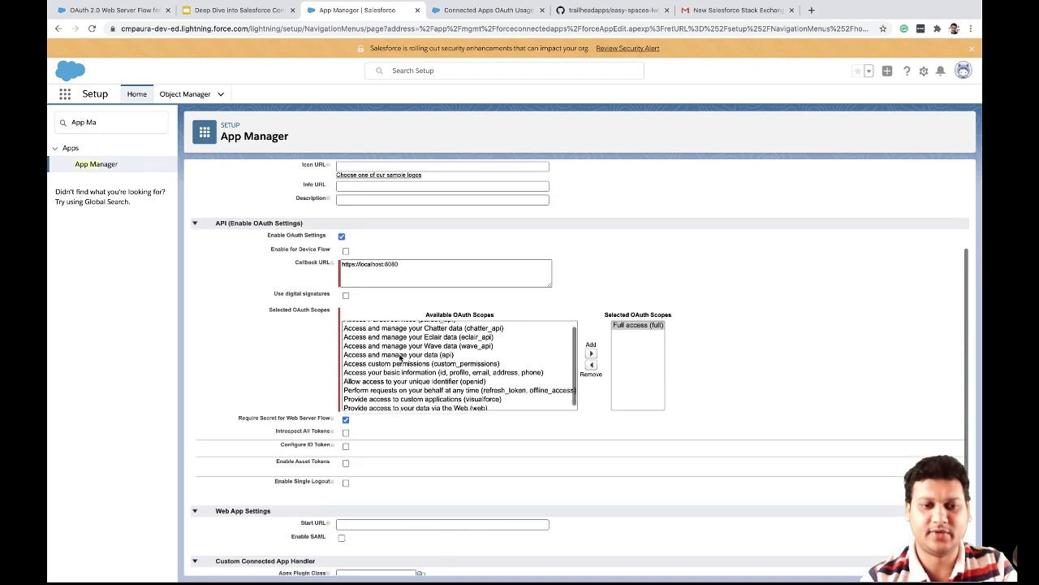
scroll(400, 358, "down", 5)
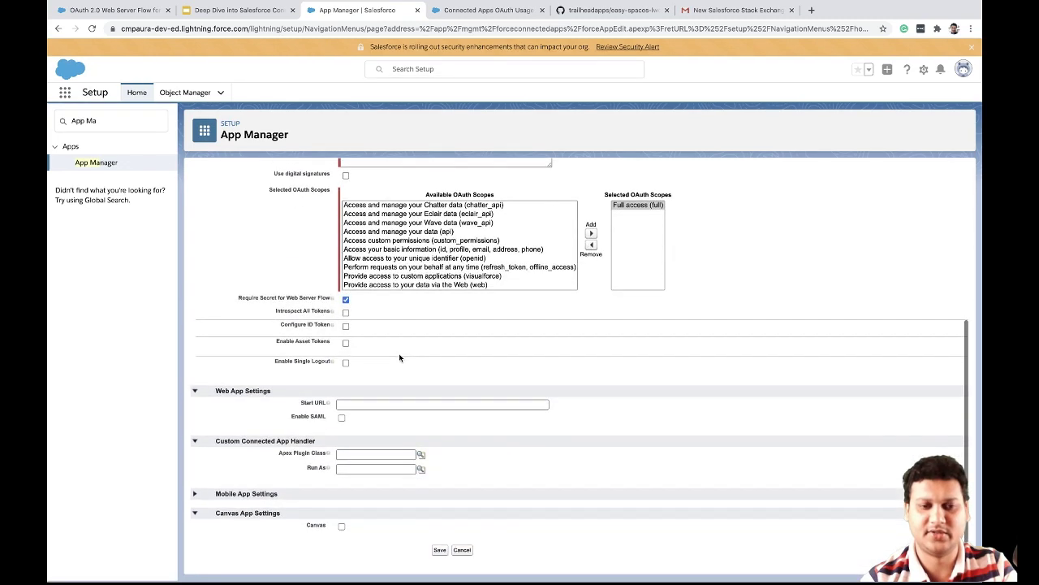
scroll(400, 357, "up", 5)
scroll(400, 357, "down", 5)
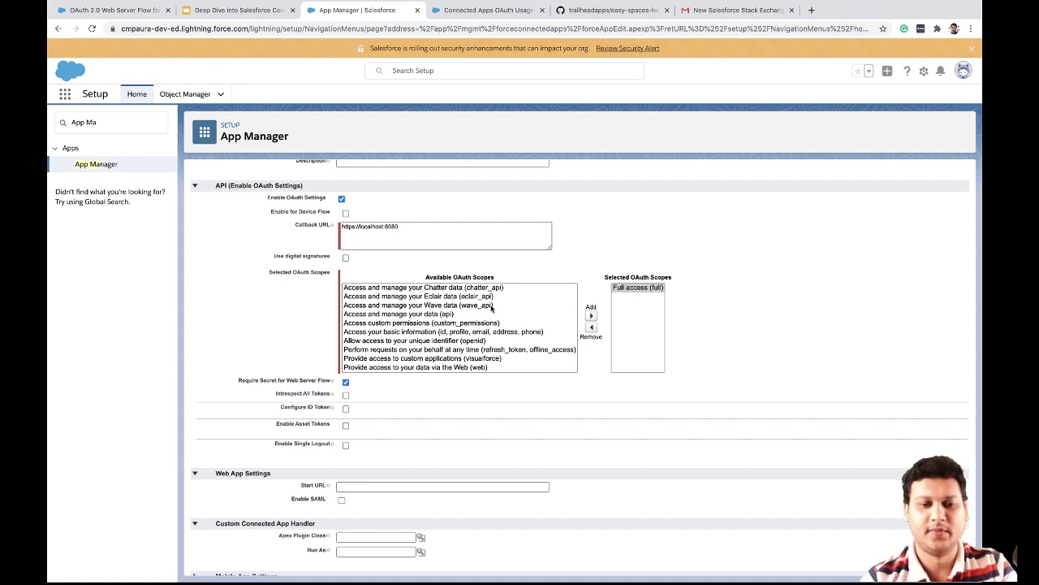
left_click_drag(478, 289, 502, 373)
left_click(505, 351)
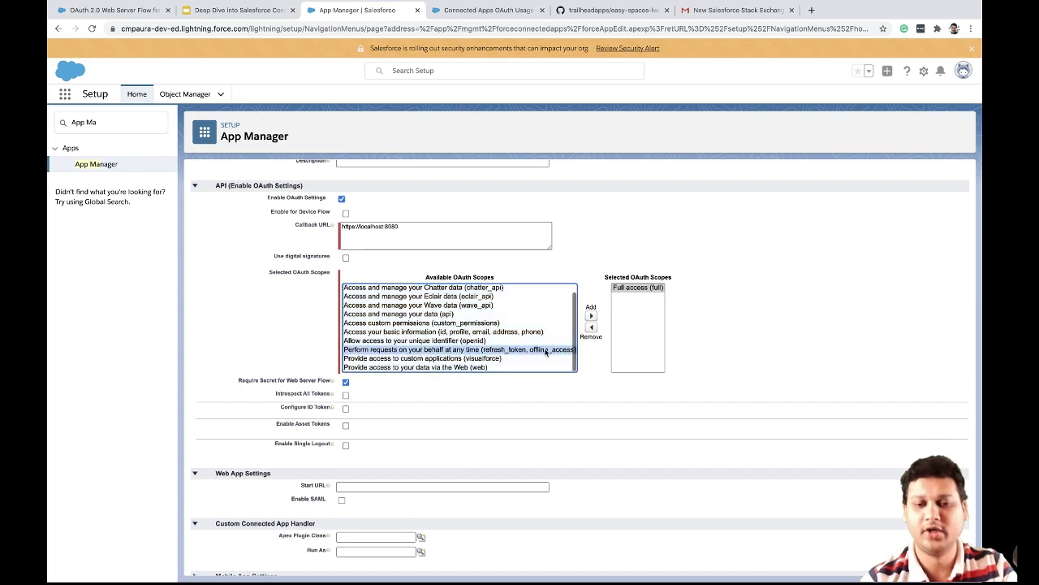
left_click_drag(487, 288, 484, 321)
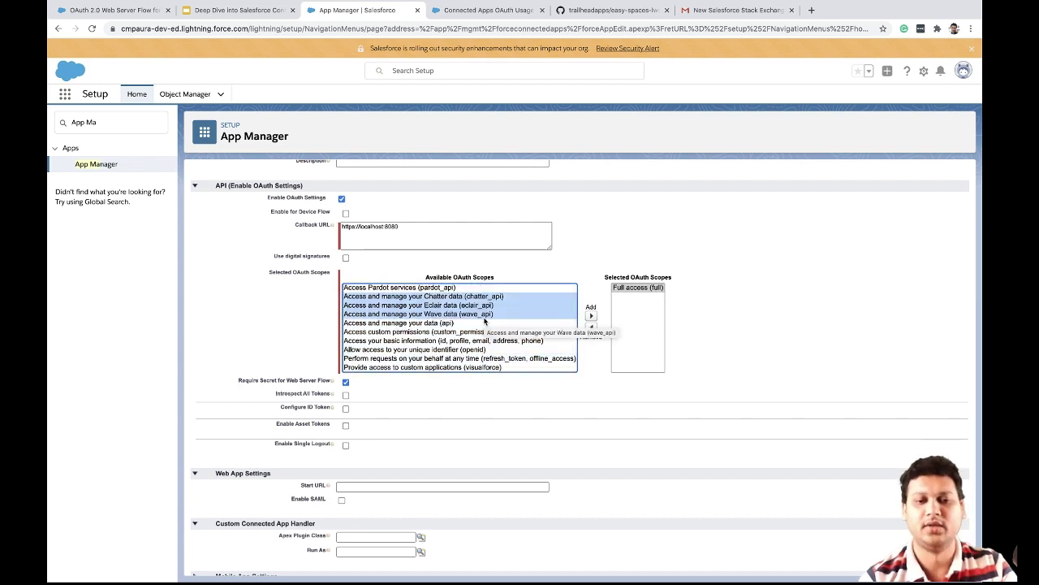
left_click(491, 331)
Step: Save the Trailhead Live connected app and continue past the 2–10 minute activation notice
scroll(497, 362, "down", 5)
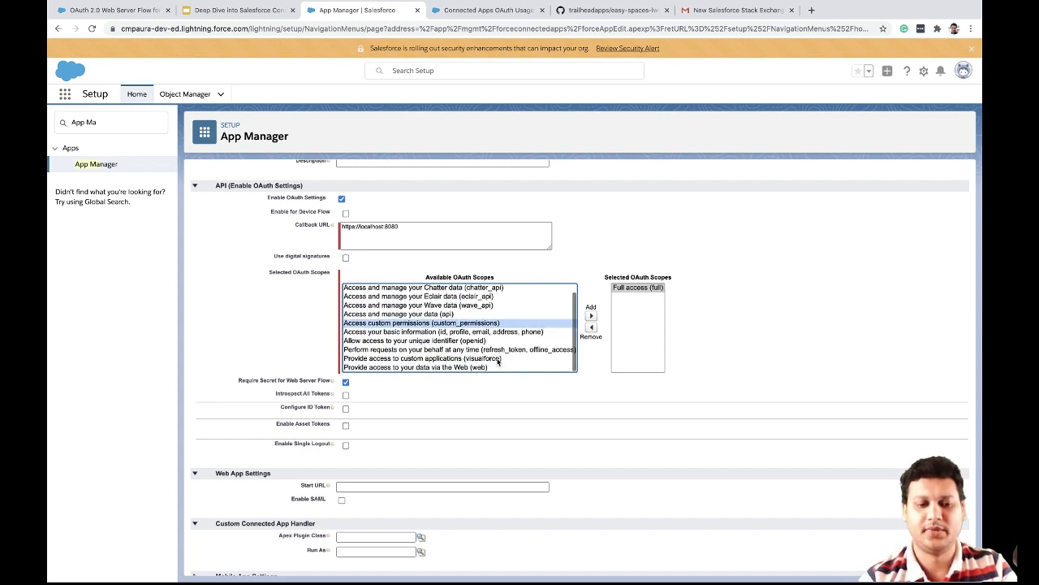
left_click(439, 551)
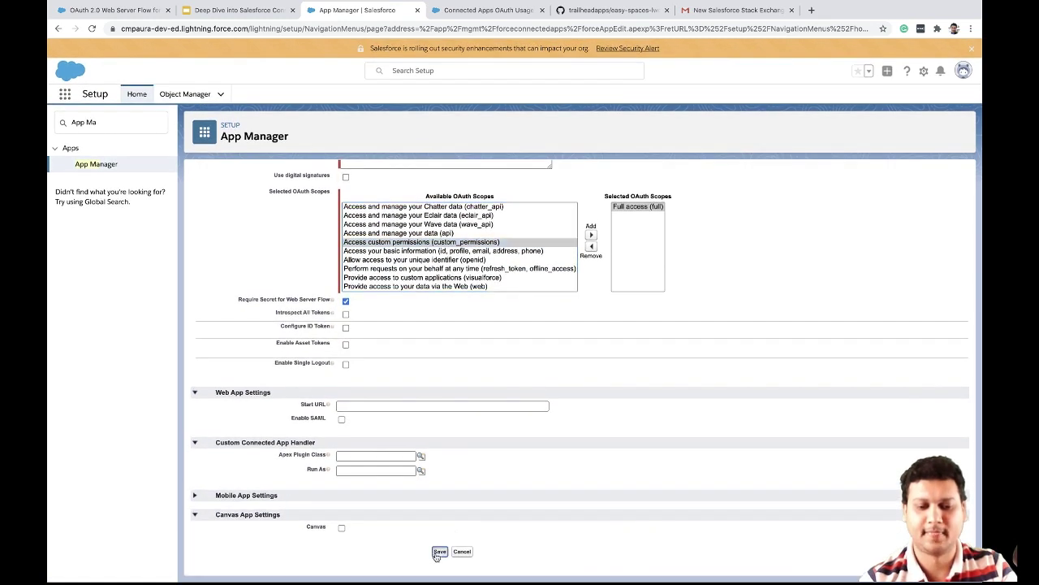
left_click_drag(190, 190, 460, 190)
left_click(446, 206)
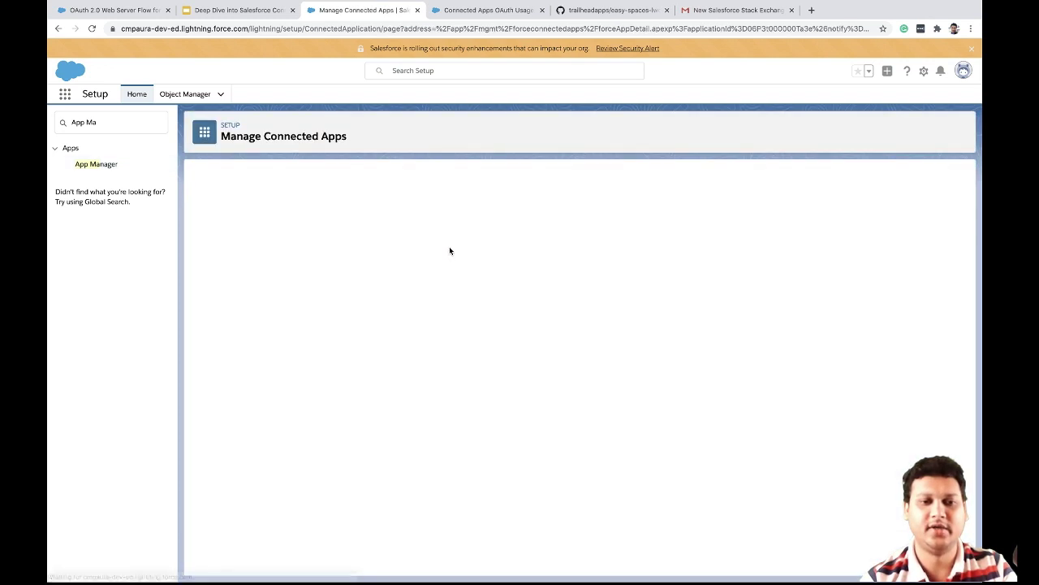
scroll(423, 306, "down", 1)
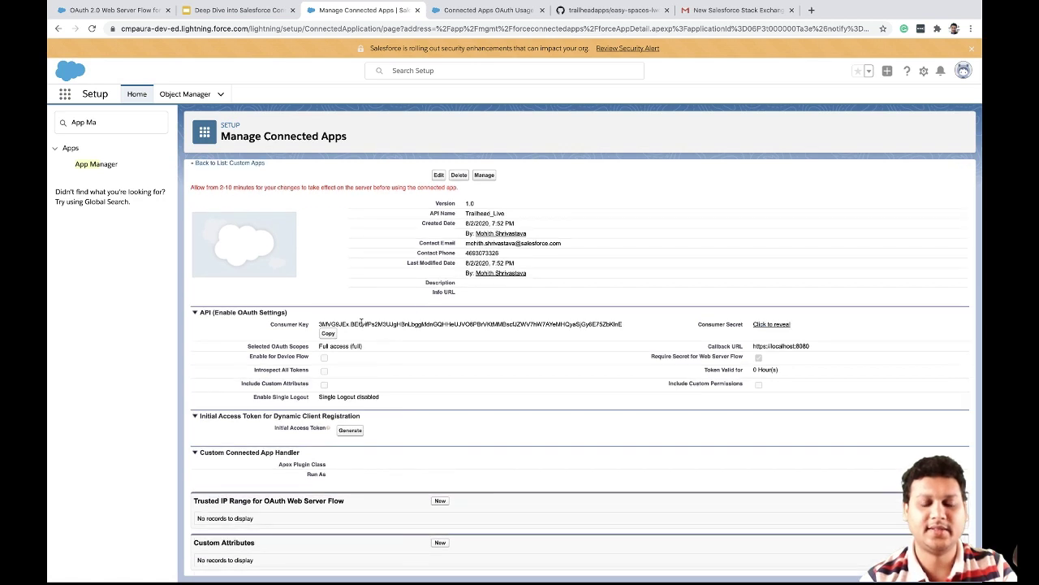
left_click_drag(360, 323, 770, 325)
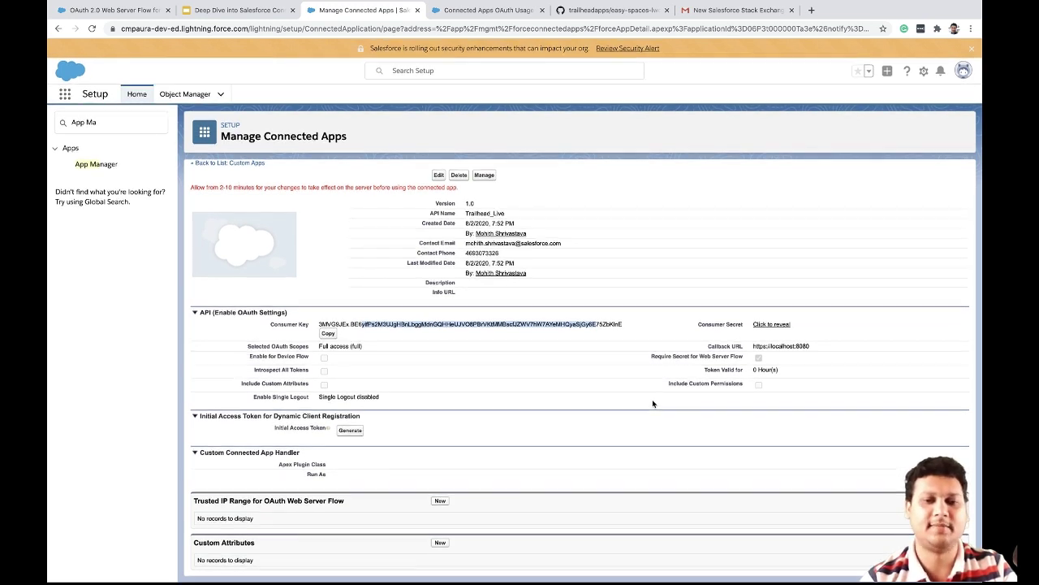
scroll(652, 403, "up", 1)
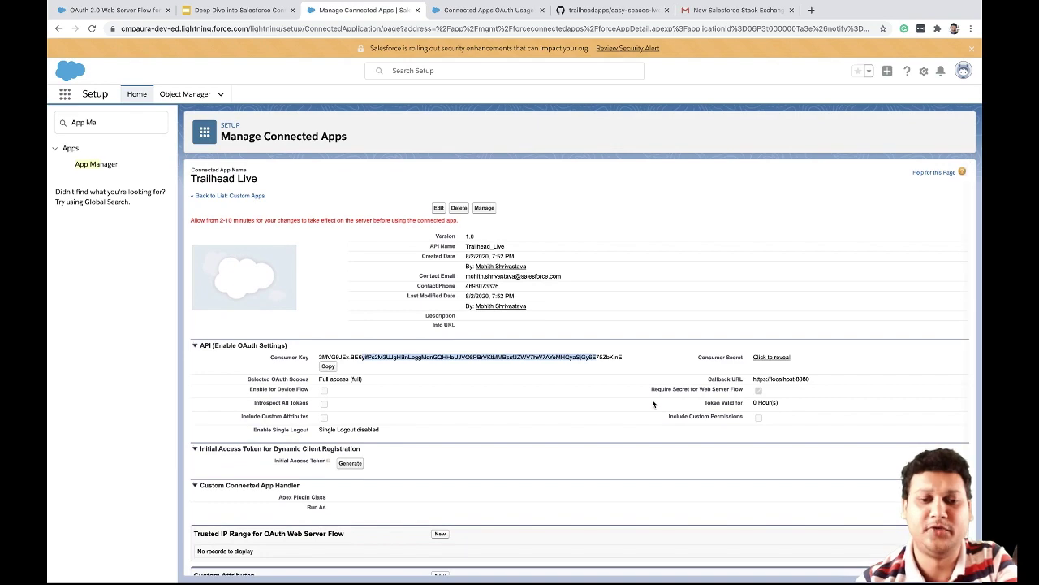
scroll(652, 399, "down", 1)
scroll(652, 399, "up", 1)
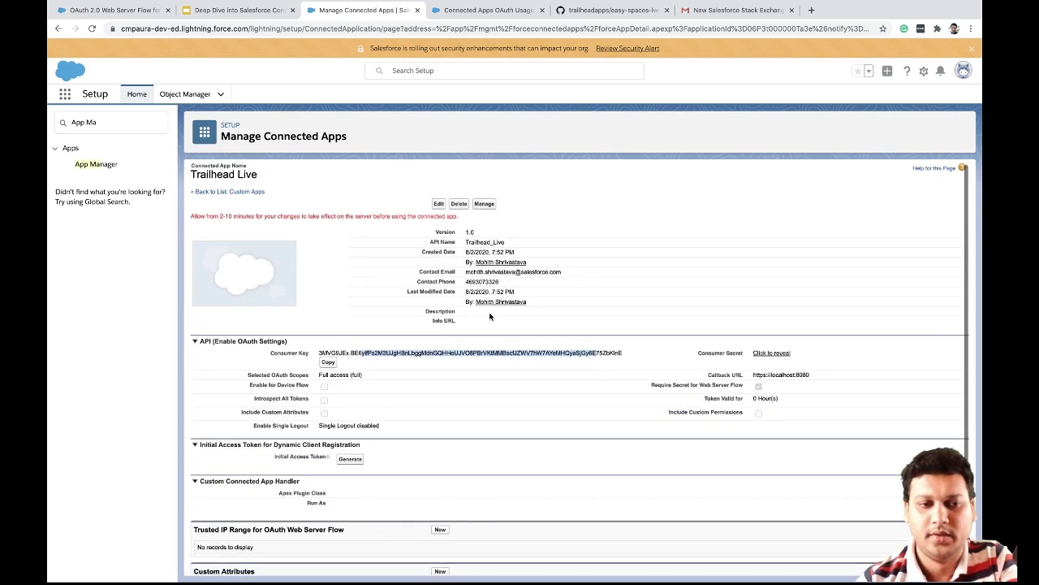
left_click_drag(232, 216, 190, 216)
left_click_drag(302, 216, 377, 238)
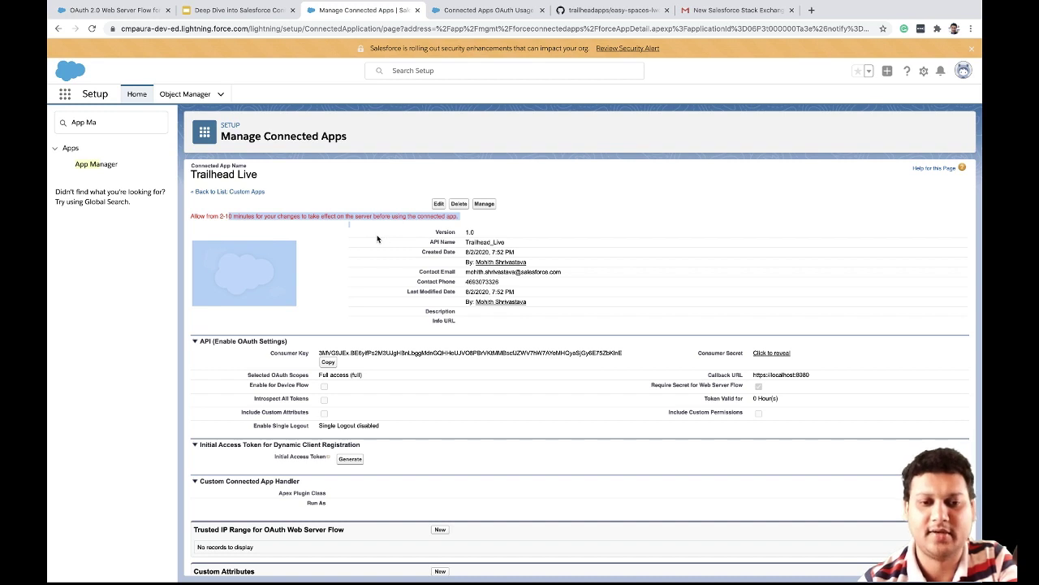
left_click(376, 238)
scroll(376, 238, "down", 1)
scroll(377, 238, "up", 1)
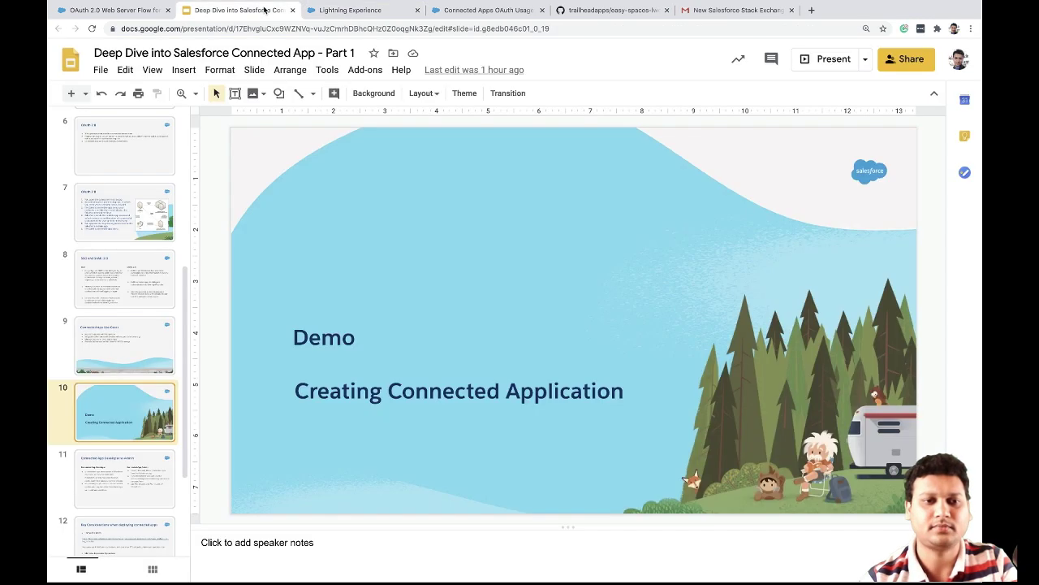
Step: Present the Salesforce Connected App deck full screen in Google Slides and advance one slide
left_click(269, 11)
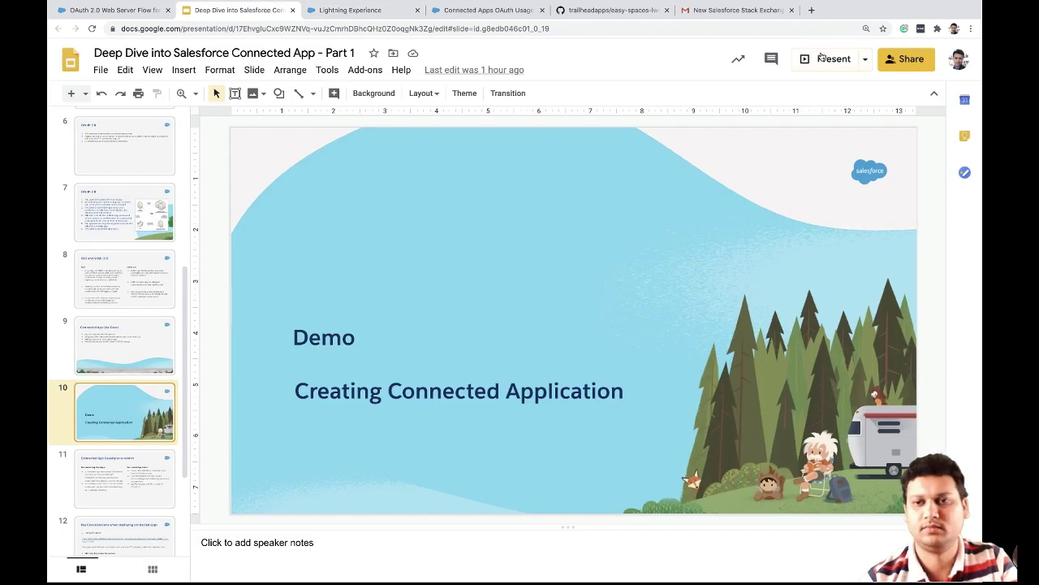
left_click(828, 59)
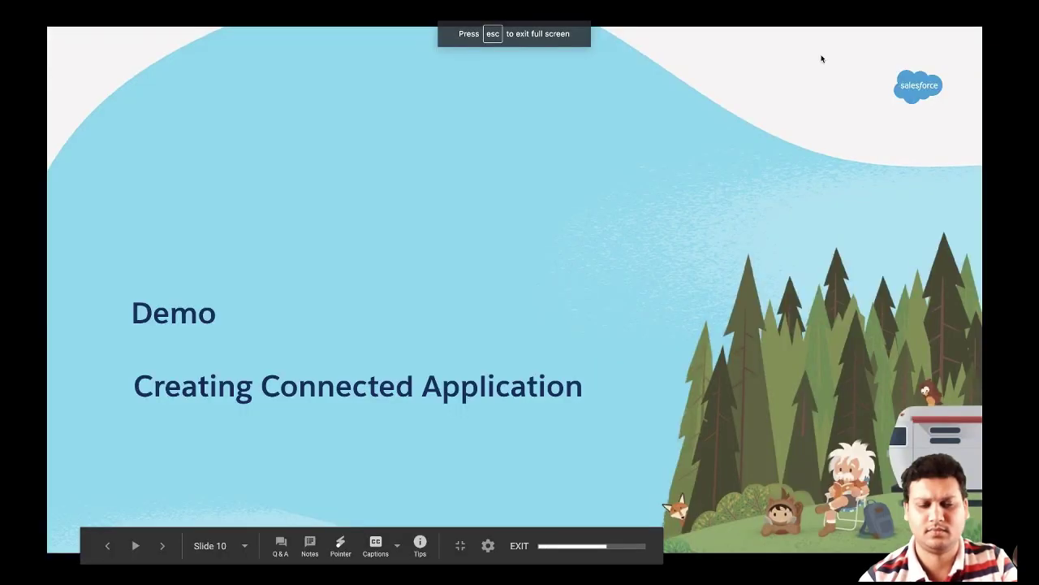
key("Right")
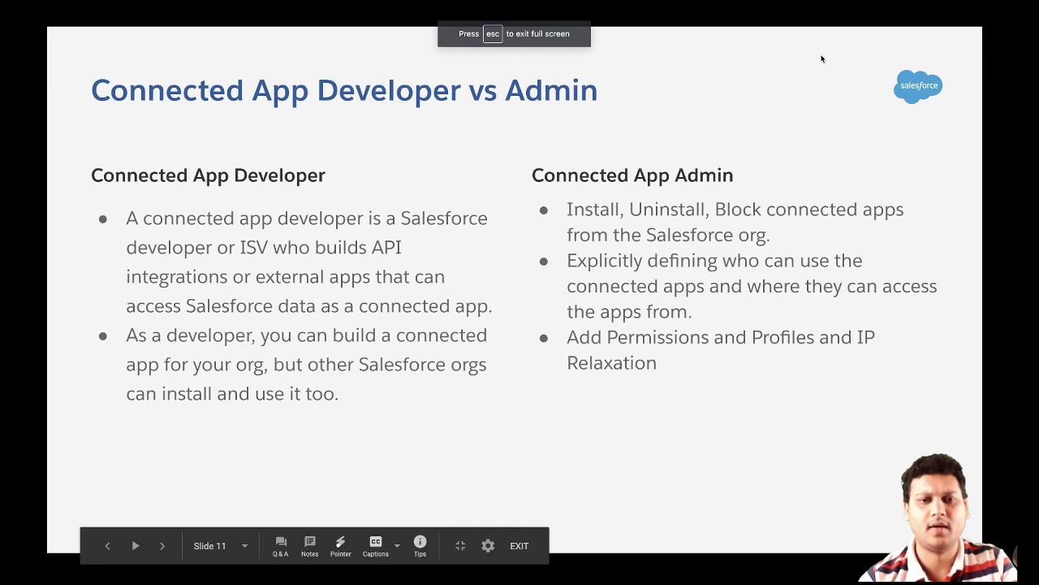
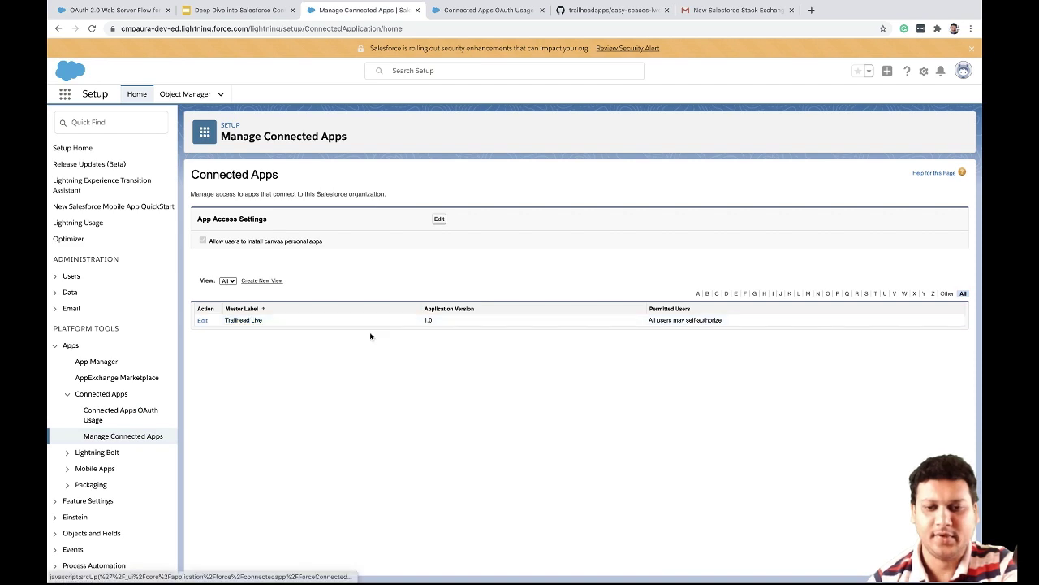
Step: Open the Trailhead Live connected app from Manage Connected Apps and edit its policies
left_click_drag(647, 320, 723, 323)
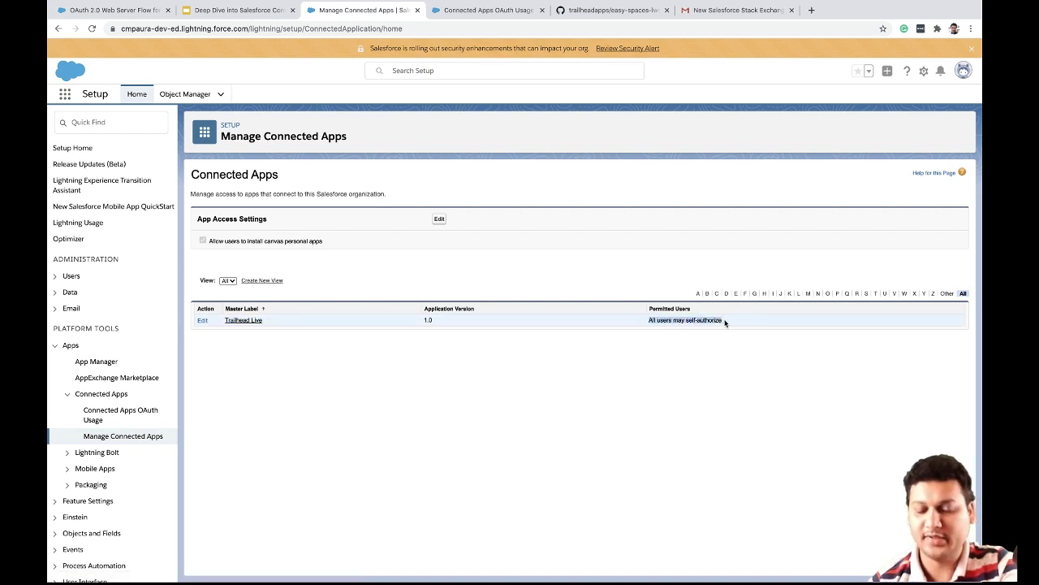
left_click(233, 323)
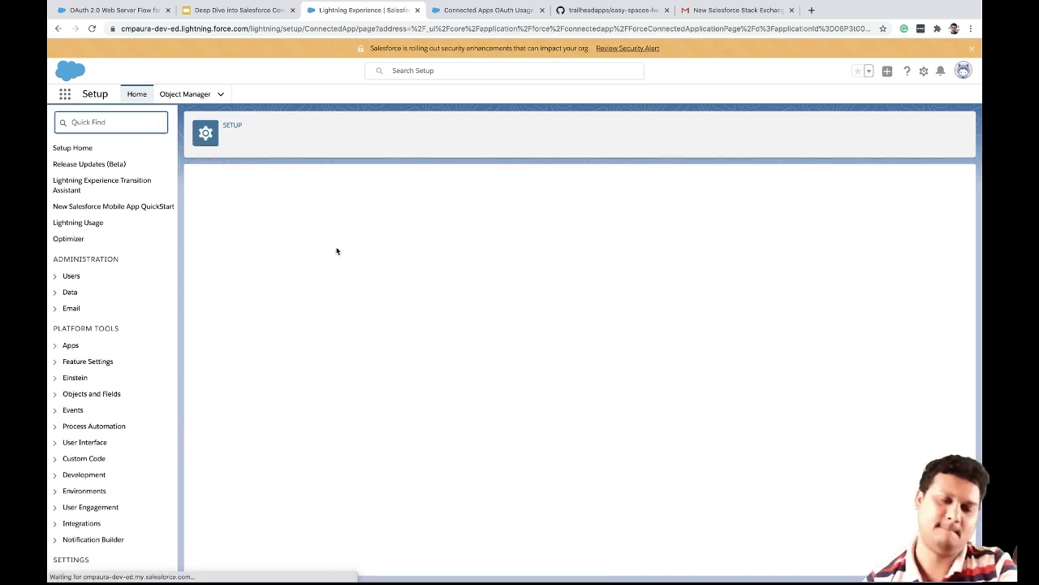
scroll(398, 329, "down", 2)
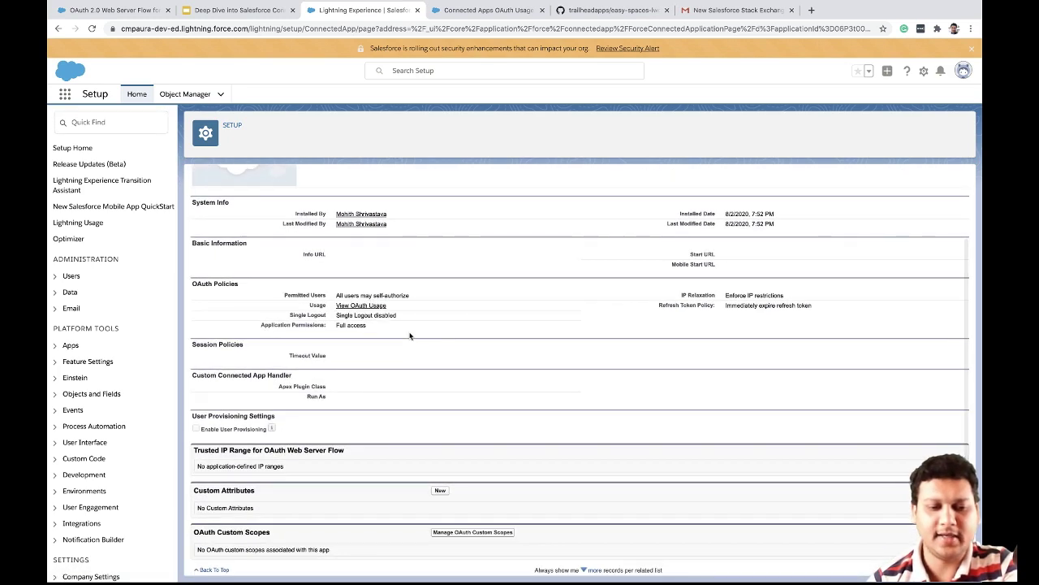
scroll(410, 335, "up", 2)
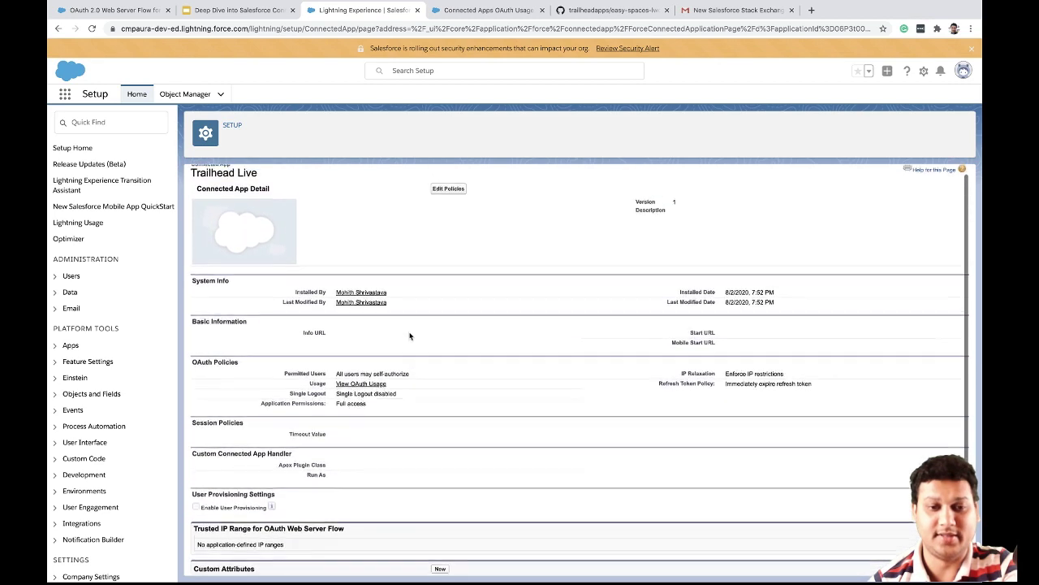
left_click(449, 192)
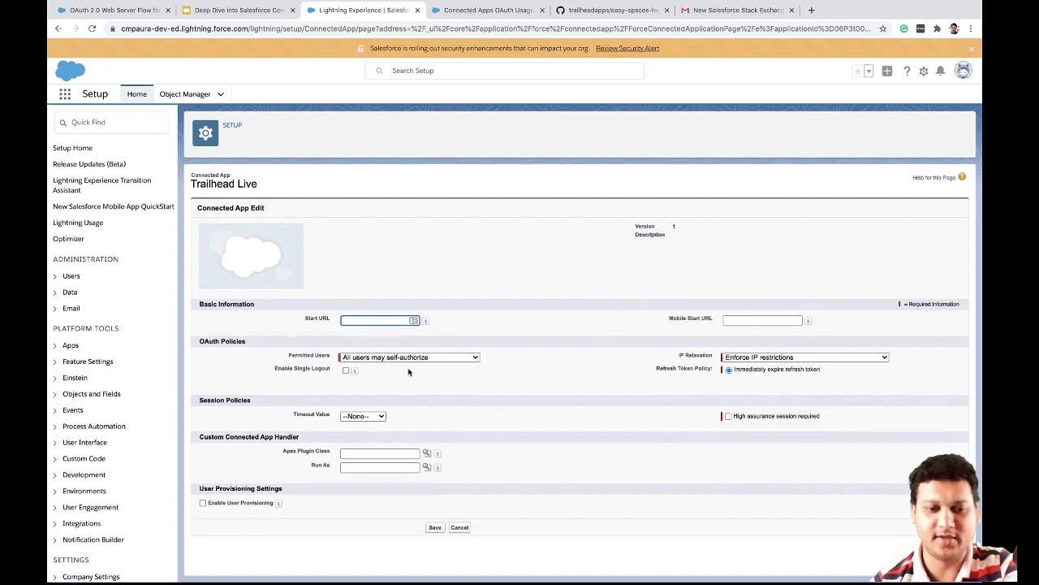
left_click(406, 356)
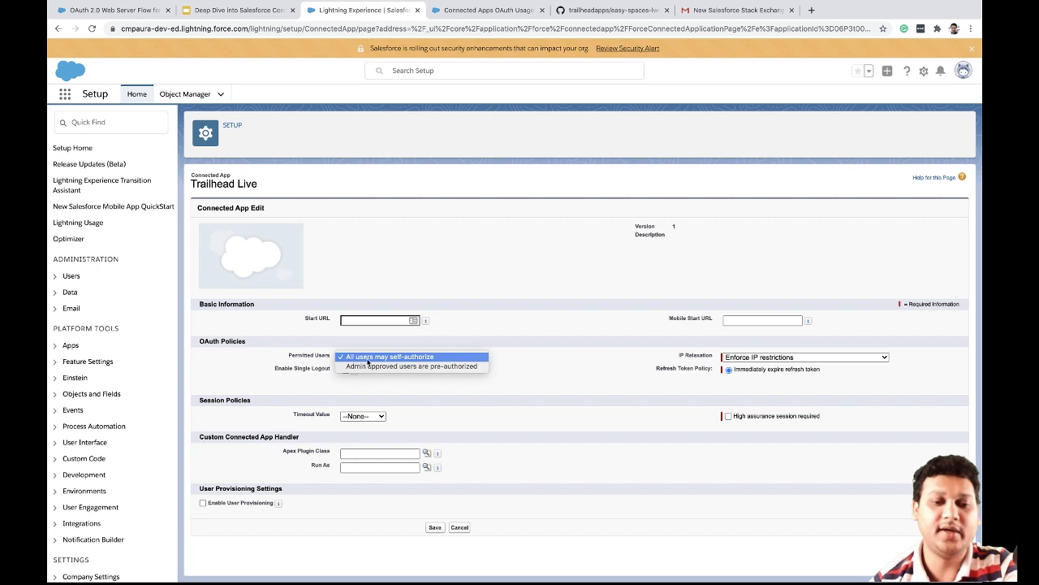
left_click(424, 356)
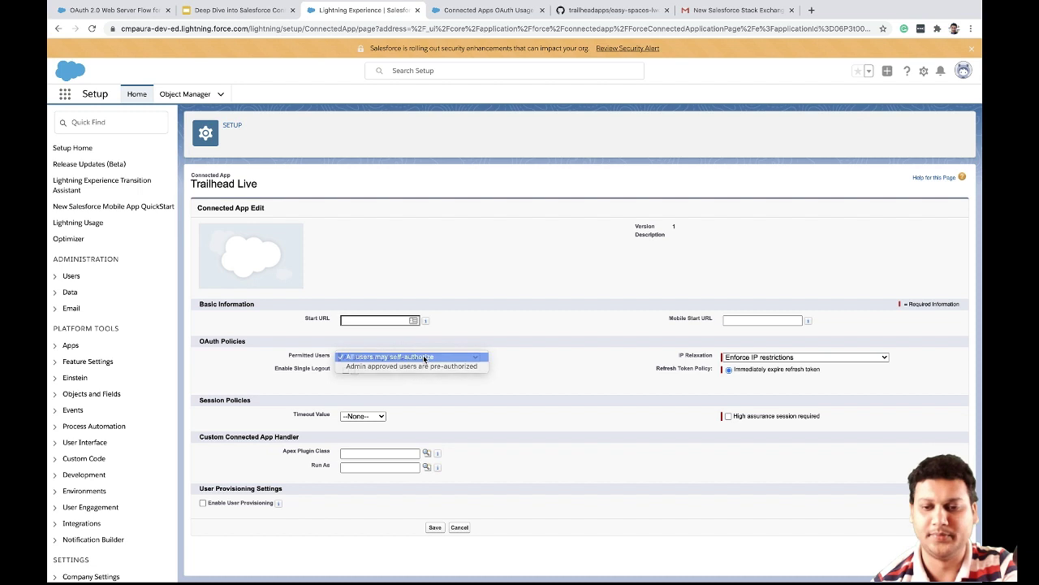
left_click(760, 358)
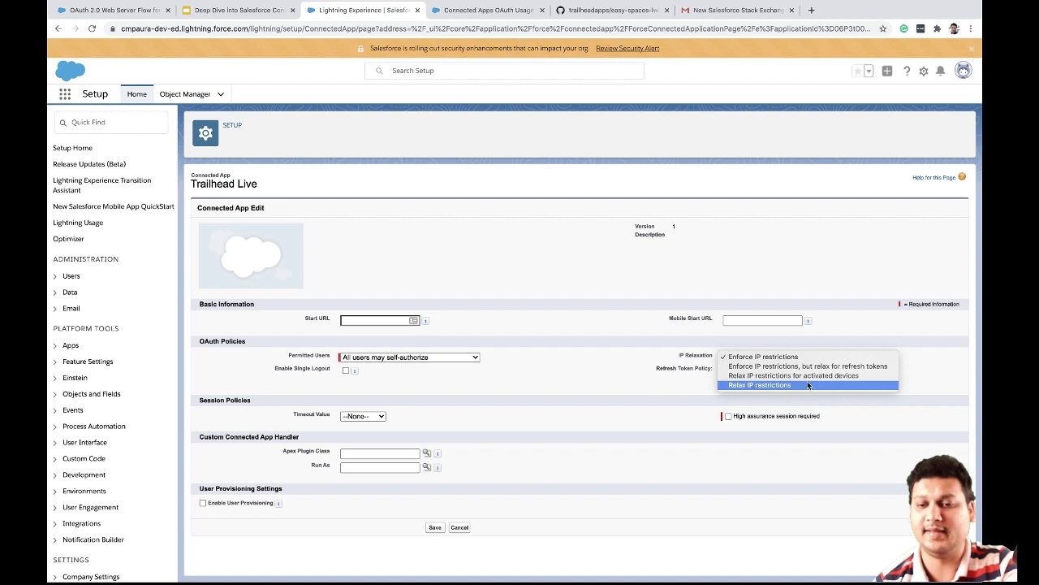
left_click(772, 358)
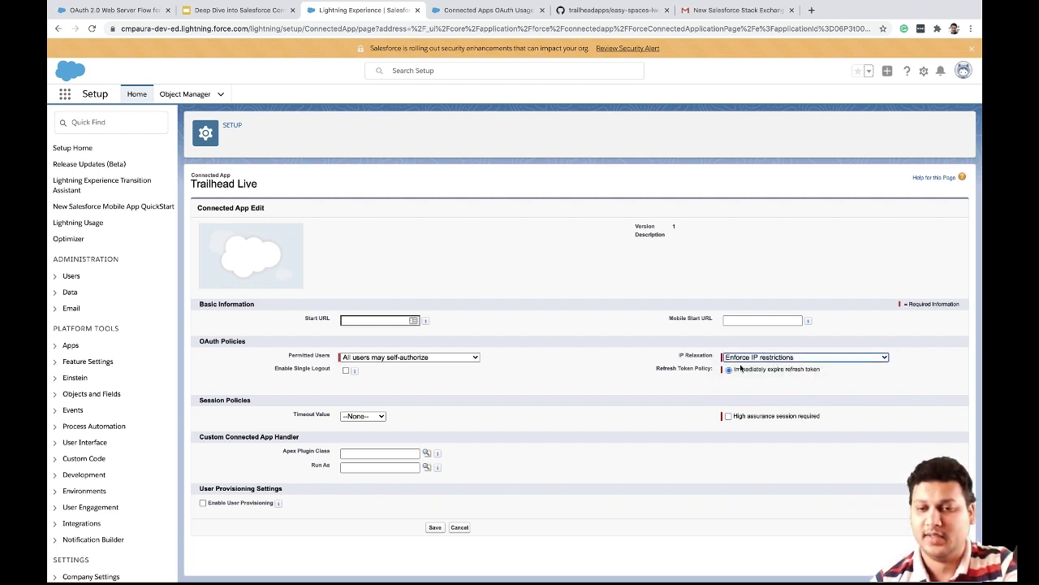
Step: Try the high assurance session options, then turn the High assurance session requirement back off
left_click(728, 416)
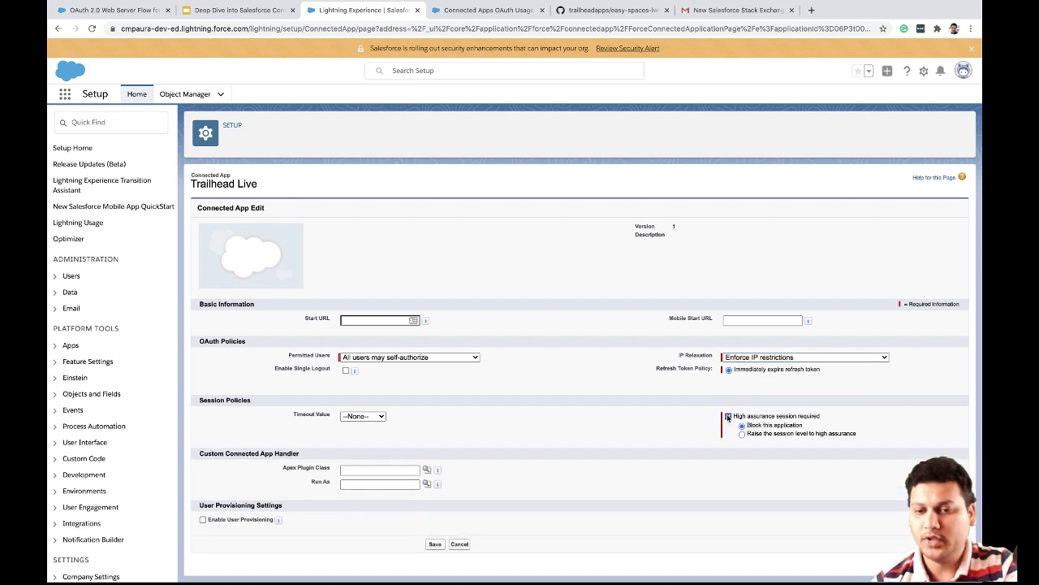
left_click_drag(748, 418, 822, 416)
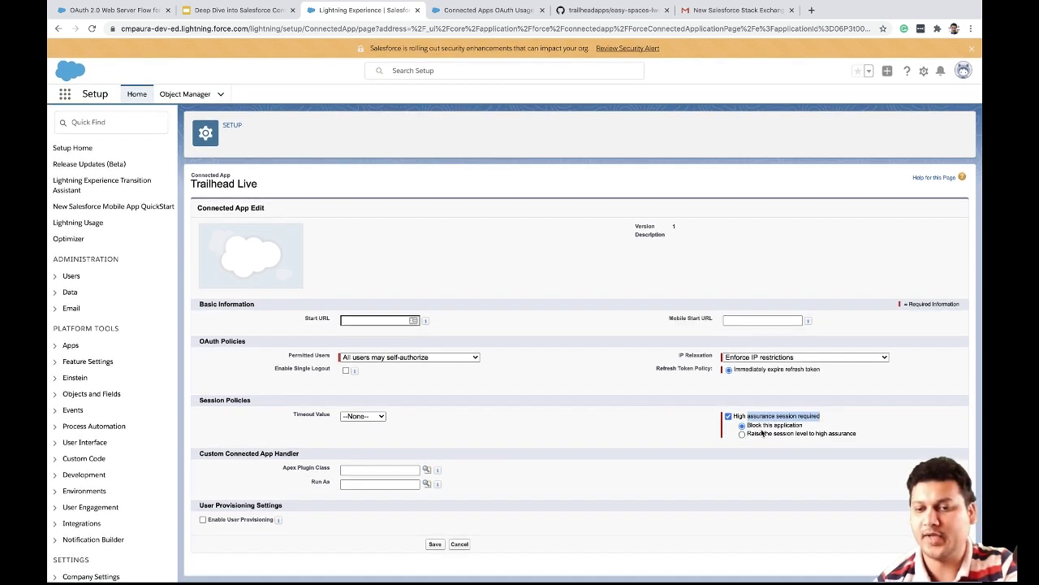
left_click_drag(747, 425, 850, 438)
left_click(741, 434)
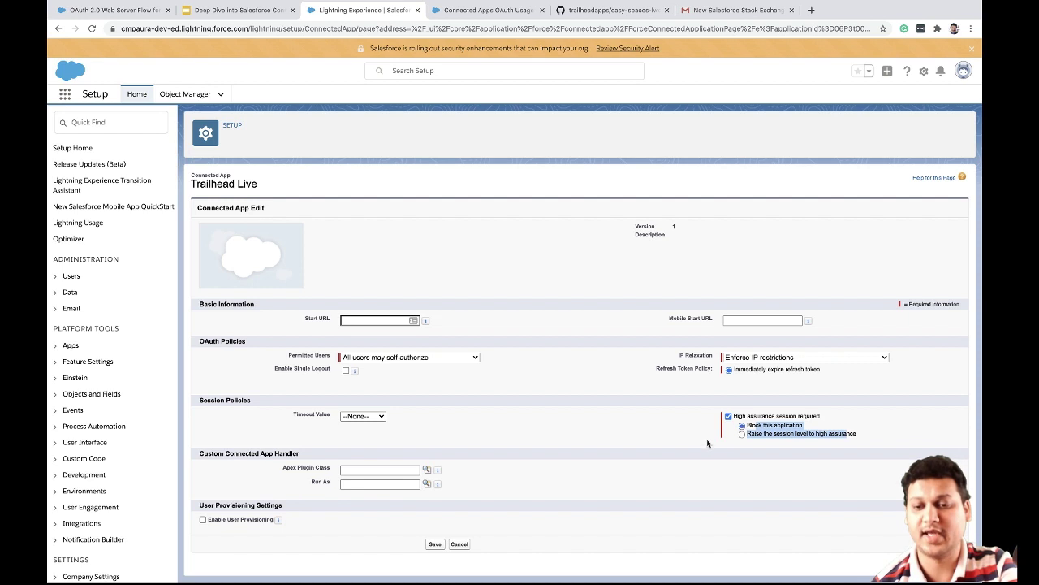
left_click(710, 445)
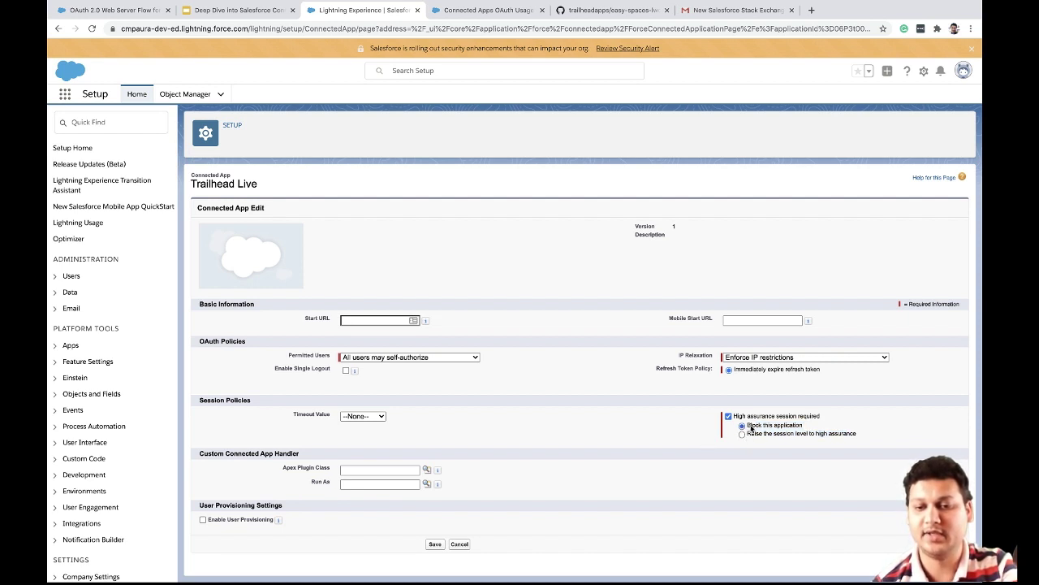
mouse_move(733, 415)
left_mouse_down()
mouse_move(784, 431)
mouse_move(834, 420)
mouse_move(739, 421)
left_mouse_up()
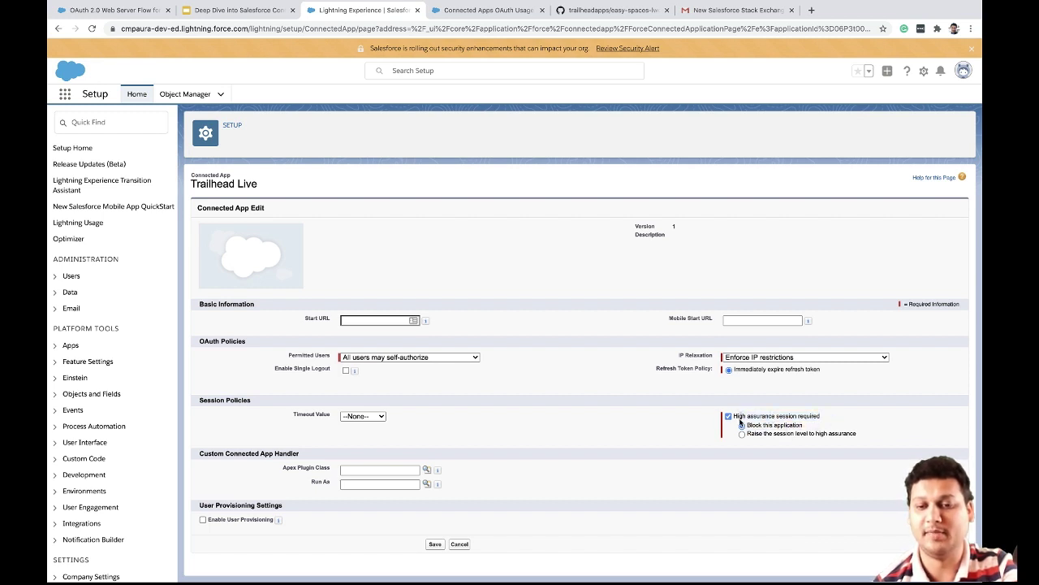
left_click(728, 416)
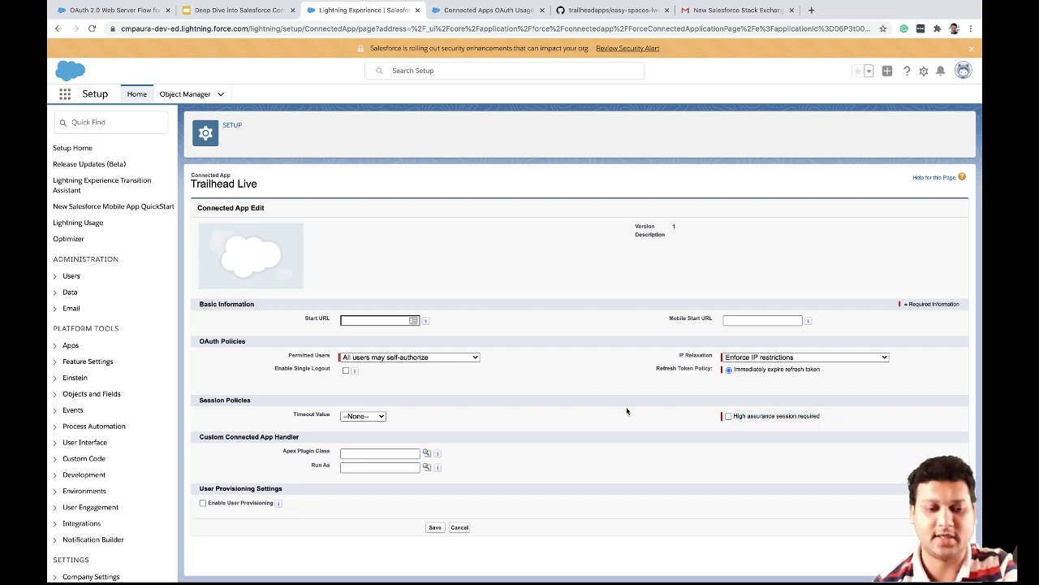
Step: Toggle Enable User Provisioning on and back off, then save the Trailhead Live policies
left_click(203, 502)
mouse_move(279, 503)
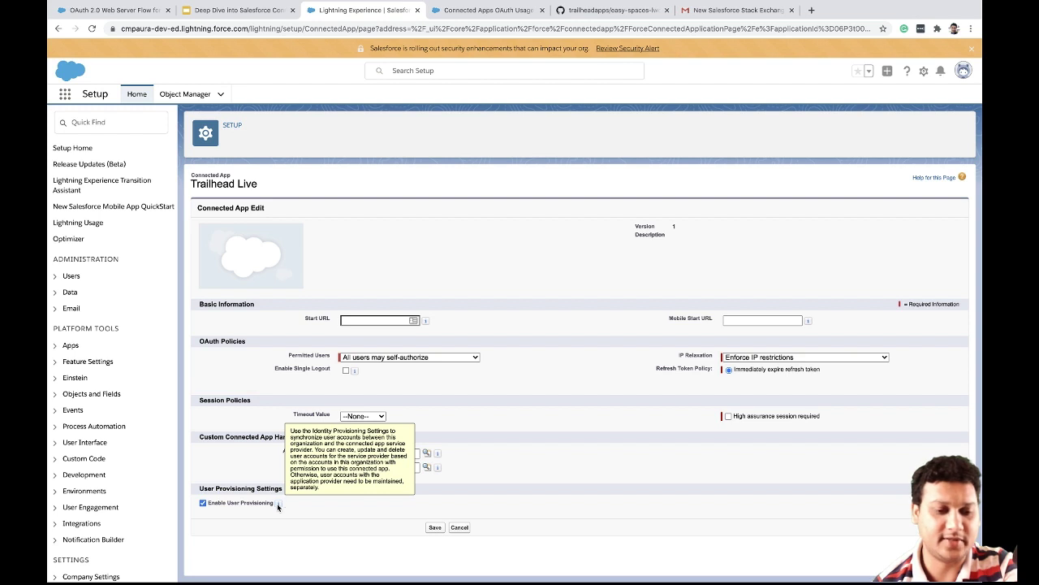
left_click(203, 502)
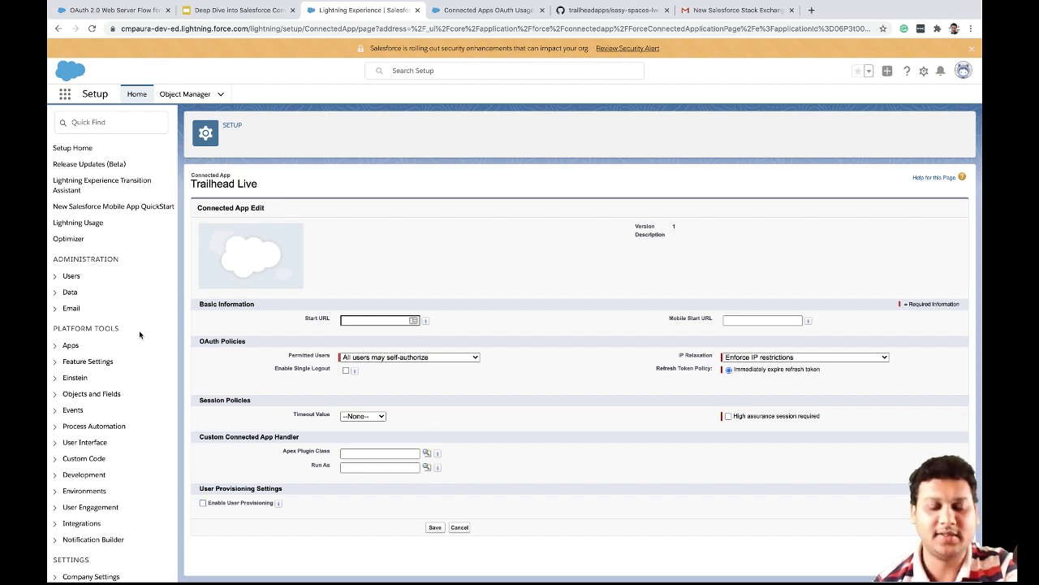
scroll(130, 328, "down", 2)
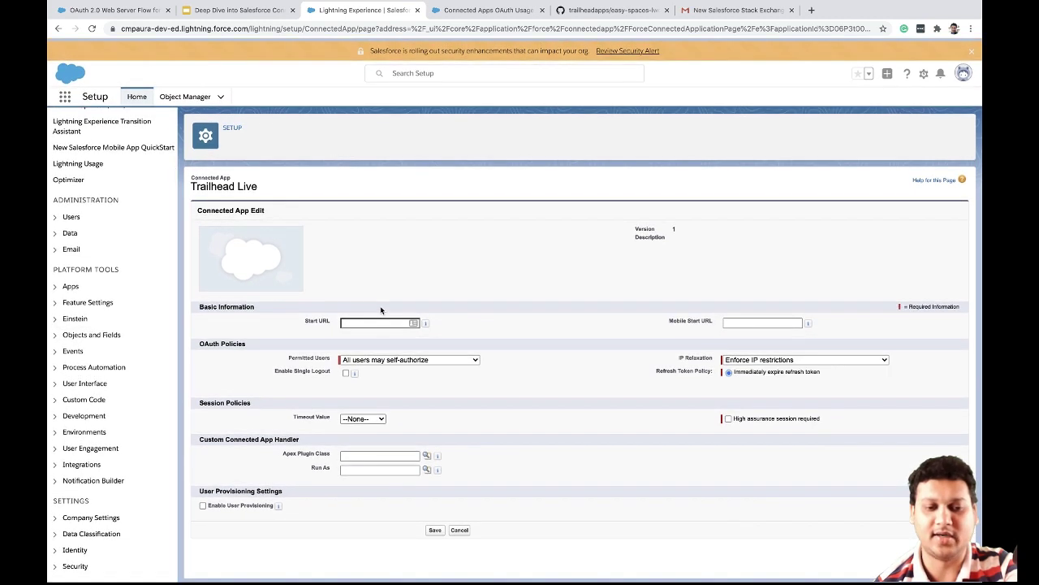
left_click(434, 528)
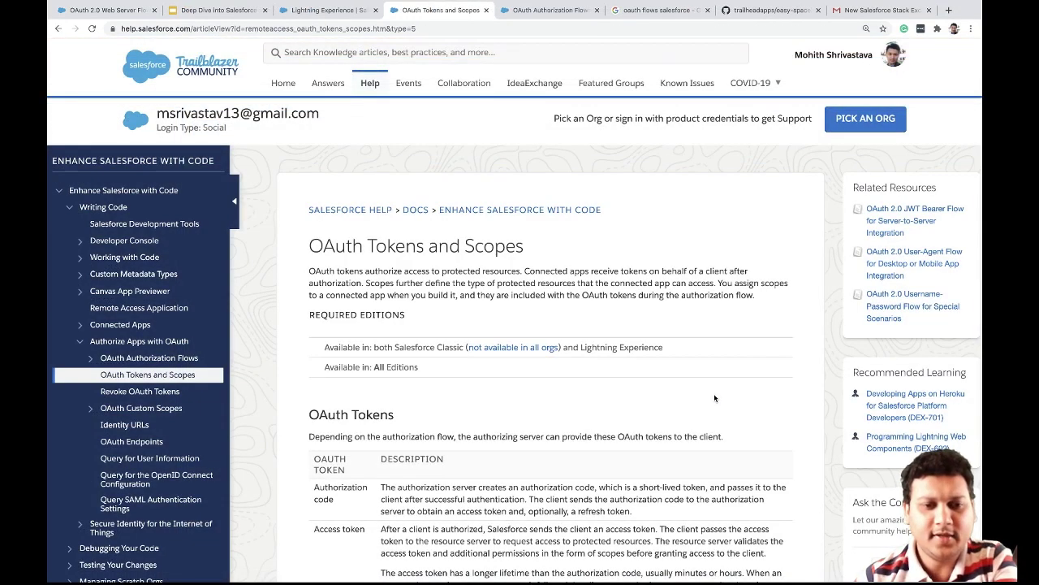
Step: Scroll through the token table in the OAuth Tokens and Scopes article
scroll(715, 397, "down", 2)
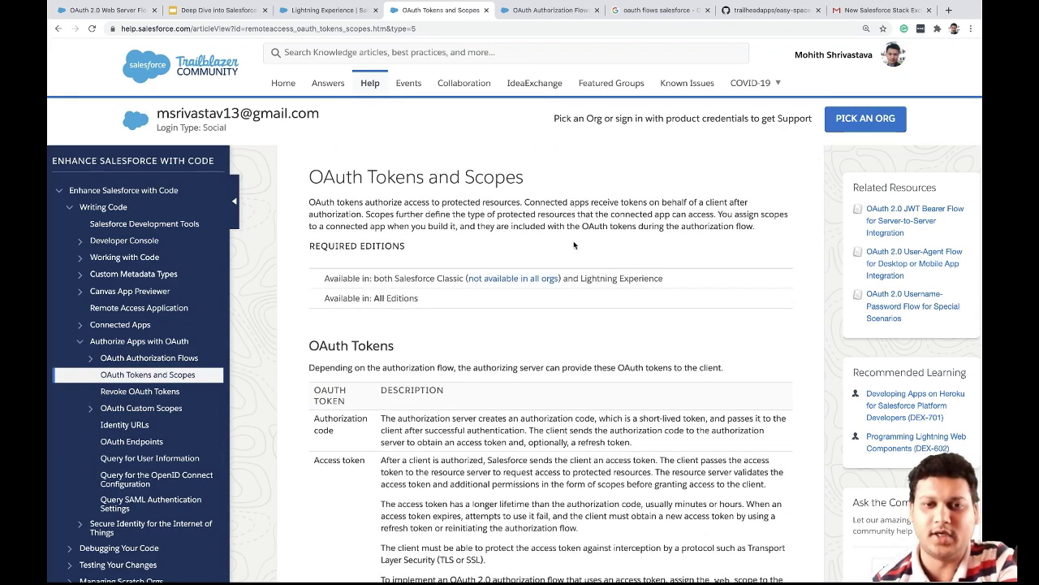
scroll(533, 232, "up", 1)
scroll(533, 232, "up", 1)
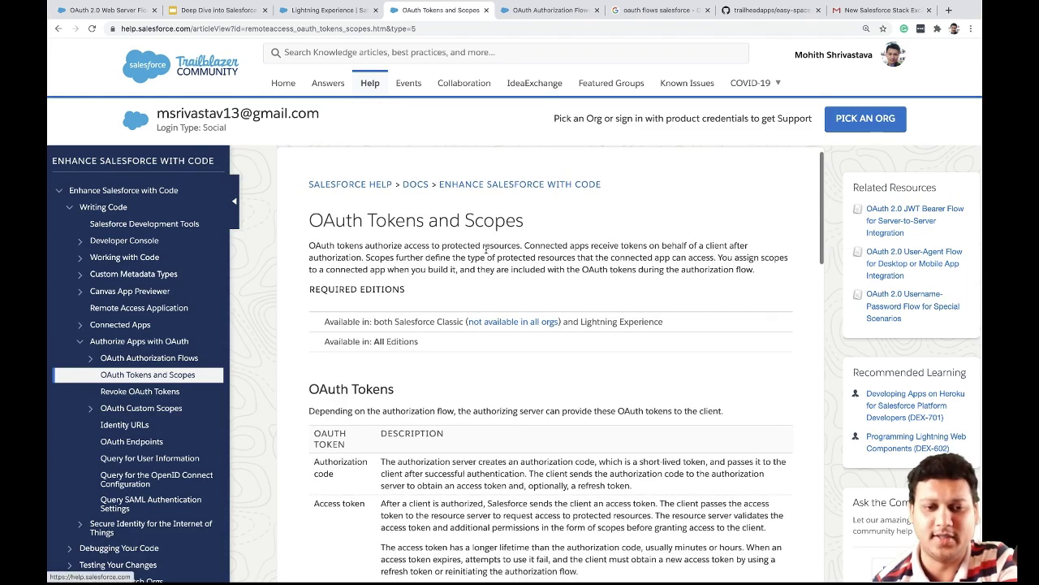
scroll(486, 250, "down", 5)
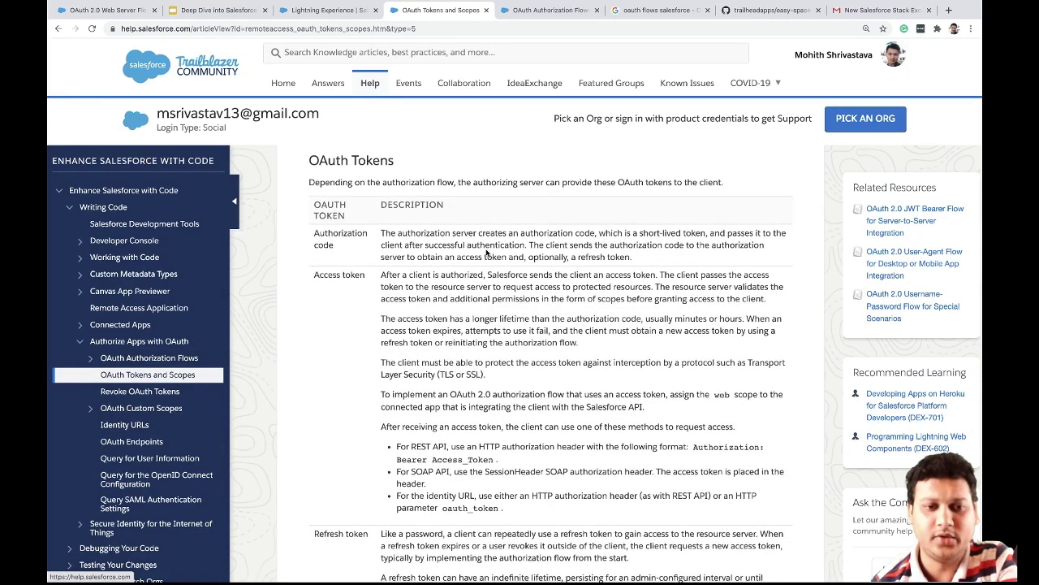
scroll(485, 255, "down", 4)
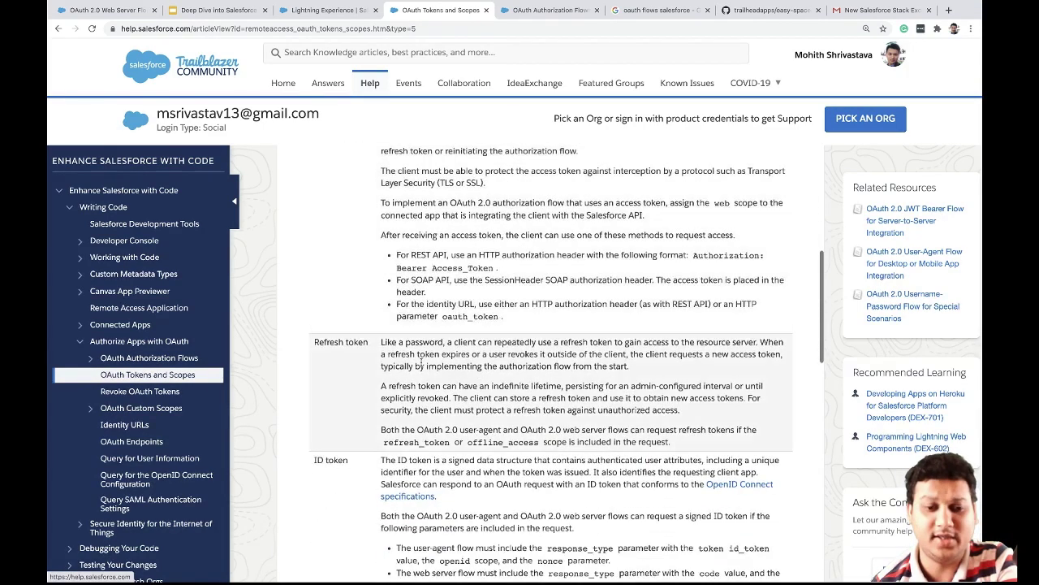
scroll(425, 359, "down", 4)
scroll(397, 363, "down", 6)
scroll(398, 368, "up", 5)
scroll(399, 368, "down", 7)
scroll(398, 365, "up", 12)
scroll(398, 365, "up", 2)
scroll(399, 367, "down", 4)
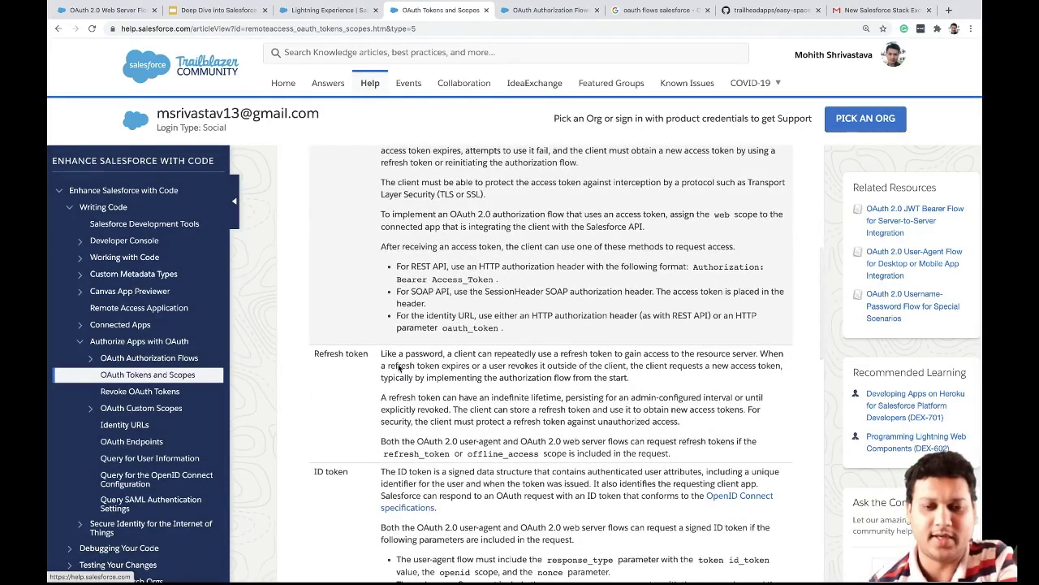
scroll(398, 368, "up", 6)
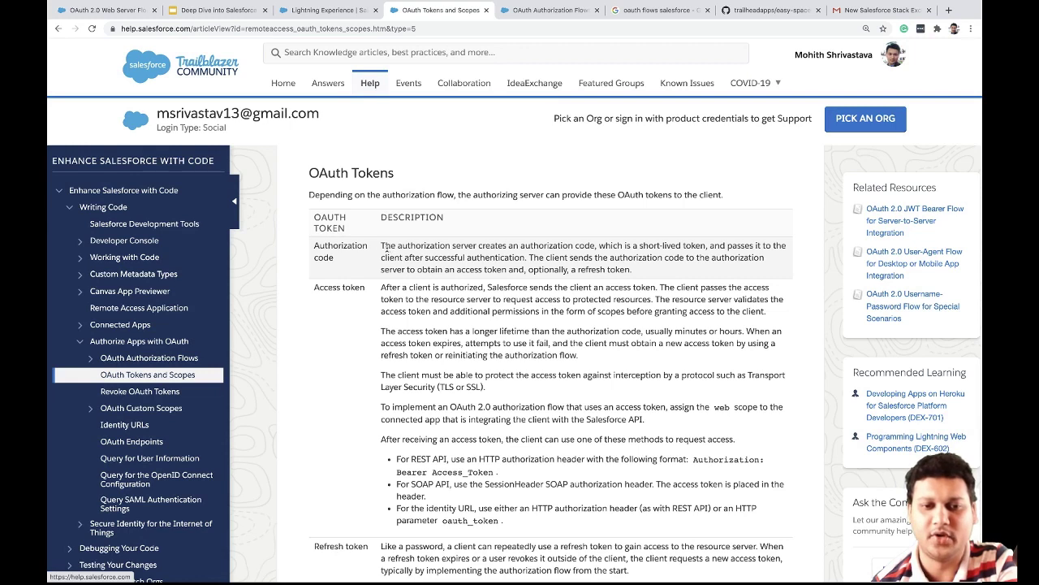
Step: Highlight the Authorization code and Access token descriptions in the table
left_click_drag(382, 246, 547, 258)
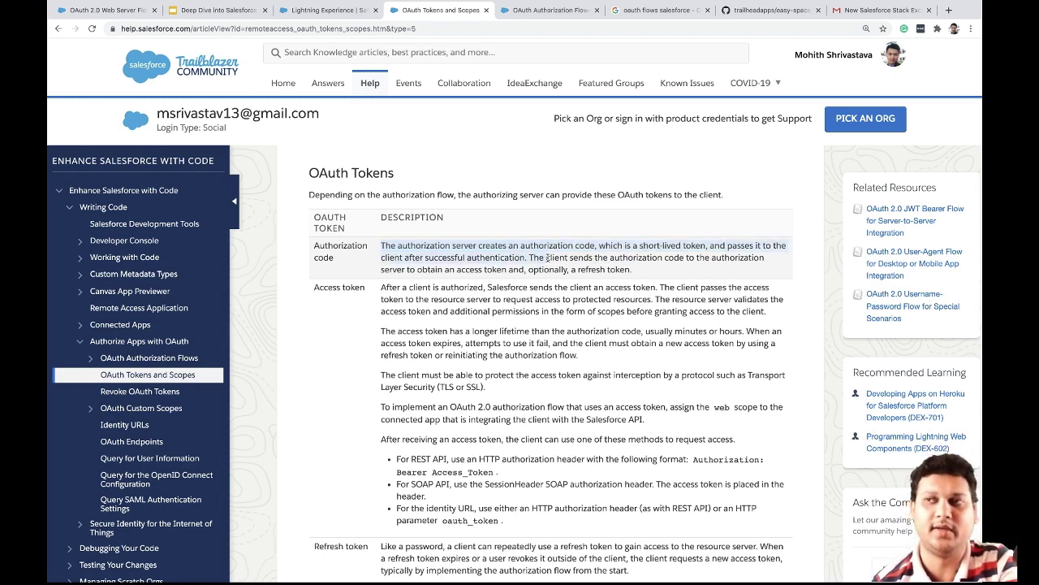
left_click(352, 268)
left_click_drag(350, 267, 316, 244)
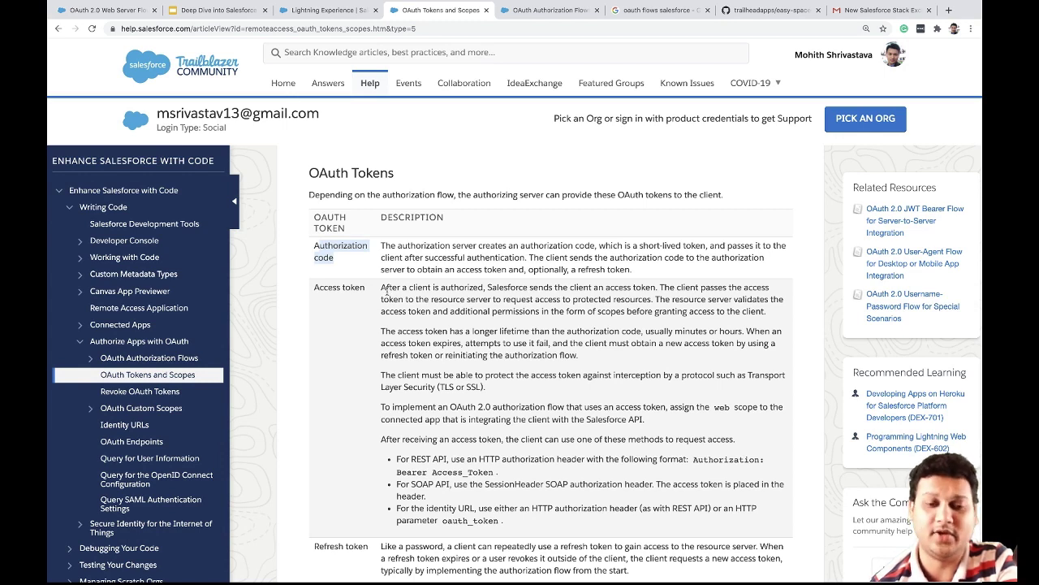
left_click(344, 261)
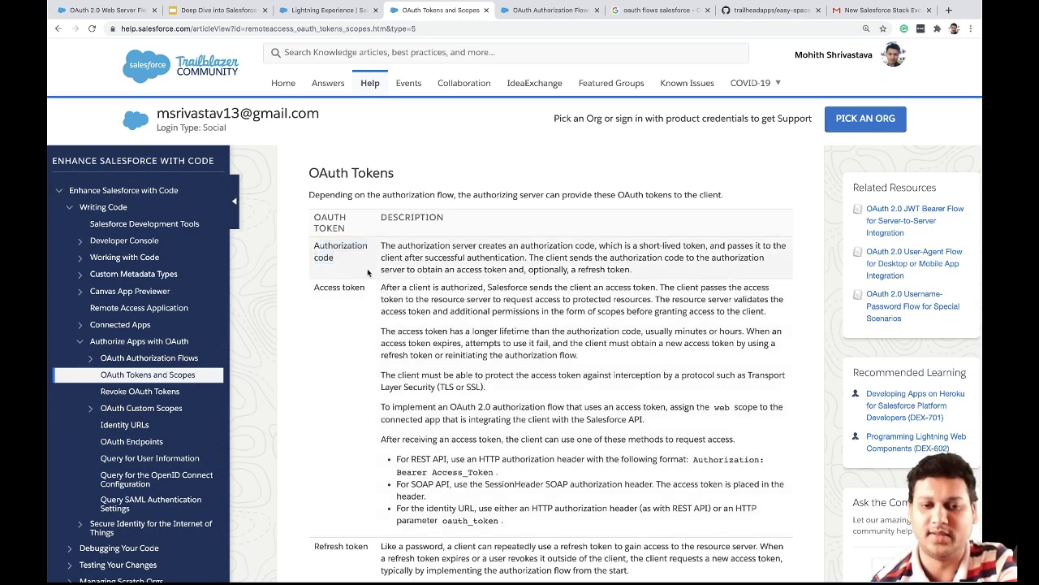
left_click_drag(382, 288, 485, 290)
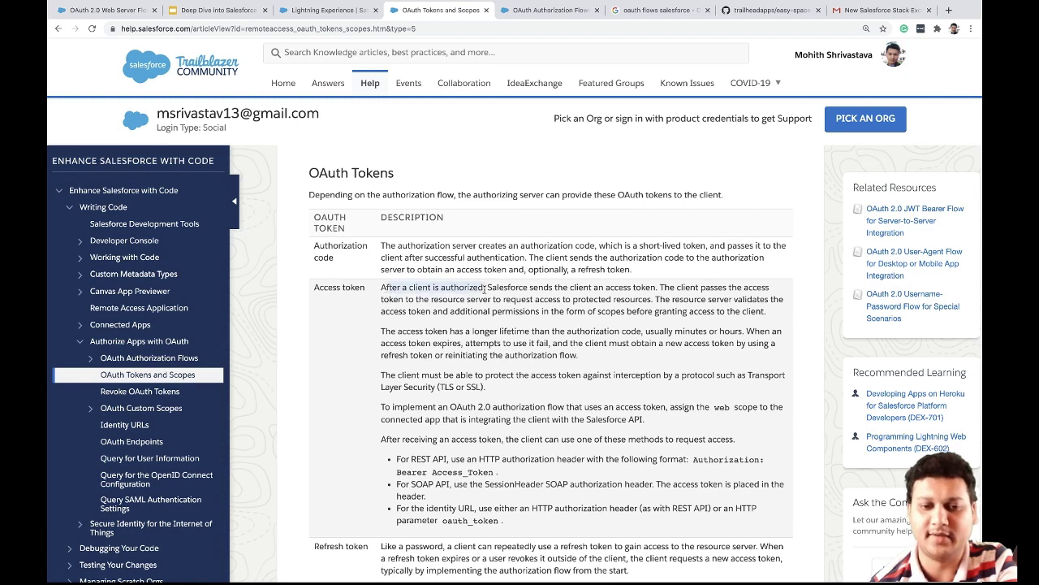
left_click(577, 290)
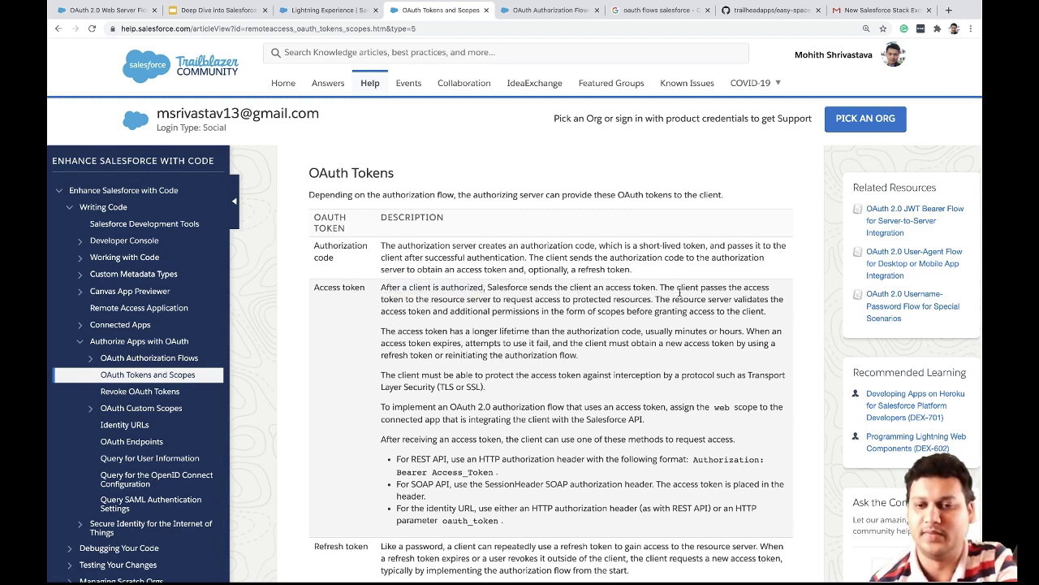
Step: Scroll to the Refresh token row, then return to the Trailhead Live Setup tab
scroll(674, 293, "down", 1)
scroll(680, 293, "down", 1)
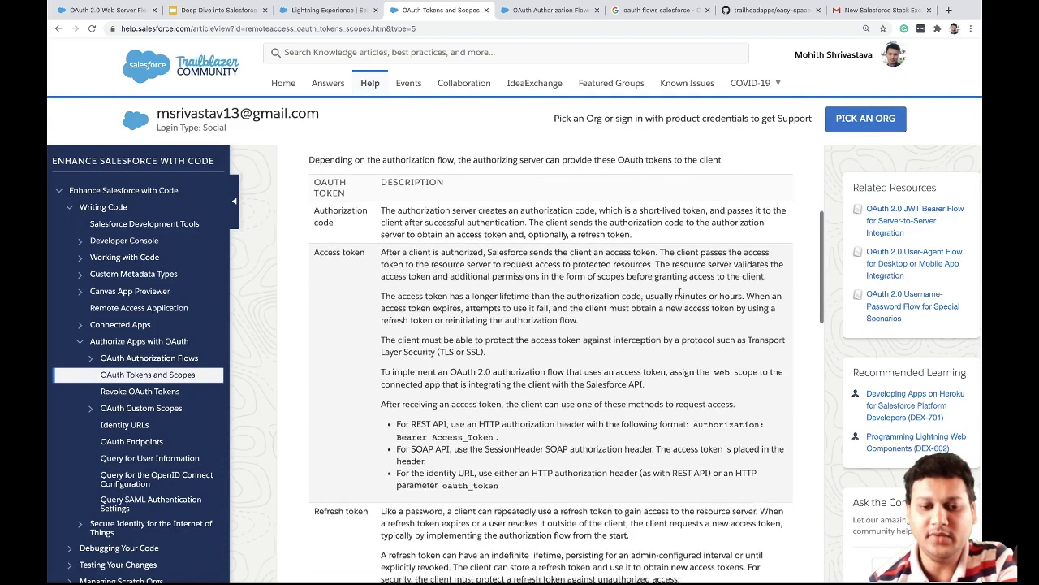
scroll(679, 293, "down", 1)
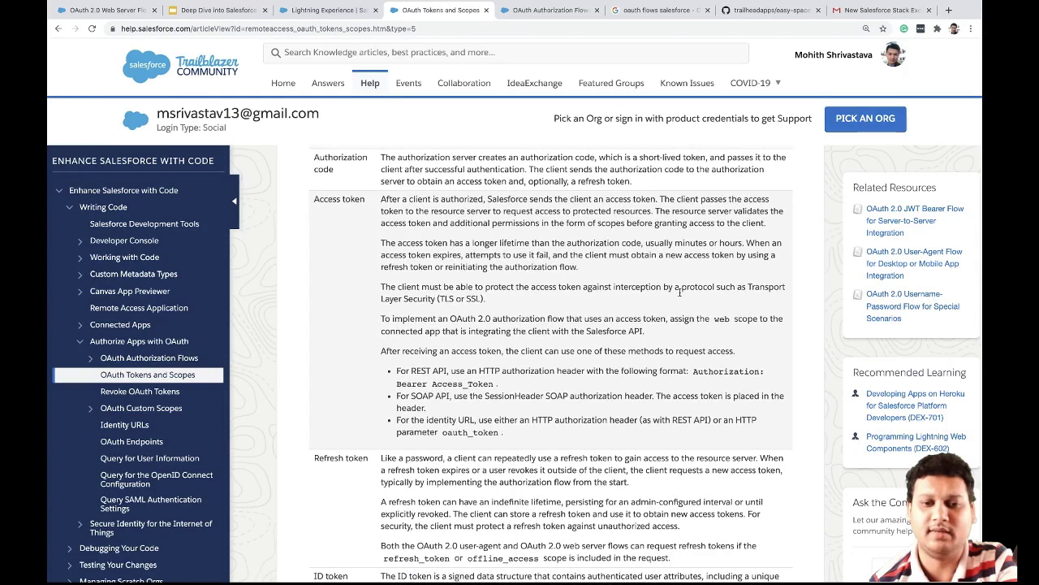
scroll(680, 293, "up", 1)
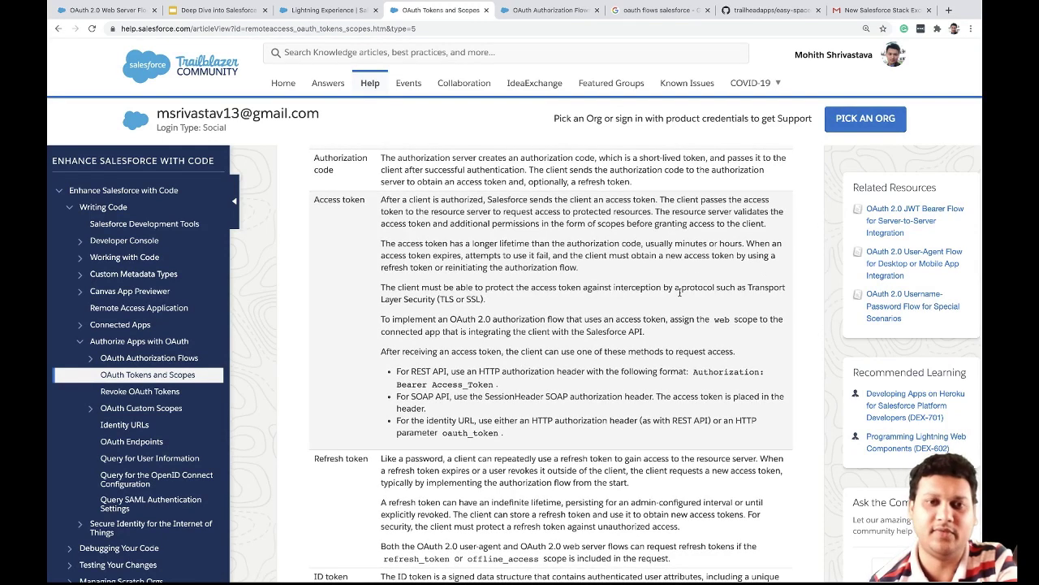
left_click(349, 10)
Step: Find and open Session Settings through a Quick Find search for 'Session'
scroll(113, 146, "up", 2)
left_click(111, 121)
type("Sess")
type("ion")
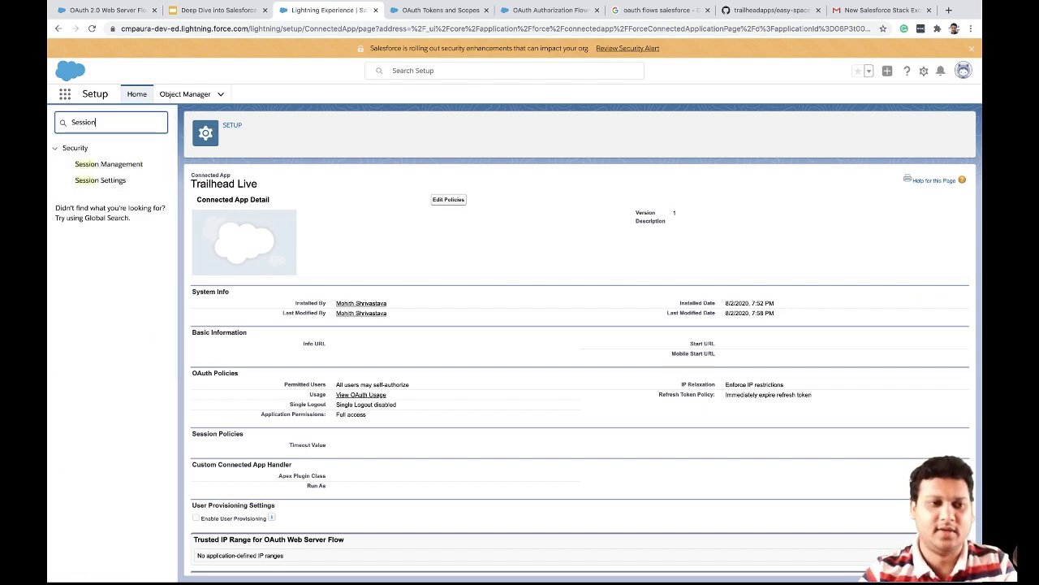
left_click(114, 181)
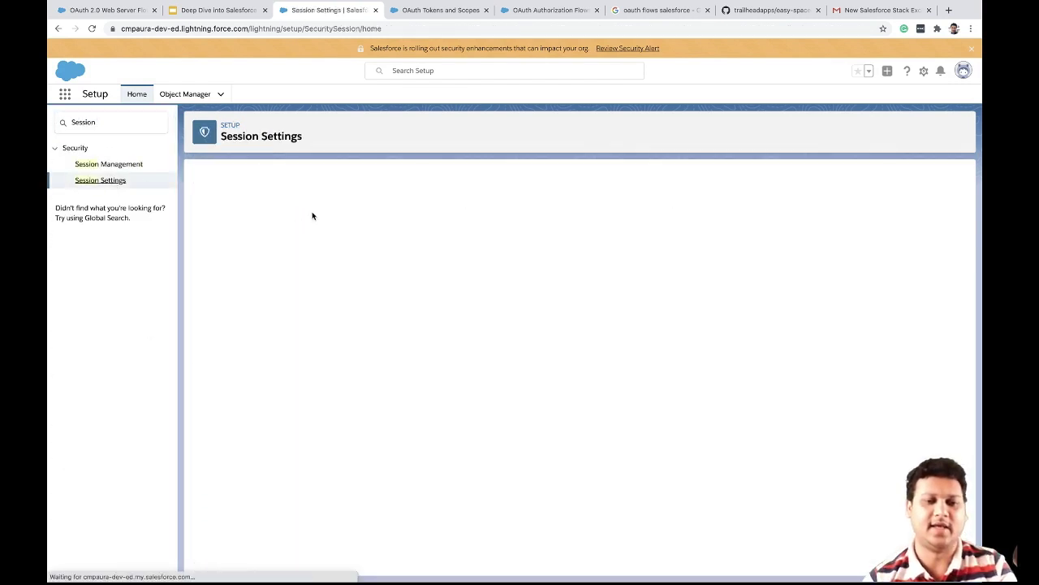
Step: Review the Timeout Value options, leaving 2 hours, and return to the OAuth Tokens article
scroll(354, 260, "up", 15)
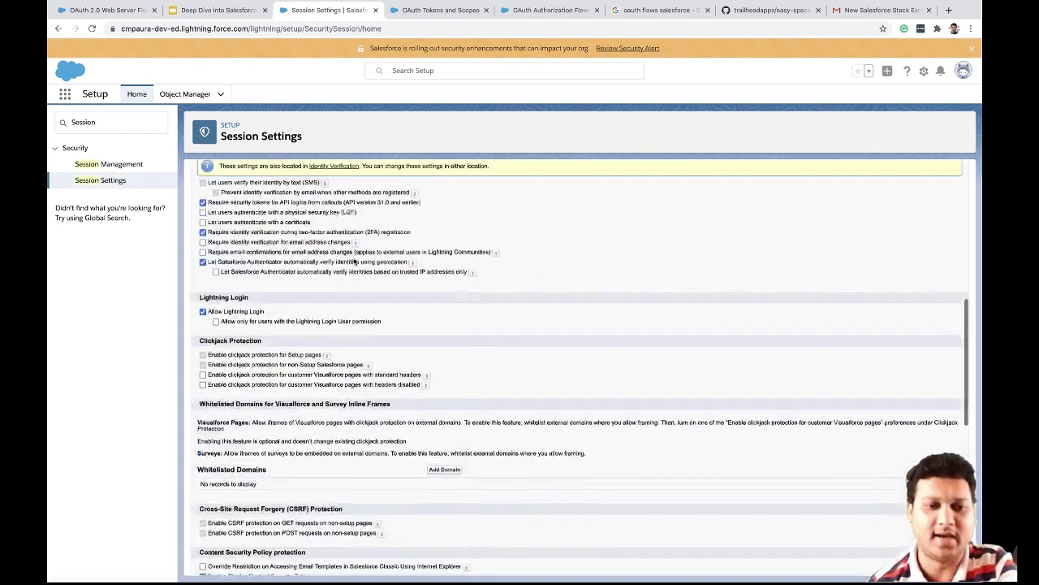
scroll(354, 260, "down", 13)
scroll(354, 260, "up", 12)
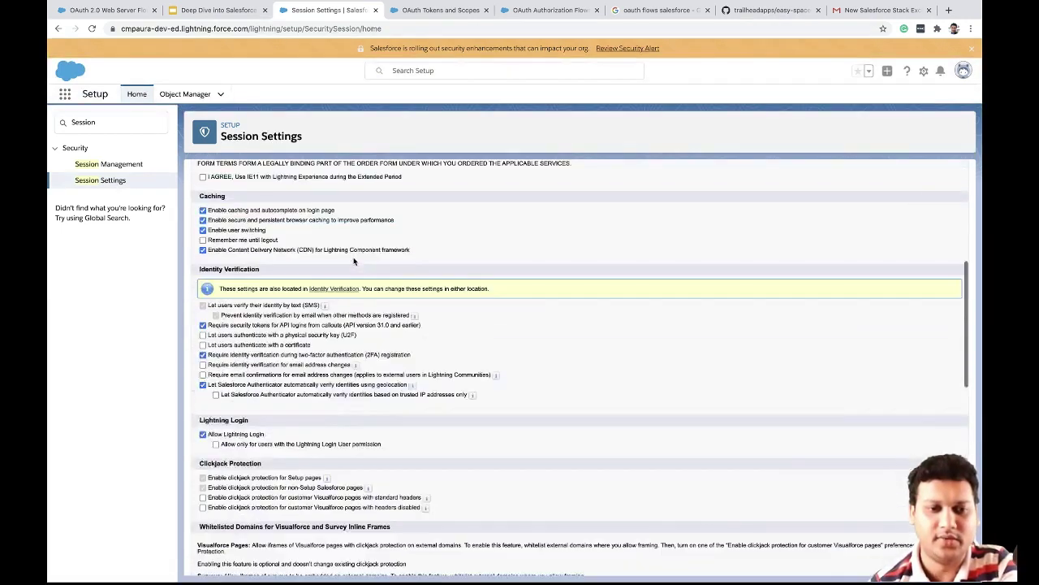
left_click(357, 230)
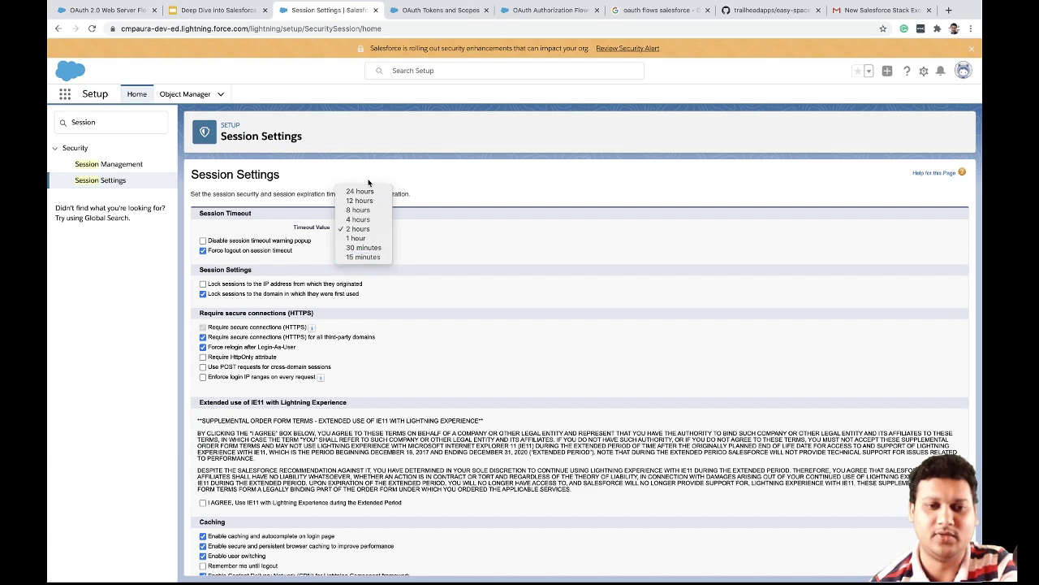
left_click(438, 16)
left_click(438, 11)
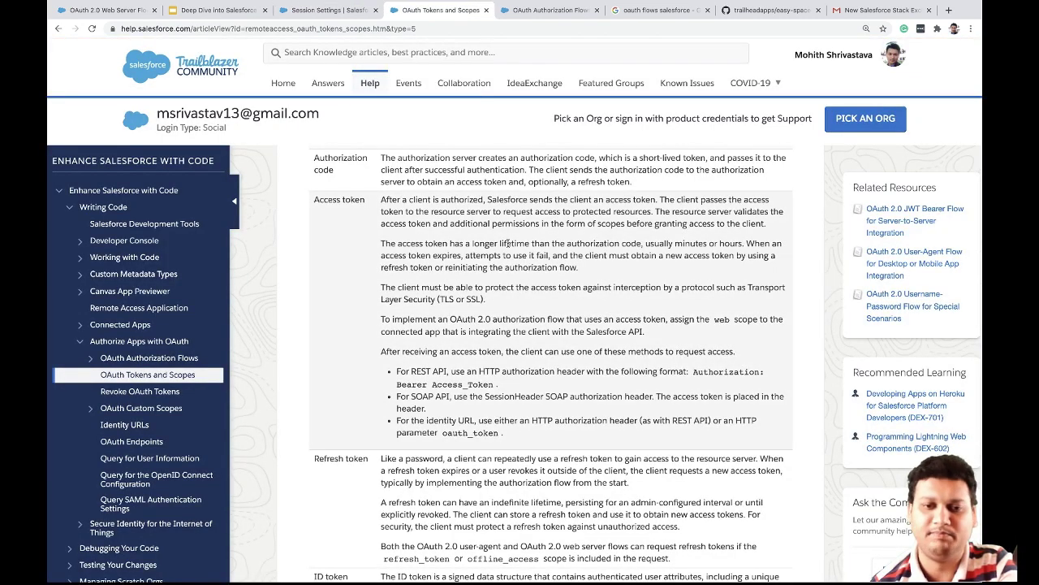
Step: Read through the access token lifetime, protection and web scope passages
left_click_drag(498, 243, 549, 290)
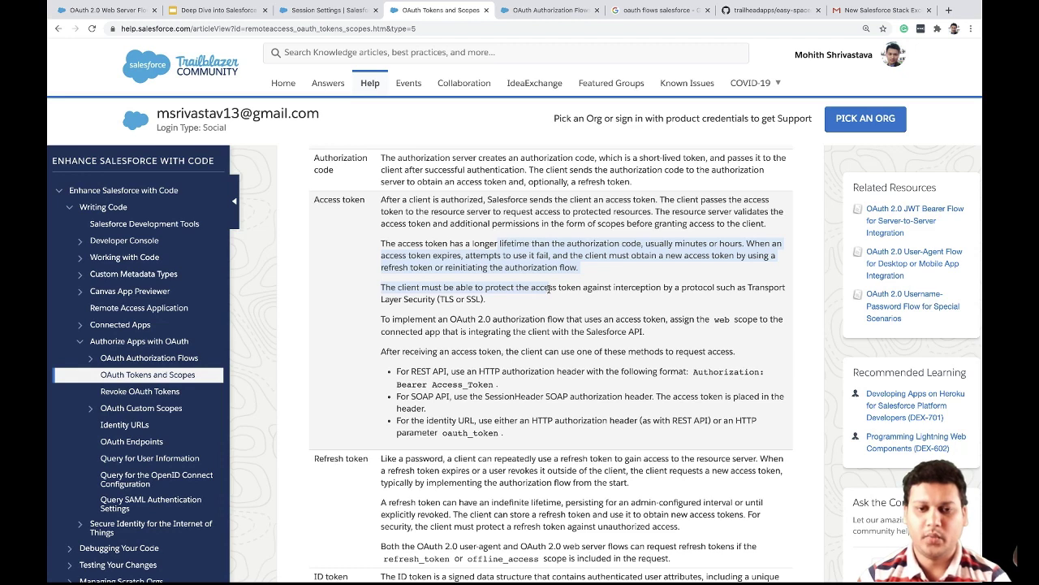
left_click(514, 291)
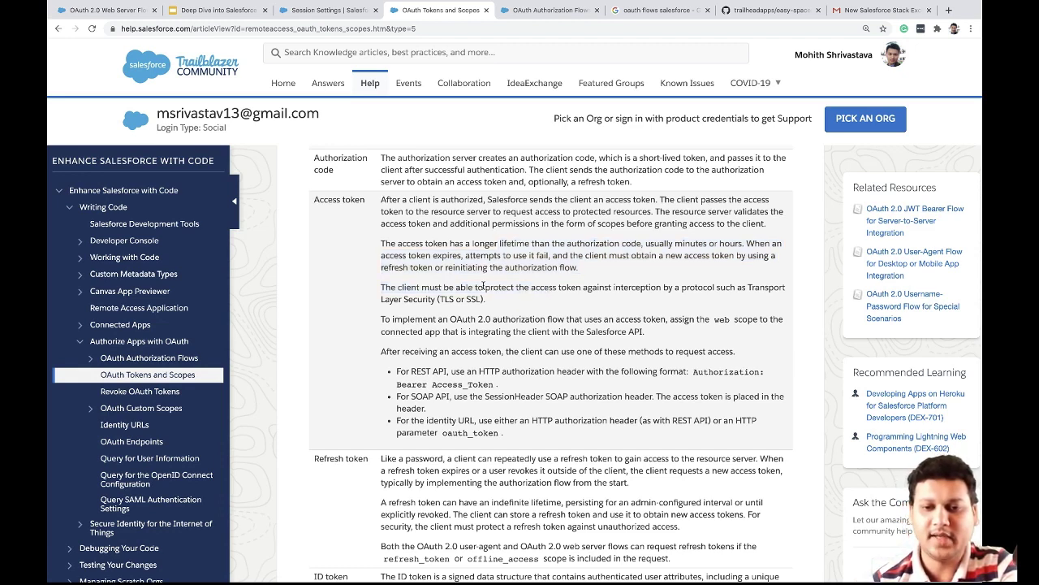
left_click_drag(484, 286, 679, 305)
left_click_drag(611, 305, 603, 309)
scroll(601, 315, "down", 2)
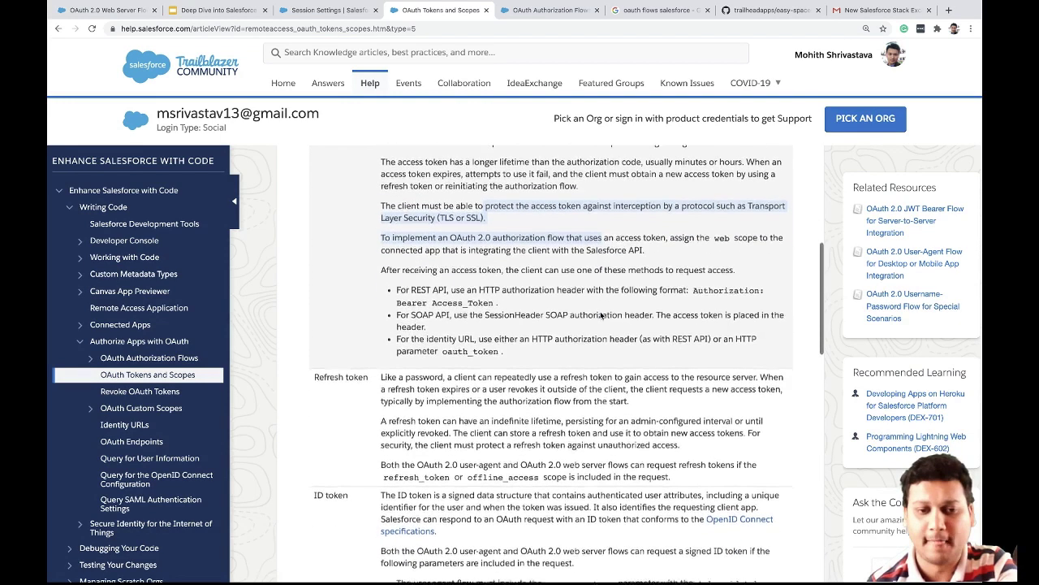
scroll(600, 311, "down", 1)
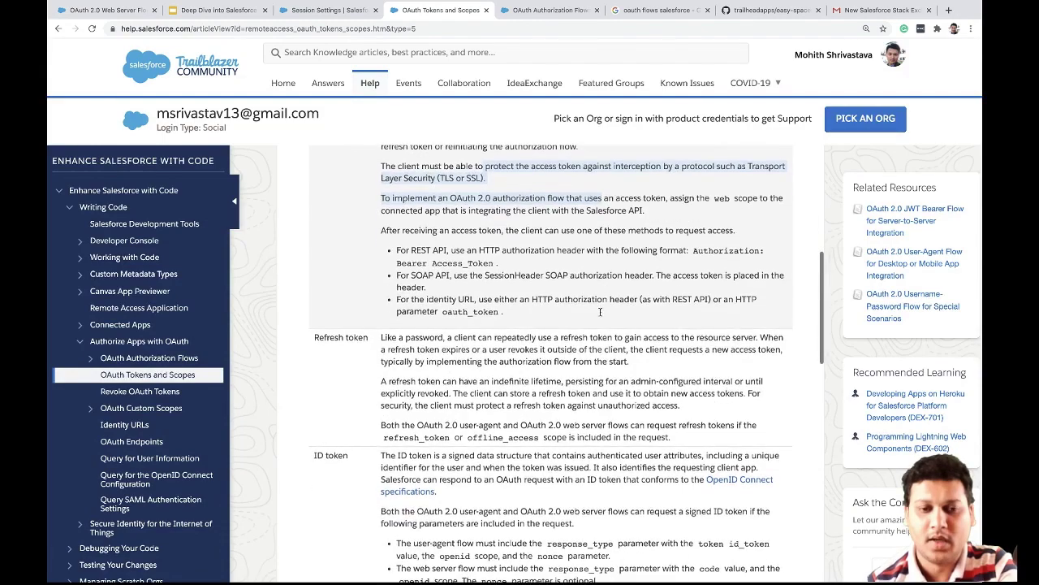
scroll(600, 311, "up", 3)
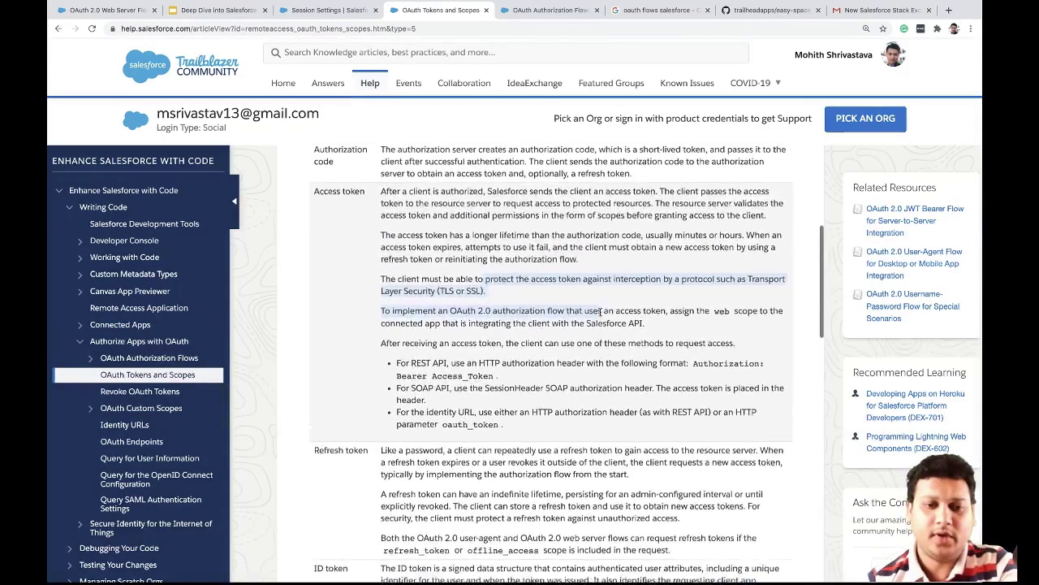
left_click(510, 244)
left_click_drag(510, 244, 581, 389)
scroll(582, 389, "down", 1)
scroll(582, 389, "down", 3)
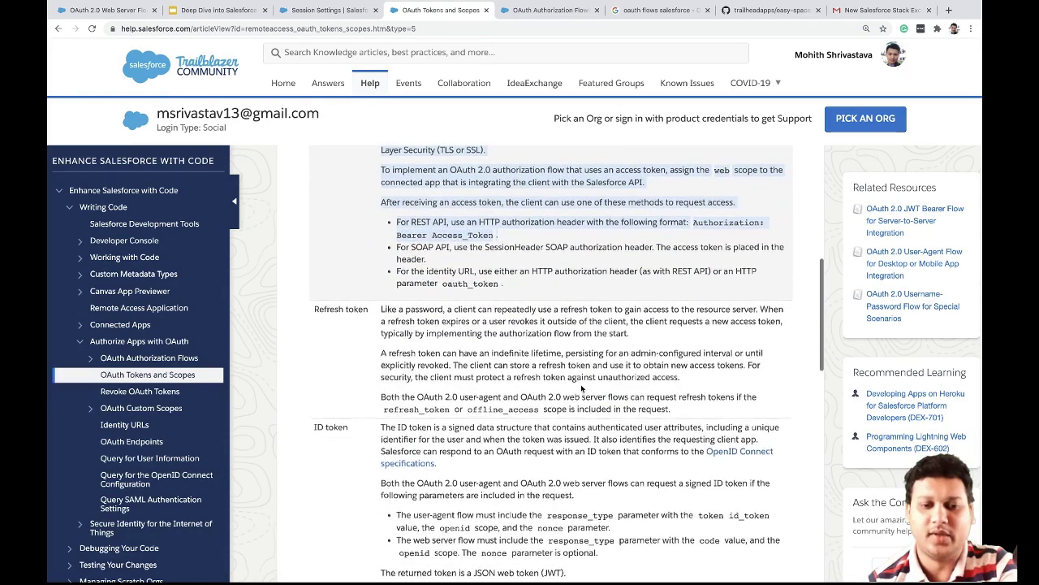
Step: Highlight the refresh token definition and scroll through the rest of the article
left_click(514, 299)
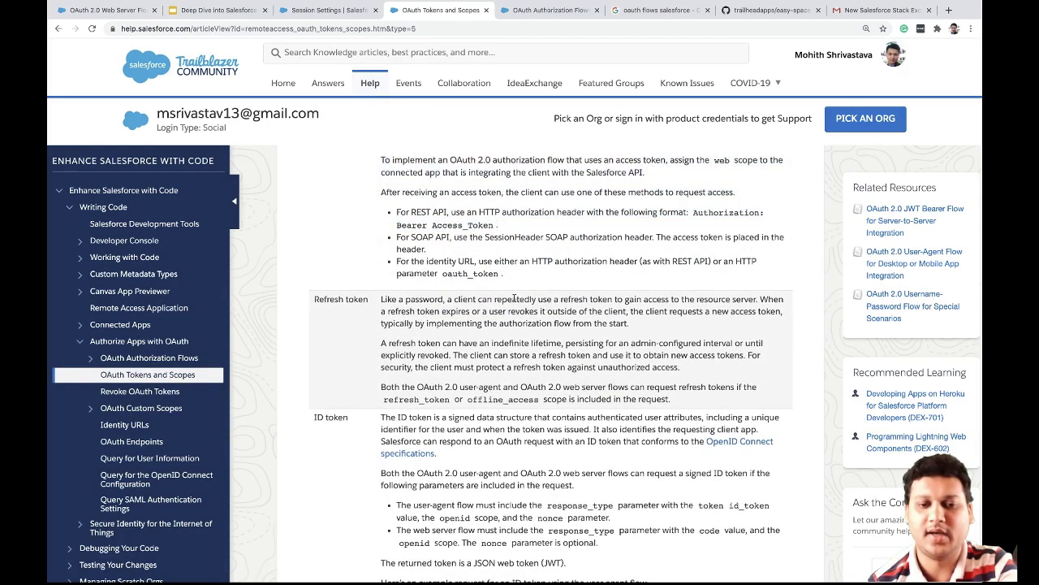
left_click_drag(514, 299, 555, 363)
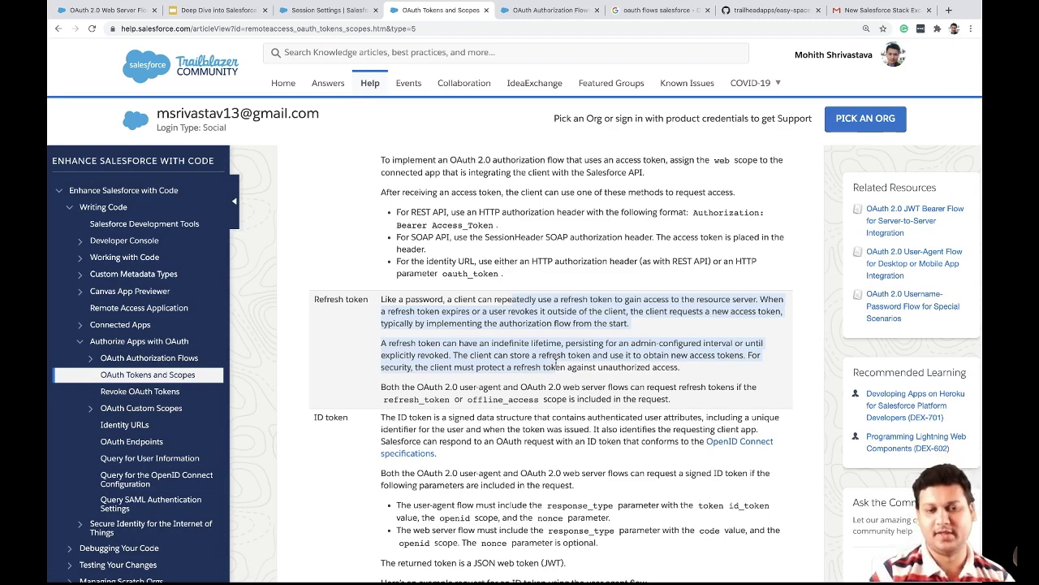
left_click(556, 365)
scroll(570, 401, "down", 2)
scroll(570, 400, "up", 3)
scroll(570, 400, "up", 4)
scroll(571, 406, "down", 2)
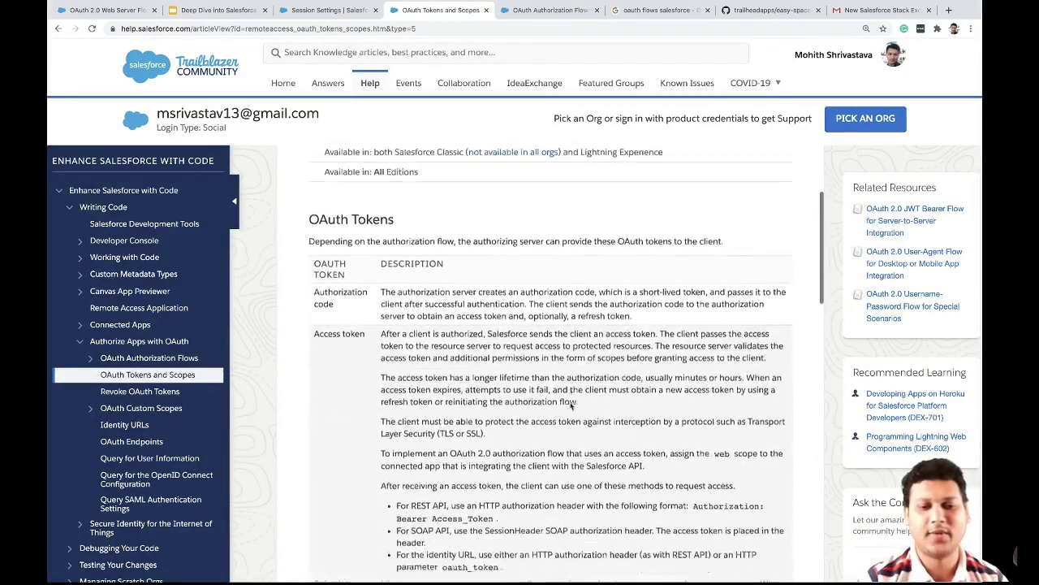
scroll(571, 406, "down", 1)
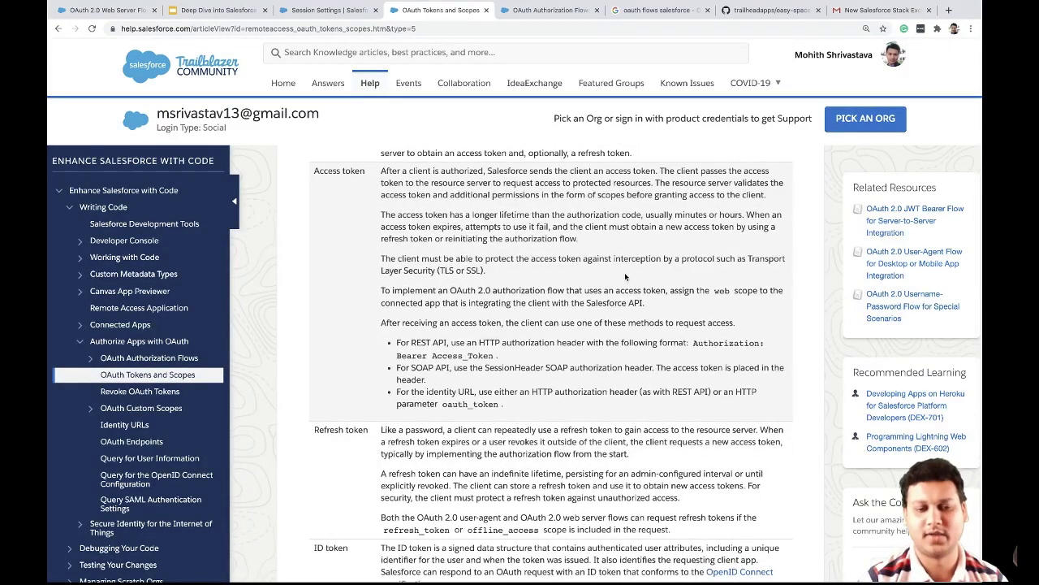
scroll(624, 272, "up", 4)
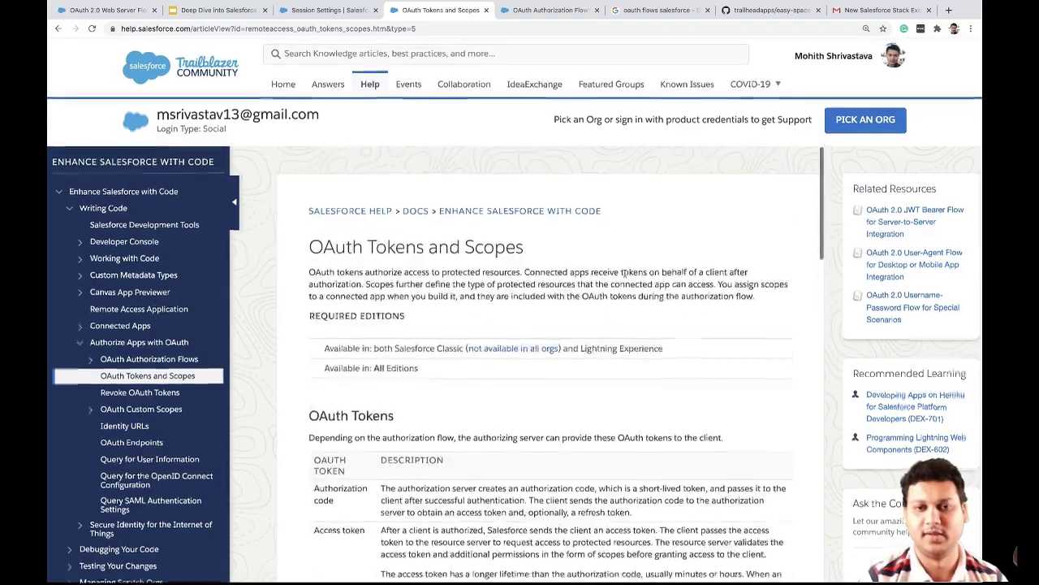
scroll(624, 272, "down", 8)
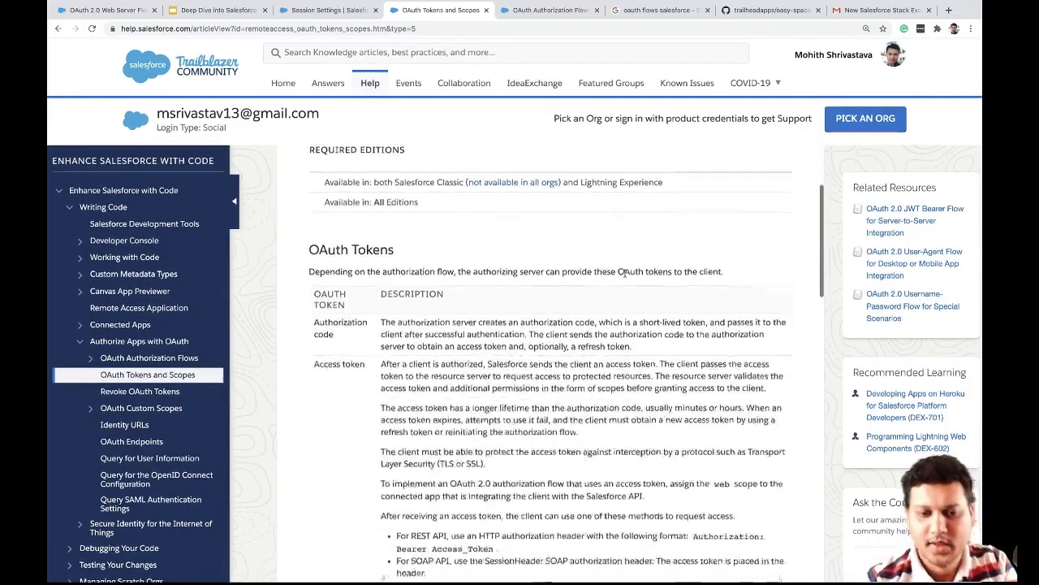
scroll(625, 272, "up", 8)
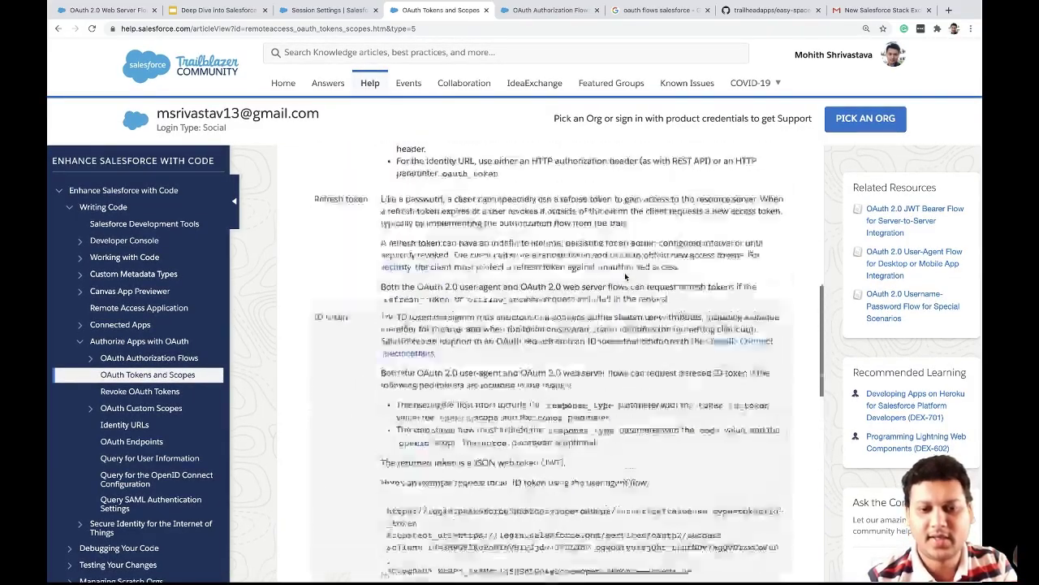
left_click(328, 11)
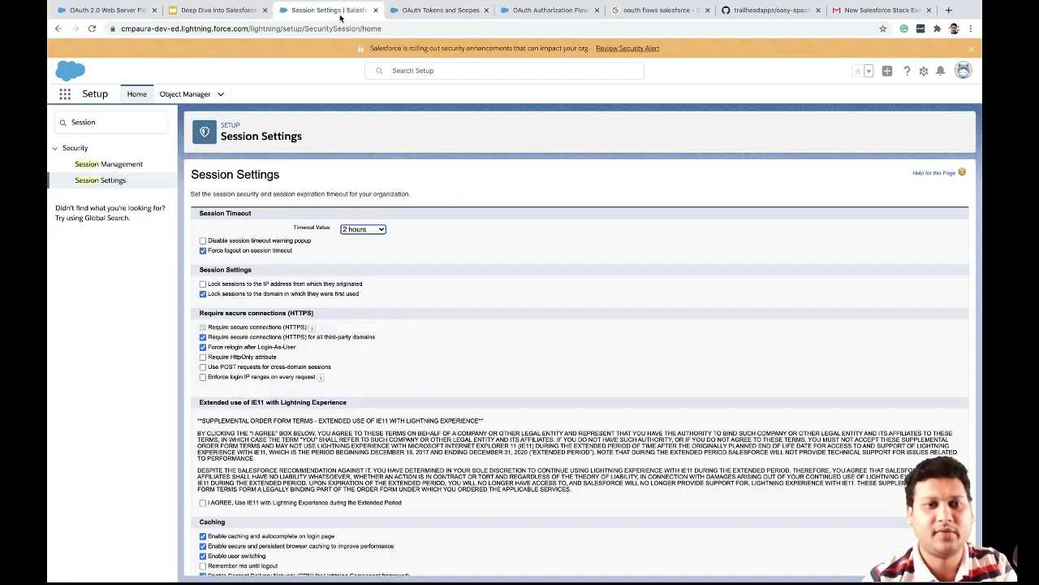
scroll(390, 286, "down", 3)
scroll(389, 286, "up", 3)
left_click(440, 10)
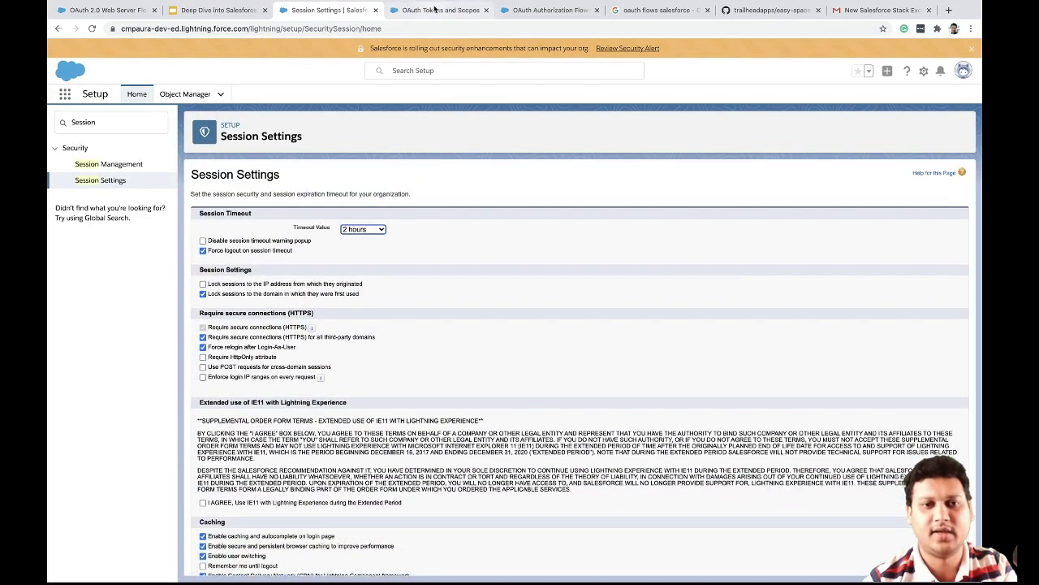
scroll(410, 329, "down", 3)
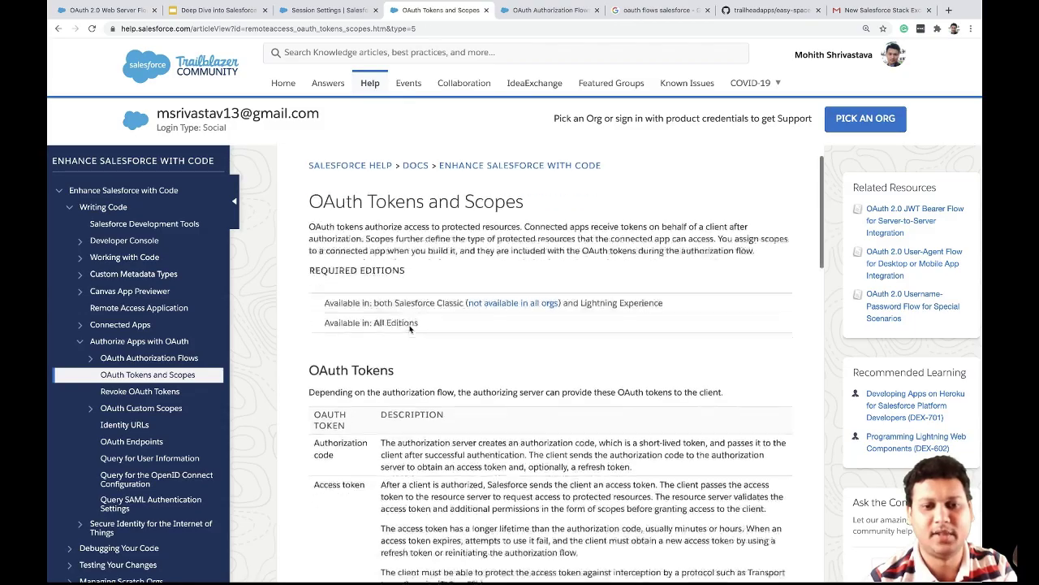
scroll(410, 329, "down", 10)
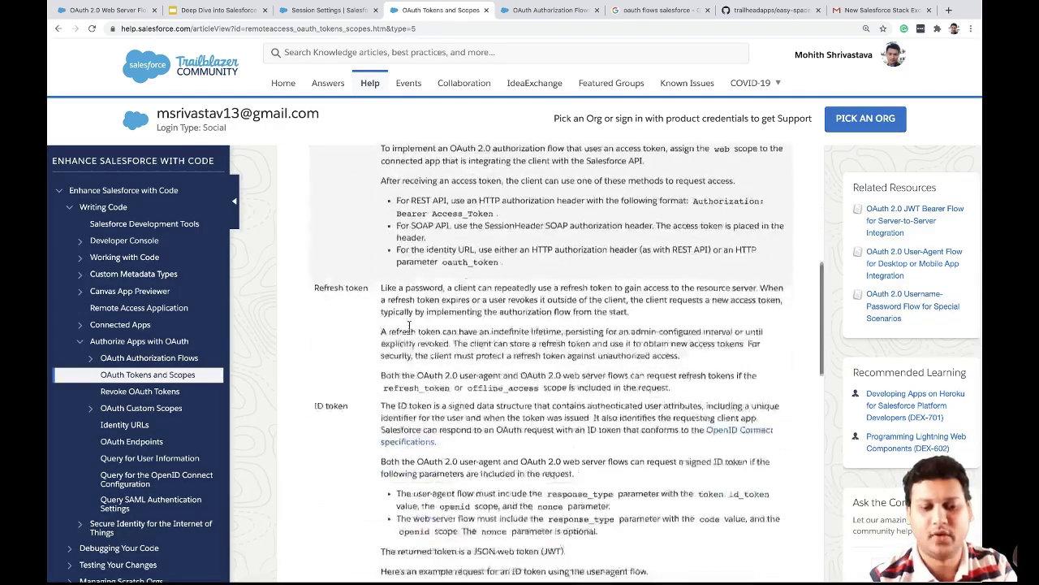
scroll(410, 329, "down", 3)
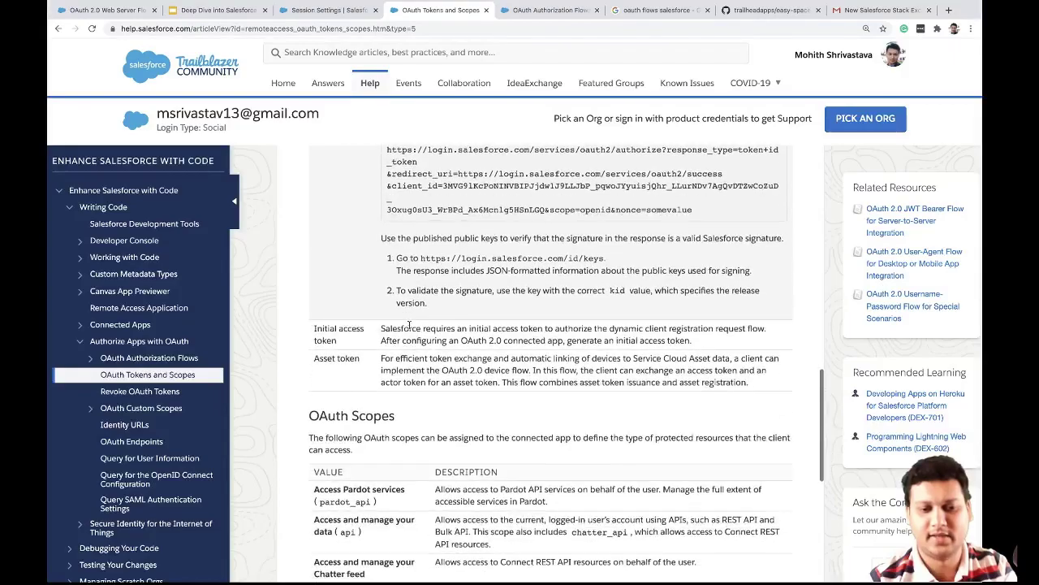
scroll(410, 329, "up", 15)
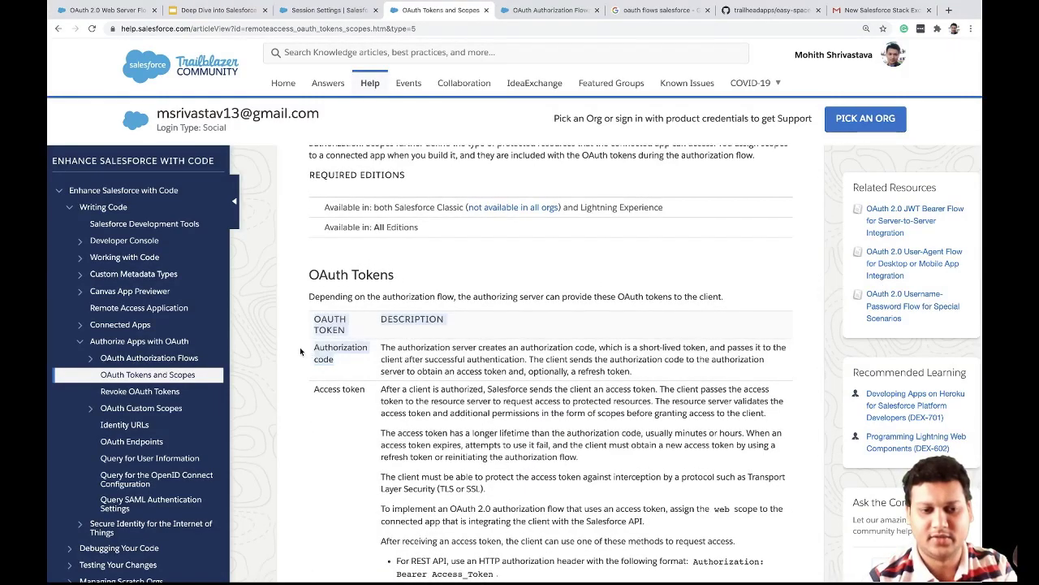
scroll(410, 341, "down", 5)
scroll(413, 410, "up", 4)
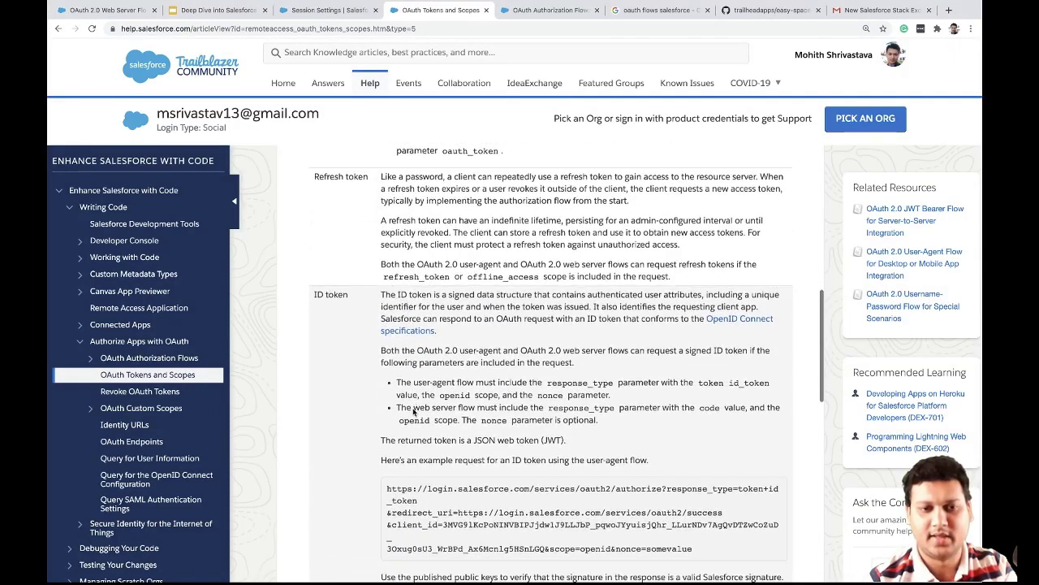
scroll(410, 382, "down", 10)
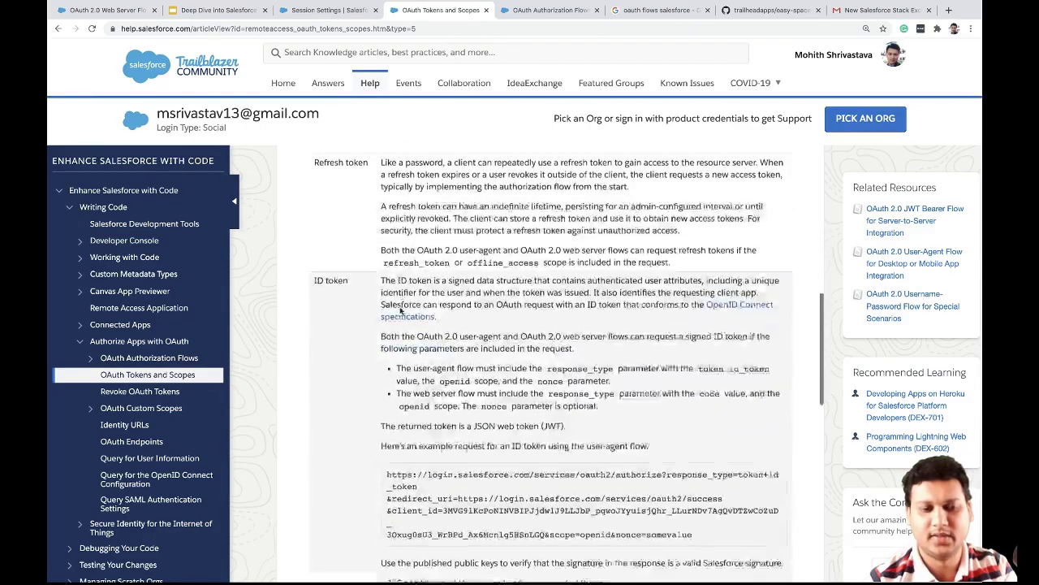
scroll(399, 309, "down", 5)
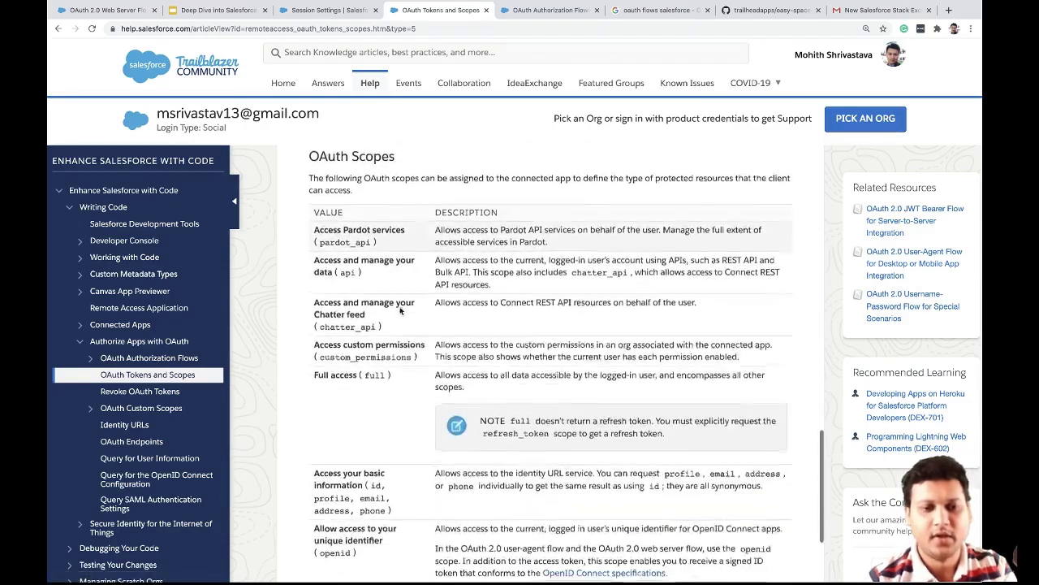
scroll(400, 310, "down", 1)
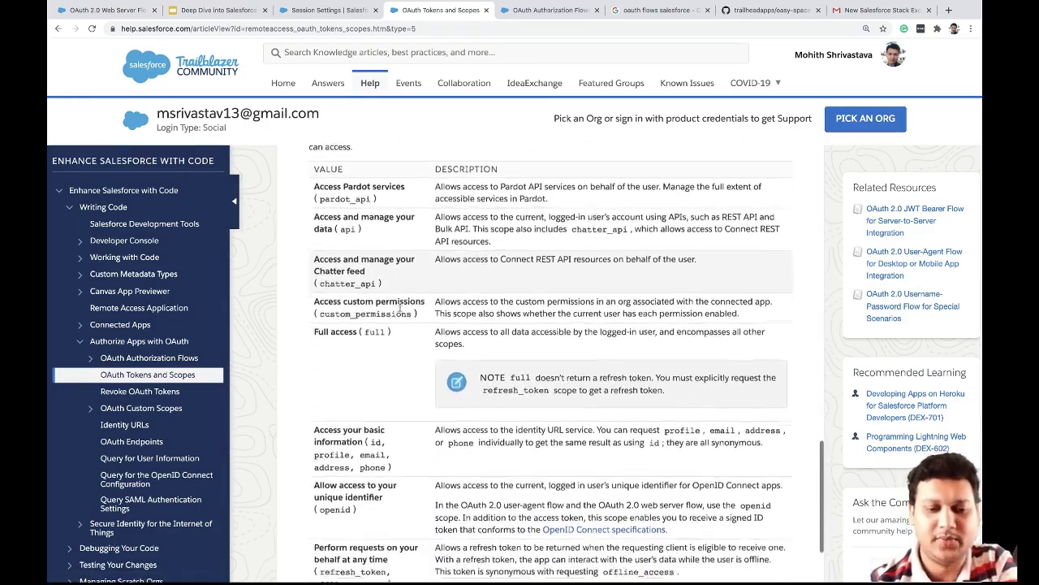
scroll(329, 236, "up", 3)
left_click_drag(309, 217, 457, 320)
left_click(456, 320)
scroll(456, 321, "down", 1)
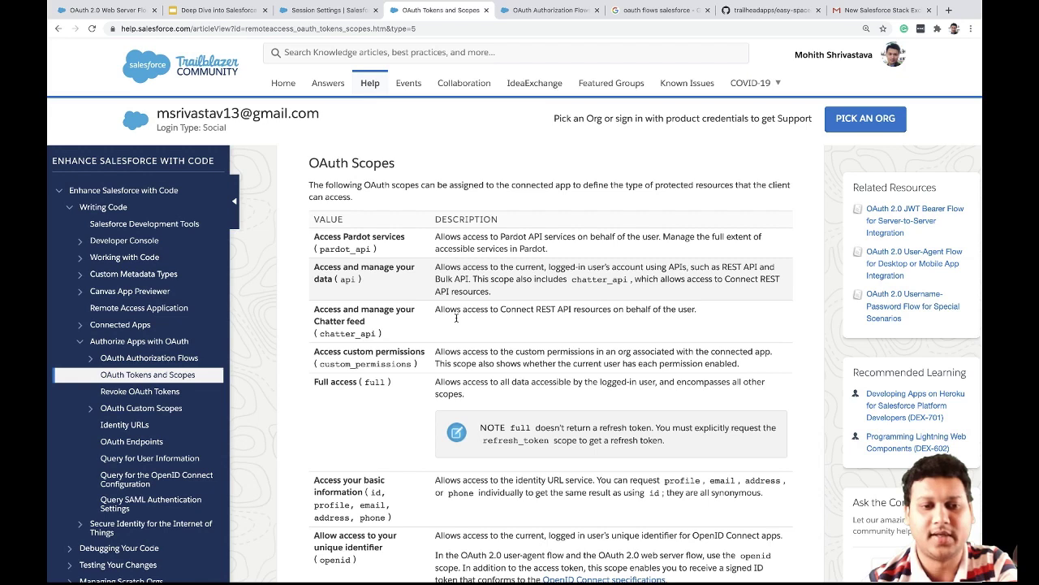
Step: Switch to Setup and open App Manager via a Quick Find search for 'App'
left_click(344, 11)
left_click(84, 128)
key("ctrl+a")
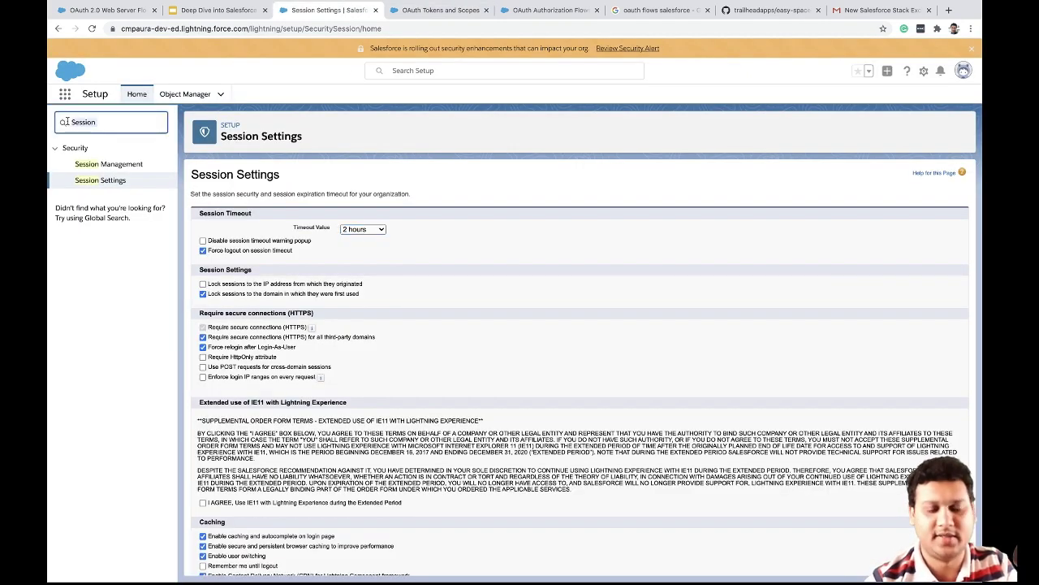
type("Connectd")
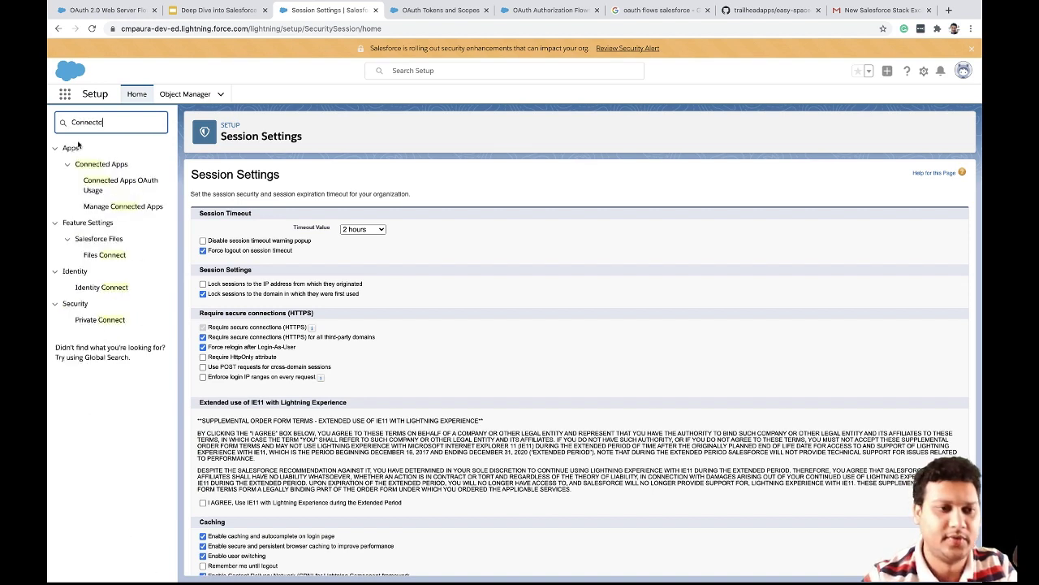
type("ed")
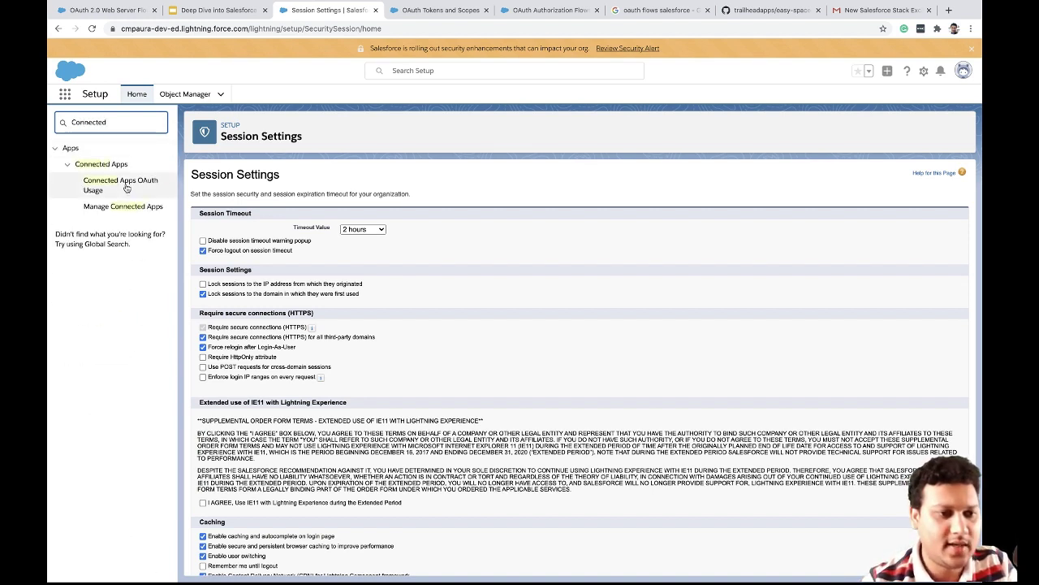
key("ctrl+a")
type("App")
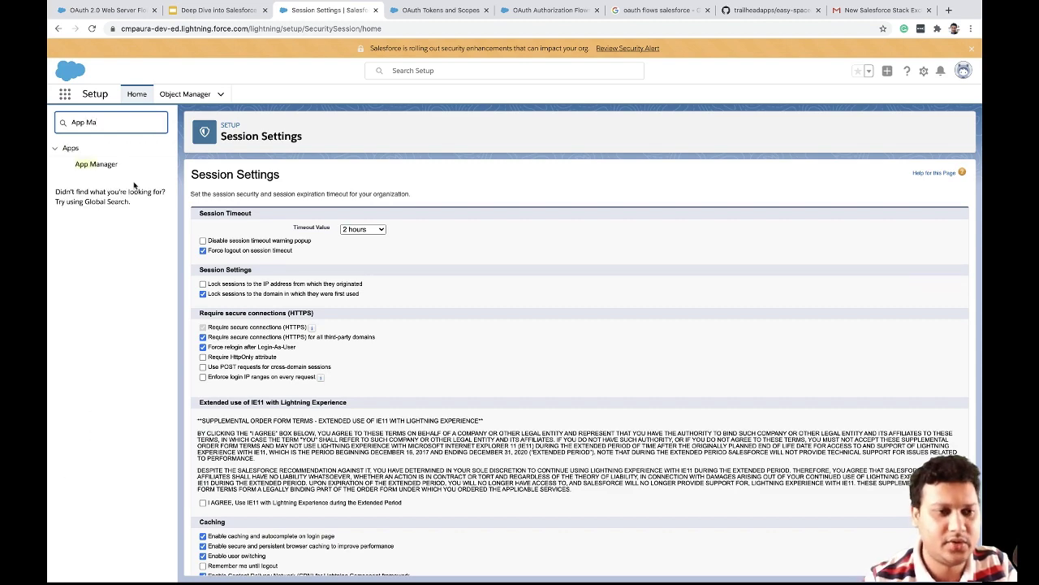
left_click(118, 166)
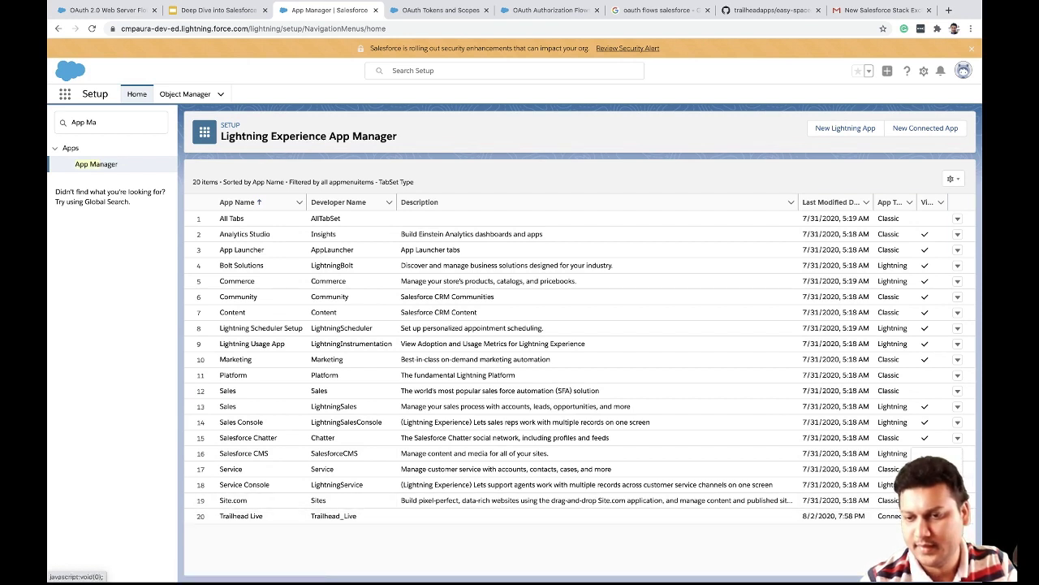
Step: Edit the connected app and scroll to Selected OAuth Scopes, showing only Full access (full)
left_click(934, 488)
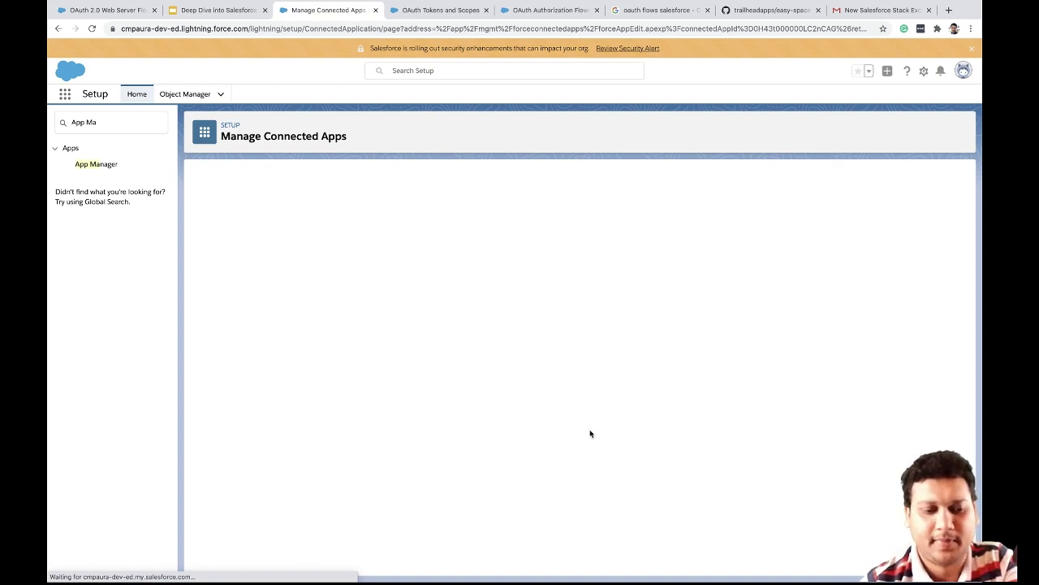
scroll(590, 430, "down", 3)
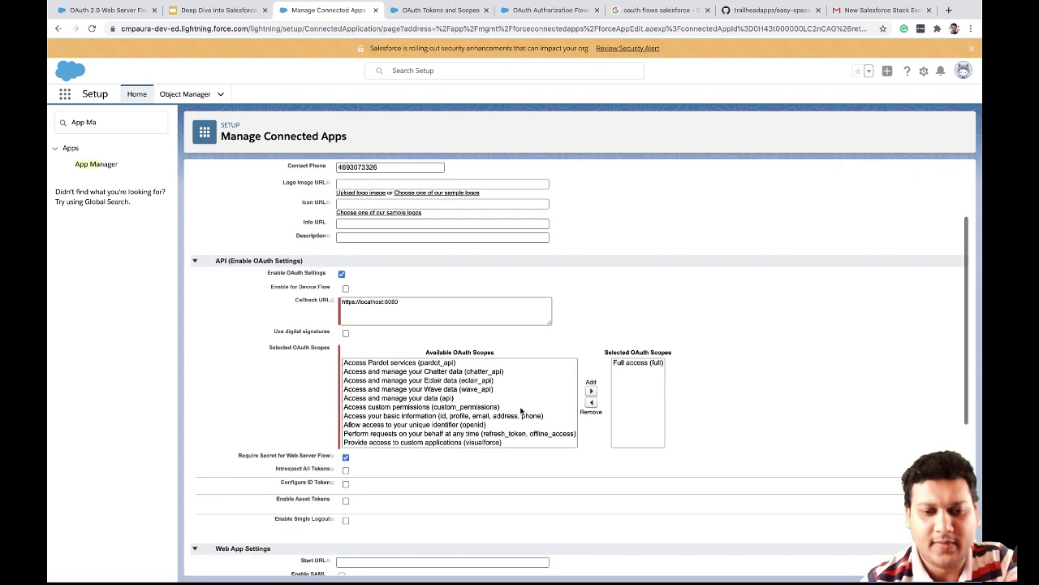
scroll(487, 398, "down", 2)
scroll(487, 397, "up", 2)
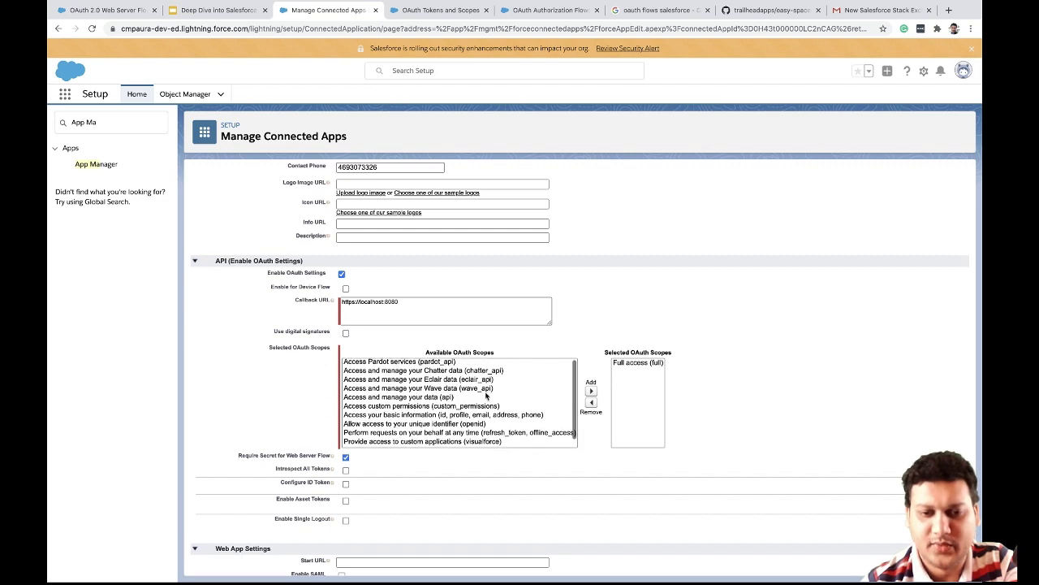
scroll(499, 221, "down", 1)
scroll(459, 283, "down", 2)
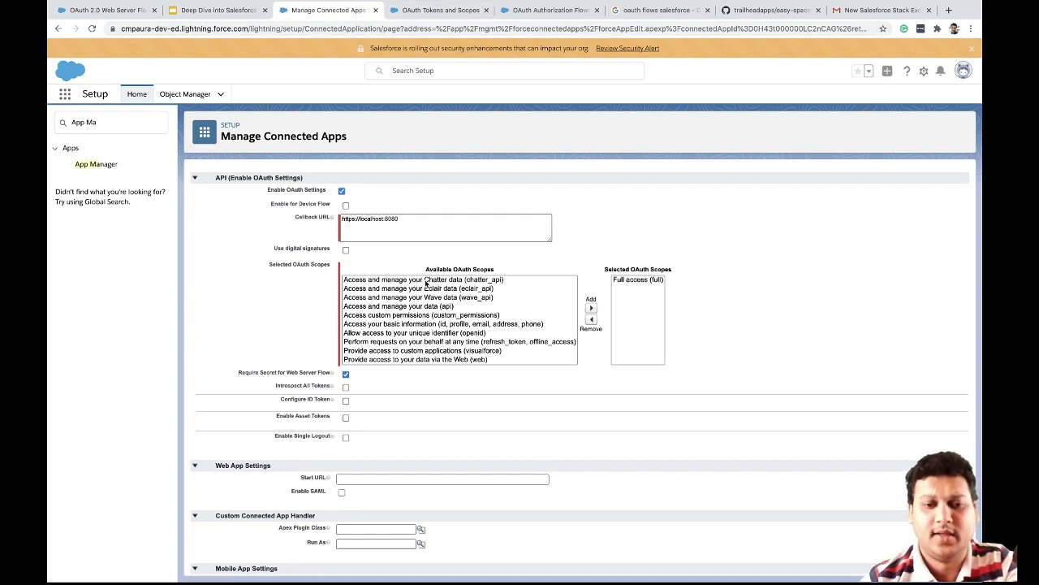
scroll(424, 283, "up", 2)
key("ctrl+Tab")
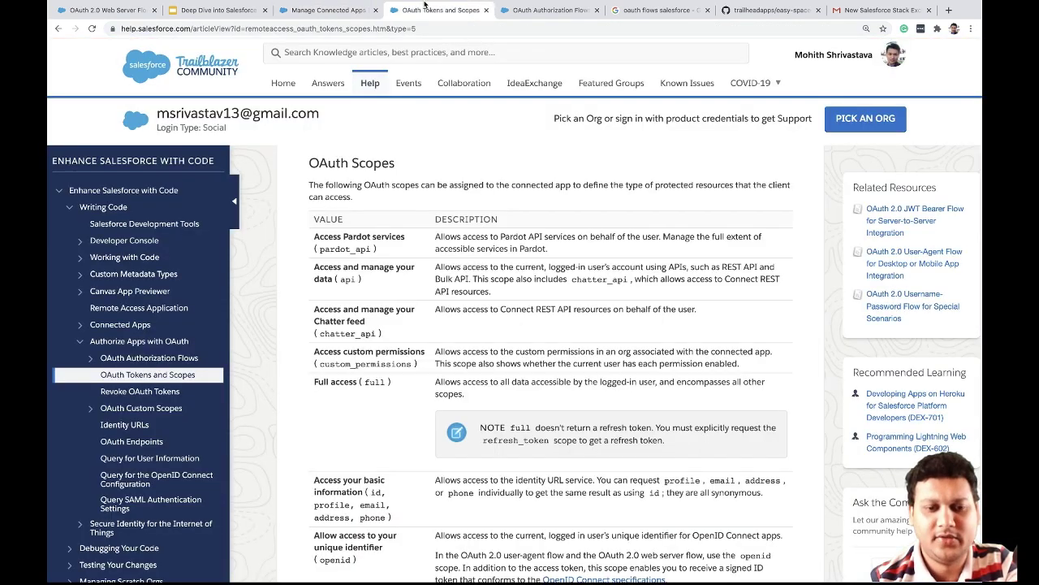
scroll(445, 286, "up", 1)
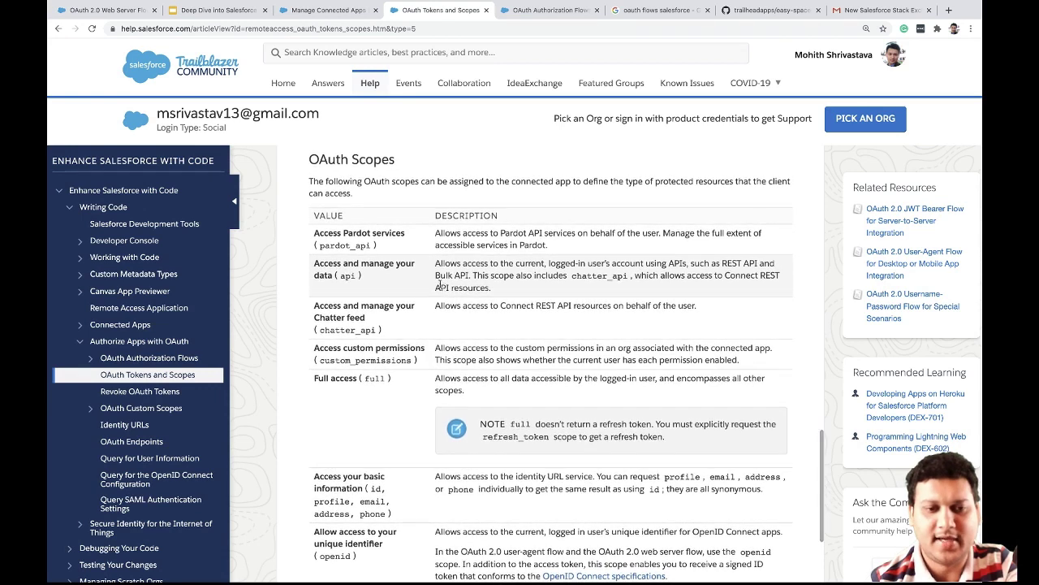
left_click_drag(315, 233, 406, 236)
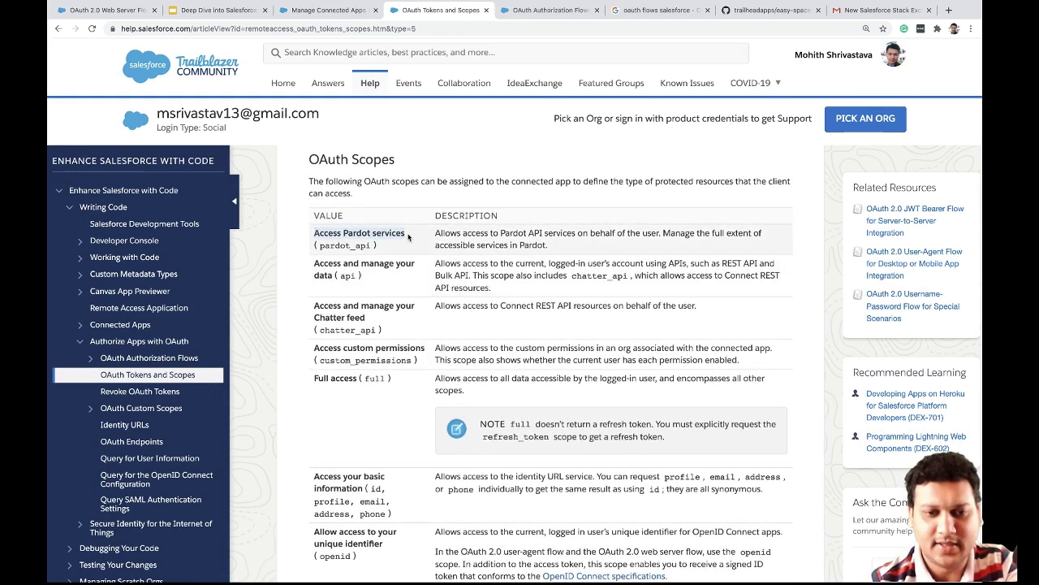
left_click(477, 235)
left_click_drag(477, 236, 545, 244)
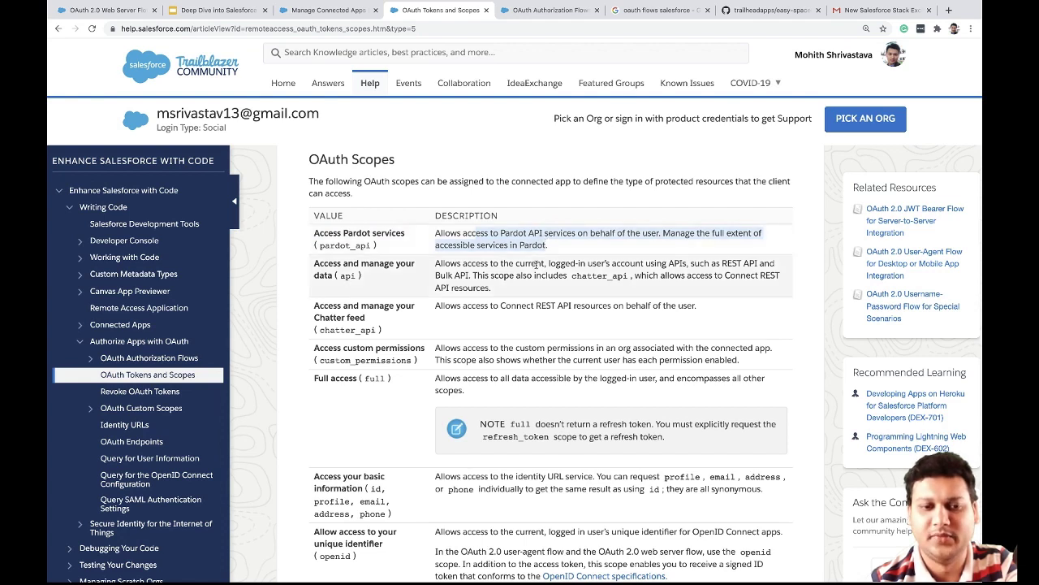
scroll(542, 248, "down", 2)
left_click_drag(344, 201, 342, 223)
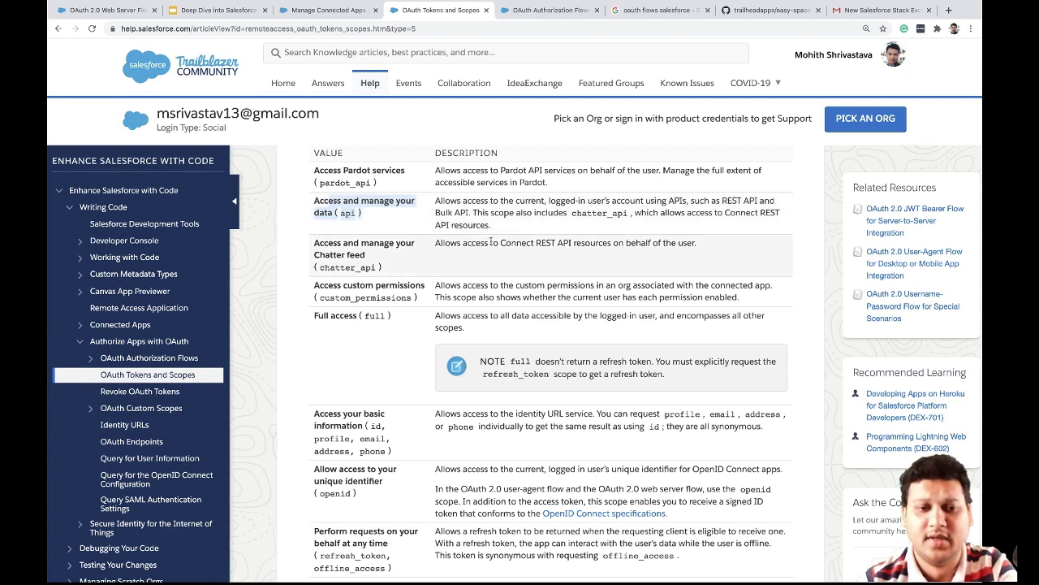
left_click_drag(352, 242, 642, 257)
scroll(465, 299, "down", 1)
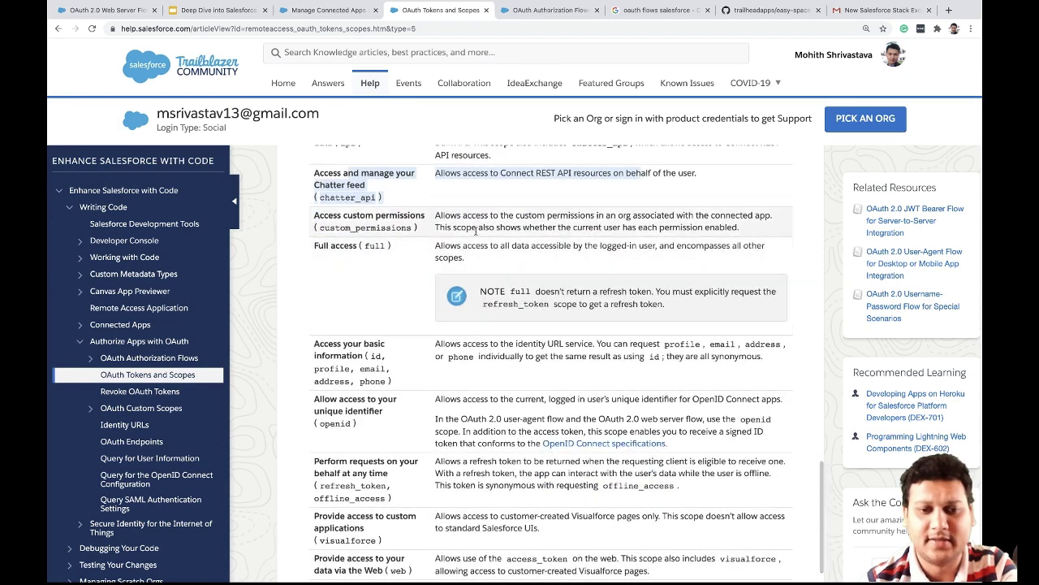
left_click(465, 217)
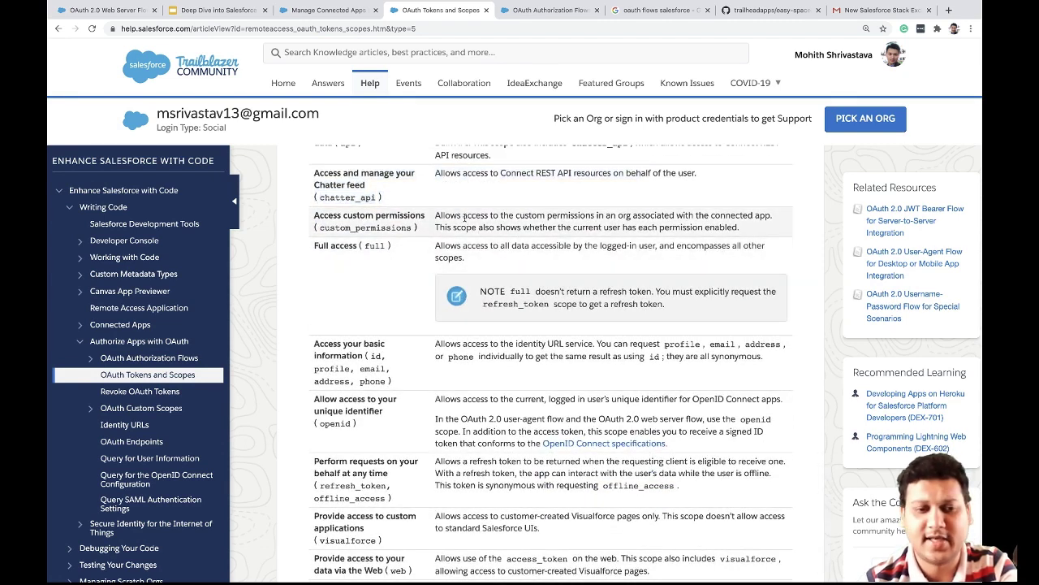
left_click(329, 10)
left_click(439, 11)
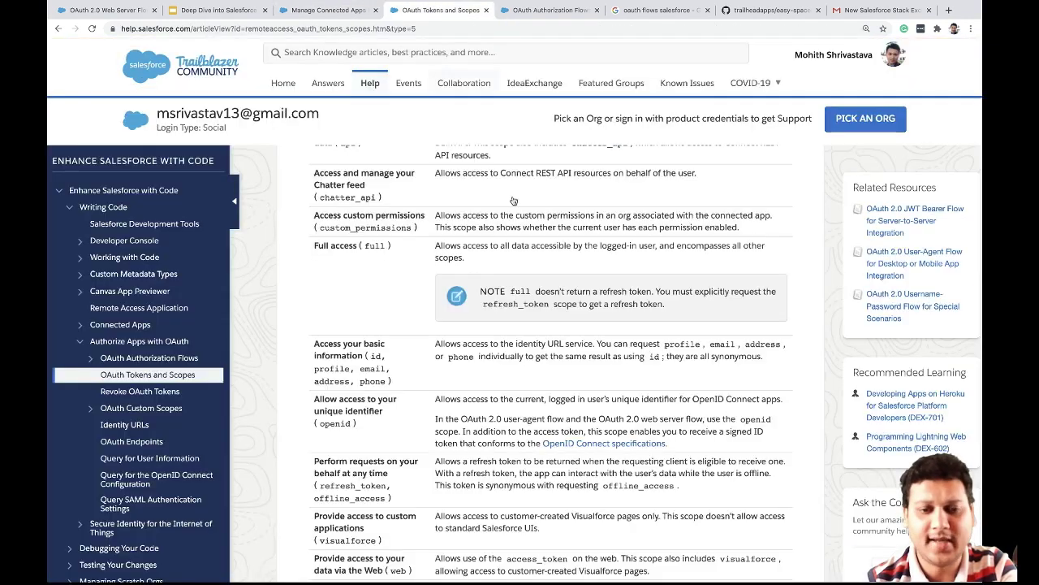
left_click_drag(446, 245, 566, 256)
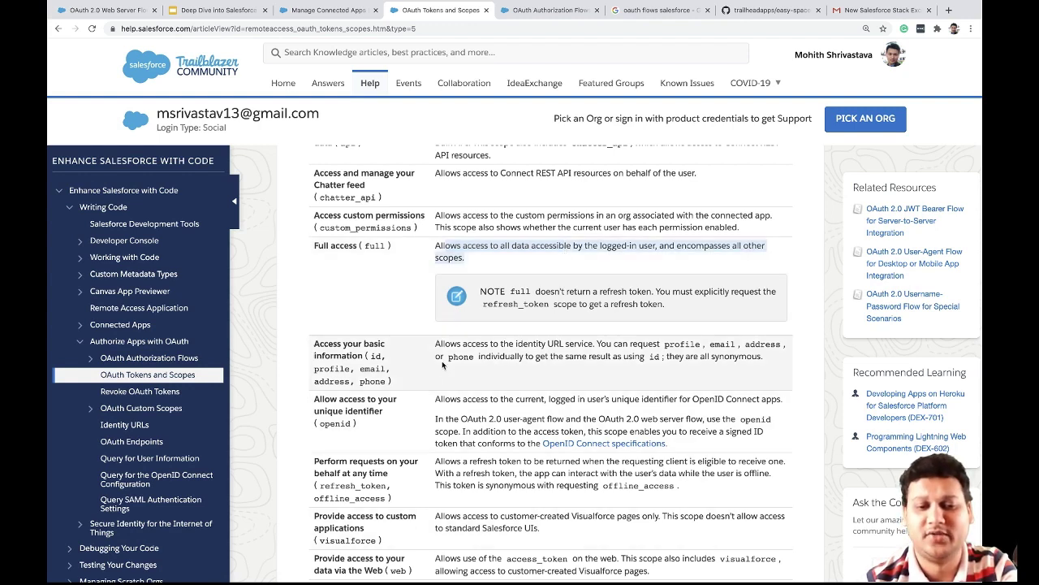
left_click_drag(328, 345, 383, 367)
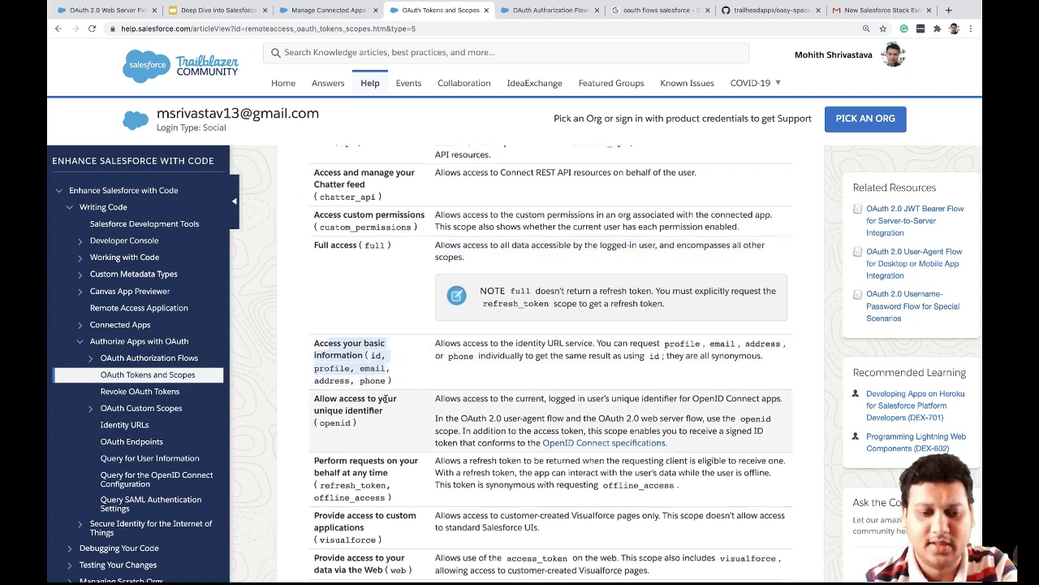
scroll(386, 393, "down", 1)
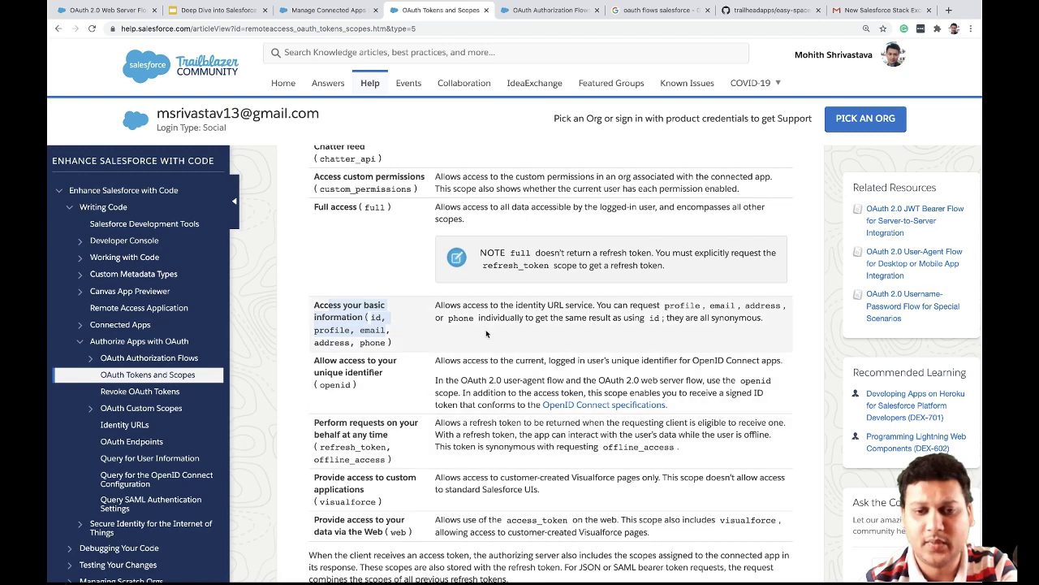
left_click_drag(512, 252, 682, 255)
left_click(475, 240)
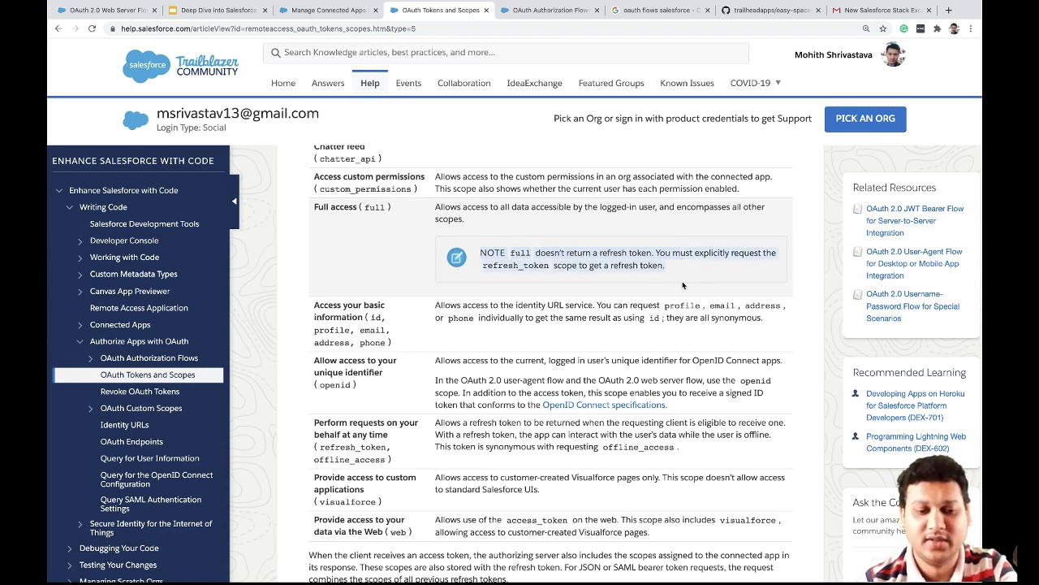
scroll(682, 285, "down", 3)
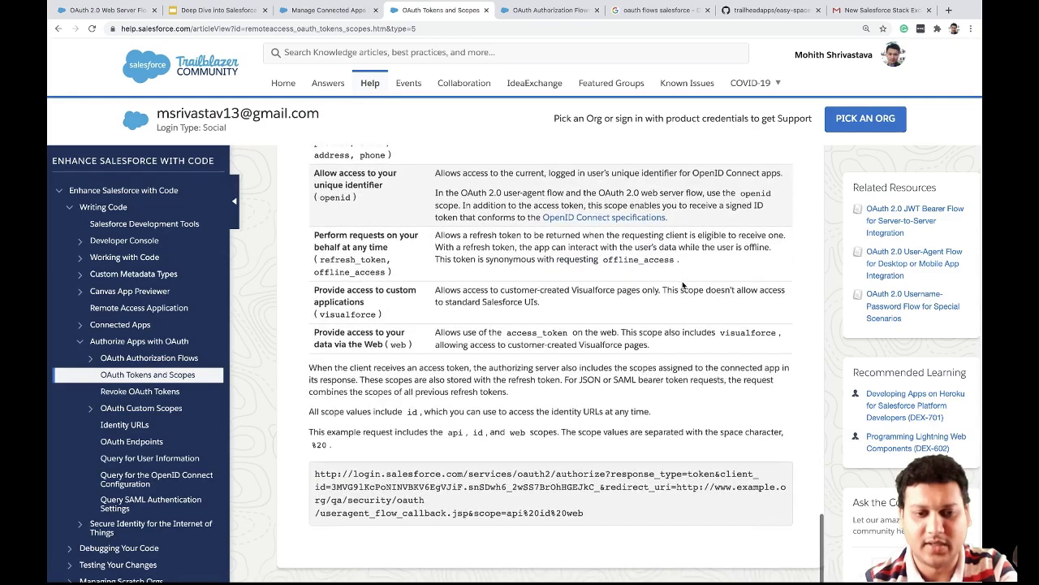
scroll(682, 286, "down", 1)
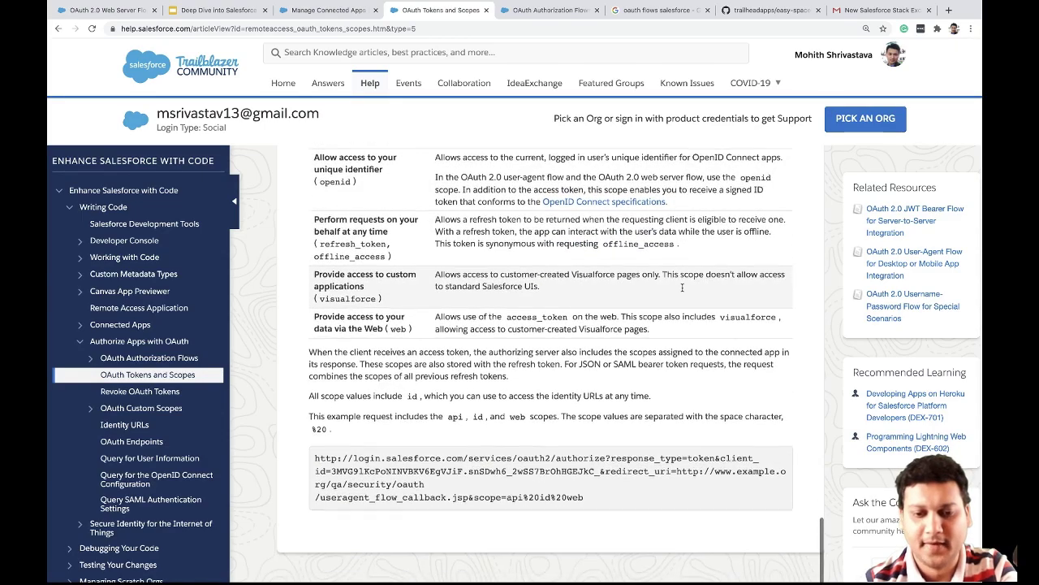
scroll(682, 287, "up", 15)
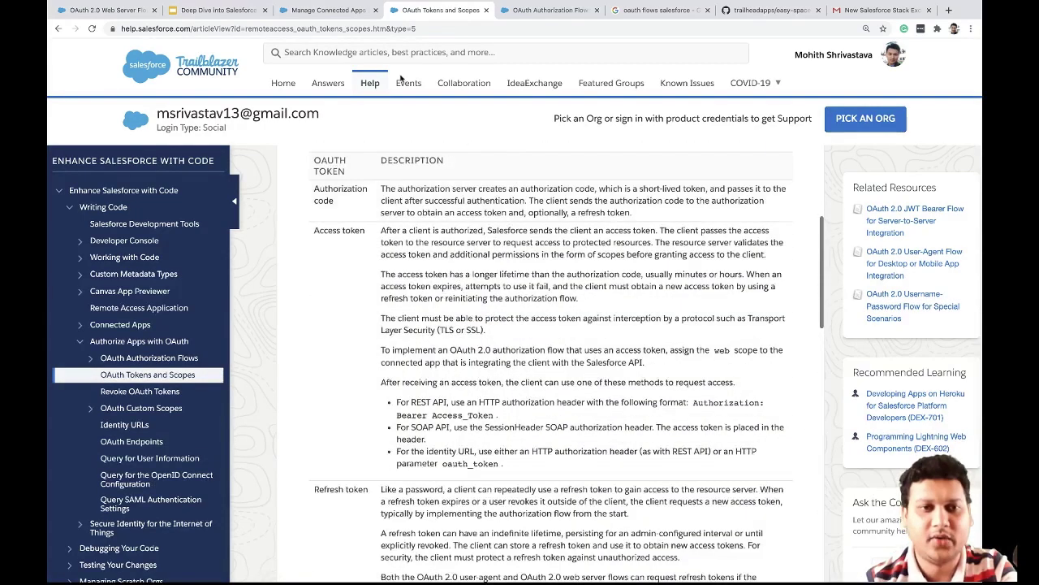
left_click(325, 9)
left_click(439, 10)
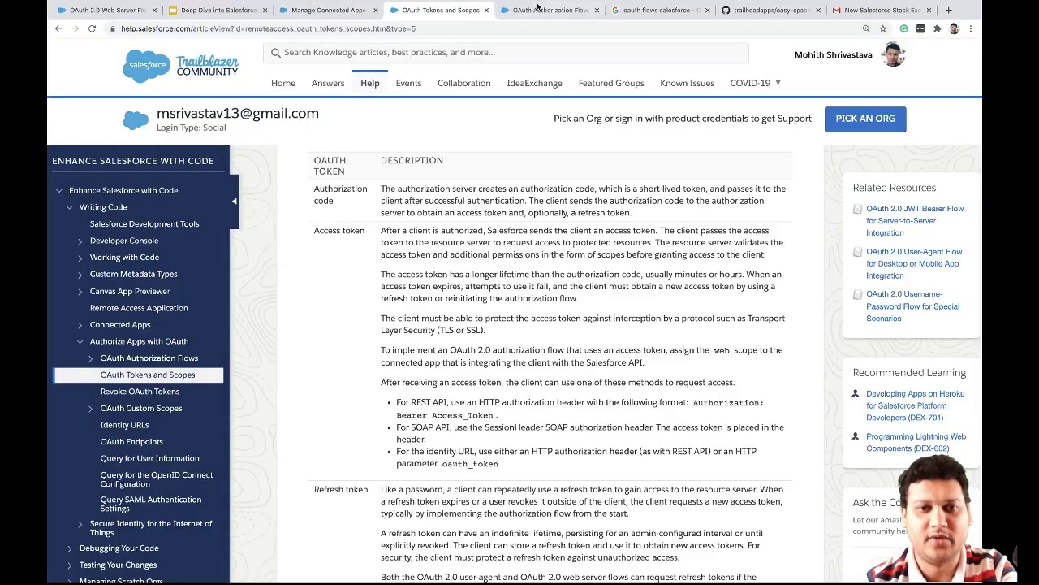
left_click(537, 7)
scroll(380, 229, "up", 15)
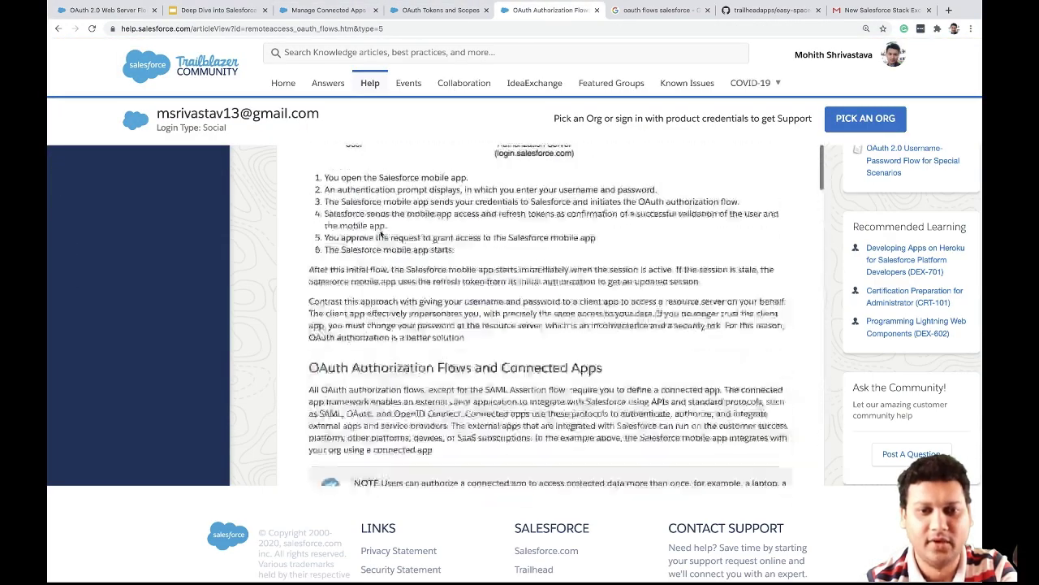
scroll(385, 250, "down", 5)
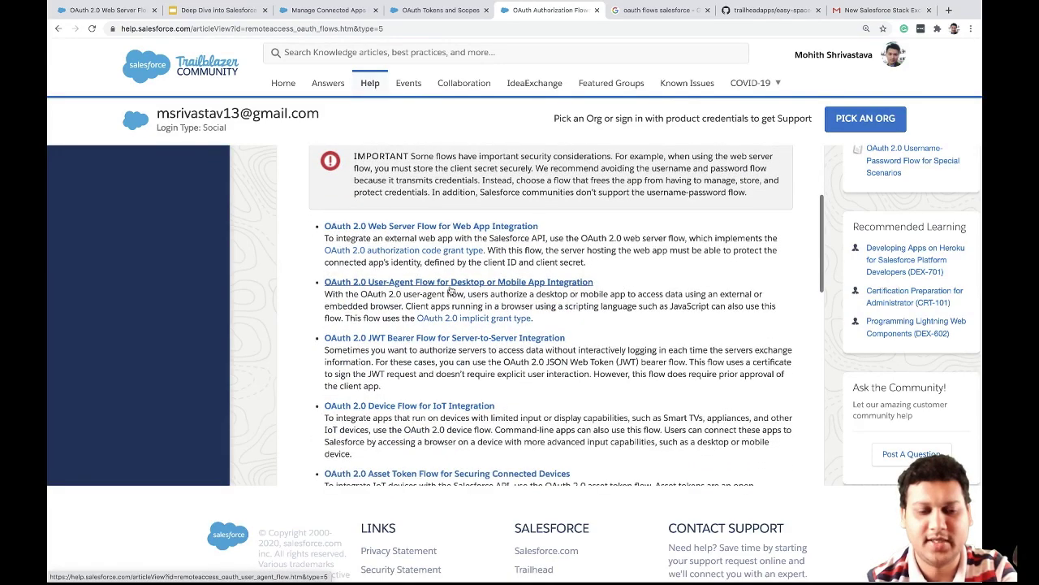
scroll(451, 247, "down", 2)
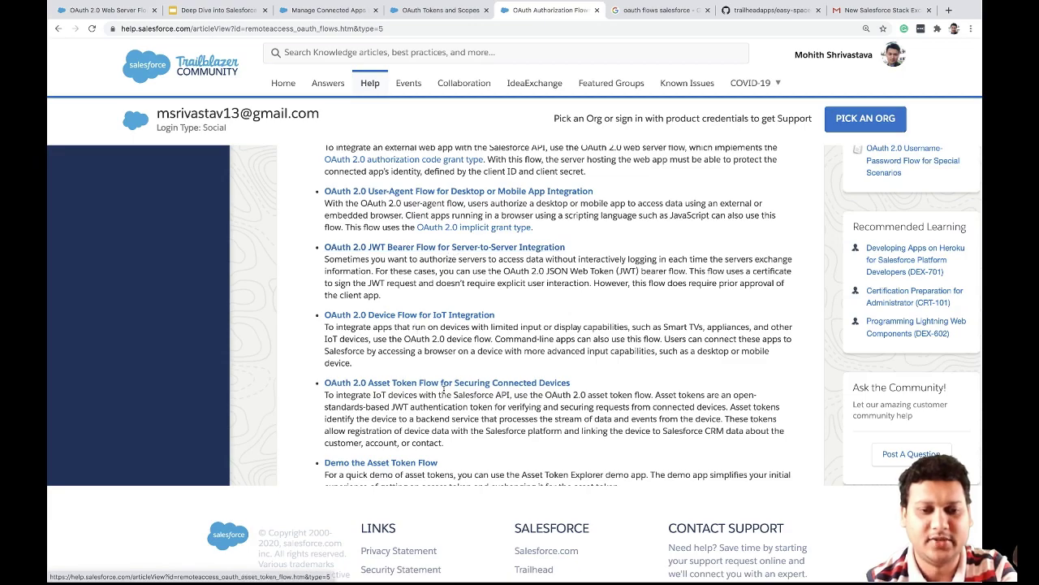
scroll(452, 270, "down", 3)
scroll(443, 393, "down", 4)
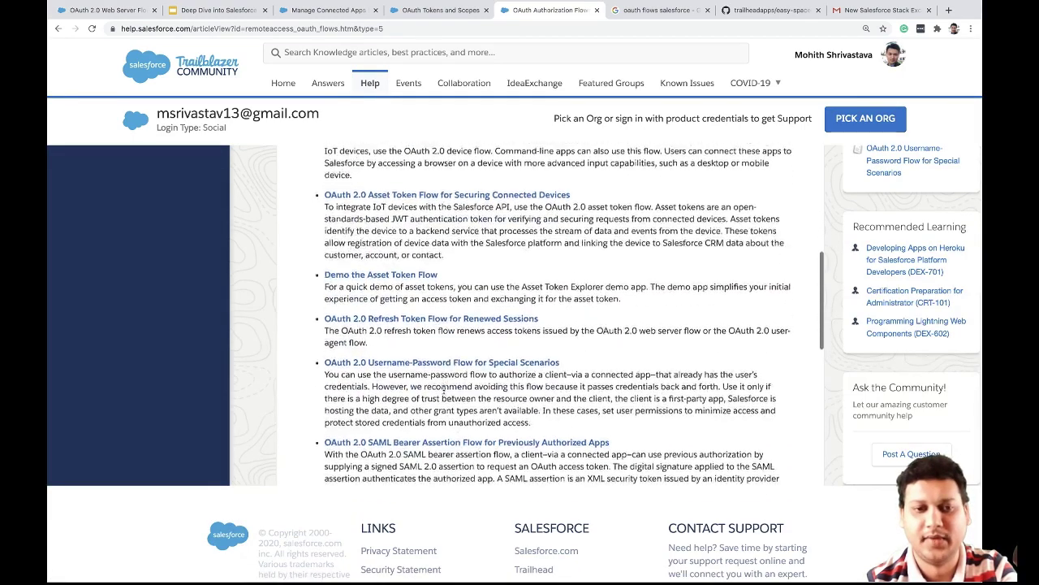
scroll(406, 476, "down", 13)
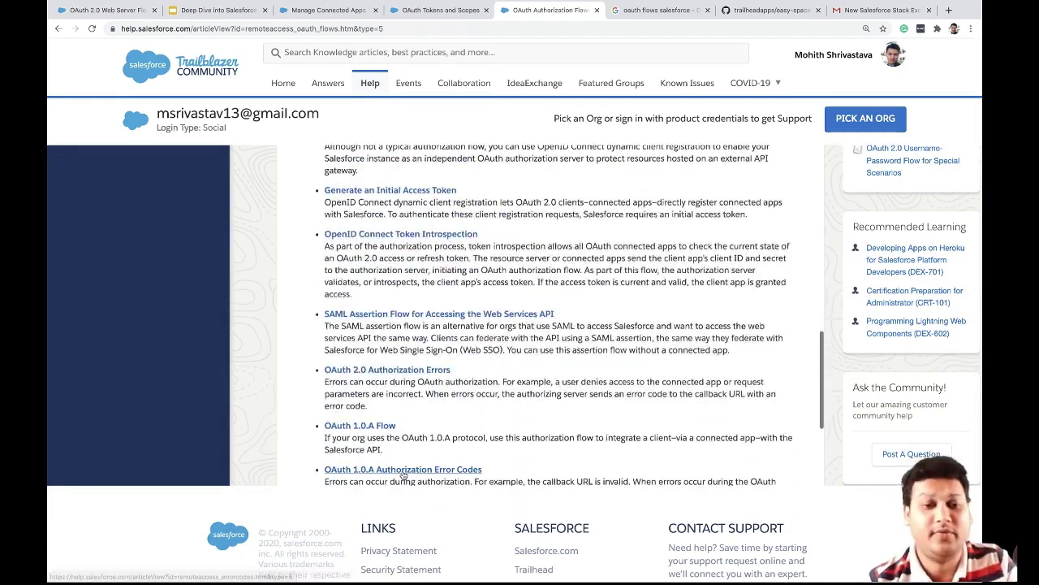
scroll(402, 470, "up", 20)
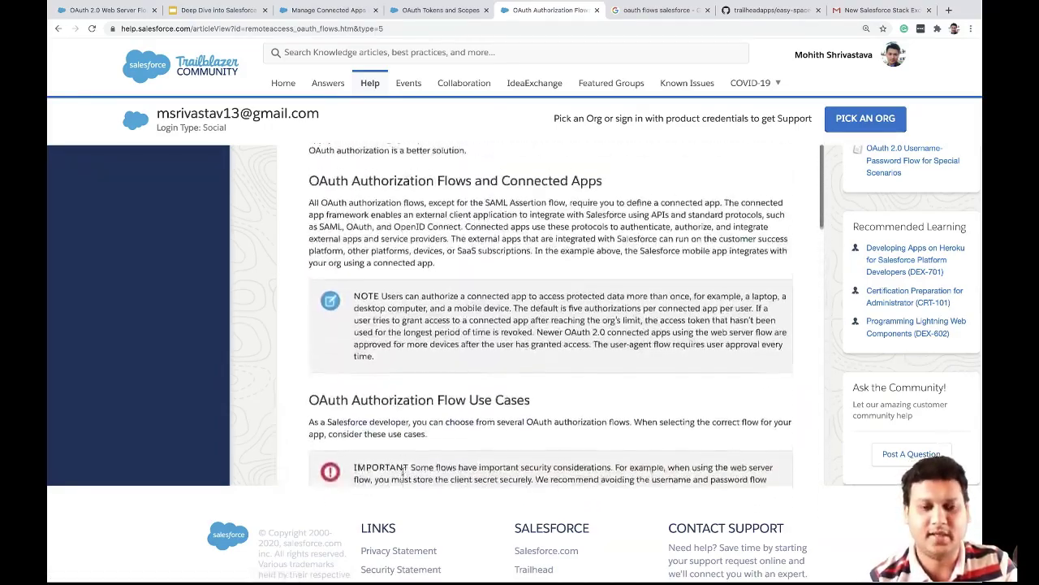
scroll(436, 370, "down", 10)
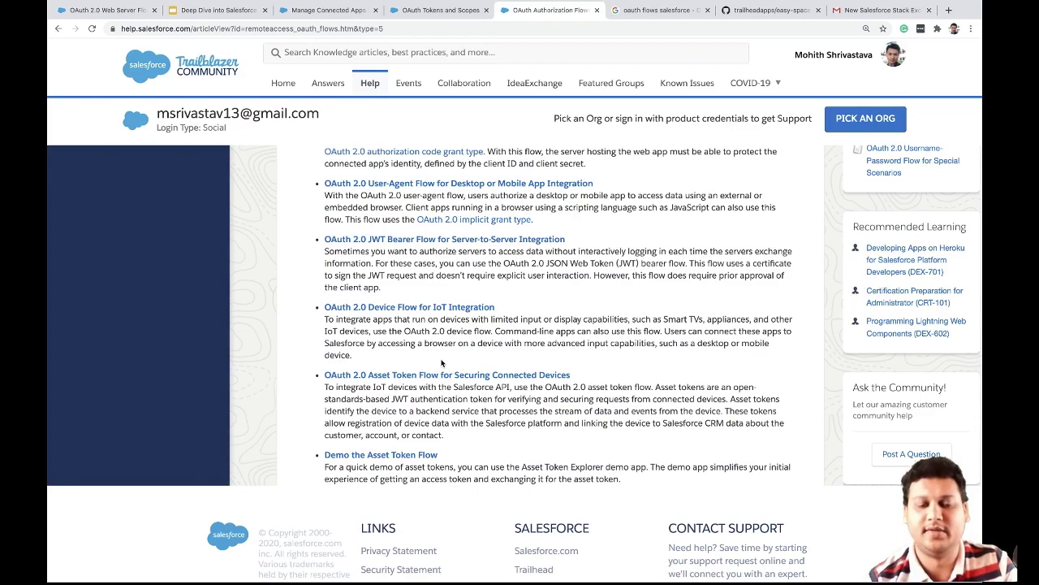
scroll(441, 363, "up", 8)
scroll(441, 363, "up", 5)
scroll(445, 333, "down", 10)
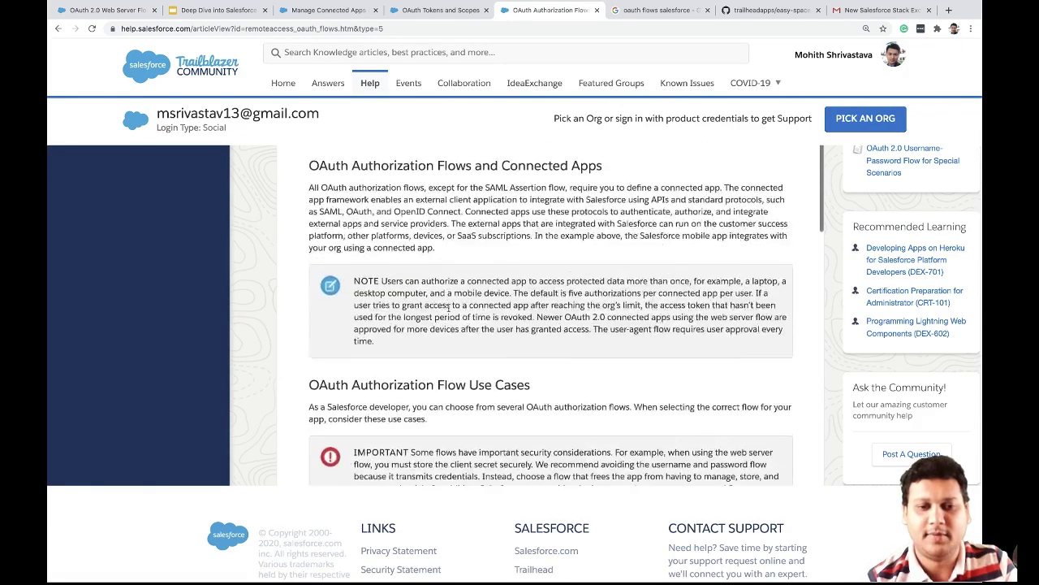
scroll(448, 307, "down", 5)
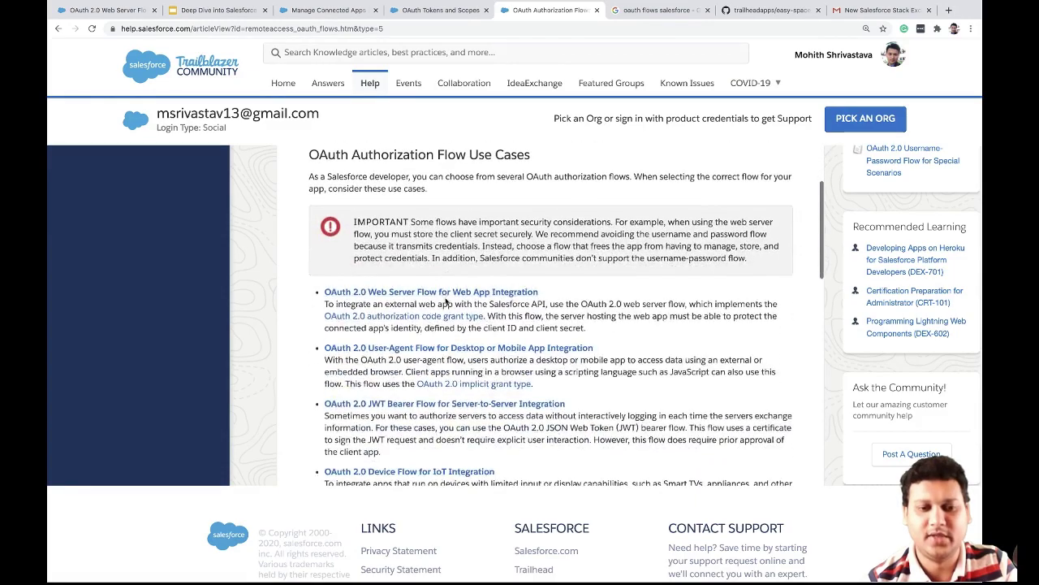
Step: Open the OAuth 2.0 Web Server Flow article and scroll to the sample authorization request
left_click(437, 293)
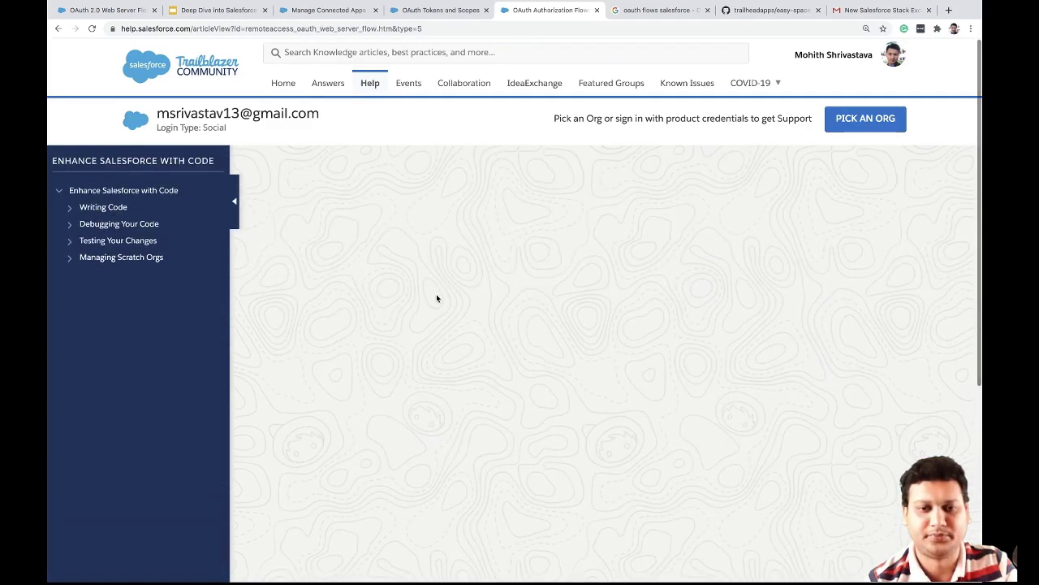
scroll(438, 297, "down", 3)
scroll(444, 298, "down", 7)
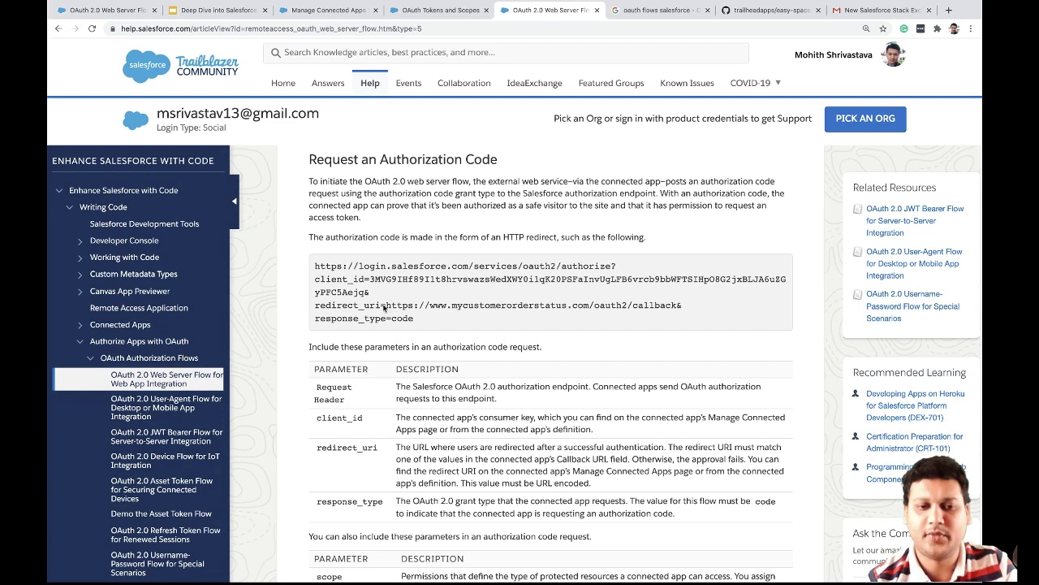
left_click_drag(387, 306, 480, 309)
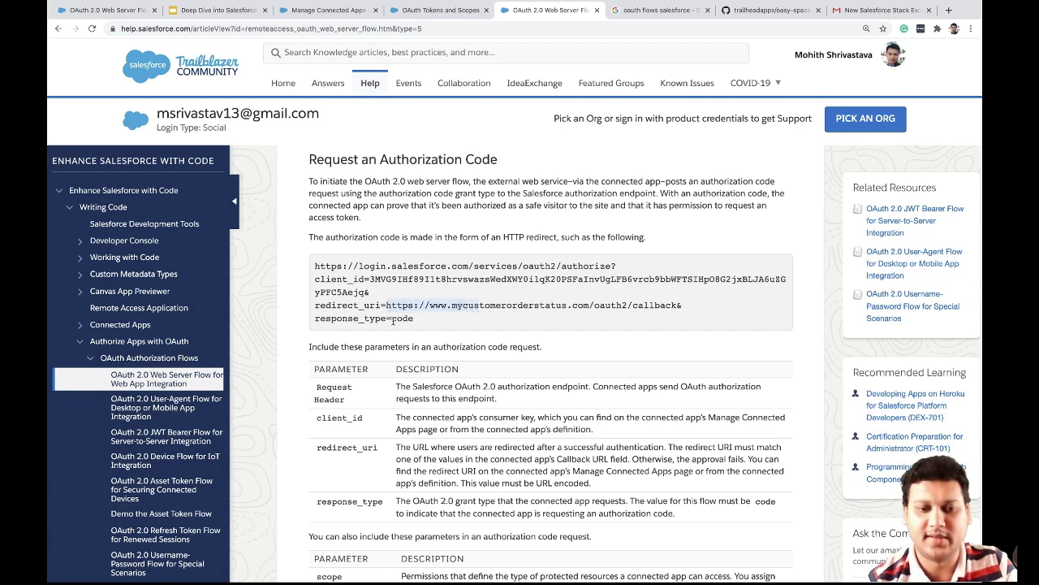
left_click(396, 318)
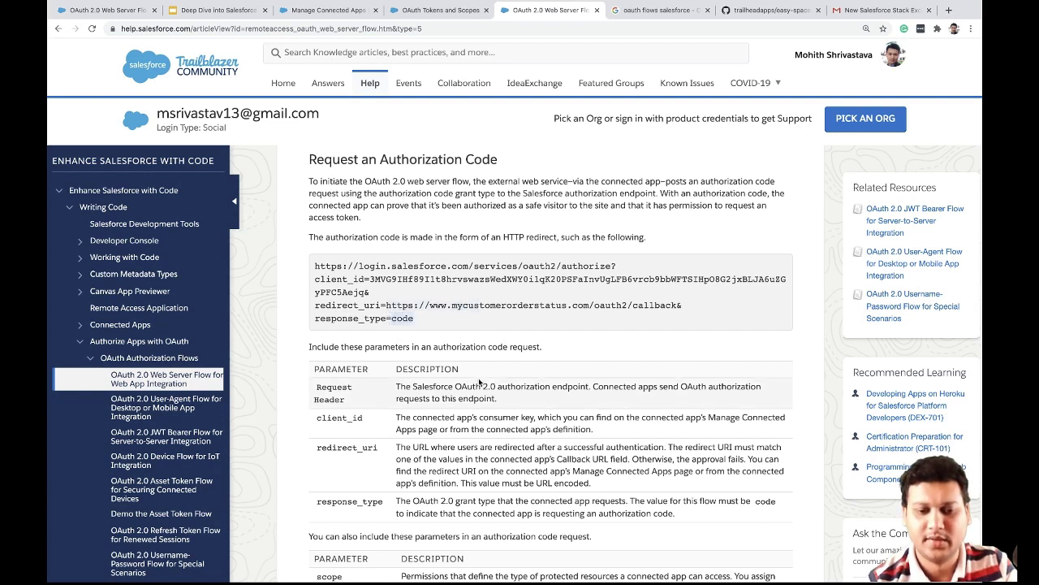
scroll(479, 382, "down", 2)
scroll(479, 381, "down", 1)
left_click_drag(423, 363, 664, 376)
left_click(675, 375)
Step: Copy the whole sample authorization URL and switch to Sublime Text
scroll(643, 337, "up", 5)
scroll(643, 337, "down", 2)
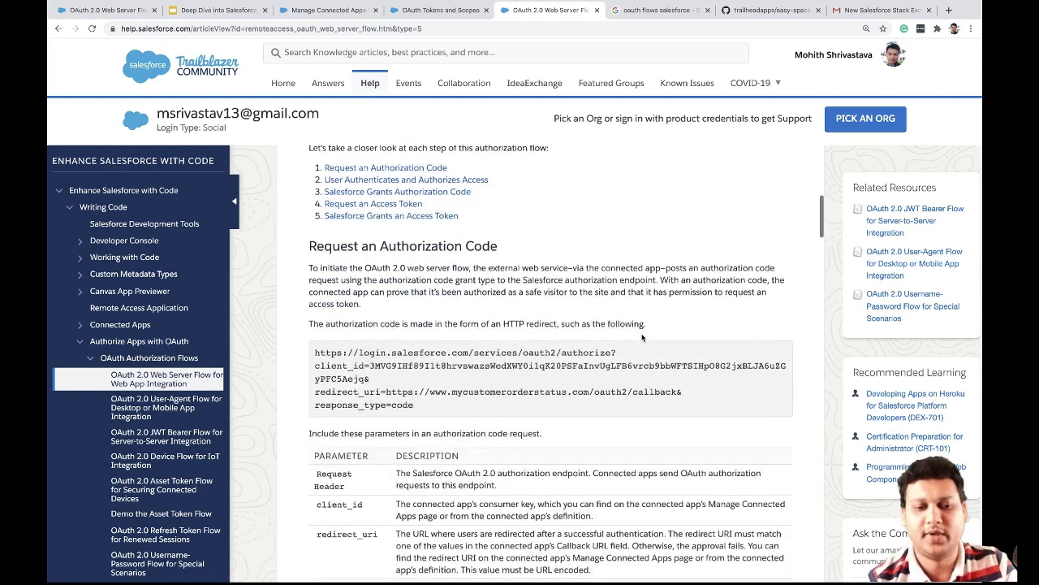
left_click_drag(419, 410, 319, 354)
key("super+c")
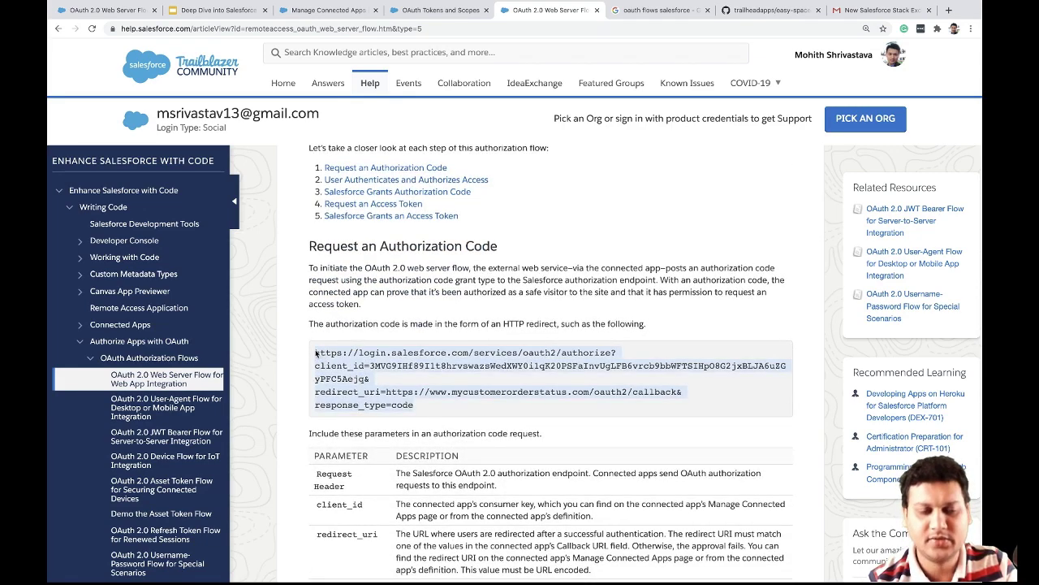
key("super+Tab")
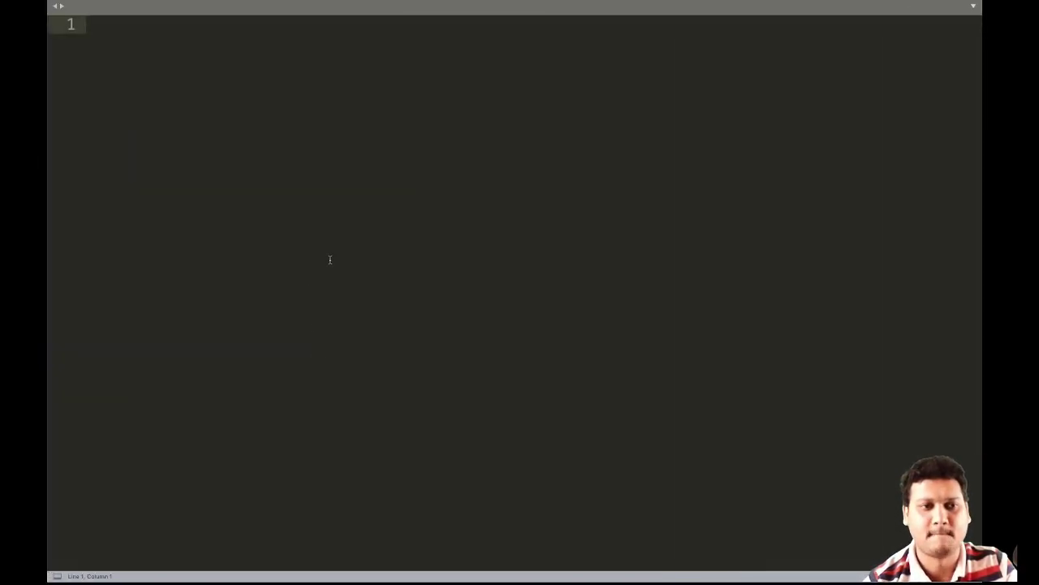
Step: Paste the sample authorize URL and delete its client_id value and redirect_uri URL
key("super+v")
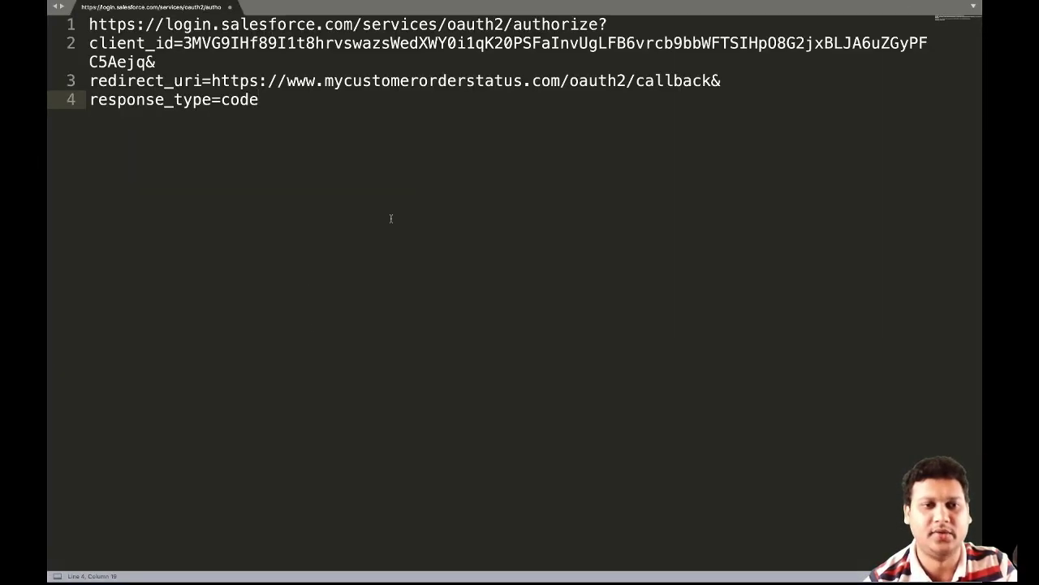
left_click_drag(184, 43, 146, 60)
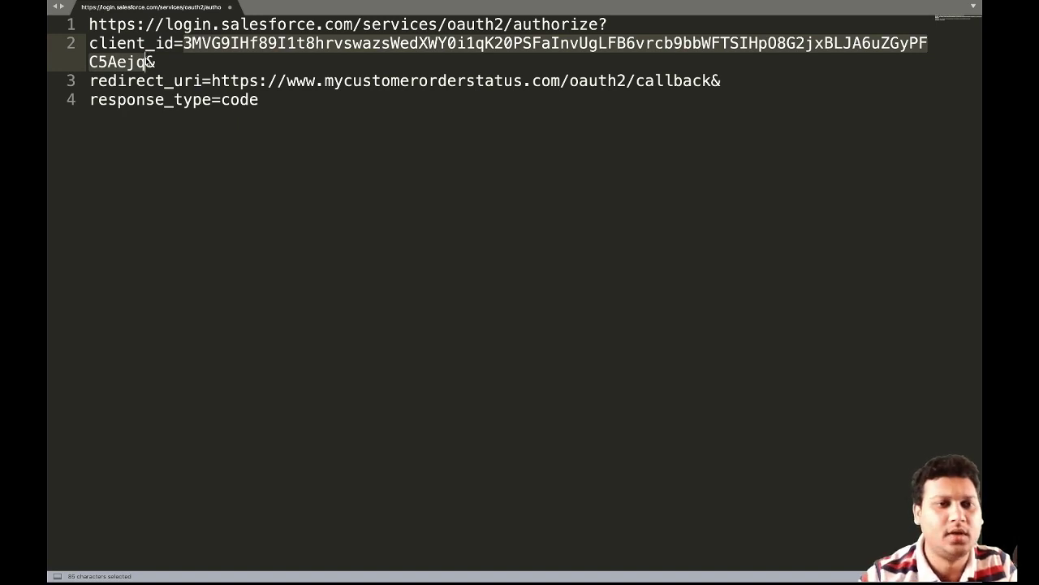
key("BackSpace")
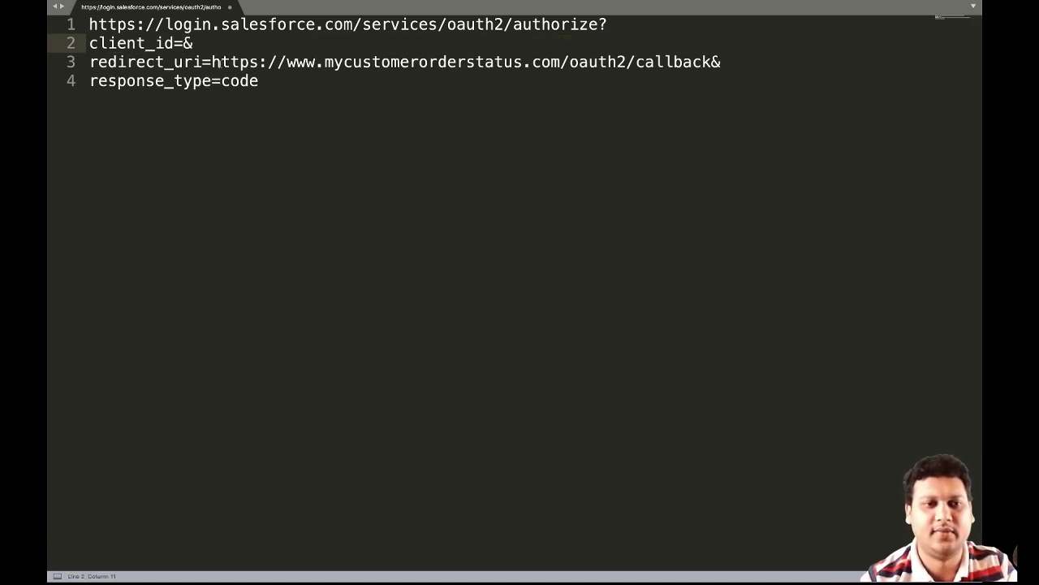
left_click_drag(210, 62, 710, 61)
key("BackSpace")
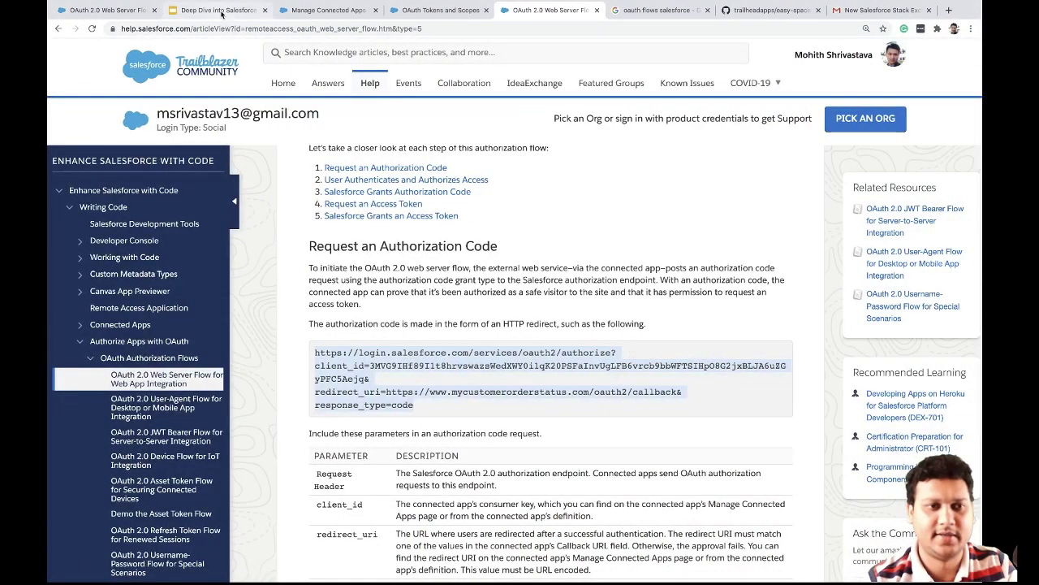
Step: Return to the browser and cancel the connected app edit form
left_click(218, 10)
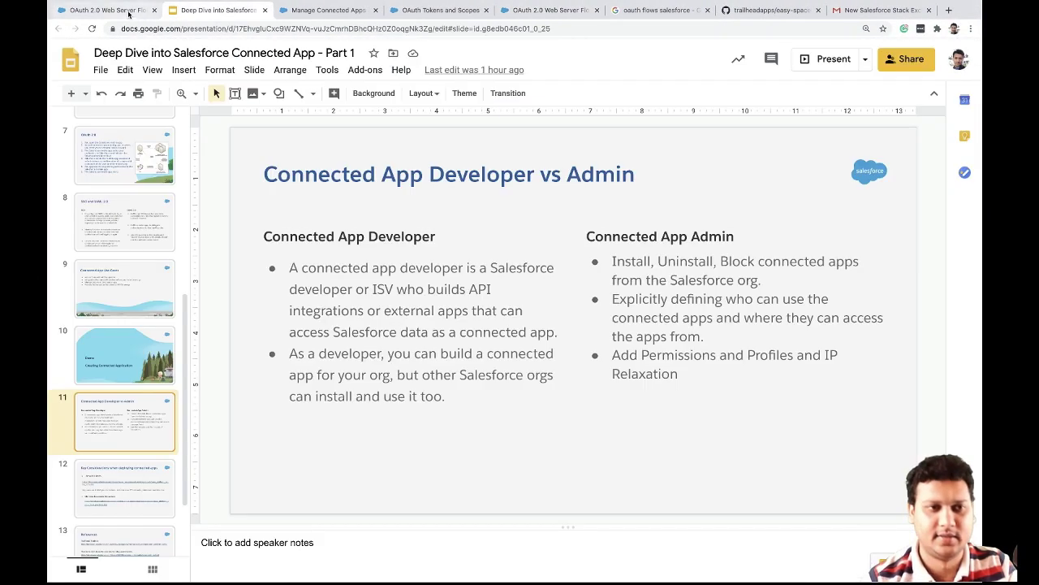
left_click(325, 9)
scroll(585, 360, "down", 5)
scroll(585, 359, "up", 10)
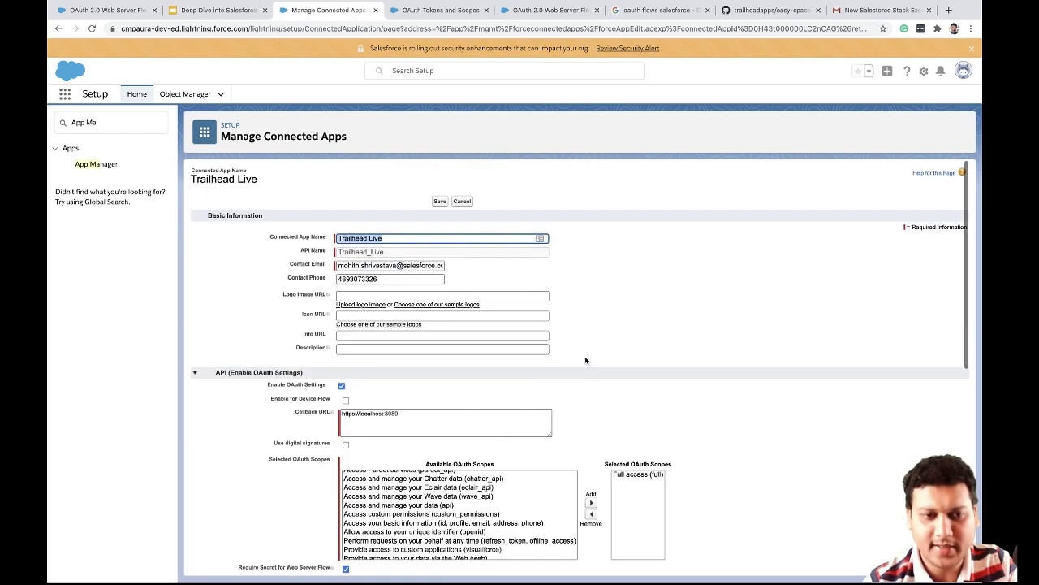
left_click(463, 201)
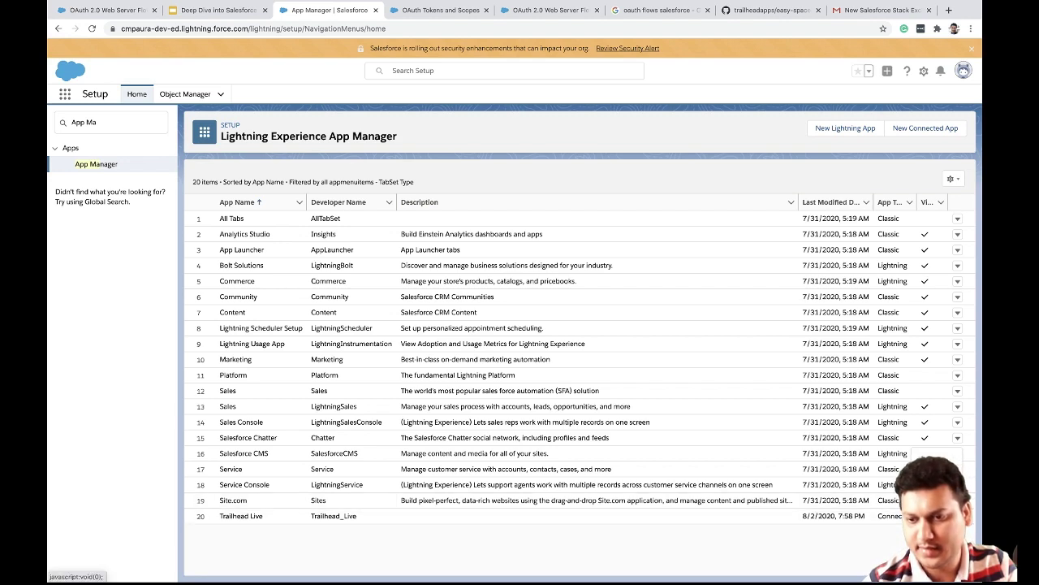
Step: Copy Trailhead Live's Consumer Key and paste it as the URL's client_id
left_click(934, 536)
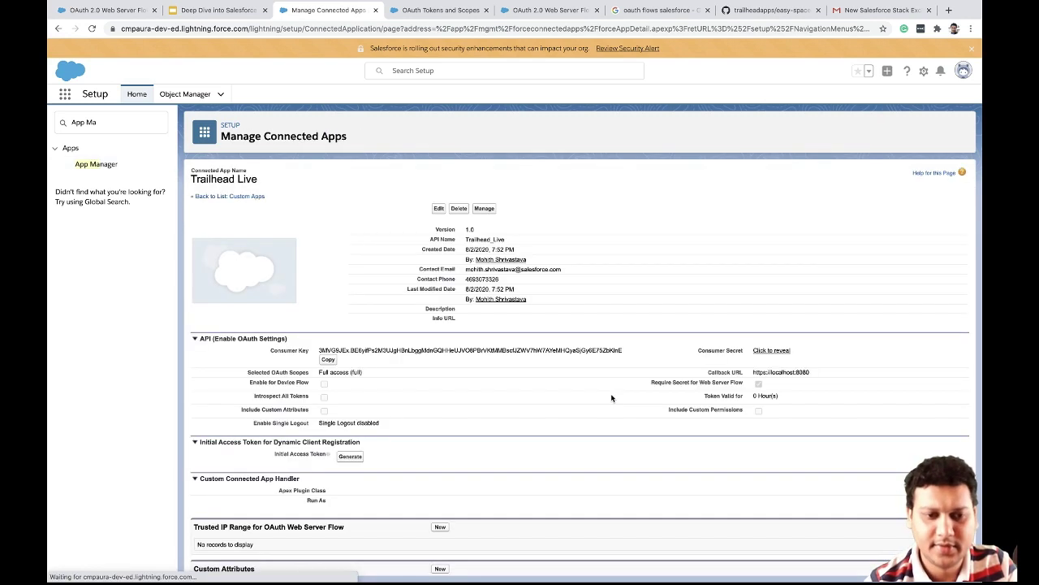
scroll(489, 375, "down", 1)
left_click(328, 333)
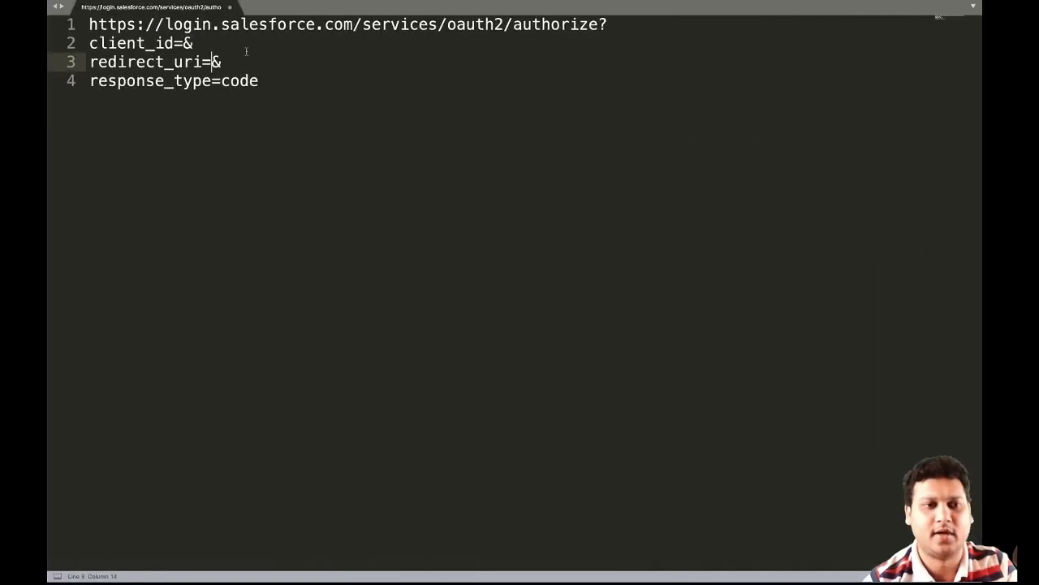
left_click(182, 43)
key("ctrl+v")
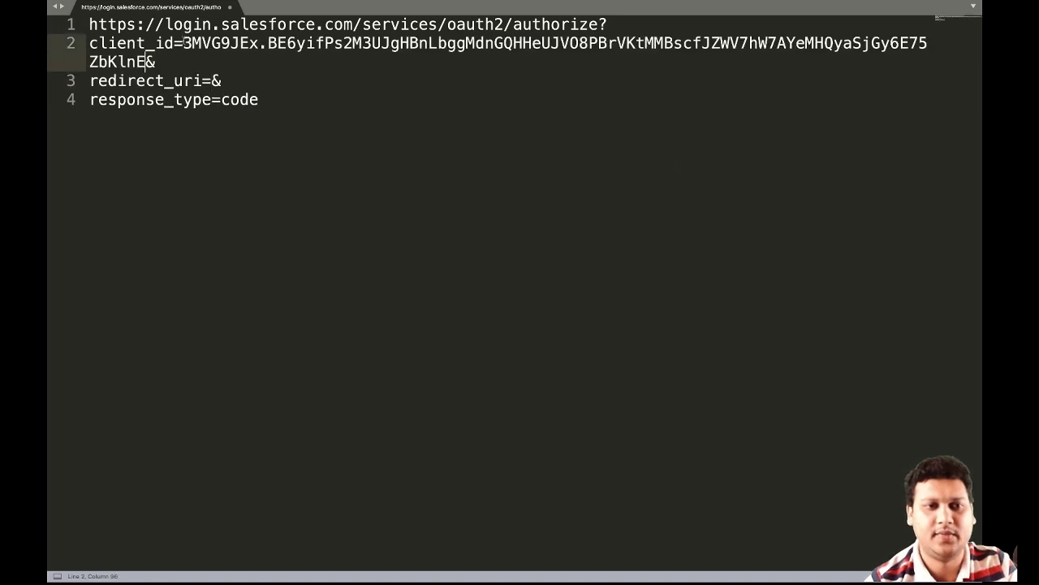
Step: Copy the Trailhead Live Callback URL and bring it back to the editor
key("super+Tab")
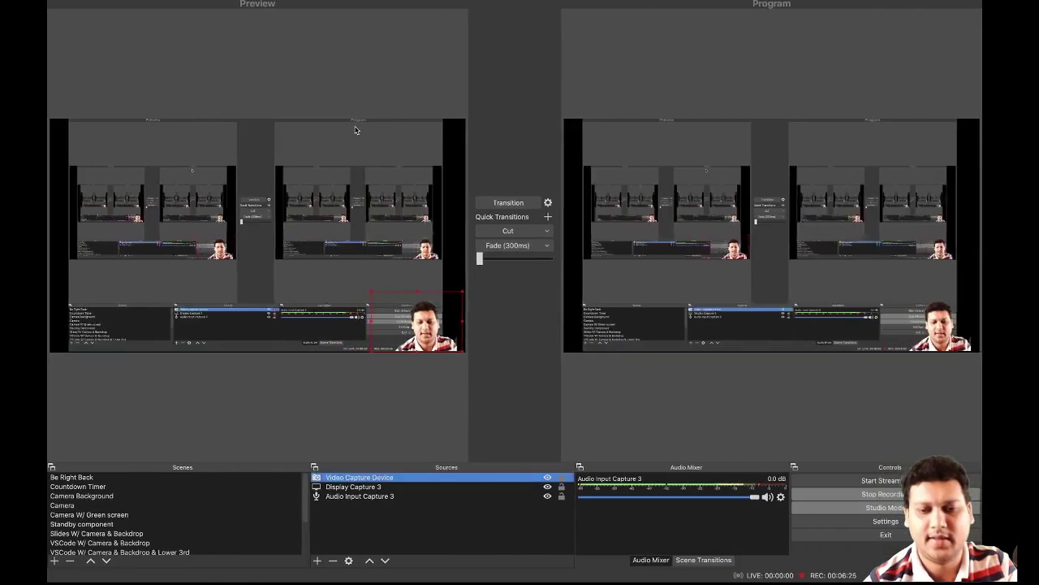
key("super+Tab")
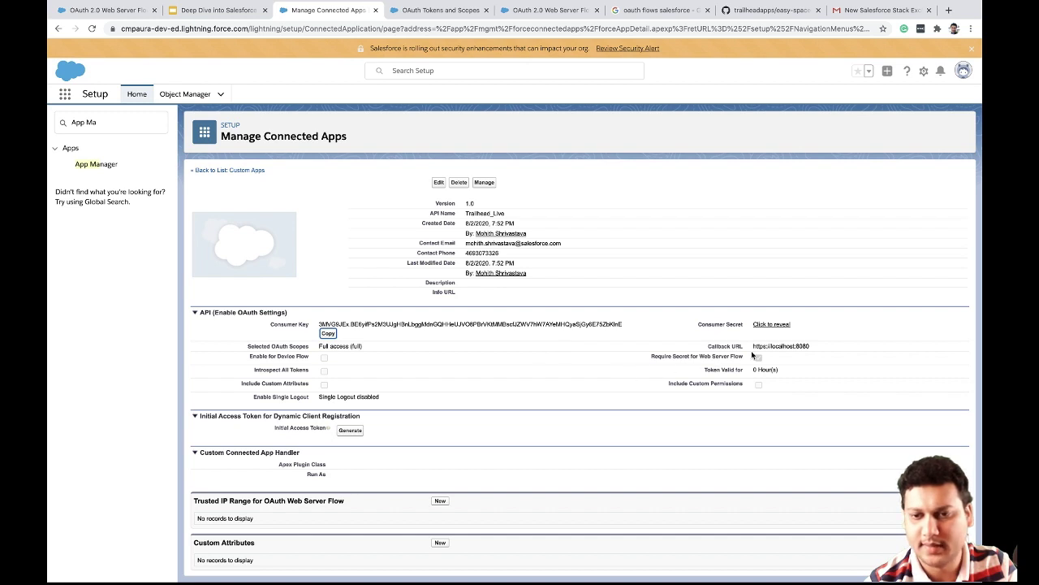
left_click_drag(754, 346, 814, 349)
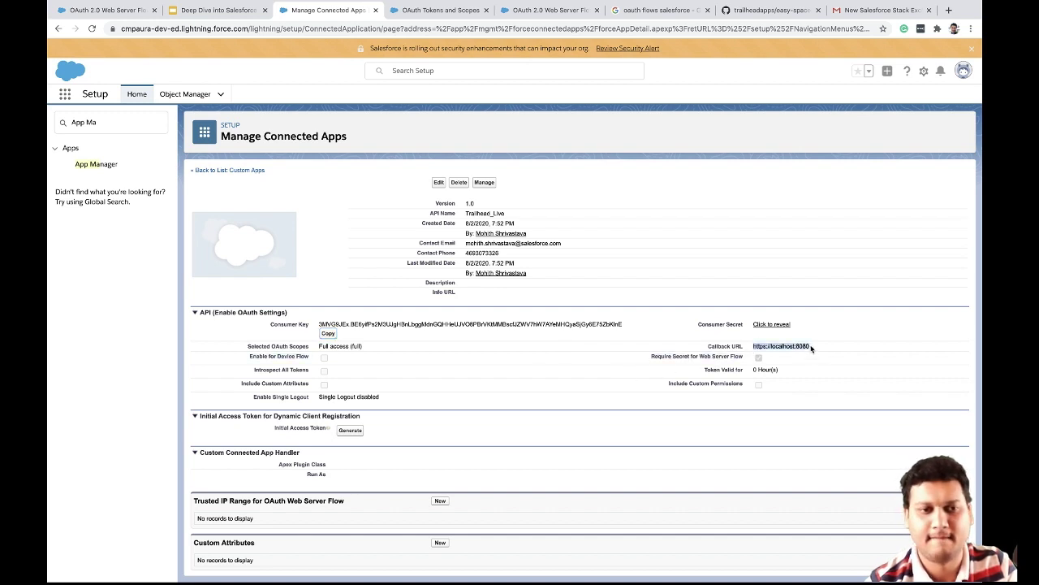
key("super+Tab")
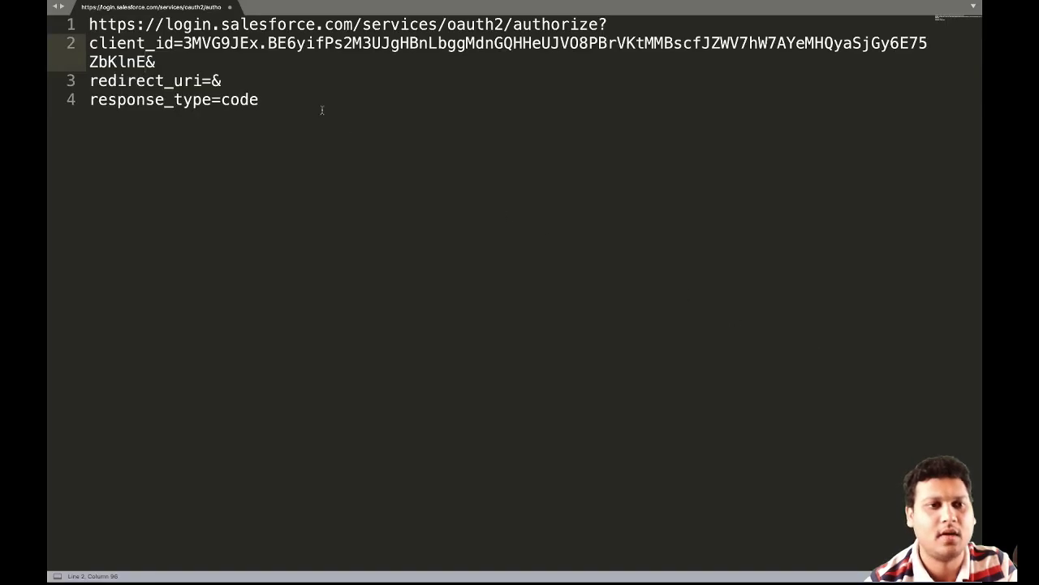
left_click(211, 80)
key("super+v")
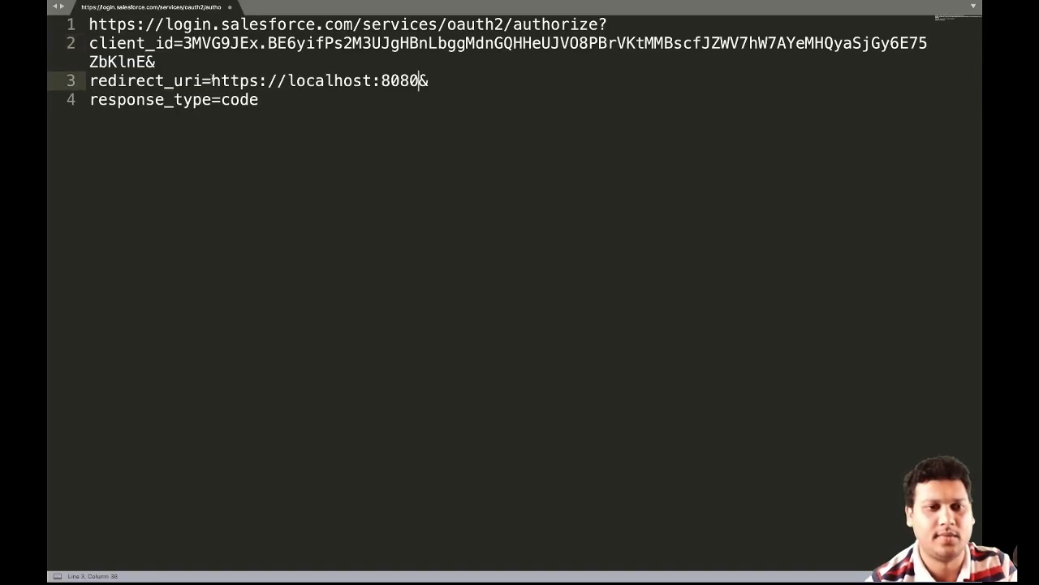
key("super+a")
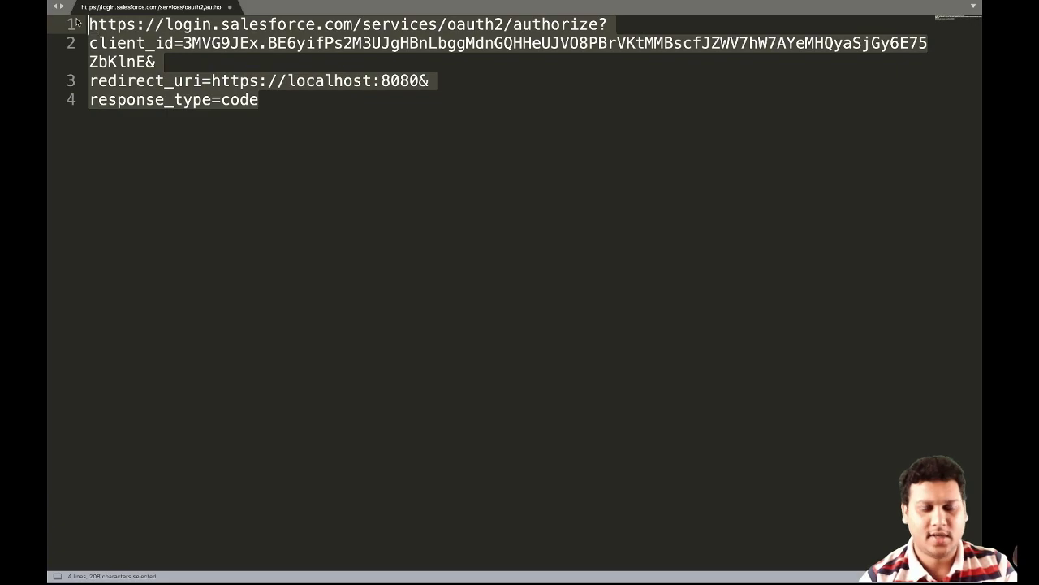
key("super+x")
key("ctrl+Right")
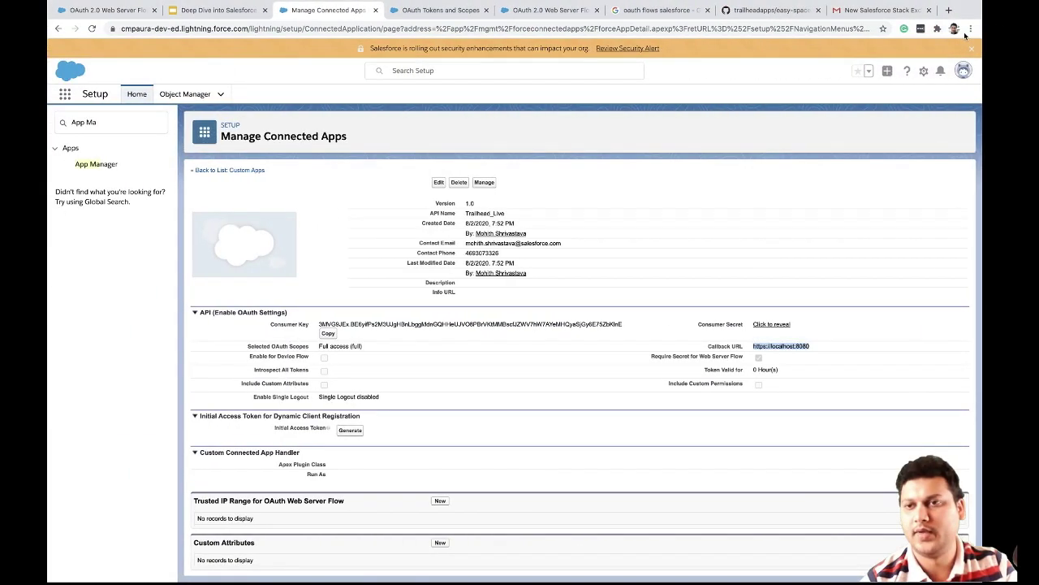
left_click(970, 29)
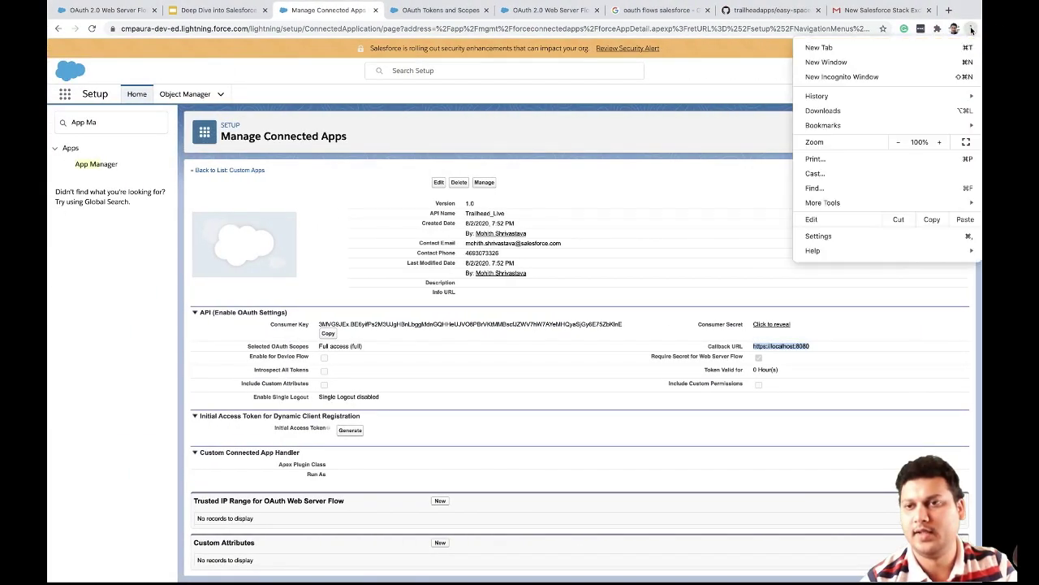
Step: Load the pasted authorize URL in a new incognito Chrome window to reach the Salesforce login page
left_click(893, 77)
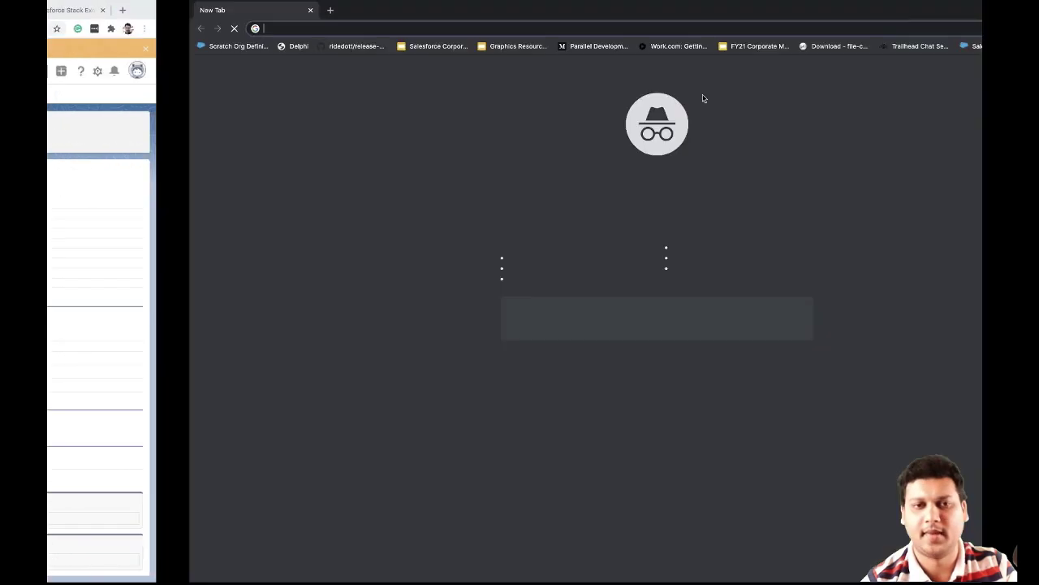
key("super+v")
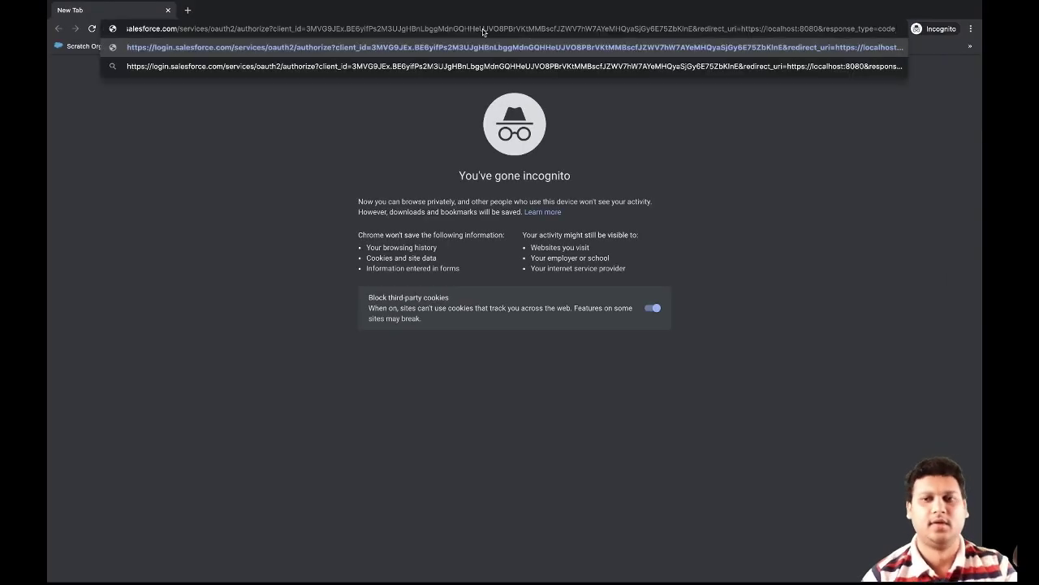
key("Return")
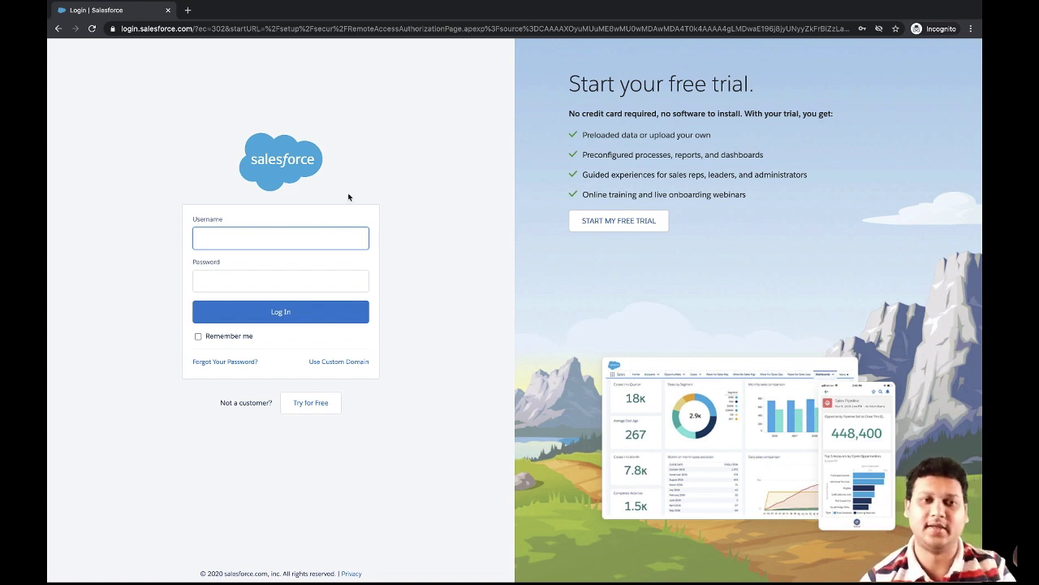
key("super+Tab")
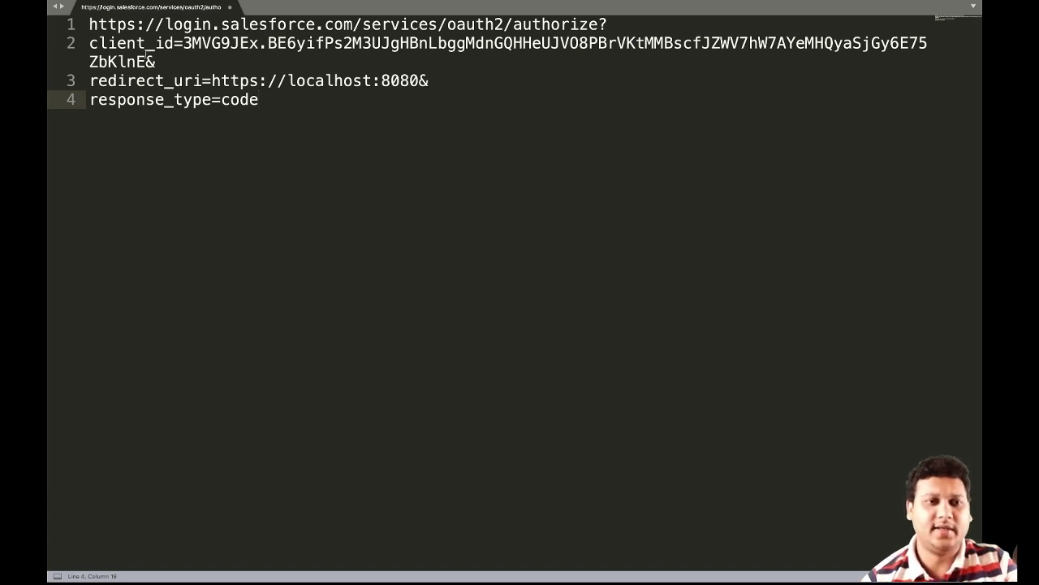
Step: Review the four-line authorize URL in Sublime Text, then focus the Salesforce Username field
left_click_drag(89, 25, 199, 25)
left_click(183, 43)
left_click_drag(281, 103, 90, 25)
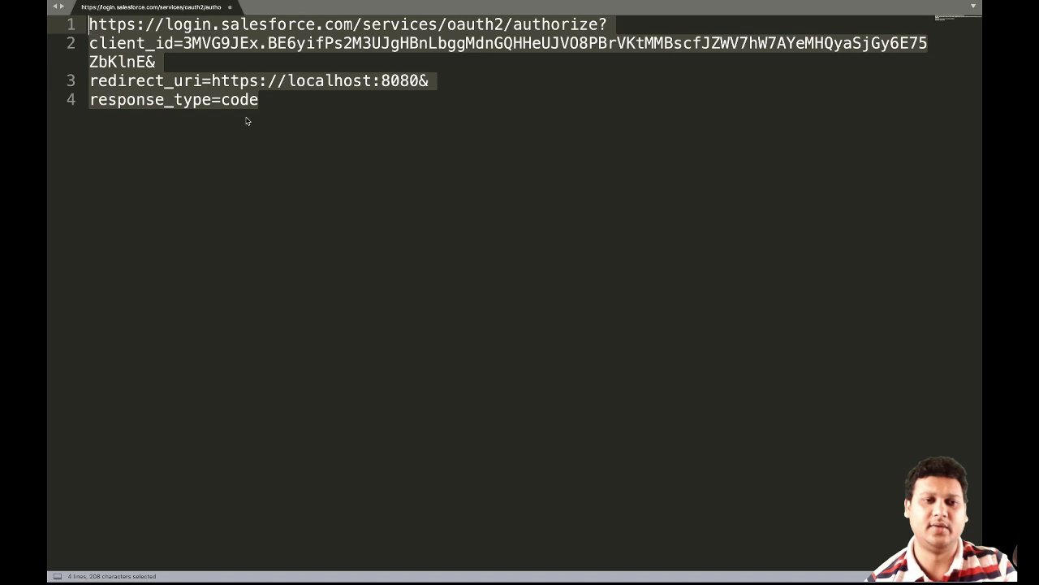
left_click(281, 104)
left_click_drag(258, 100, 87, 31)
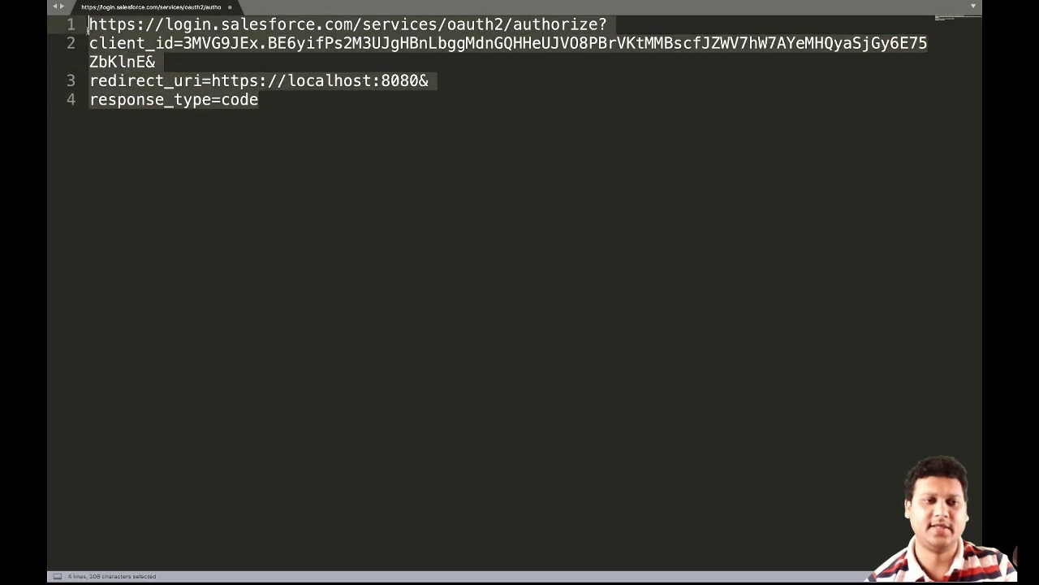
left_click(261, 109)
left_click_drag(267, 101, 118, 24)
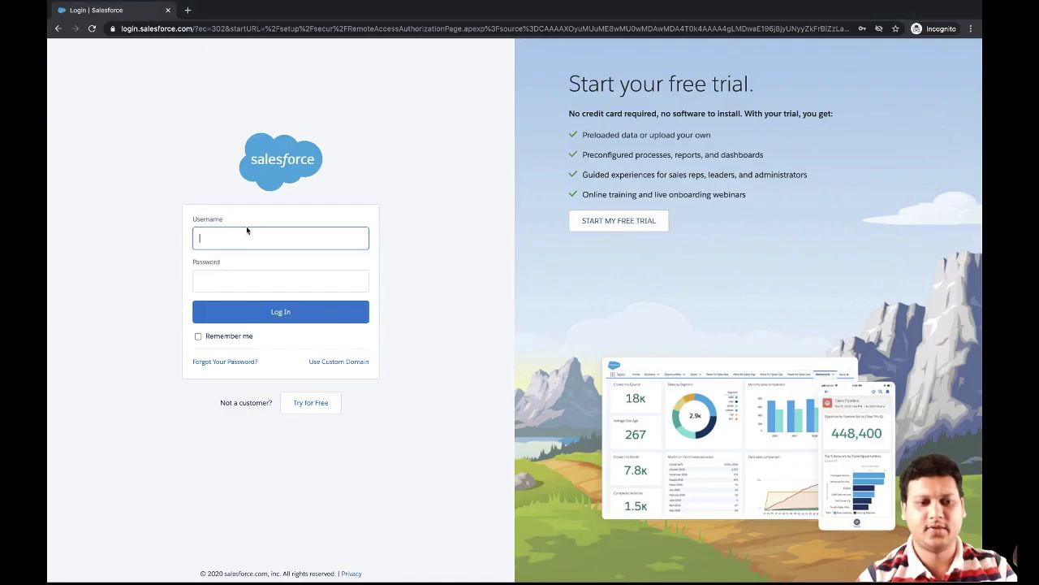
left_click(250, 238)
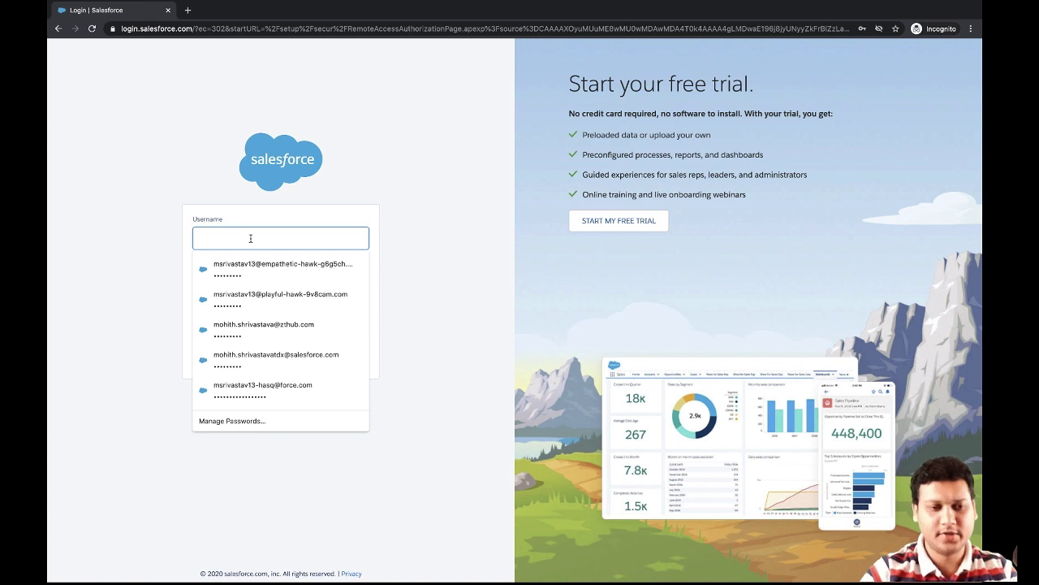
Step: Log in to Salesforce with the saved username and the account password
type("mo")
left_click(252, 276)
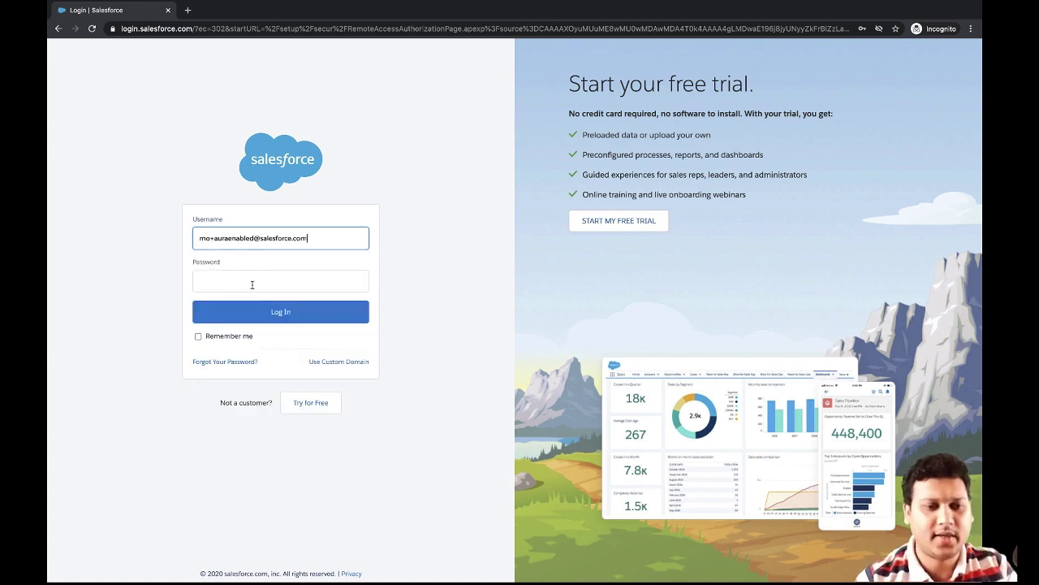
left_click(251, 283)
type("p")
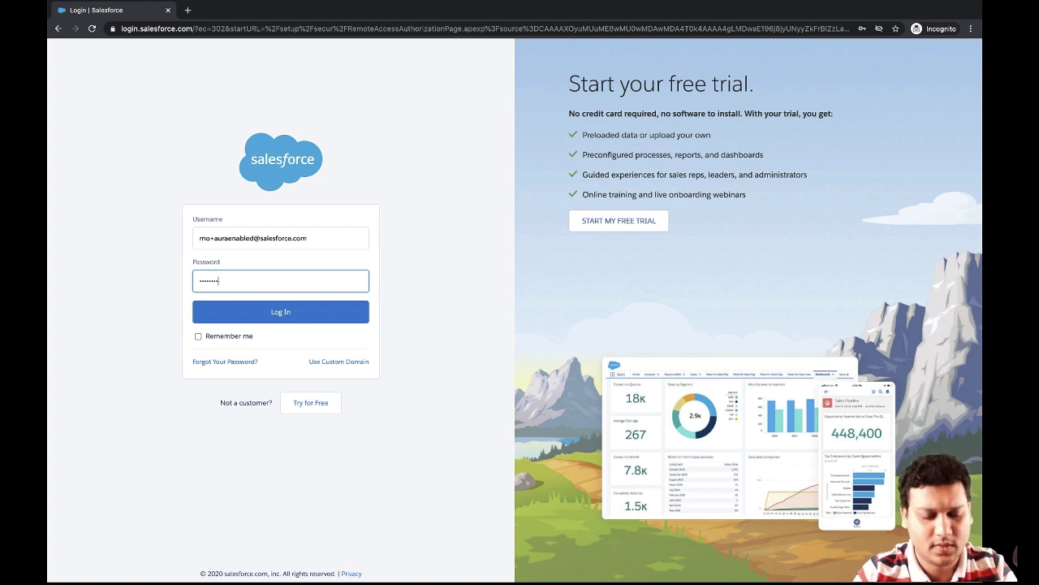
left_click(304, 313)
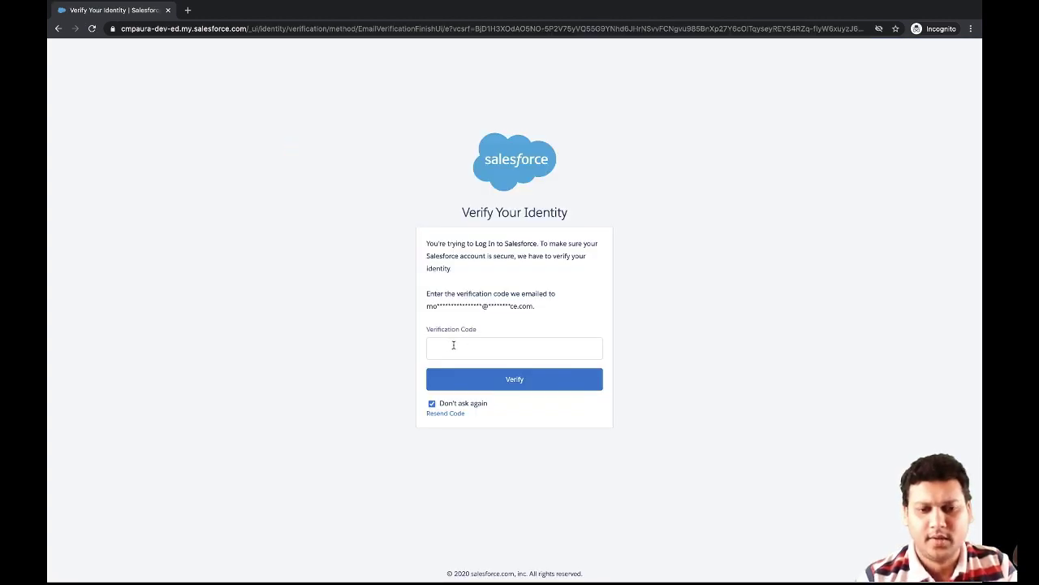
Step: Enter the emailed verification code and verify the identity
left_click(456, 348)
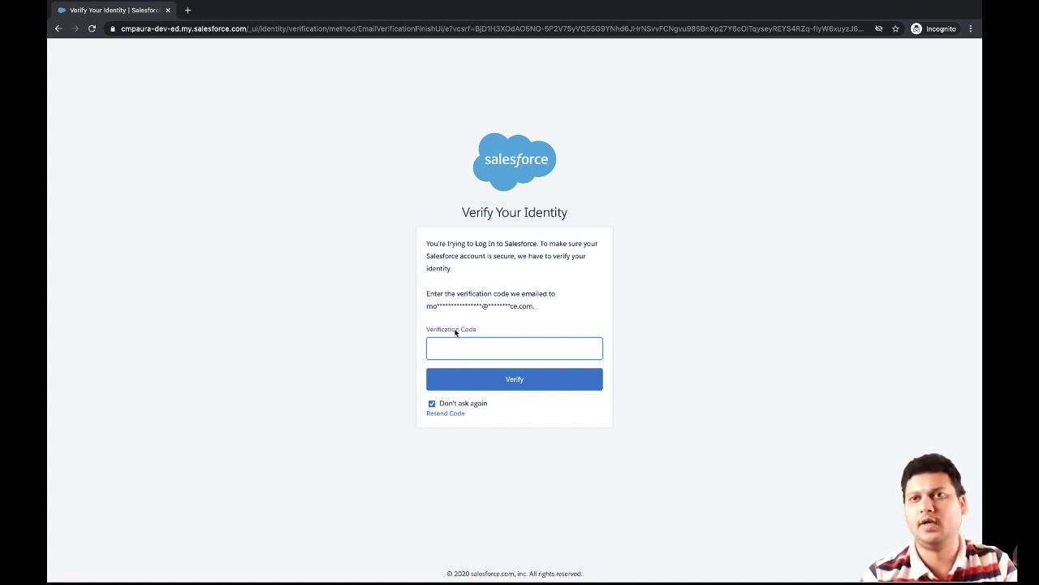
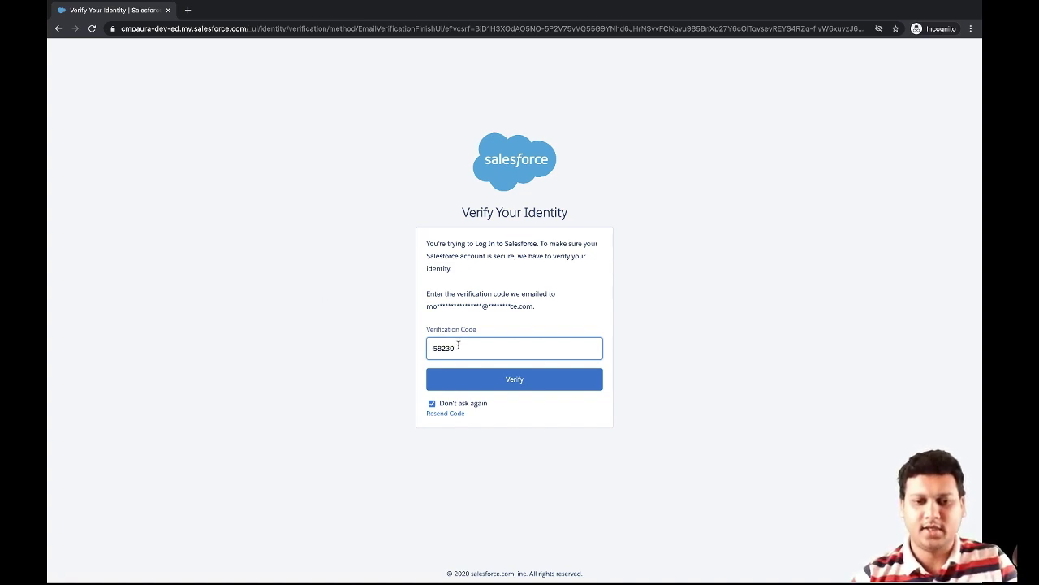
left_click(489, 375)
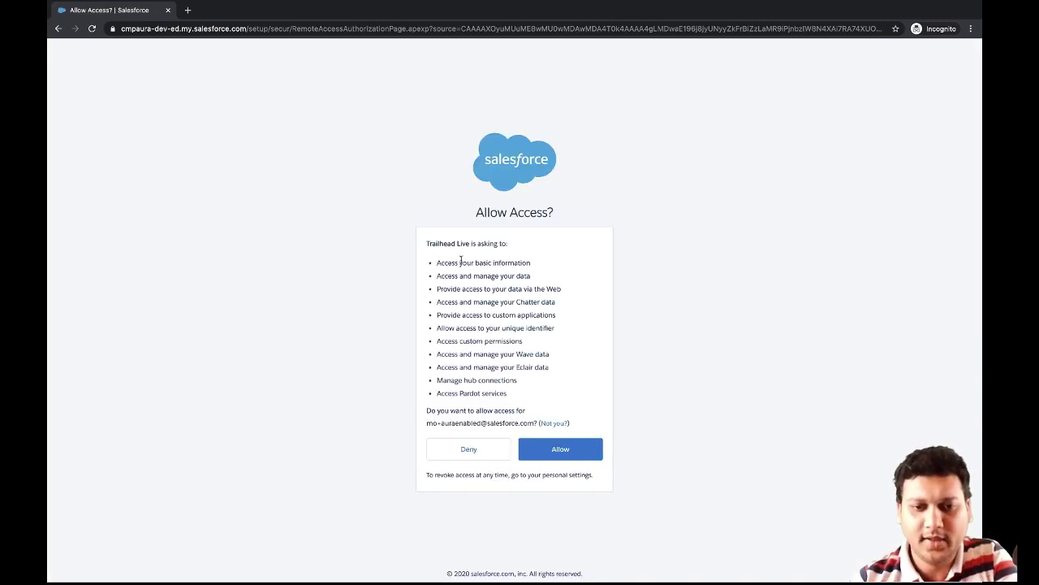
Step: Highlight the Trailhead Live app name and its eleven requested permissions
left_click_drag(426, 243, 531, 276)
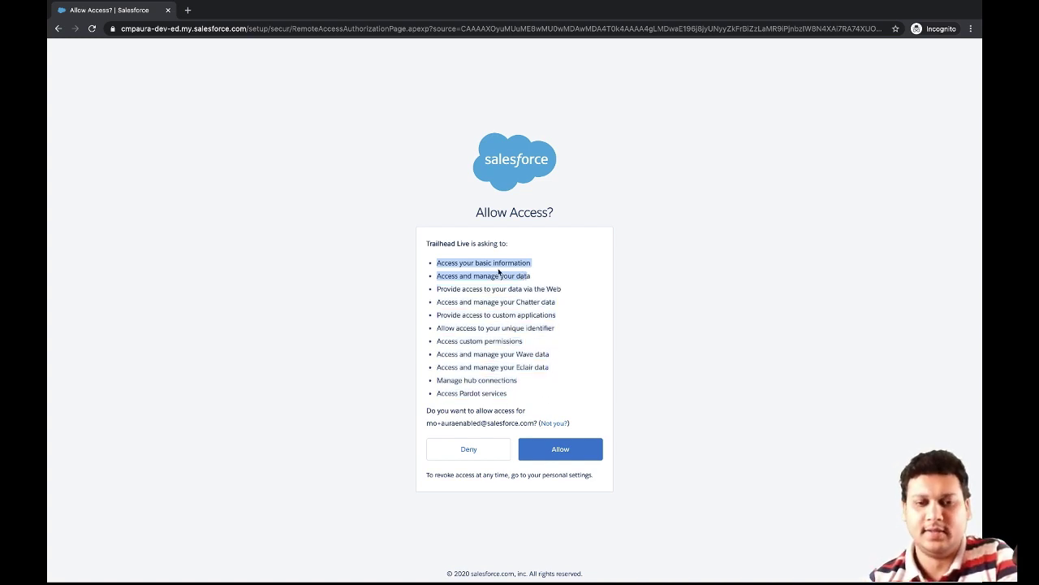
left_click(483, 265)
left_click_drag(442, 263, 539, 334)
left_click(540, 338)
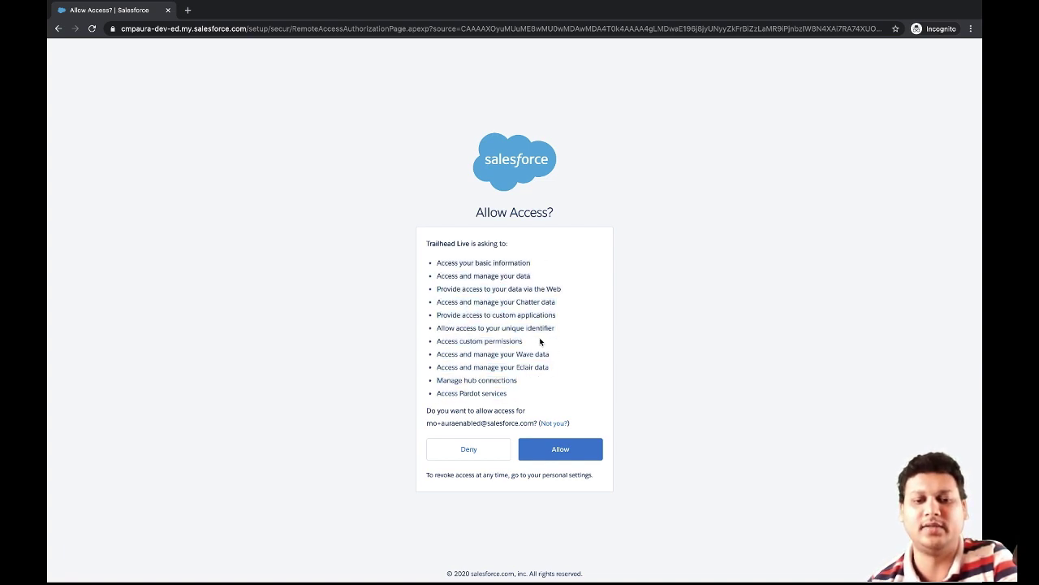
left_click_drag(439, 262, 545, 394)
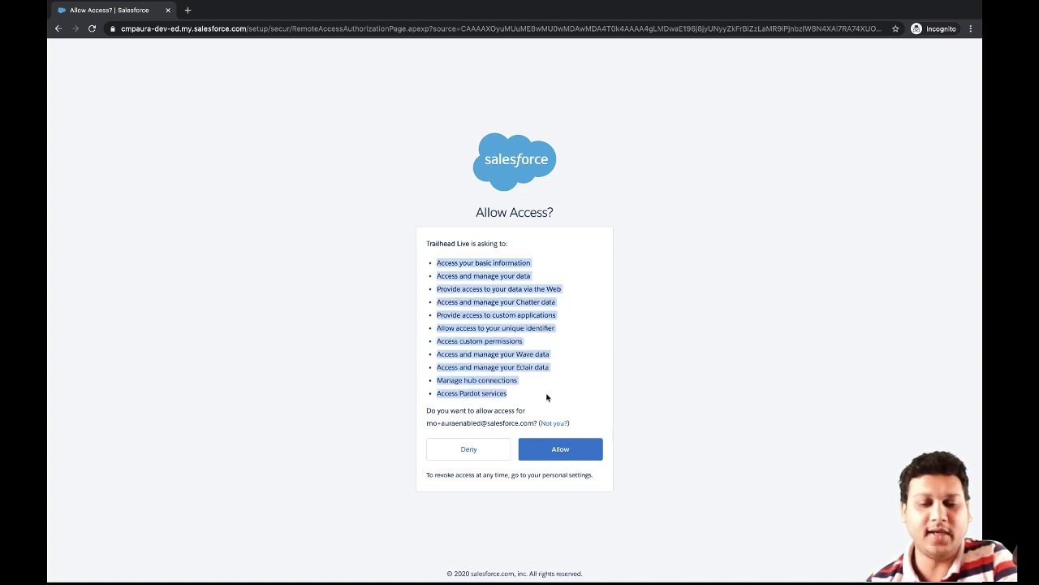
left_click(547, 397)
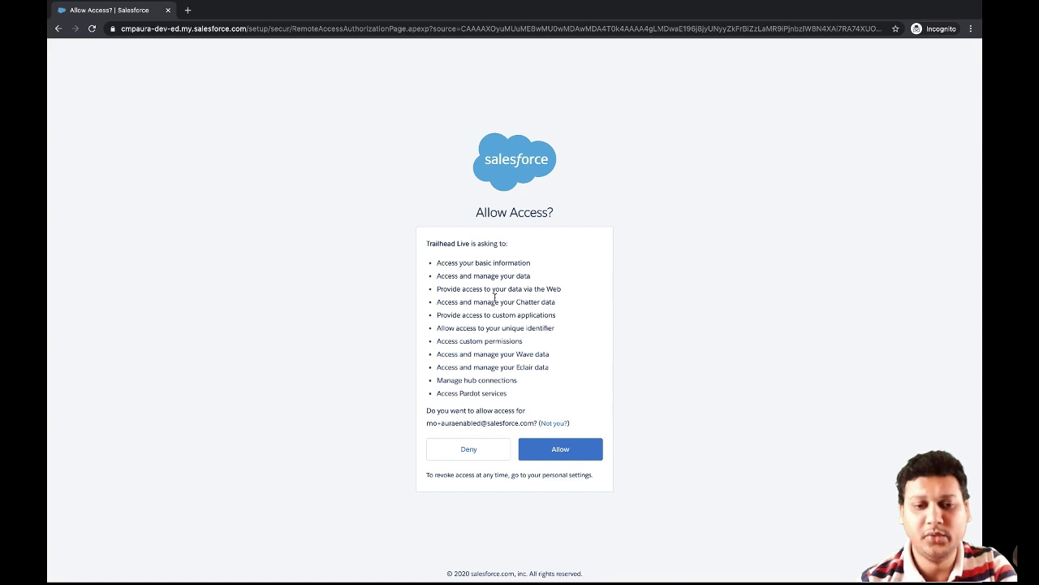
Step: Review the permissions list again and allow Trailhead Live access to the account
left_click_drag(437, 264, 547, 395)
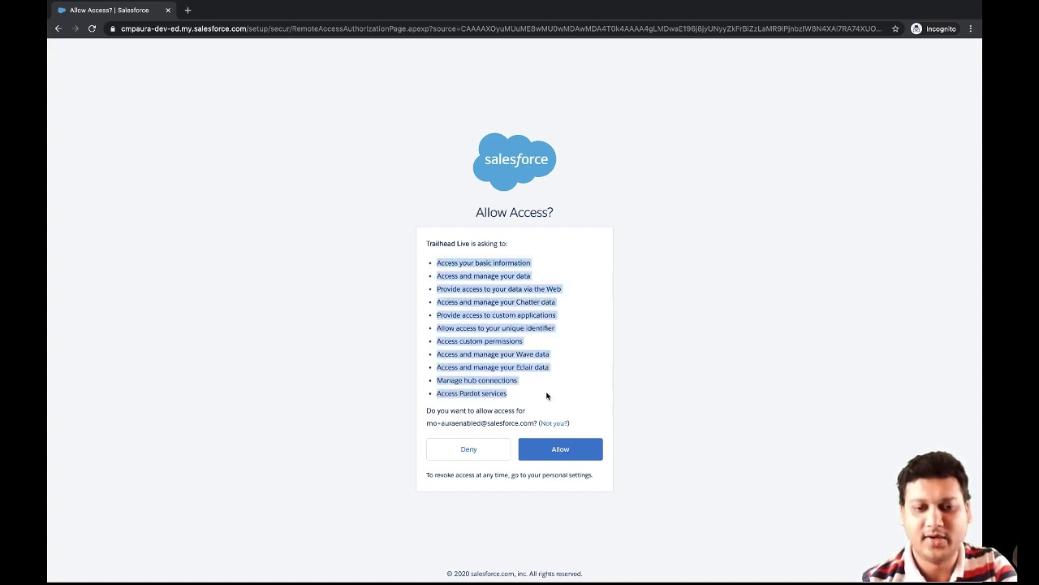
left_click(547, 397)
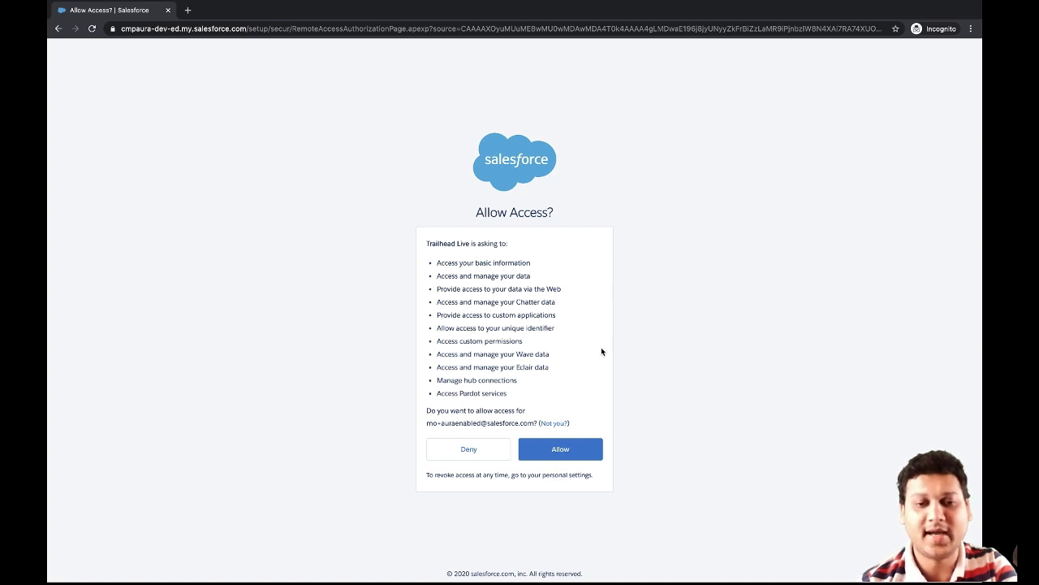
left_click_drag(439, 265, 566, 387)
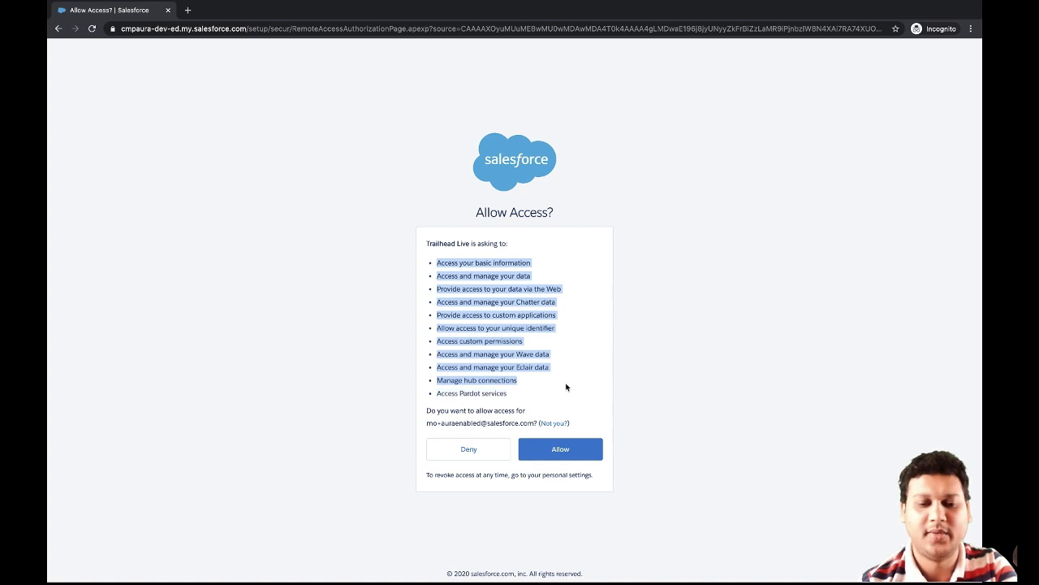
left_click(566, 388)
left_click_drag(439, 262, 549, 392)
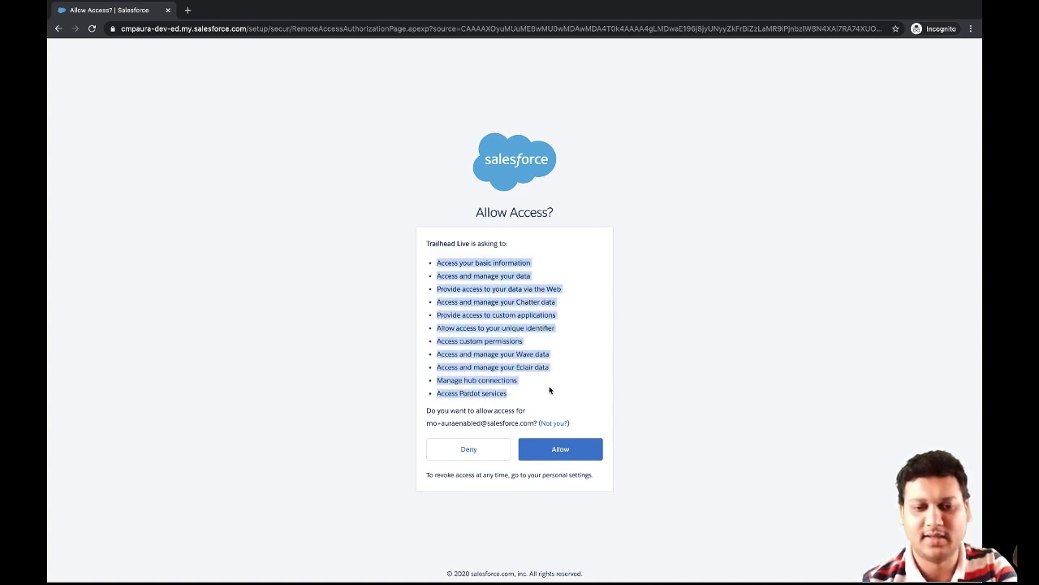
left_click(542, 409)
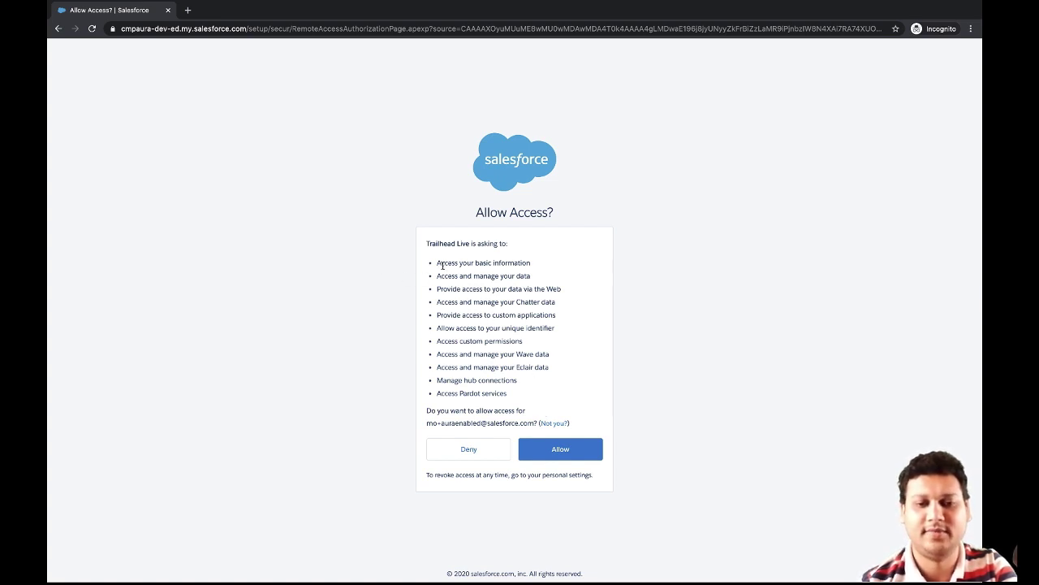
left_click(566, 449)
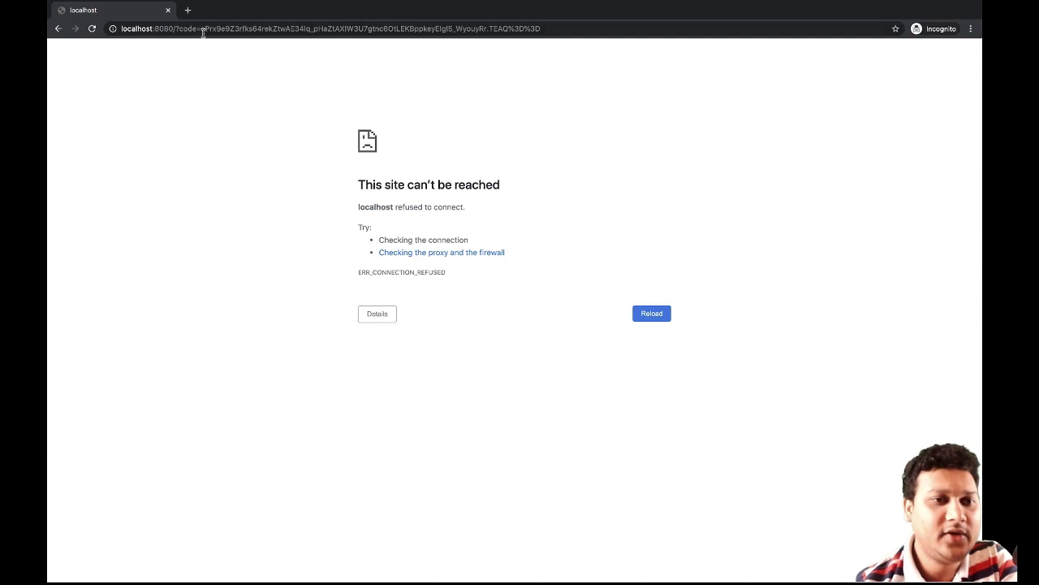
left_click_drag(201, 29, 571, 29)
left_click(572, 29)
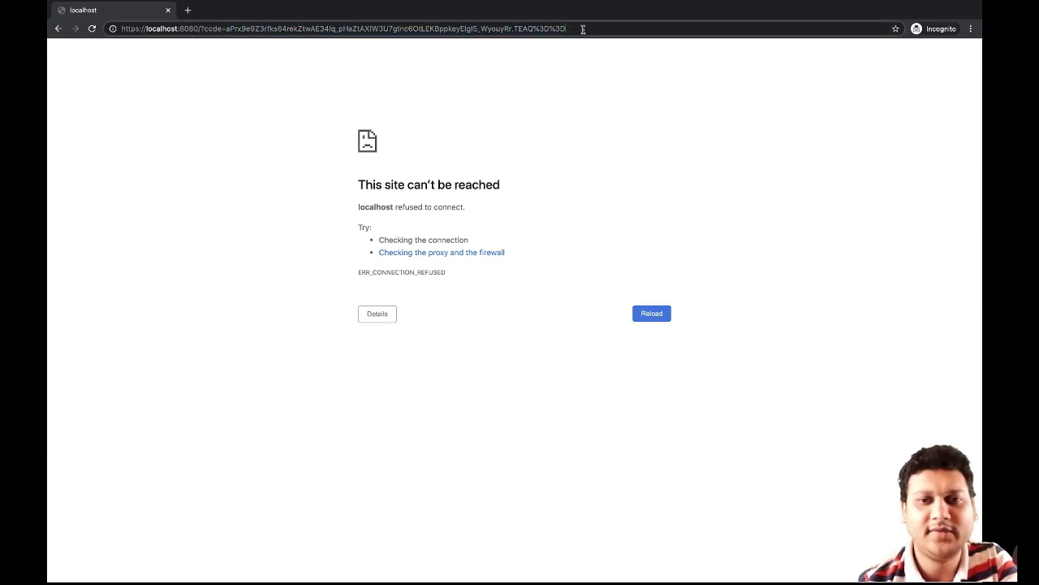
triple_click(583, 29)
left_click(227, 28, "shift")
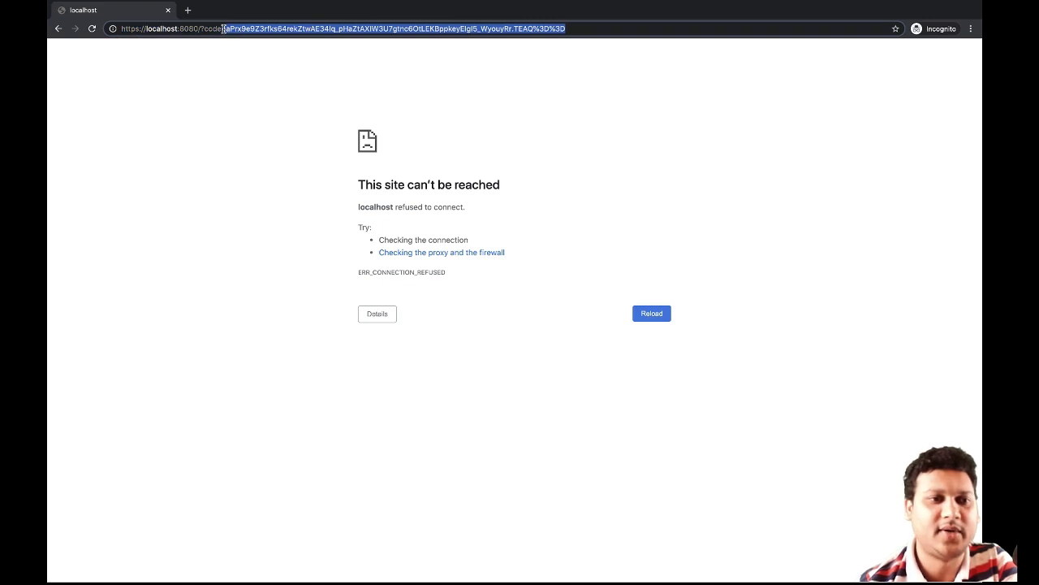
left_click(122, 29)
left_click_drag(122, 28, 198, 28)
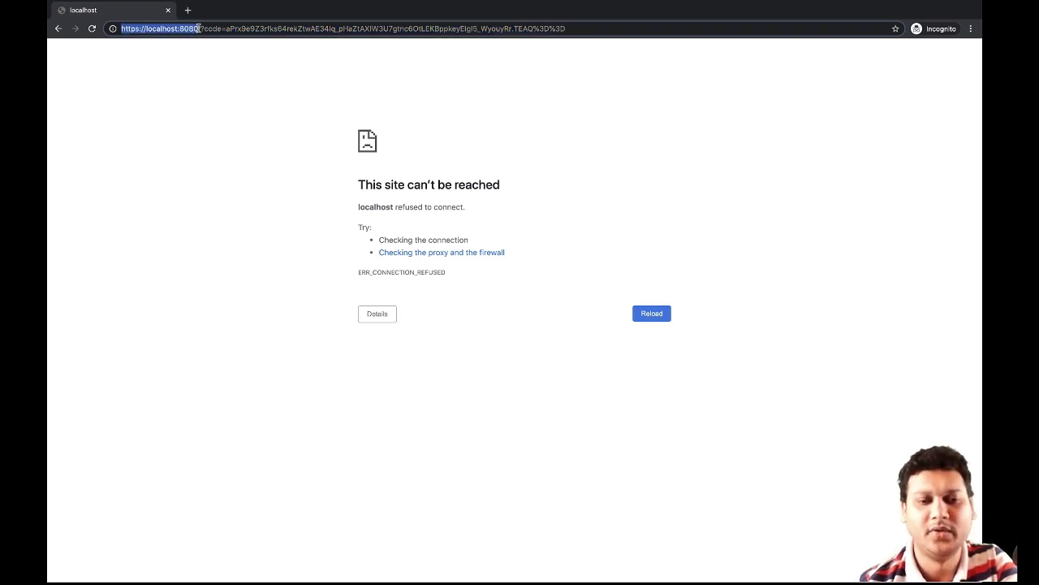
left_click(199, 28)
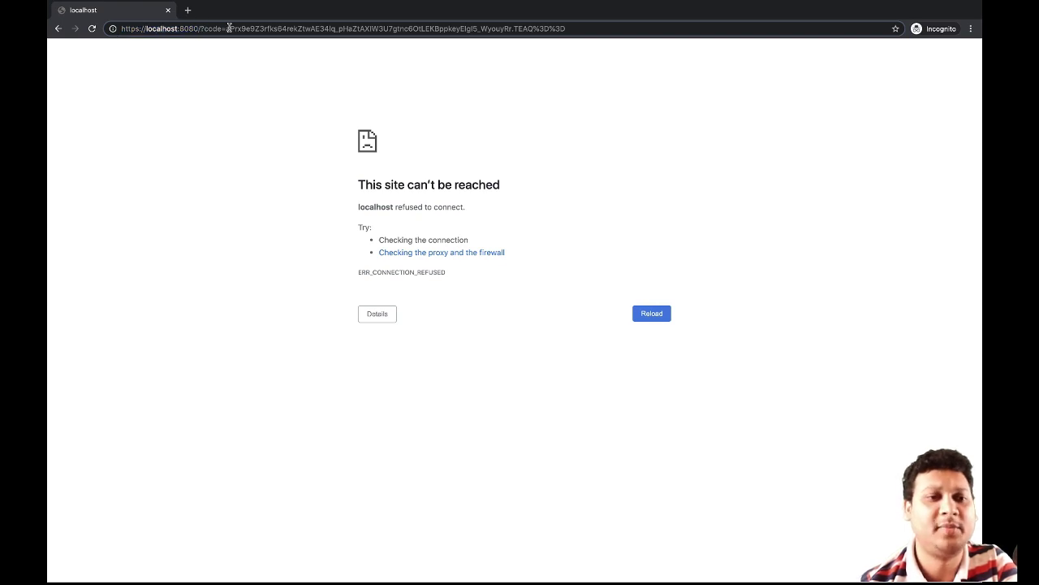
left_click_drag(228, 29, 584, 26)
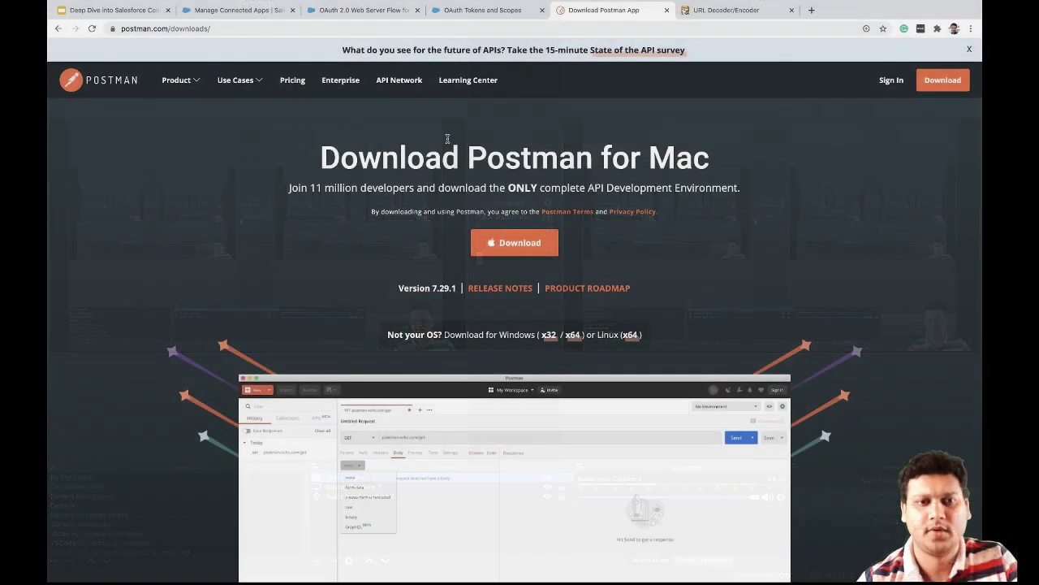
Step: Highlight the heading on the Postman for Mac download page
left_click_drag(322, 154, 448, 171)
Step: Scroll the Download Postman for Mac page and highlight its title, subtitle and terms lines
left_click(447, 170)
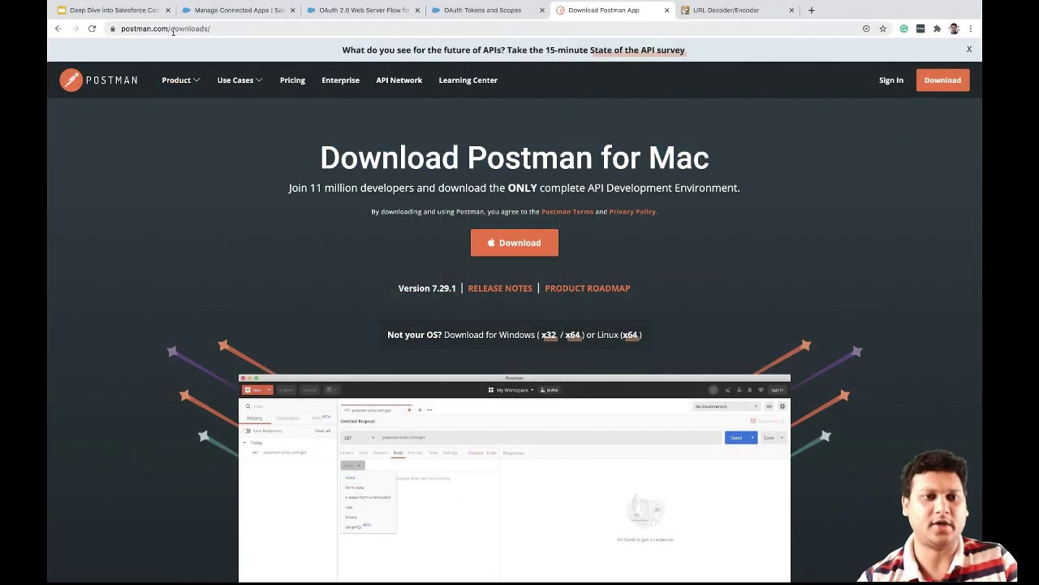
scroll(357, 293, "down", 5)
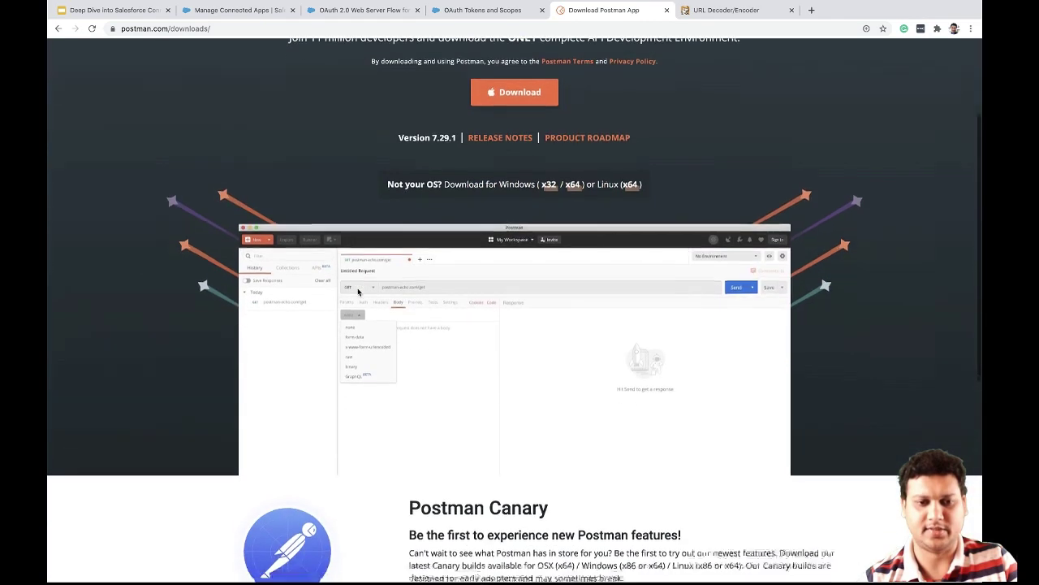
scroll(357, 292, "down", 2)
scroll(358, 292, "up", 7)
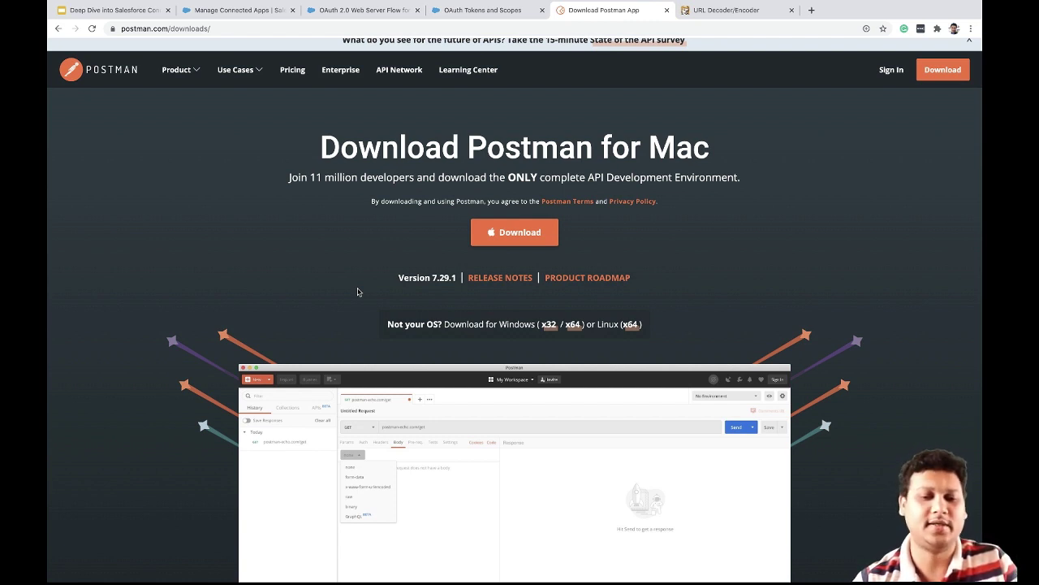
left_click_drag(320, 147, 412, 242)
left_click(411, 242)
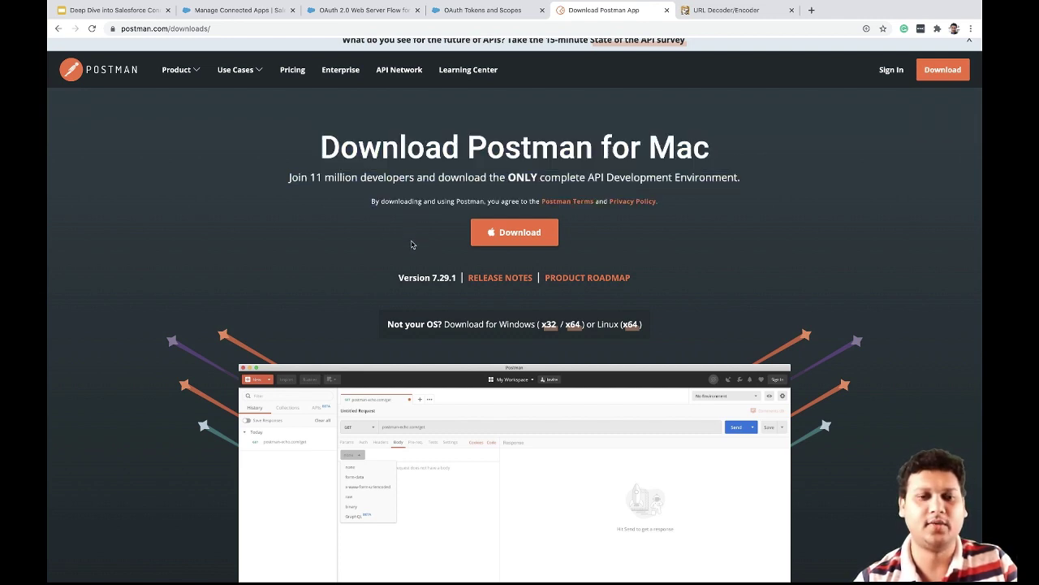
scroll(441, 278, "down", 3)
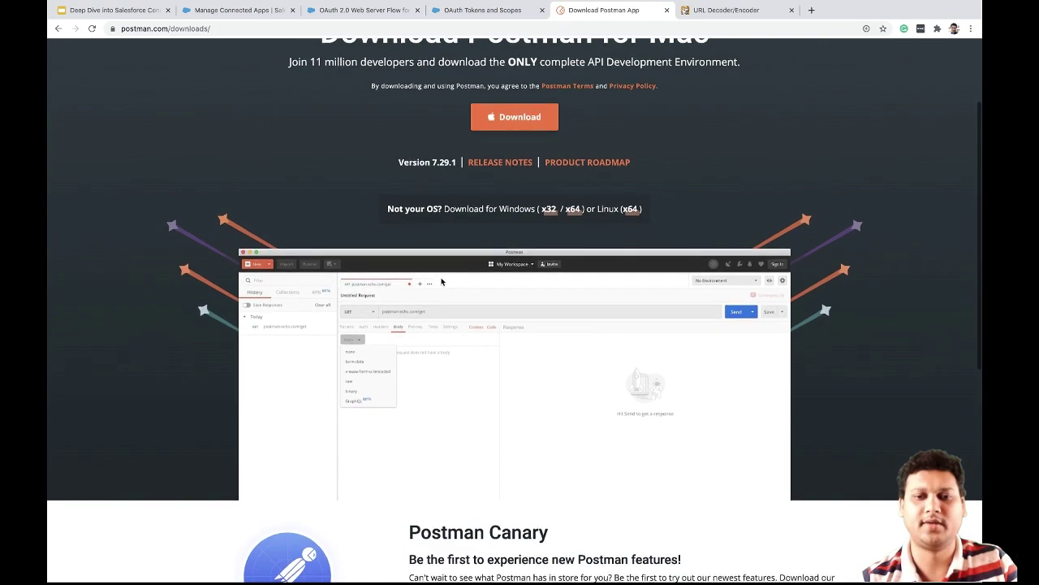
scroll(635, 230, "up", 3)
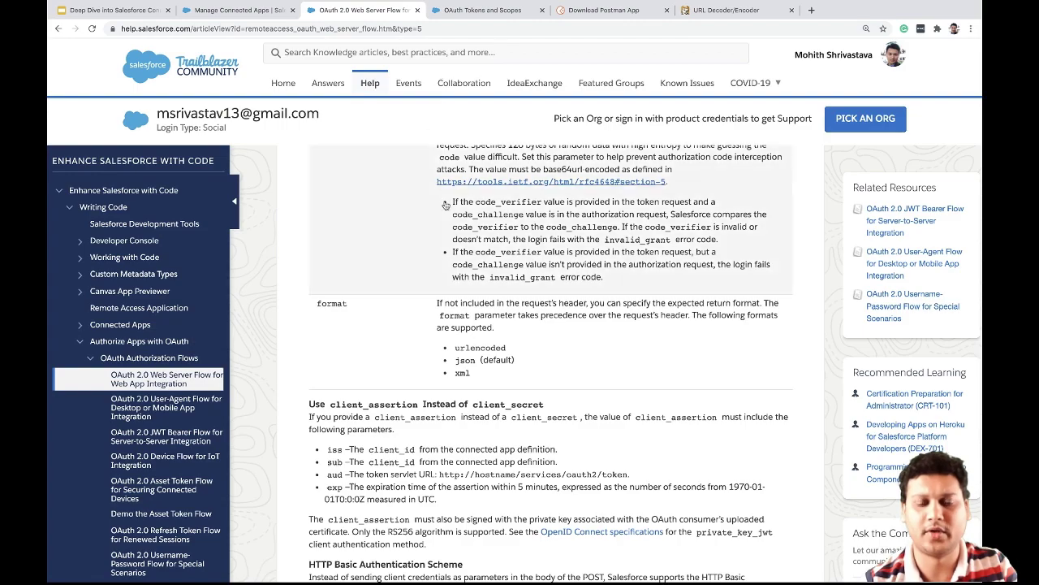
Step: Scroll to the Request an Access Token example and highlight the /services/oauth2/token endpoint
scroll(432, 239, "down", 5)
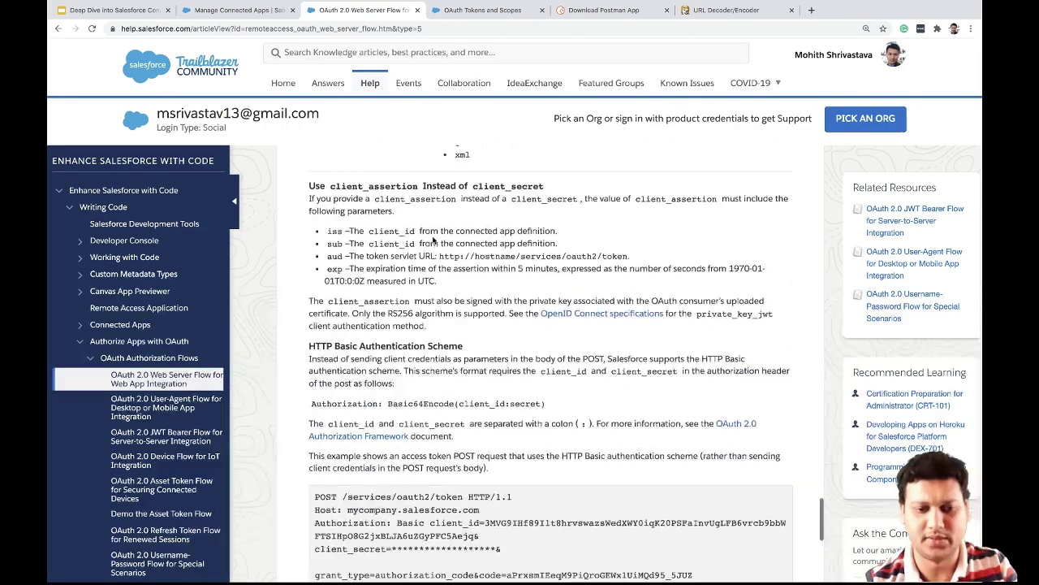
scroll(433, 237, "down", 5)
scroll(432, 237, "up", 7)
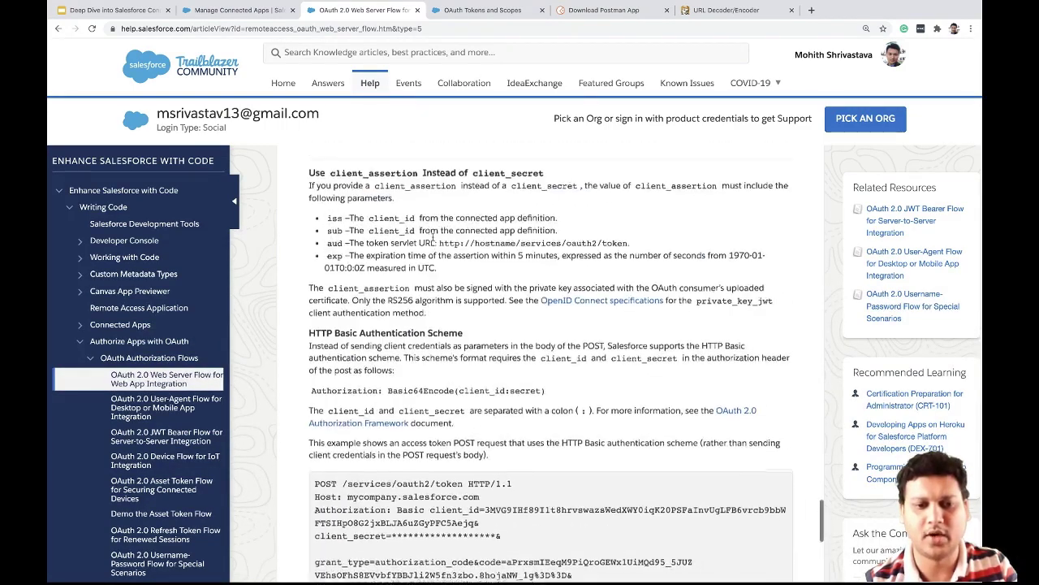
scroll(433, 237, "up", 10)
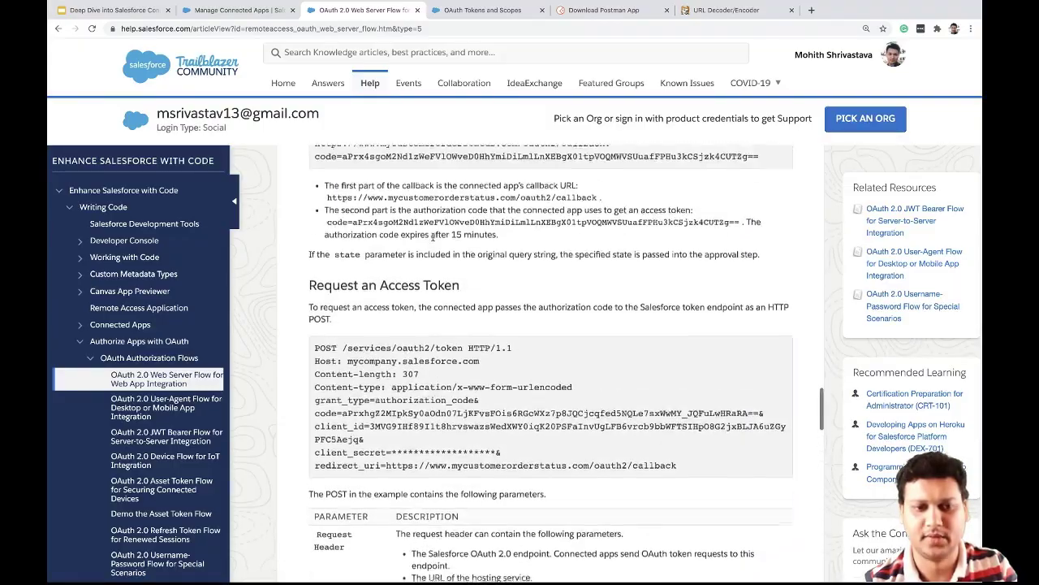
scroll(433, 237, "up", 4)
scroll(433, 238, "down", 6)
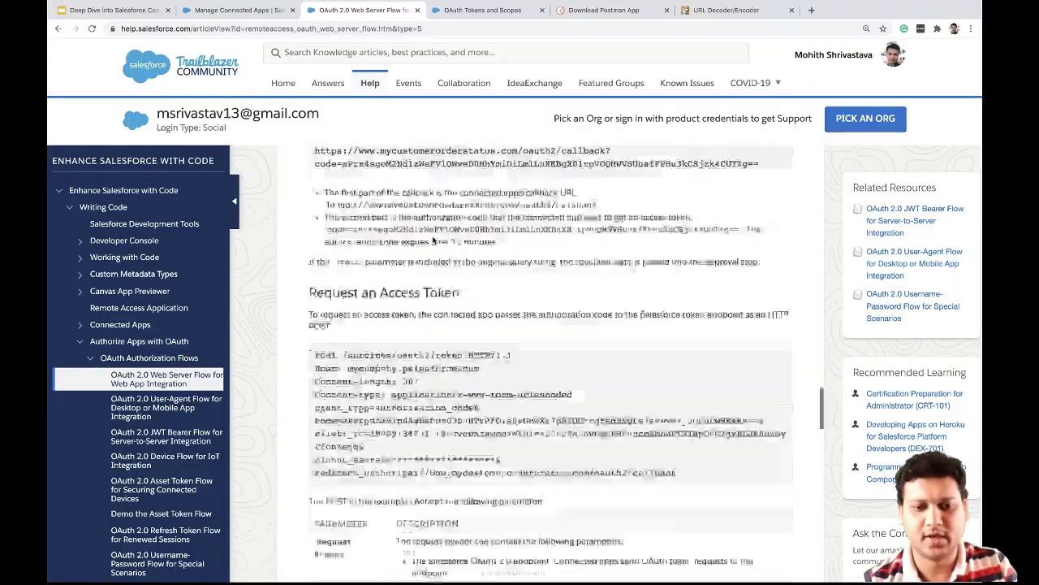
scroll(432, 238, "up", 1)
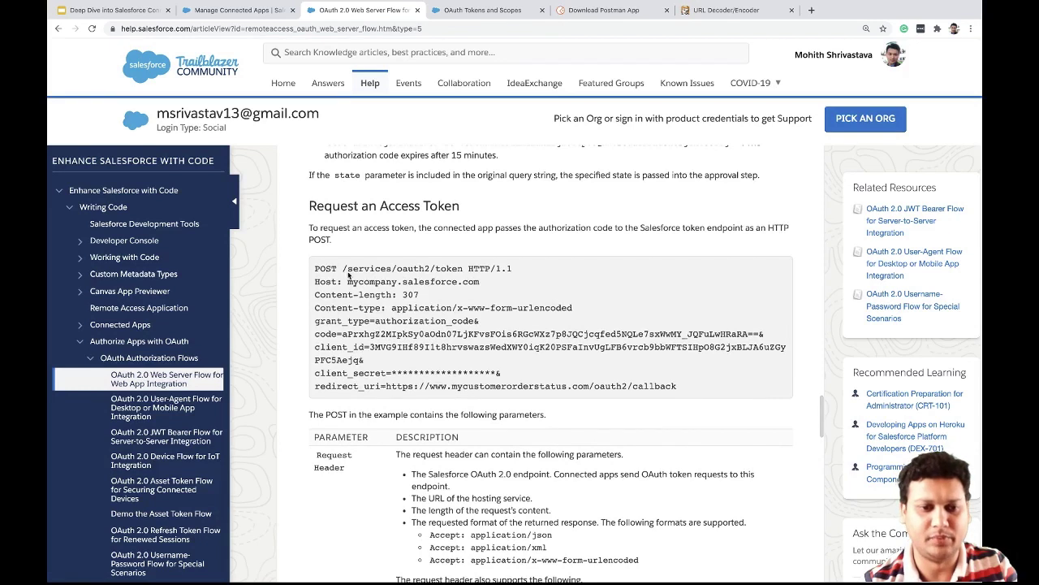
left_click_drag(344, 272, 564, 268)
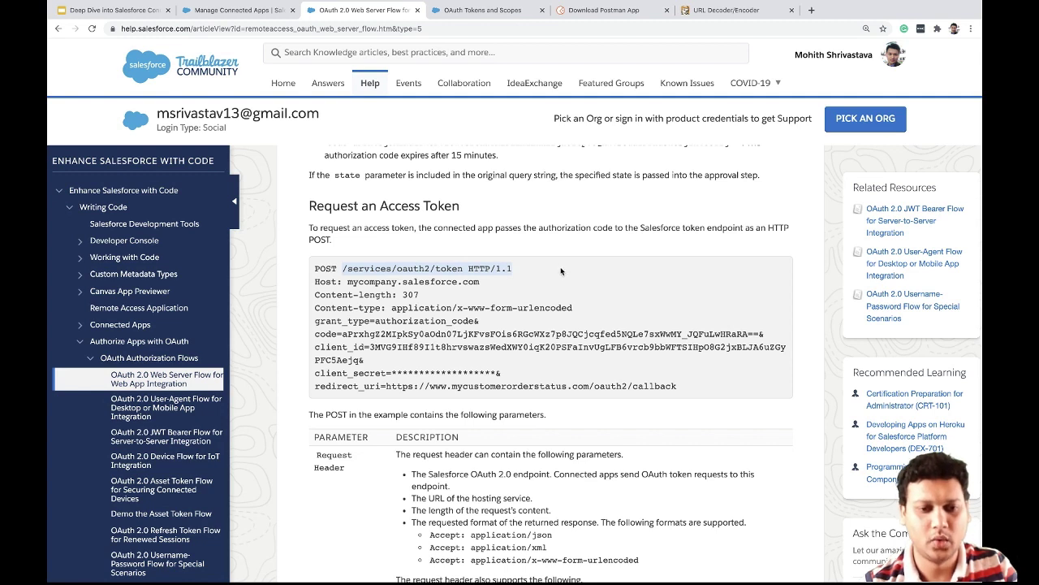
Step: Highlight the authorization_code grant type and the code, client_id and client_secret lines
left_click_drag(376, 321, 469, 324)
left_click_drag(341, 334, 424, 373)
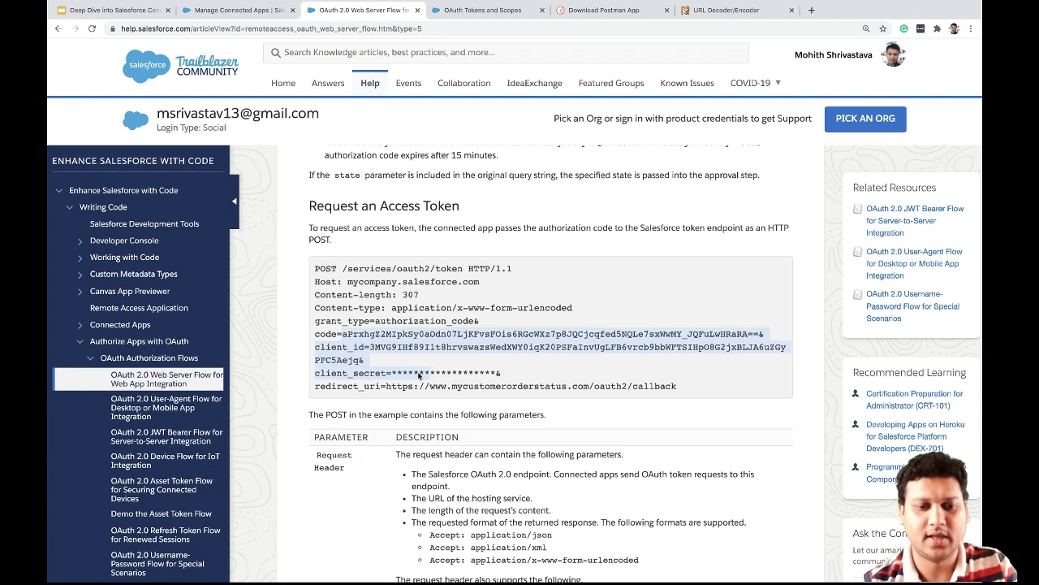
left_click(385, 377)
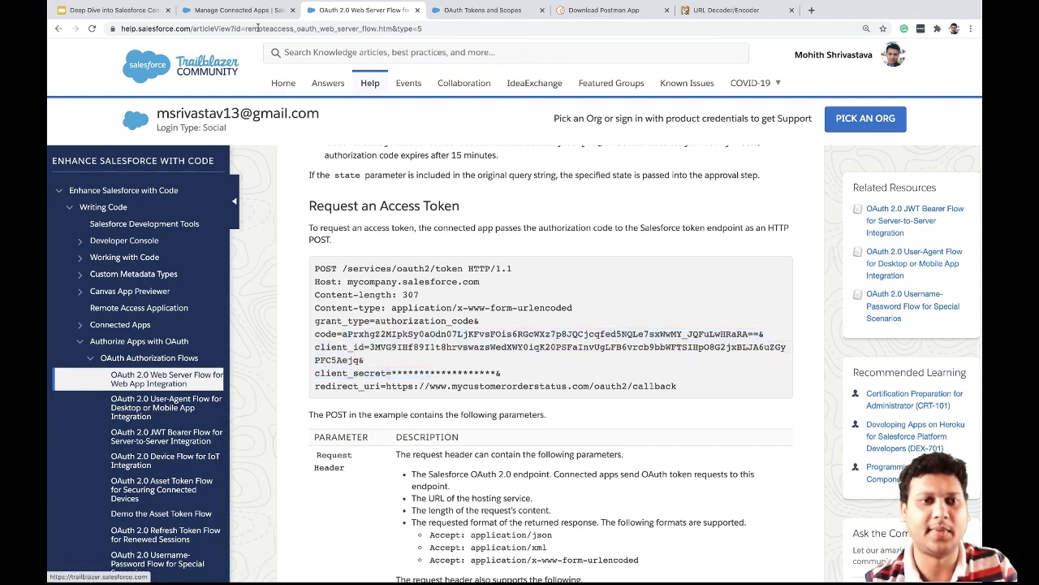
left_click(245, 11)
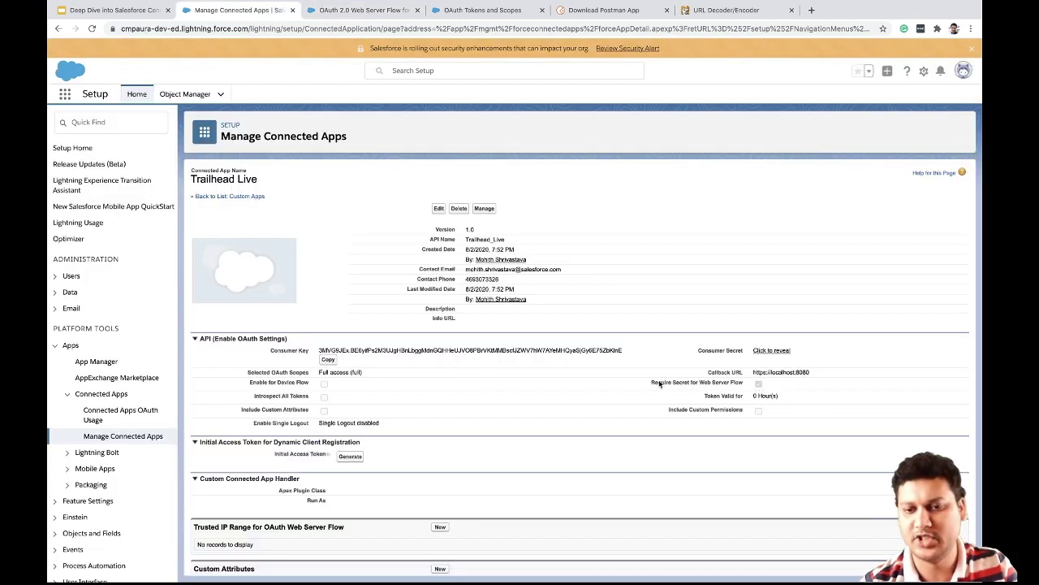
Step: Compare the connected app's Require Secret for Web Server Flow setting with the help article
left_click_drag(647, 388, 745, 387)
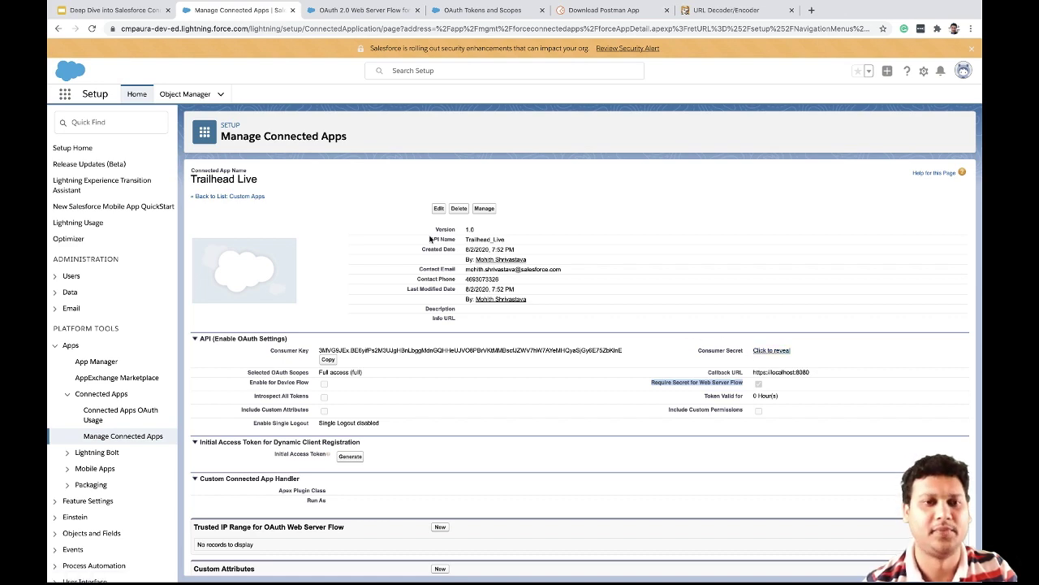
left_click(360, 11)
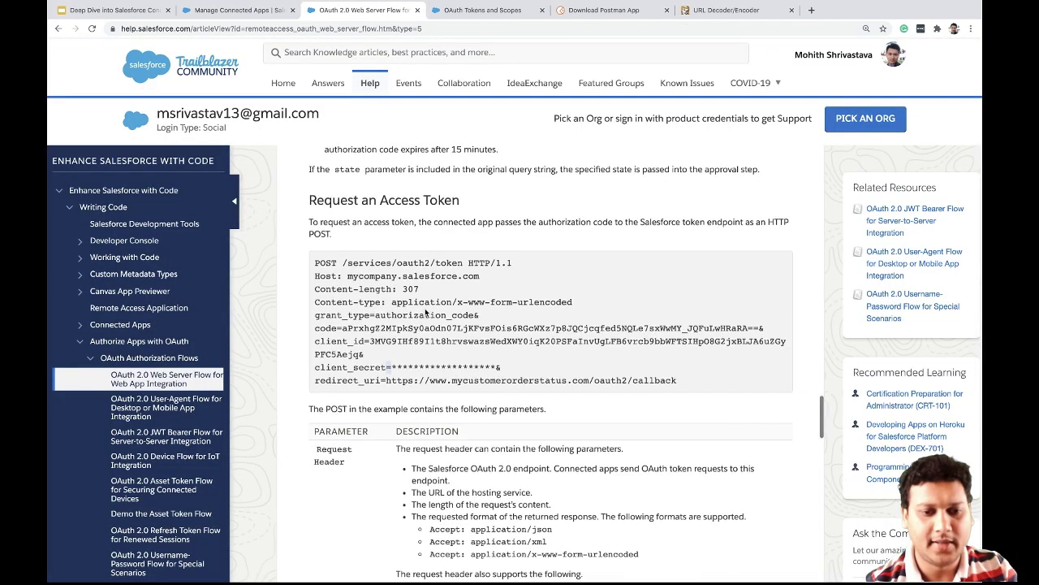
scroll(425, 313, "down", 2)
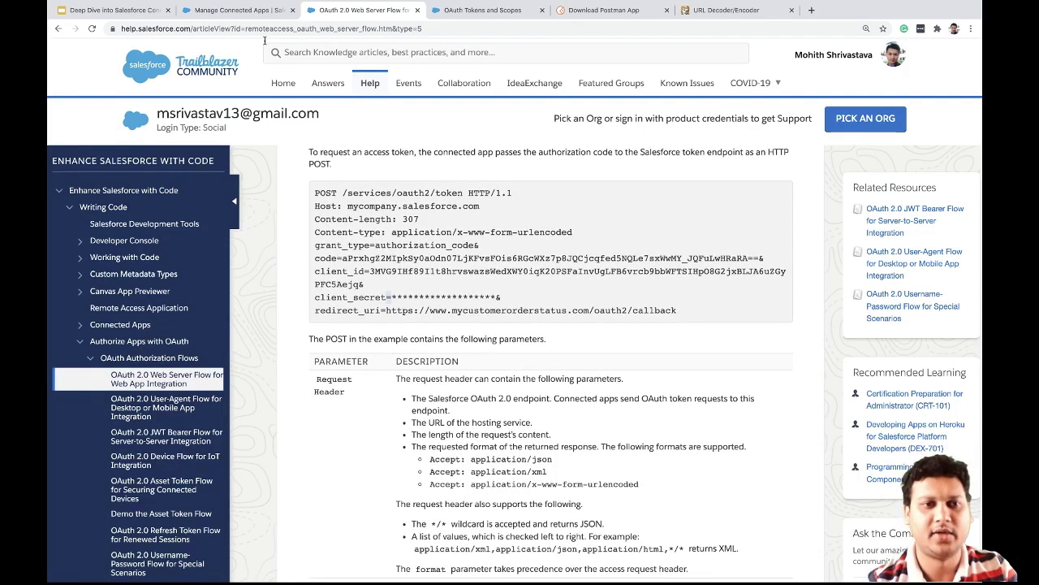
left_click(261, 13)
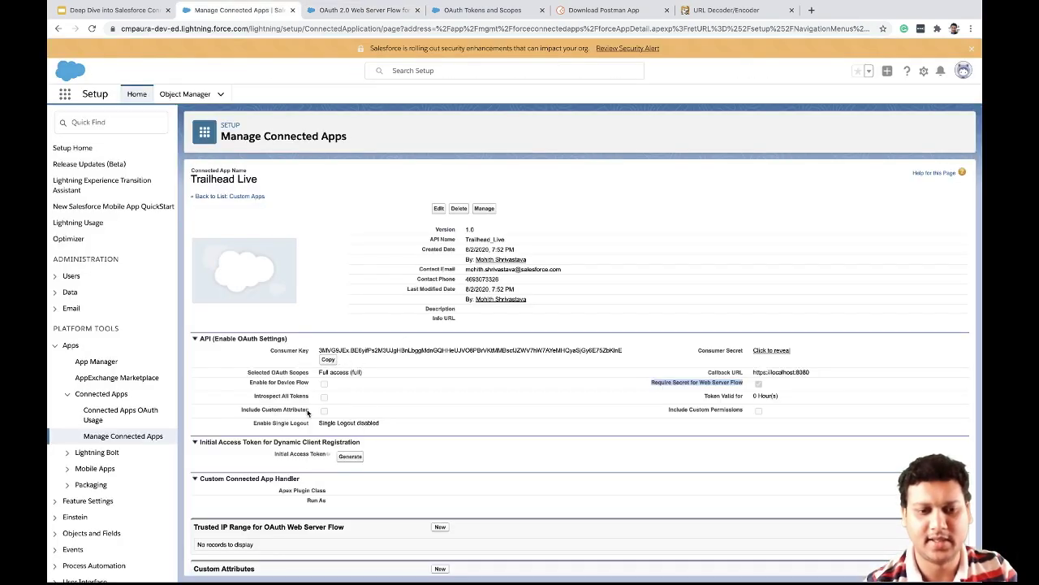
scroll(495, 419, "down", 1)
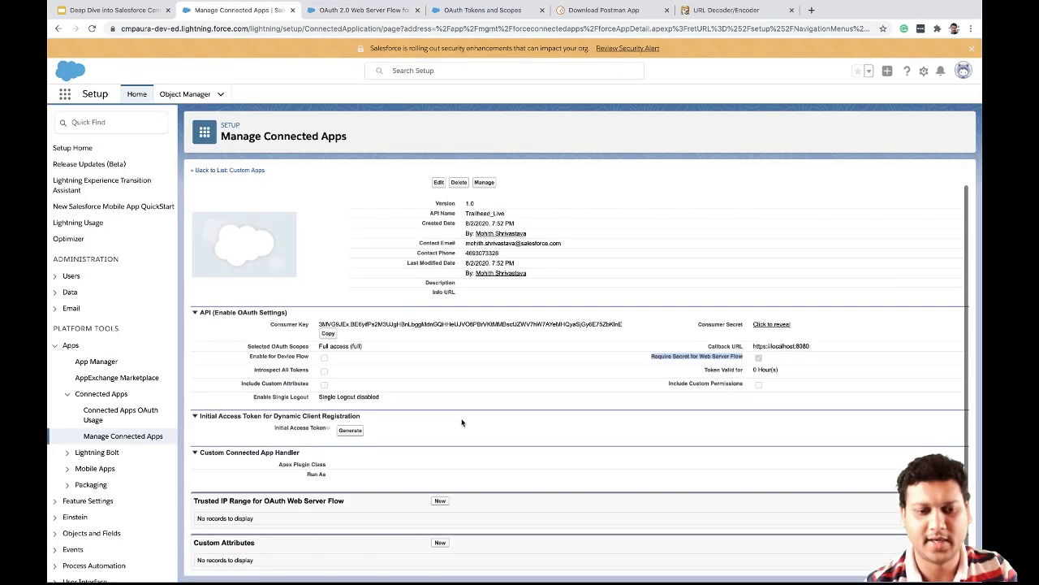
left_click_drag(762, 345, 833, 349)
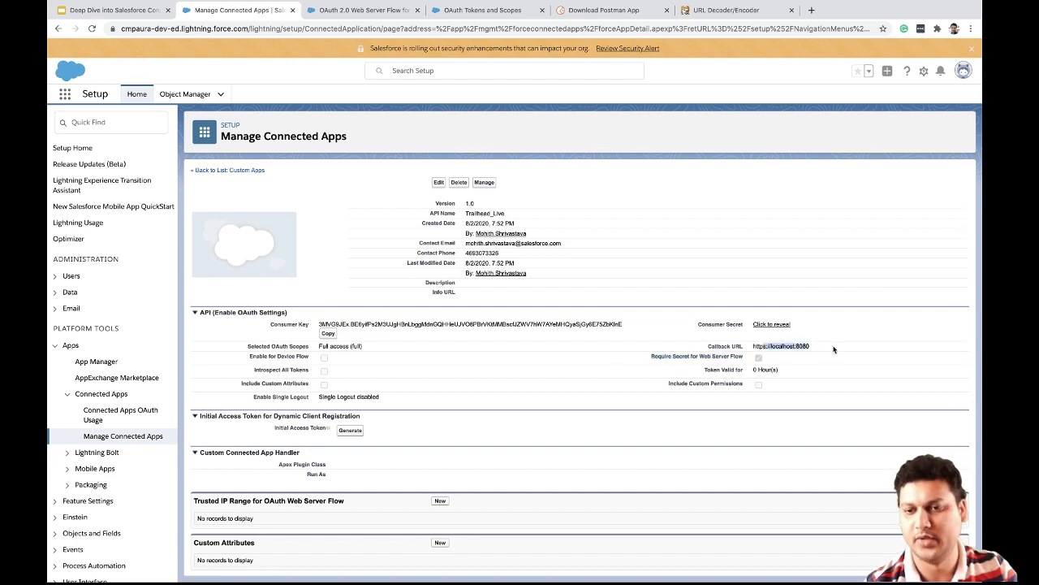
left_click(359, 12)
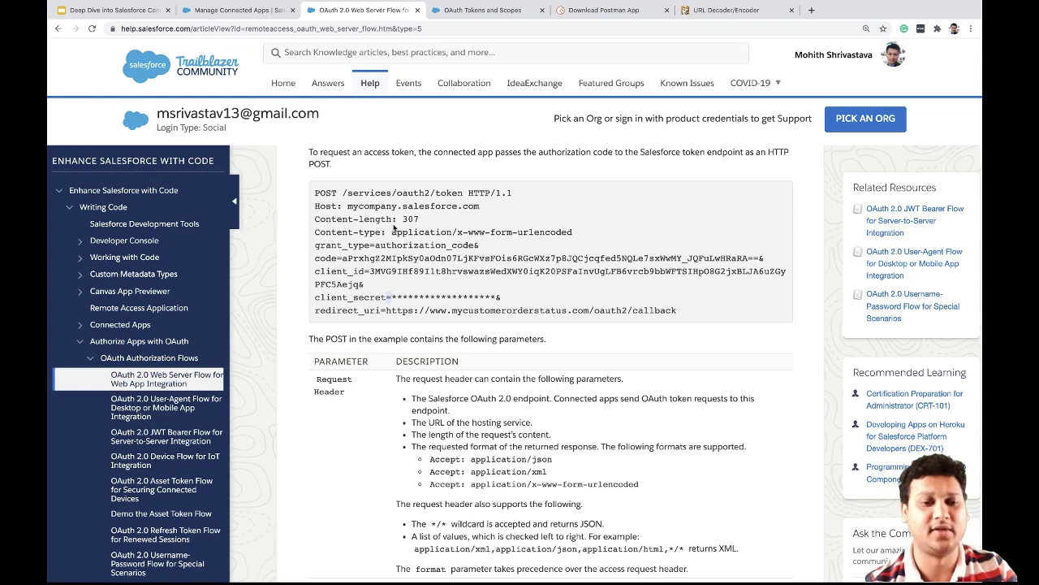
scroll(411, 355, "down", 2)
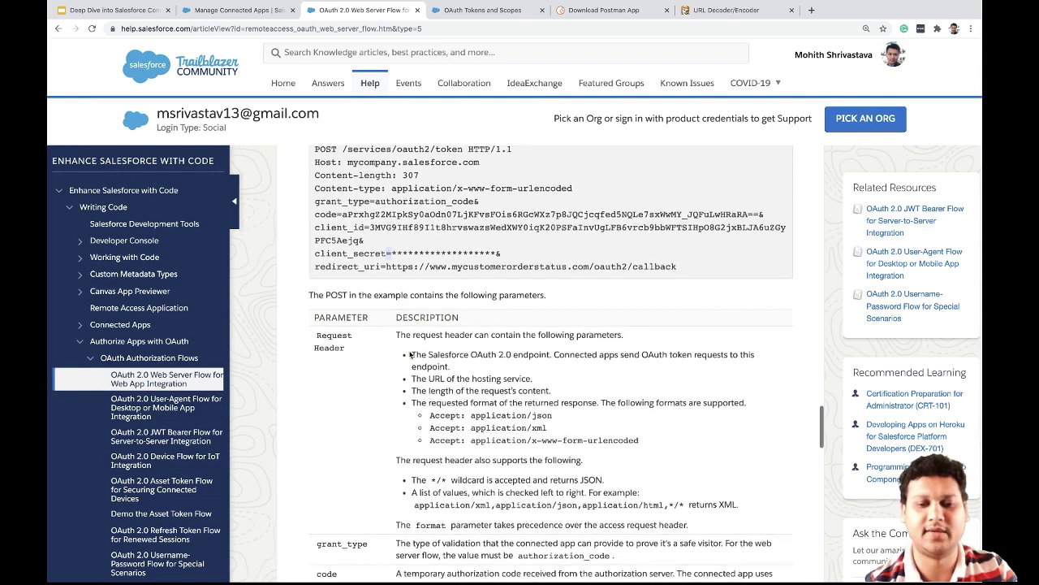
scroll(410, 355, "up", 1)
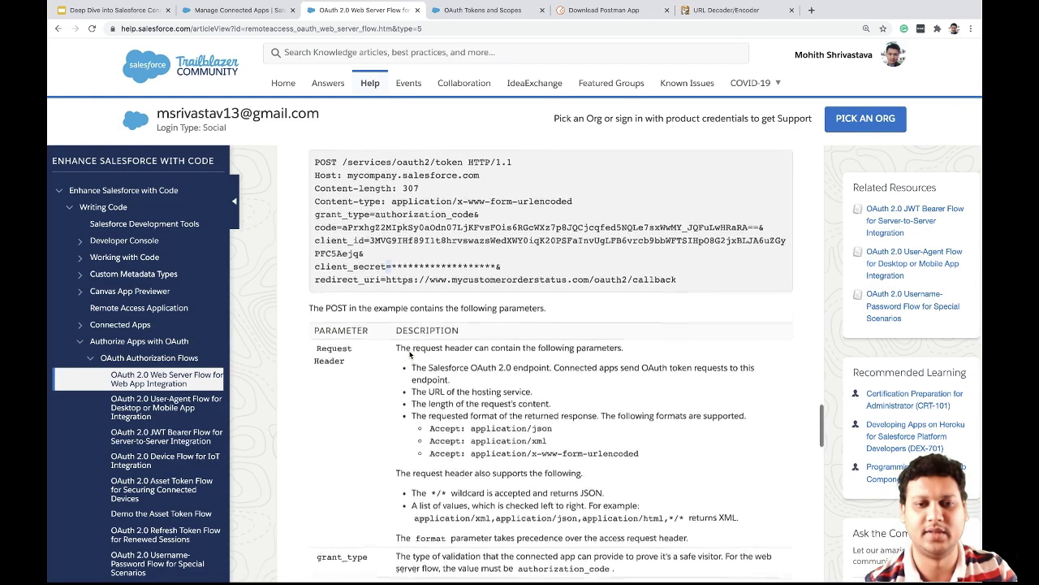
key("ctrl+Left")
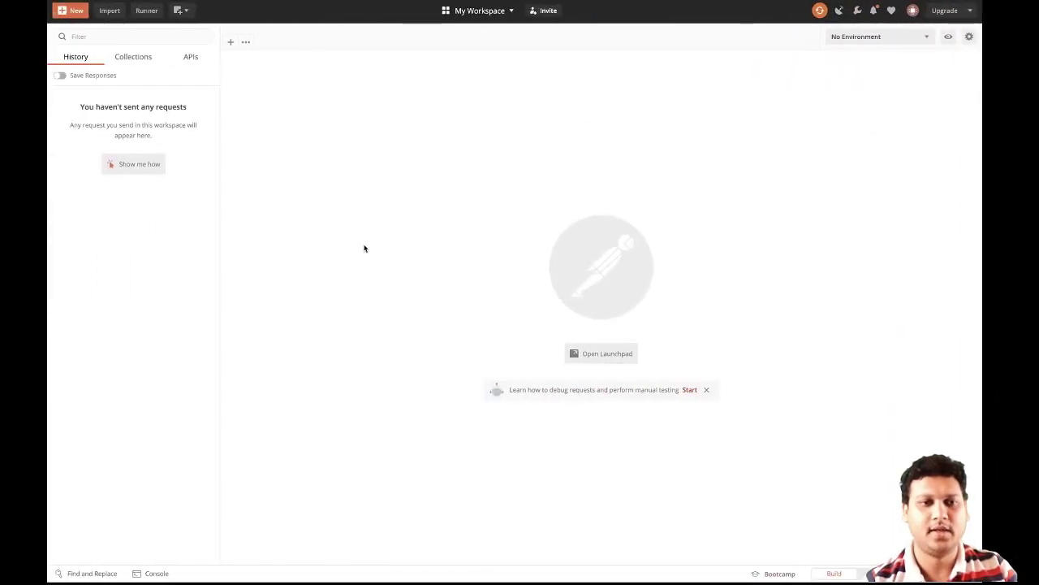
Step: Create a new POST request and start its URL with the Salesforce login domain
left_click(232, 45)
left_click(256, 87)
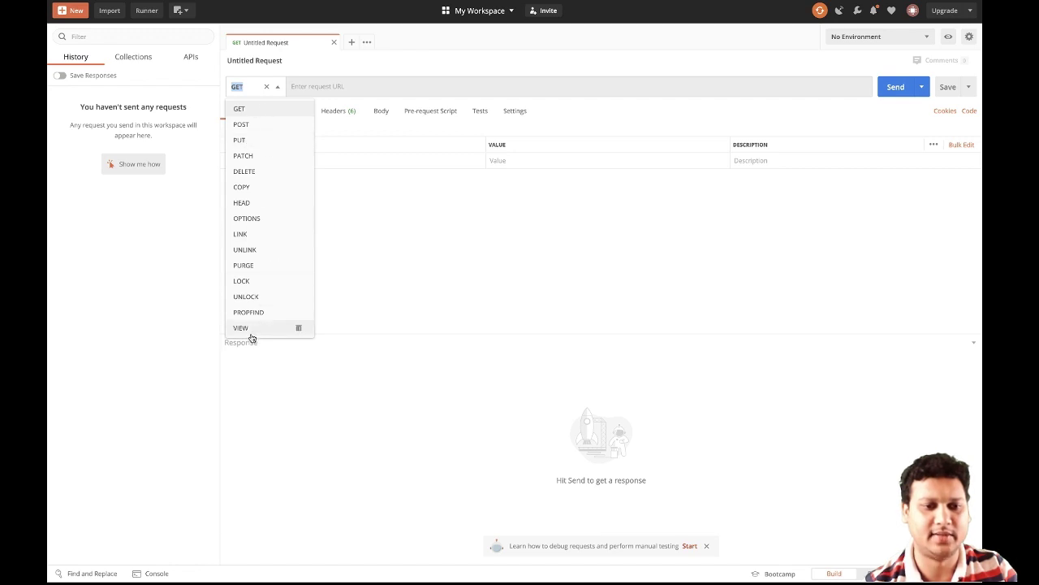
left_click(264, 123)
left_click(312, 87)
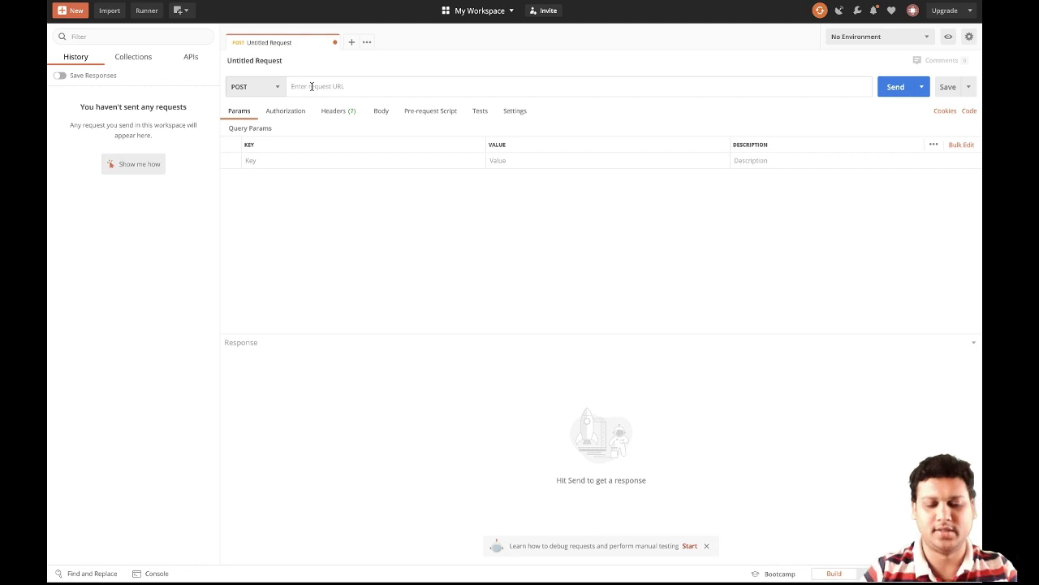
type("h")
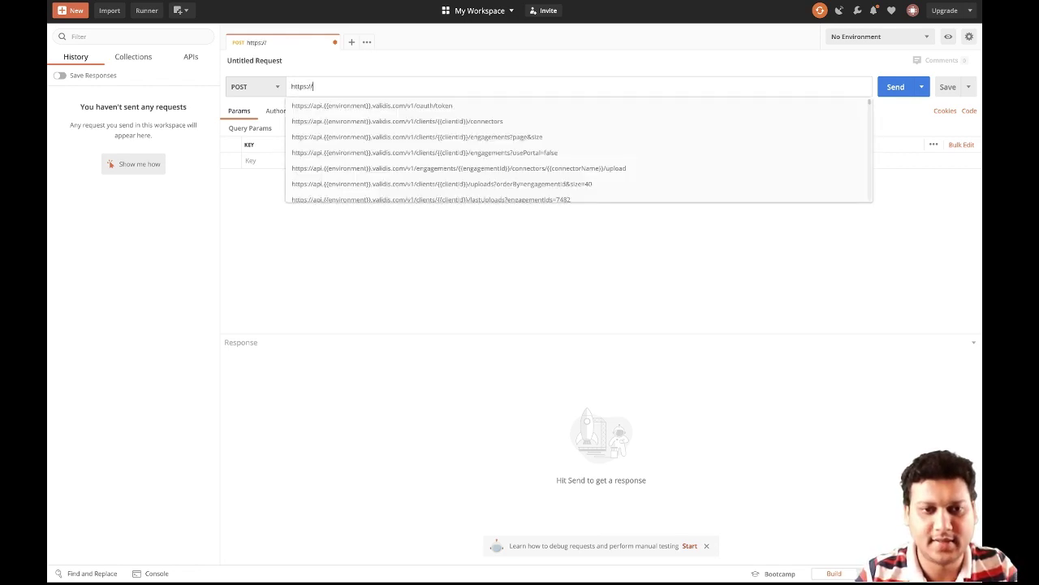
type("ttps://")
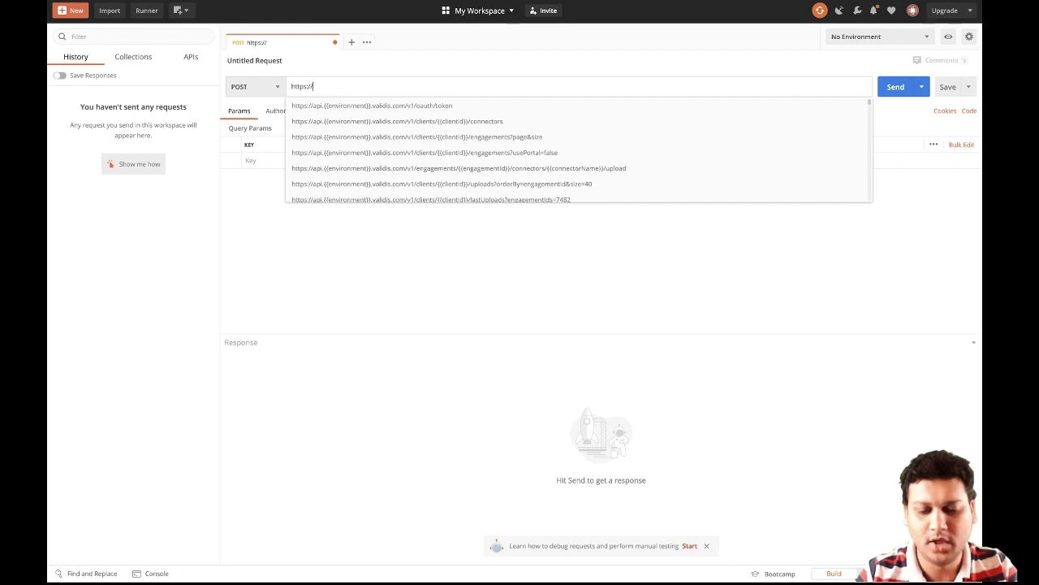
type("logo")
type("i")
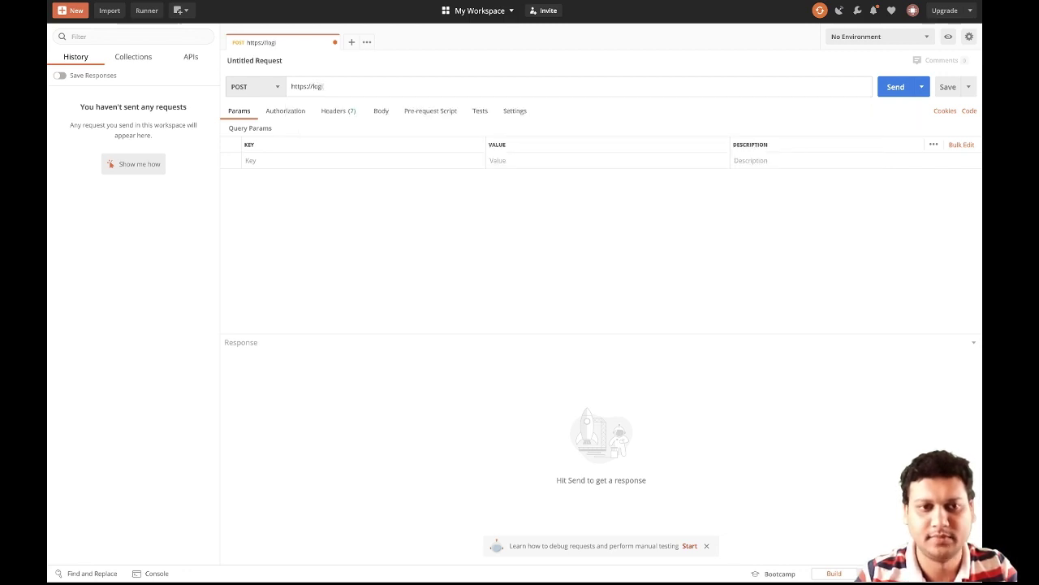
type("force.com/")
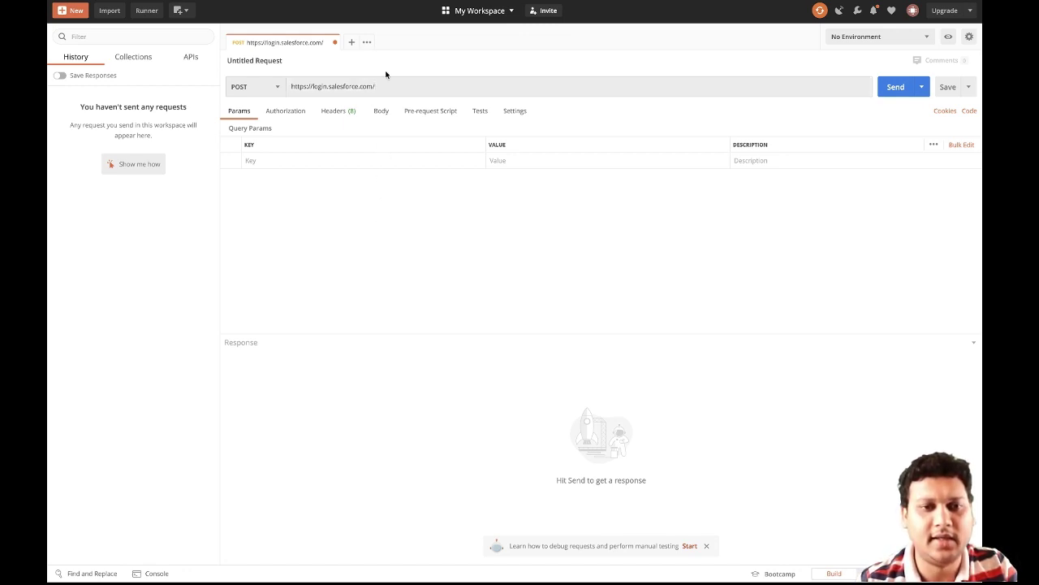
Step: Copy /services/oauth2/token from the help article and append it to the request URL
key("ctrl+Right")
scroll(443, 327, "down", 1)
scroll(442, 327, "up", 2)
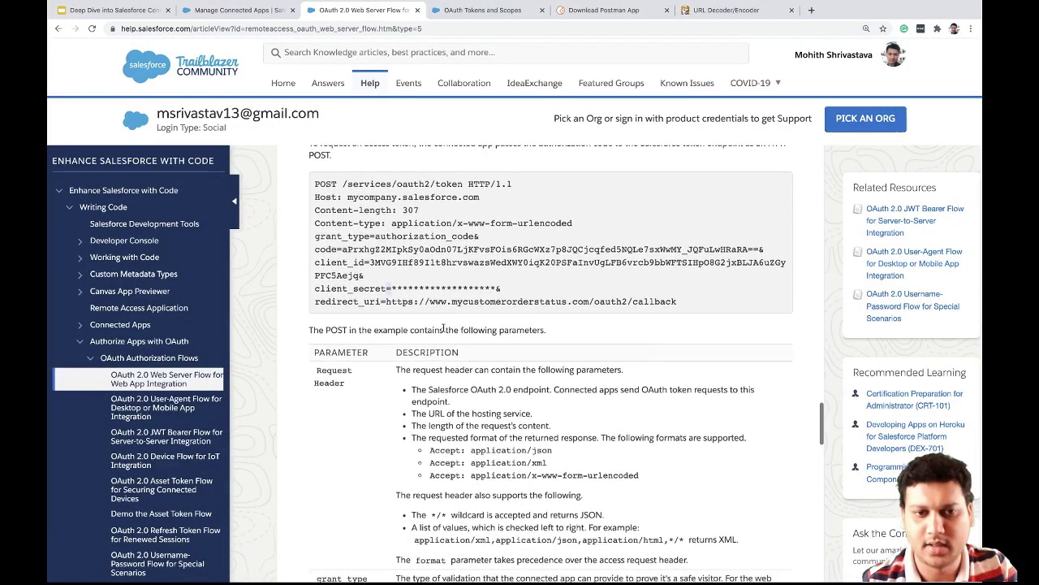
left_click_drag(343, 185, 461, 186)
key("super+c")
key("ctrl+Left")
left_click(396, 89)
key("super+v")
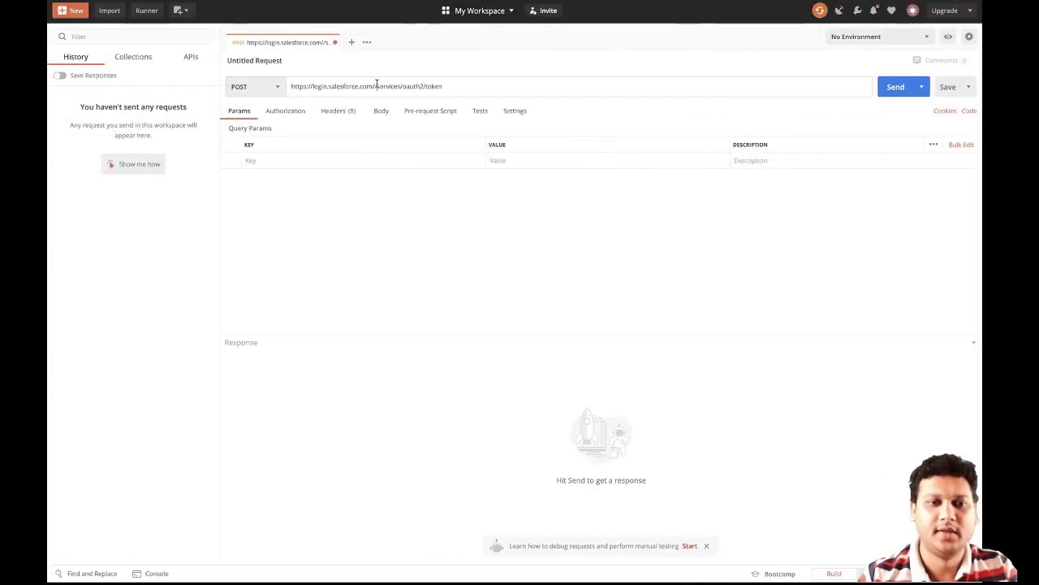
Step: Set the request body type to x-www-form-urlencoded
left_click(341, 161)
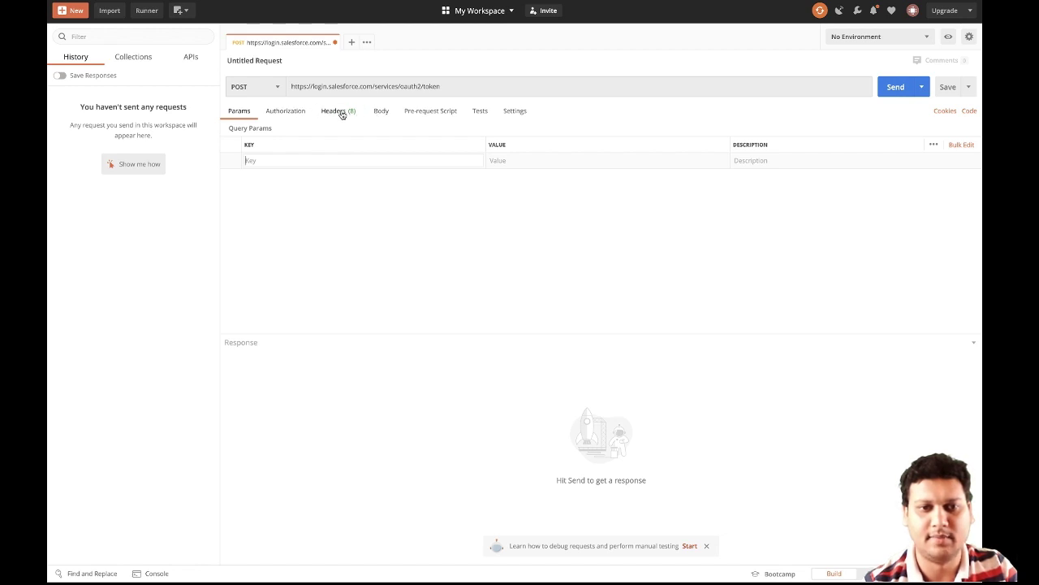
left_click(295, 111)
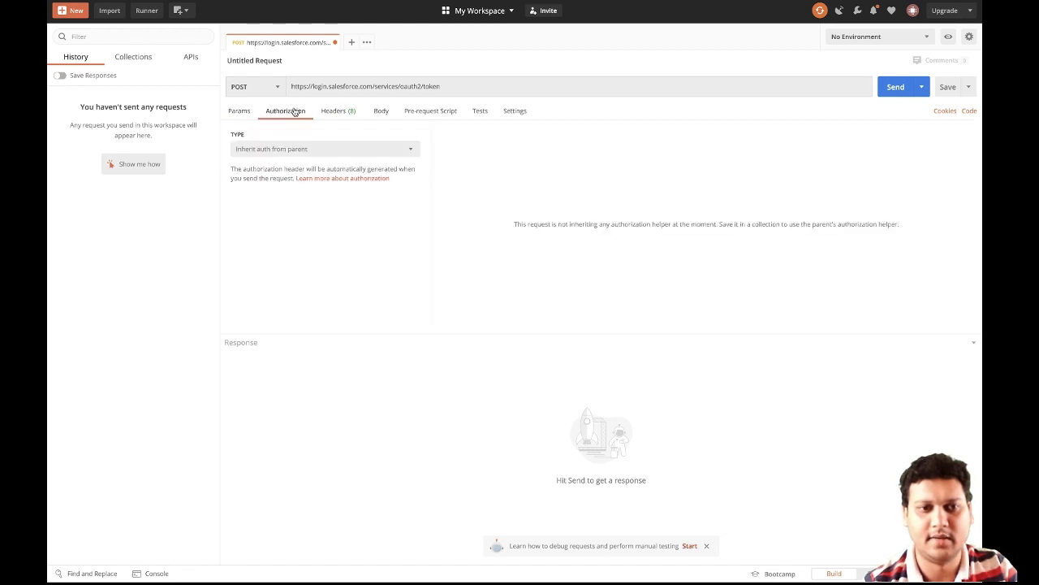
left_click(336, 111)
left_click(382, 112)
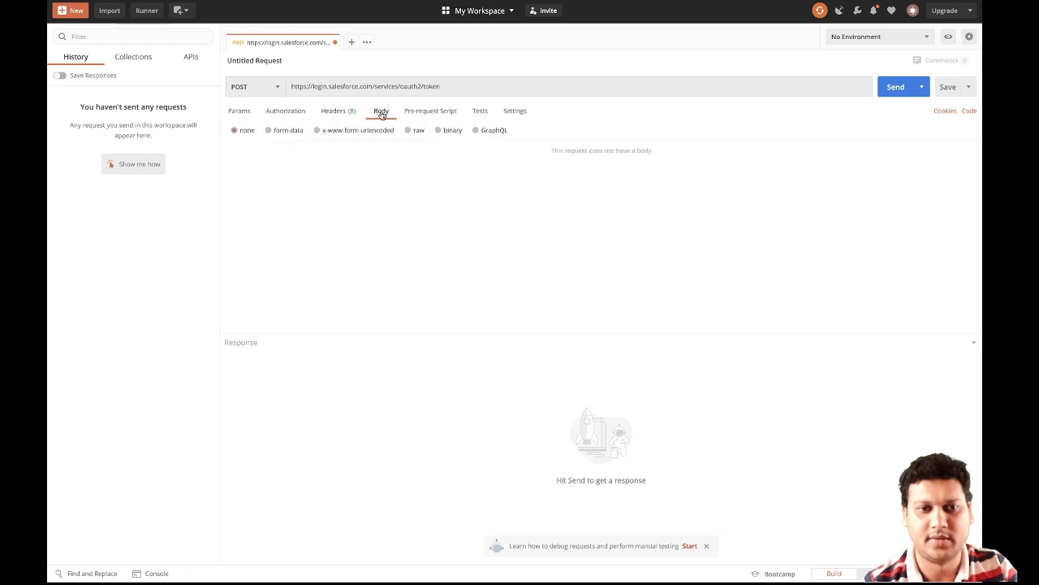
left_click(317, 131)
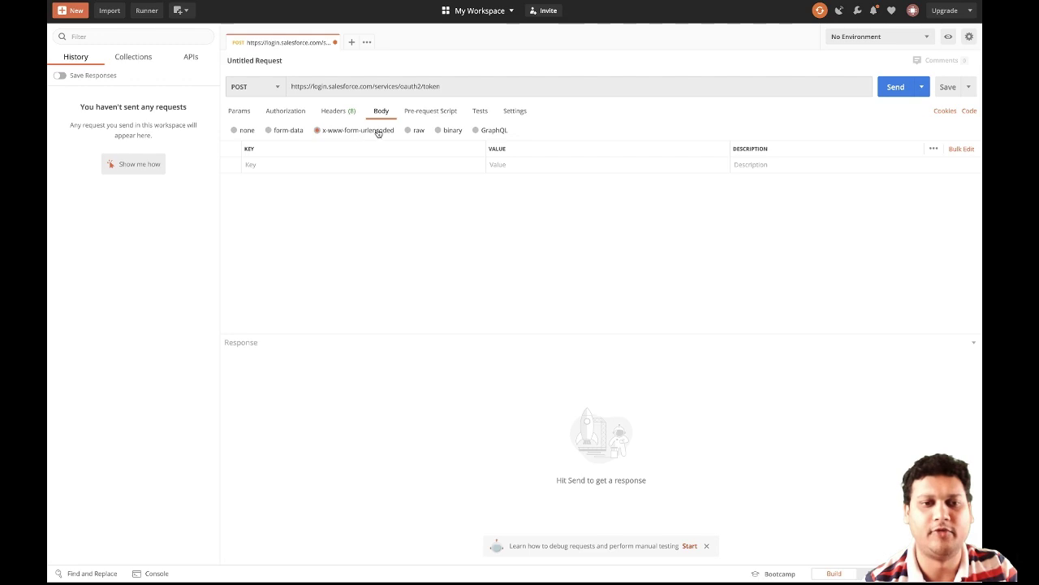
Step: Add grant_type = authorization_code as the first body parameter, copied from the Salesforce docs
key("ctrl+Right")
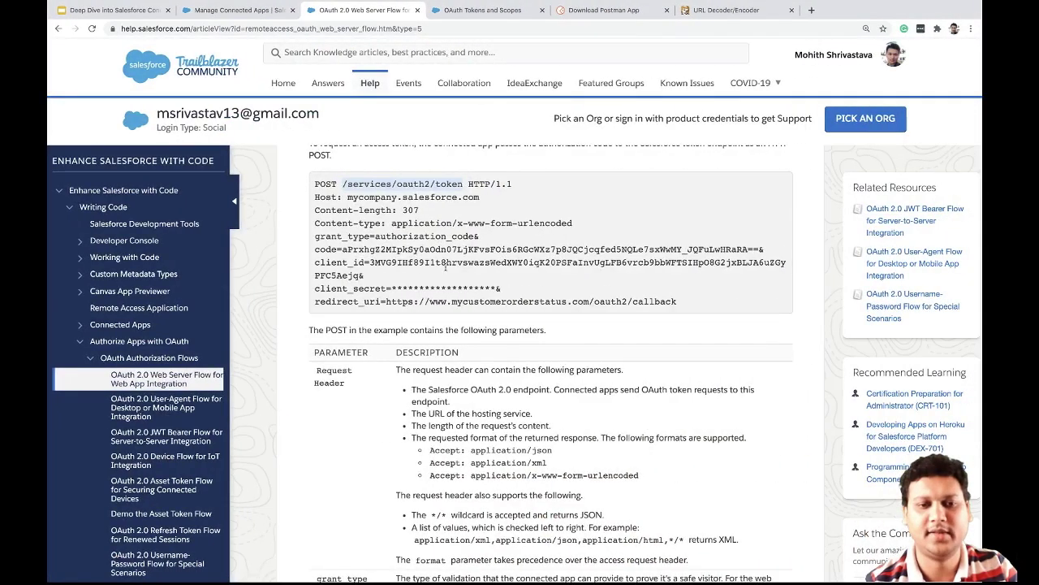
key("ctrl+Left")
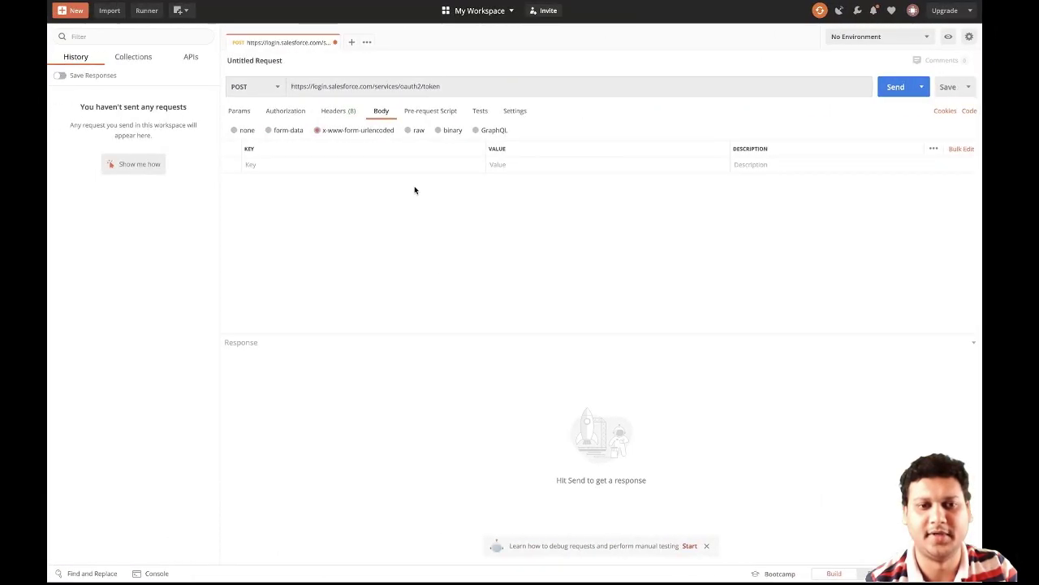
key("ctrl+Right")
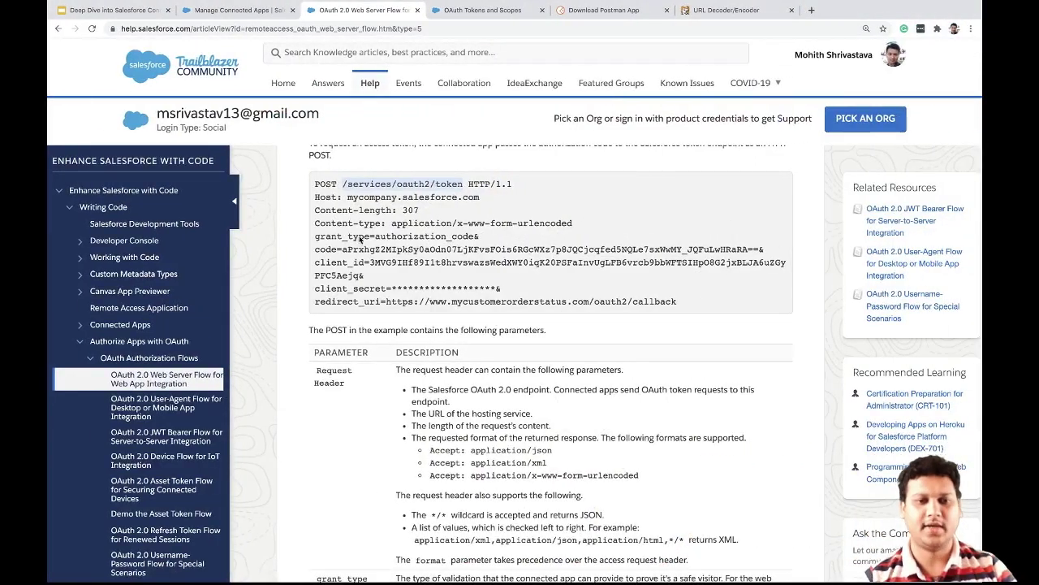
left_click(364, 238)
double_click(346, 238)
key("ctrl+c")
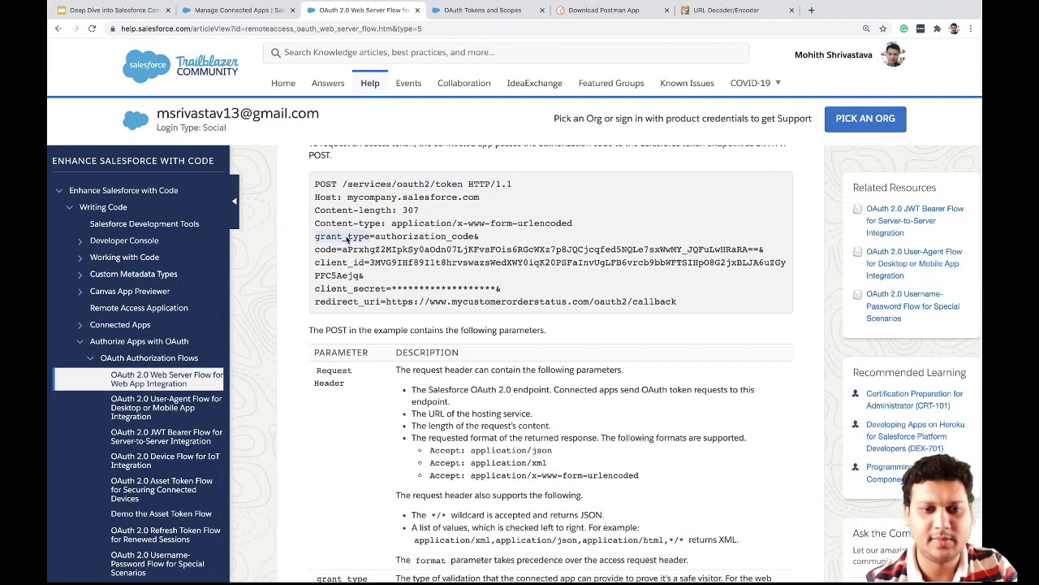
key("ctrl+Left")
left_click(319, 164)
key("ctrl+v")
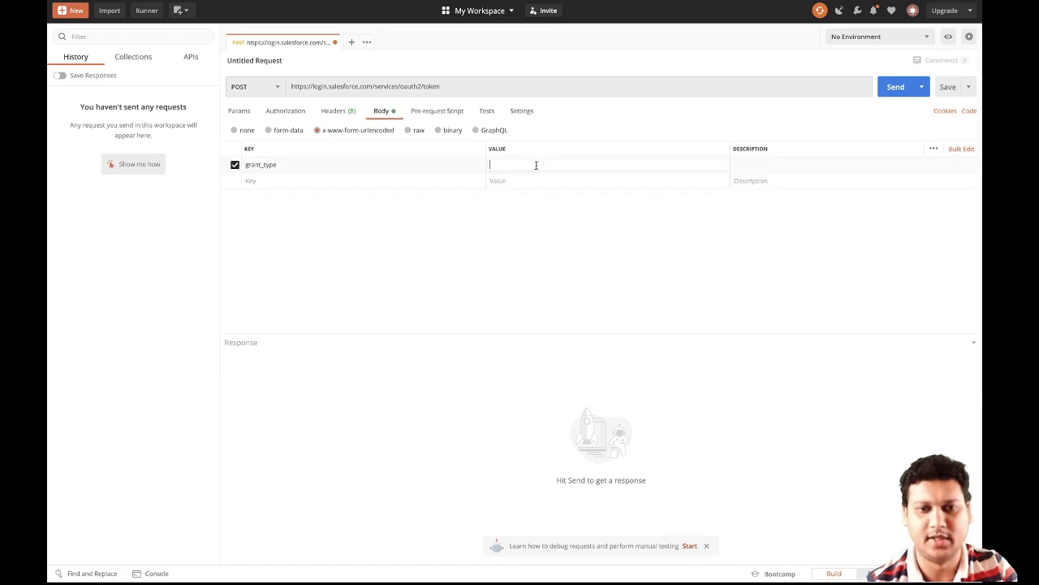
key("ctrl+Right")
left_click_drag(472, 241, 376, 242)
key("ctrl+c")
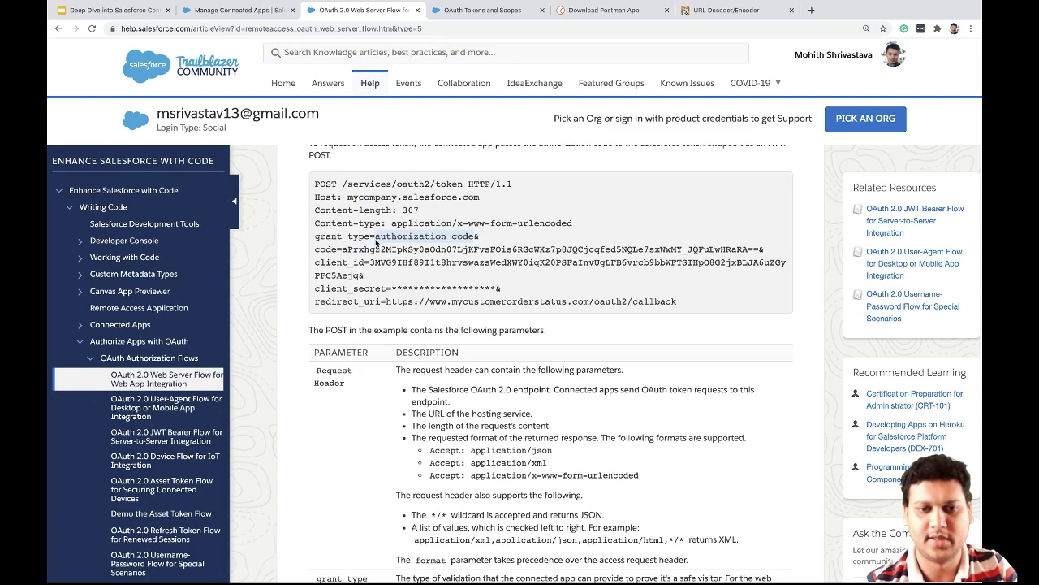
key("ctrl+Left")
left_click(501, 165)
key("ctrl+v")
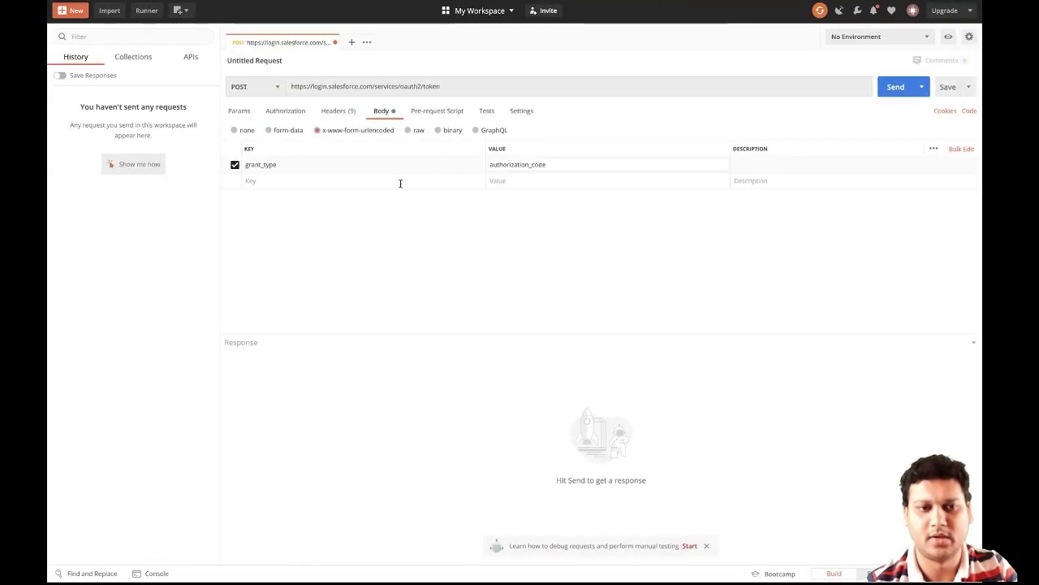
Step: Copy Content-type from the OAuth example and paste it as the next body key
key("ctrl+Right")
left_click_drag(383, 225, 311, 227)
key("ctrl+c")
key("ctrl+Left")
left_click(292, 180)
key("ctrl+v")
key("ctrl+Right")
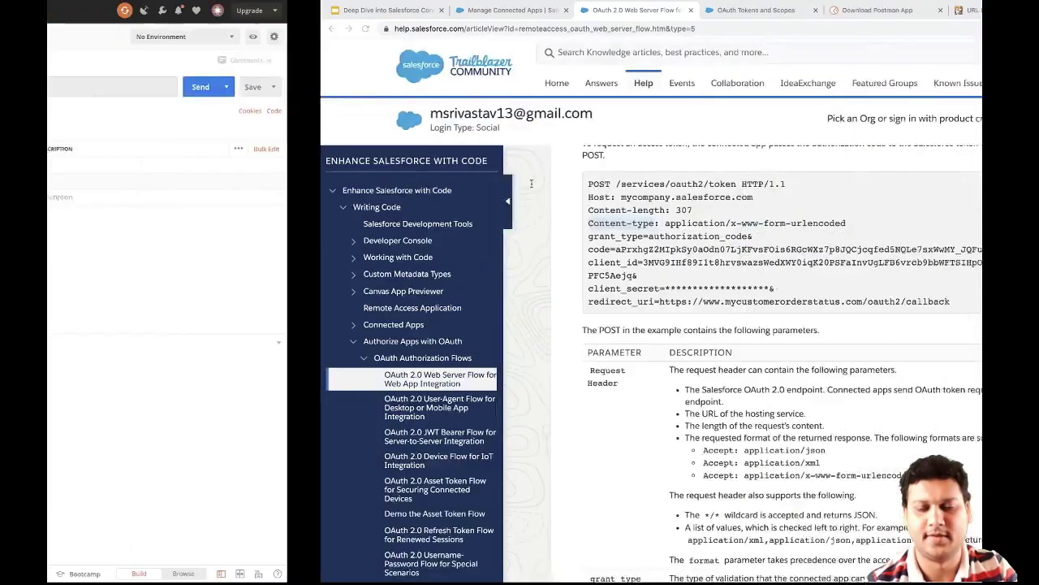
Step: Set the Content-type value to application/x-www-form-urlencoded from the OAuth Web Server Flow article
left_click_drag(578, 226, 398, 225)
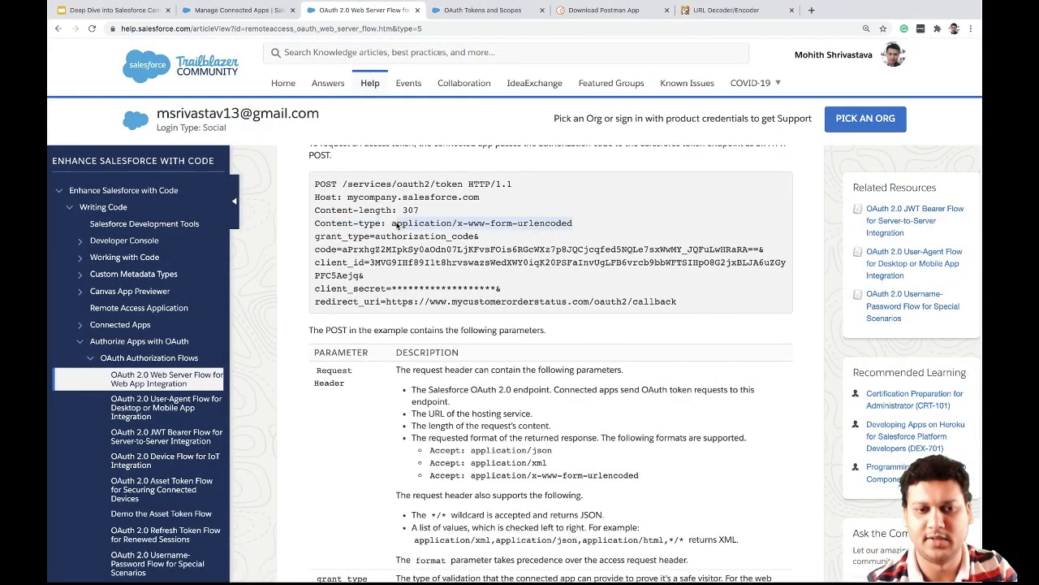
scroll(391, 225, "left", 5)
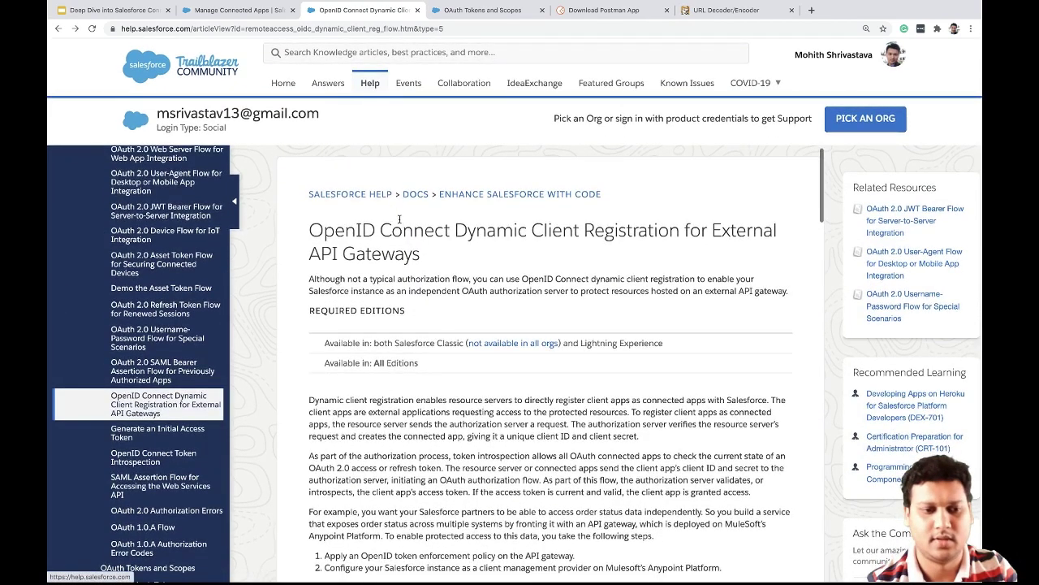
scroll(172, 280, "up", 2)
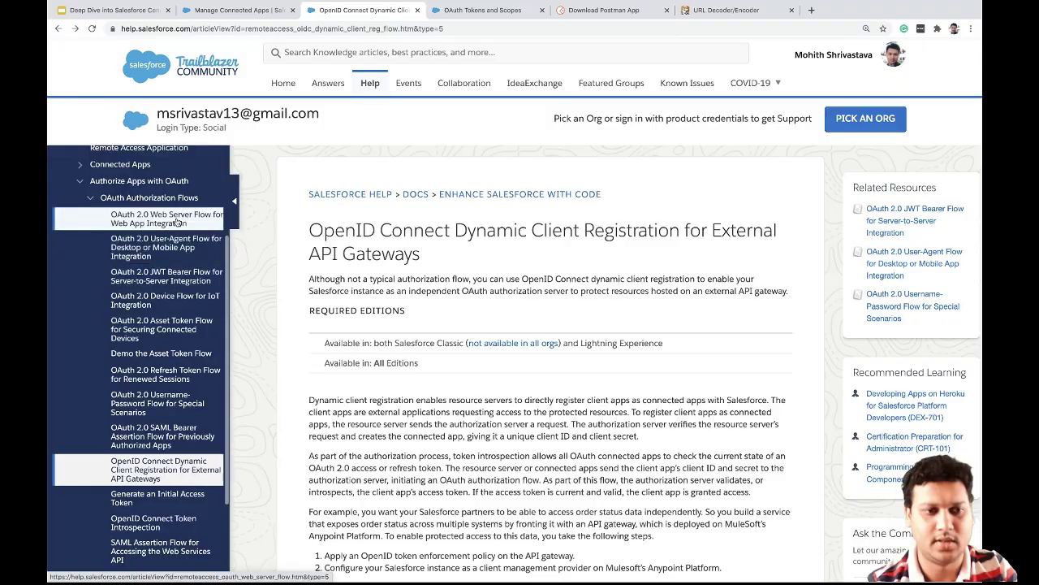
left_click(166, 219)
scroll(445, 308, "down", 20)
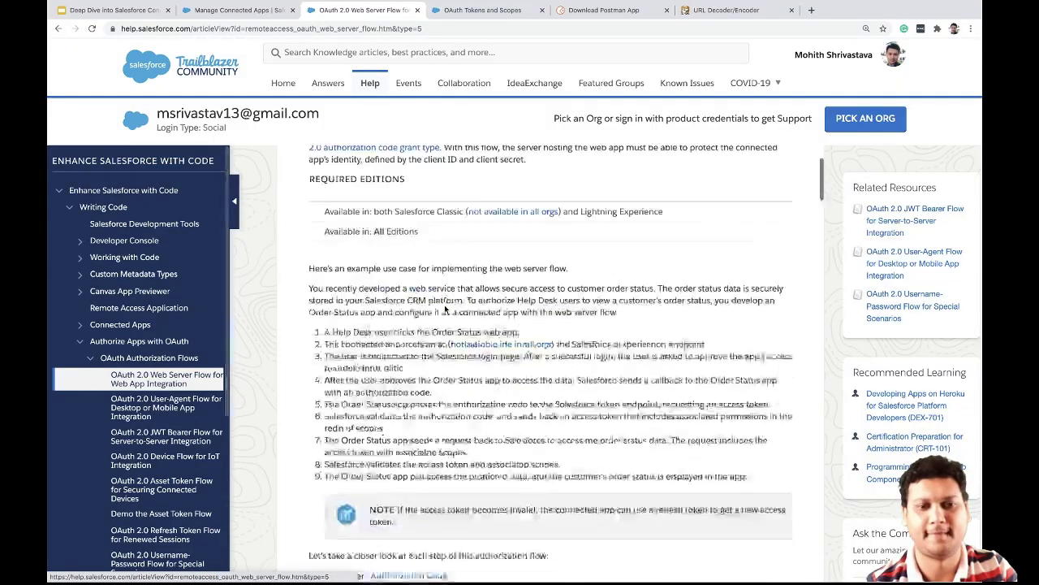
scroll(445, 309, "down", 15)
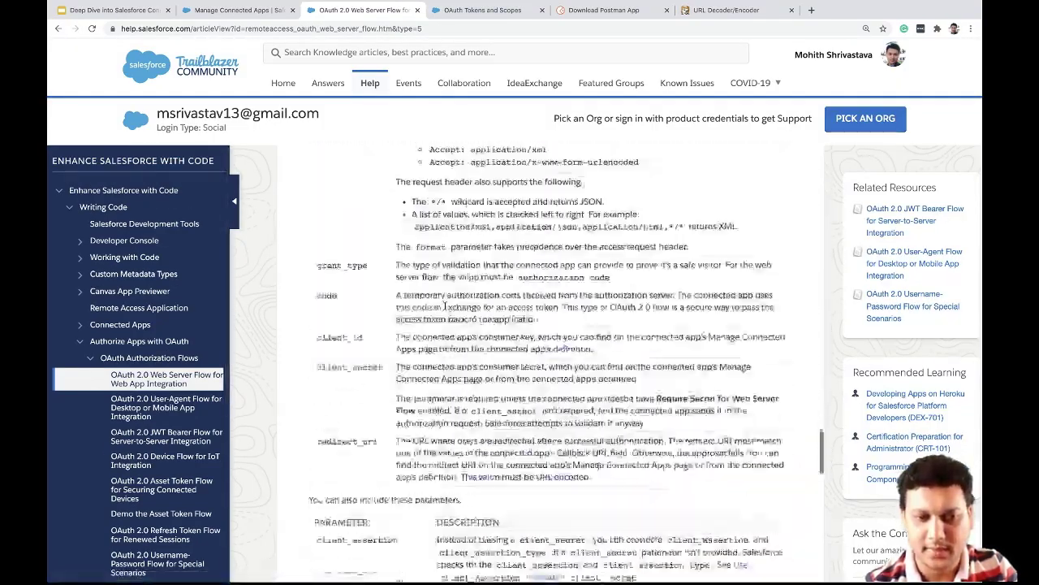
scroll(445, 309, "up", 8)
scroll(445, 307, "up", 3)
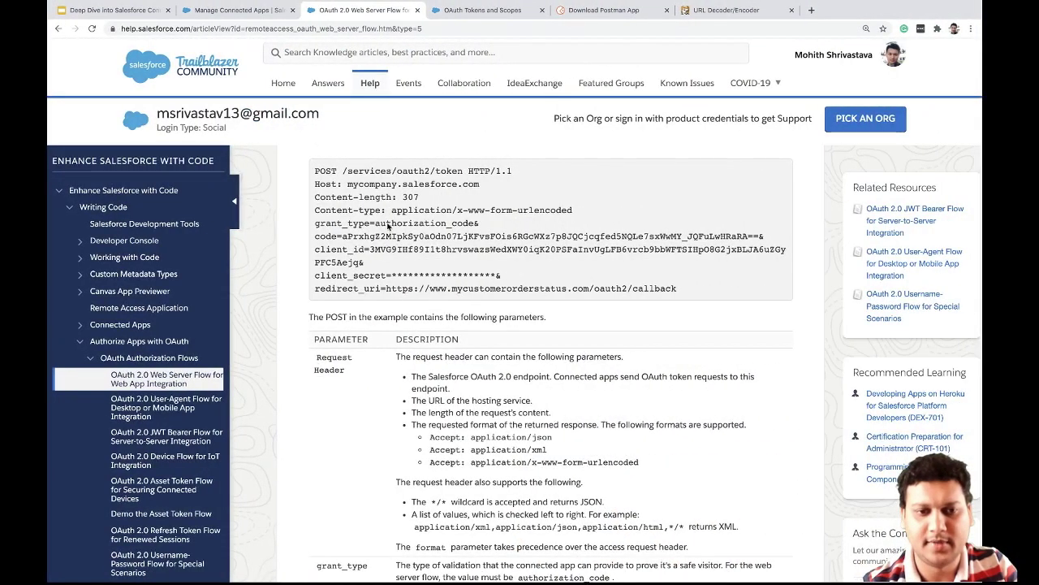
left_click_drag(393, 212, 573, 213)
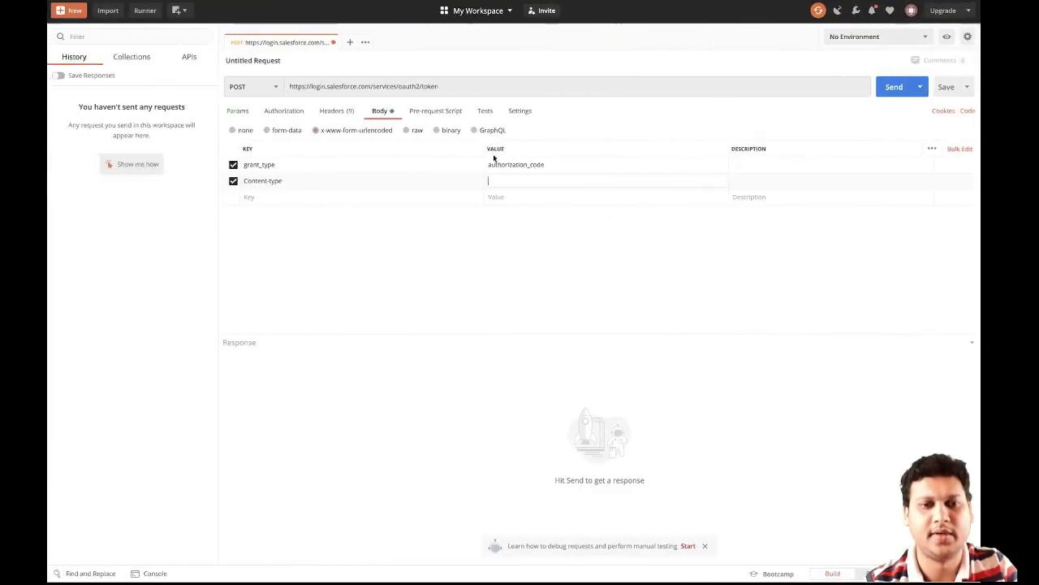
key("ctrl+v")
Step: Add another grant_type = authorization_code row and start a new key row
left_click(400, 195)
key("super+Tab")
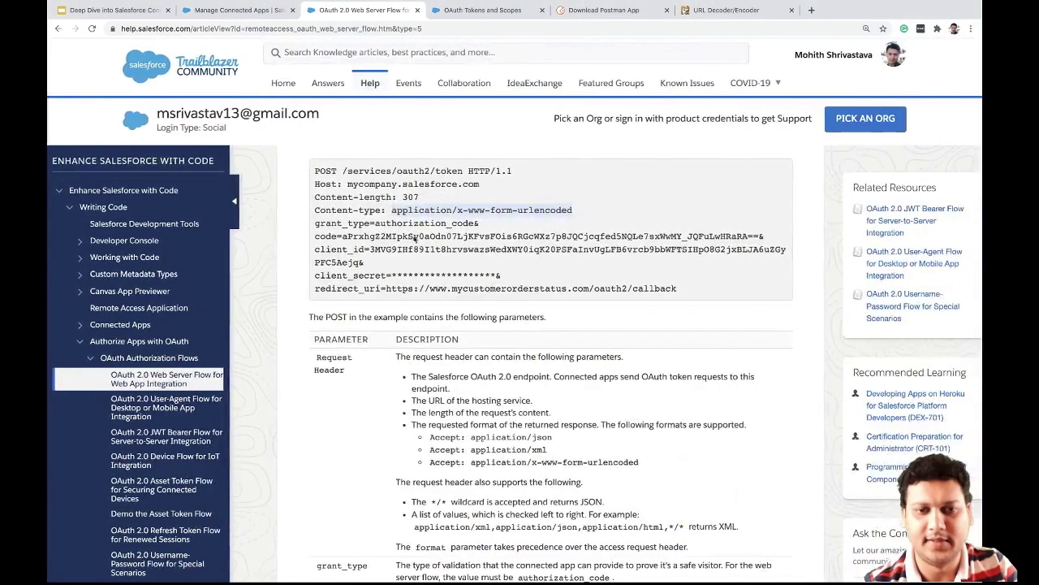
left_click_drag(370, 225, 312, 223)
key("super+c")
key("super+Tab")
key("super+v")
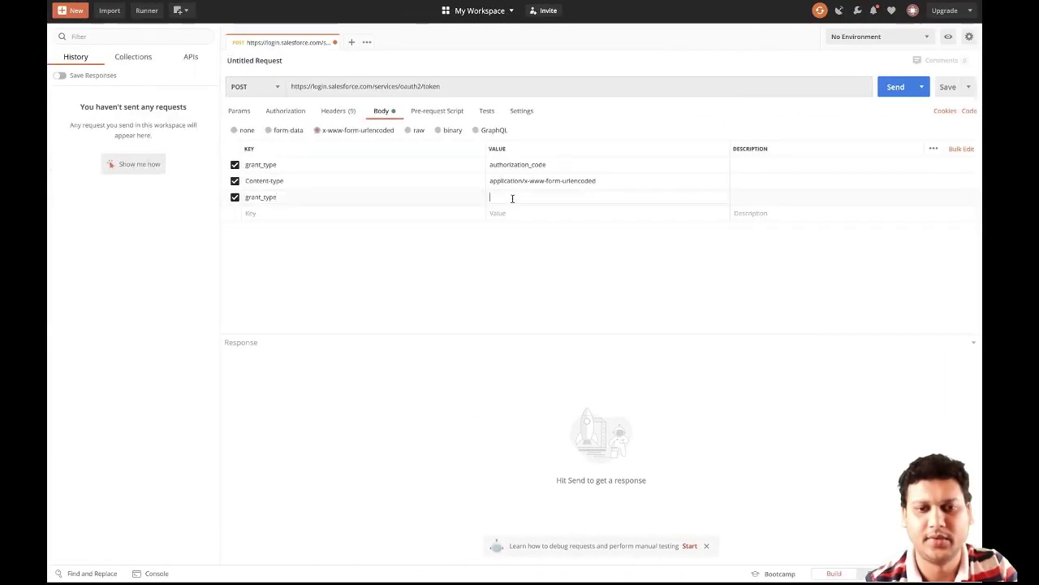
key("super+Tab")
left_click_drag(475, 223, 373, 232)
key("super+c")
key("super+Tab")
key("super+v")
left_click(398, 211)
key("super+Tab")
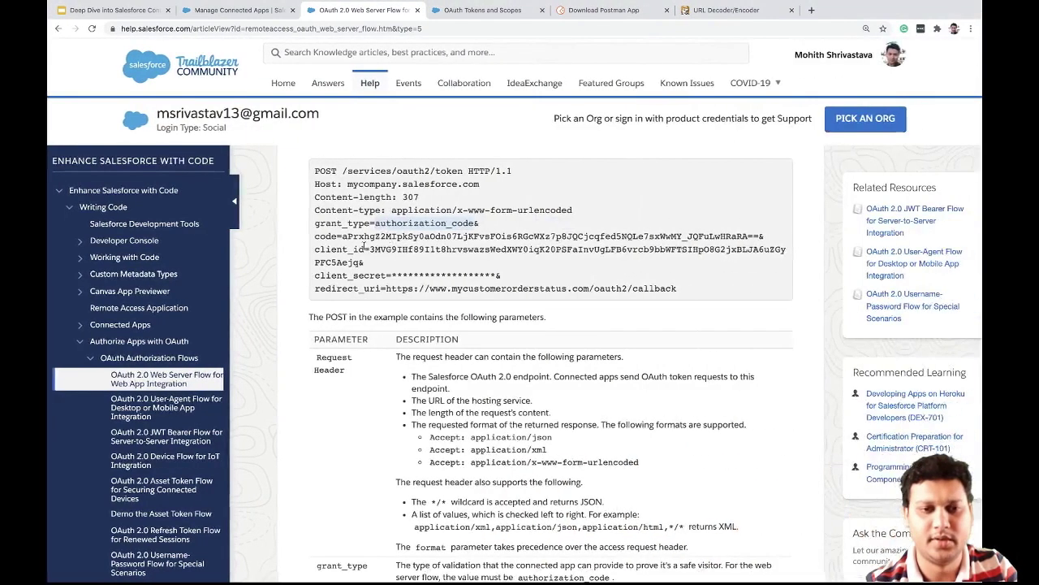
left_click(333, 238)
key("super+Tab")
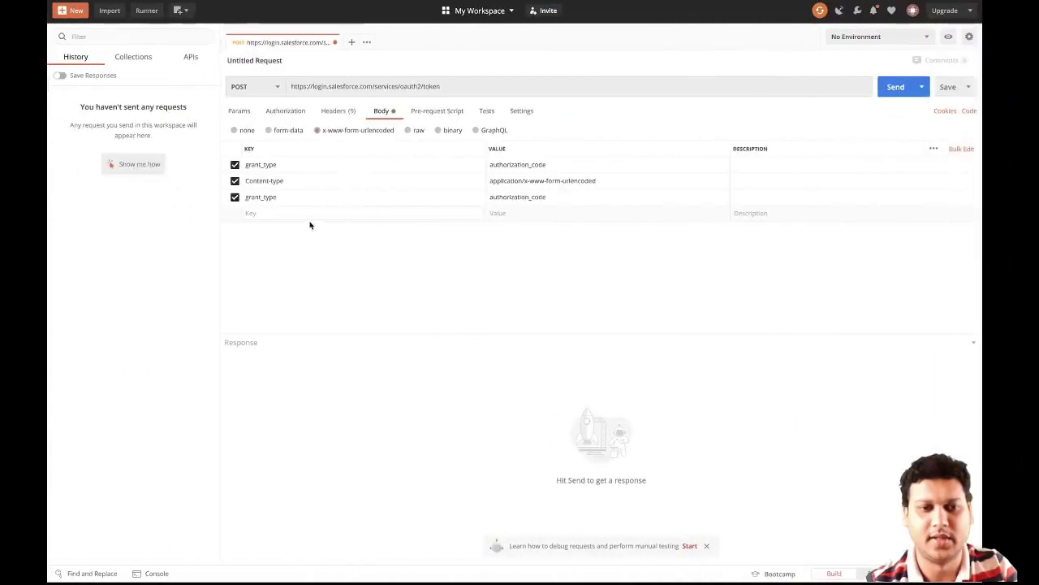
Step: Enter code as the new body key and select the code in the redirected address
type("code")
key("super+Tab")
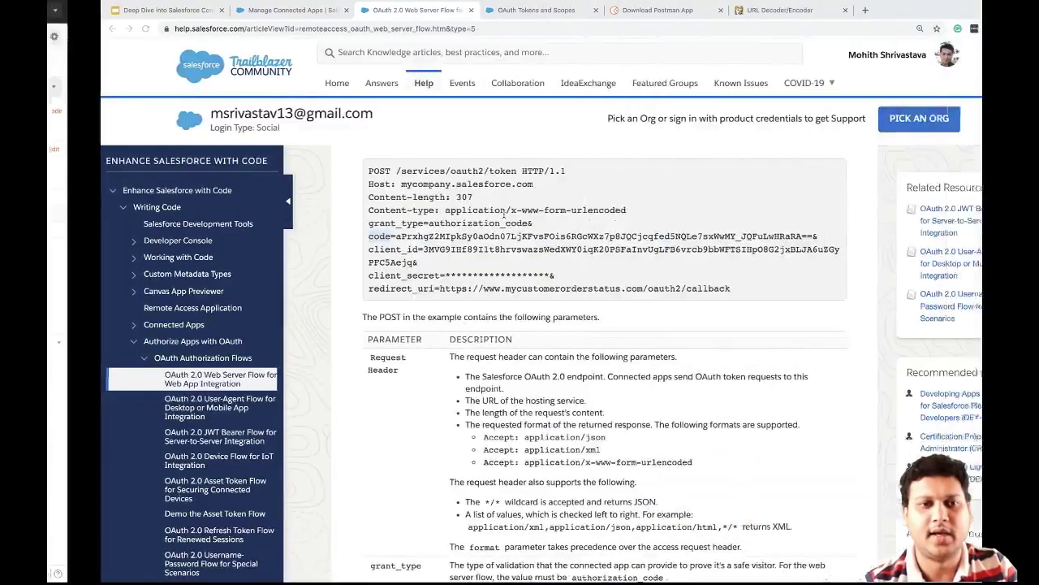
key("super+Tab")
key("super+Tab")
key("super+Tab")
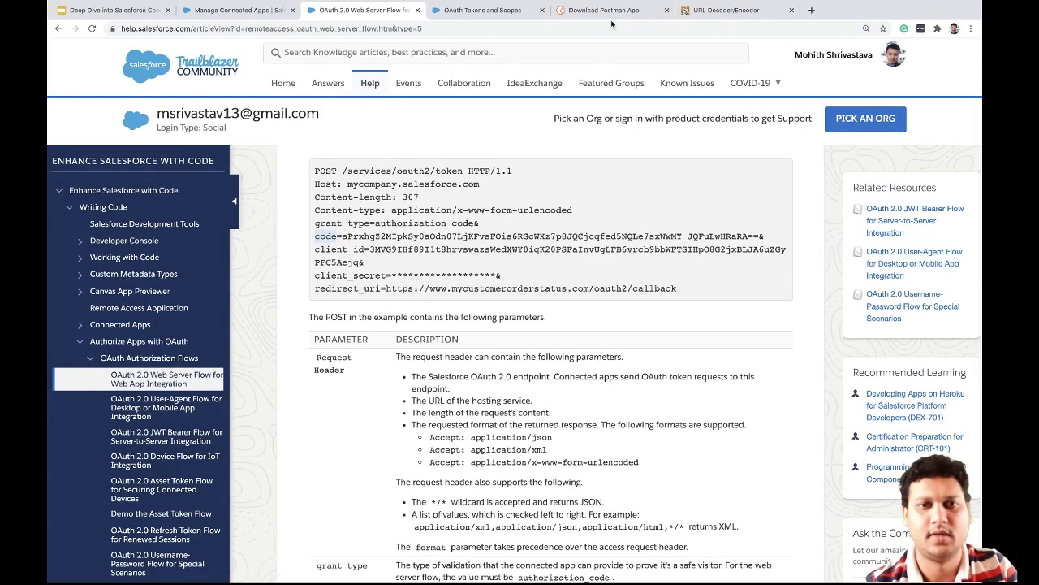
key("super+Tab")
key("super+Tab")
left_click(493, 33)
double_click(495, 32)
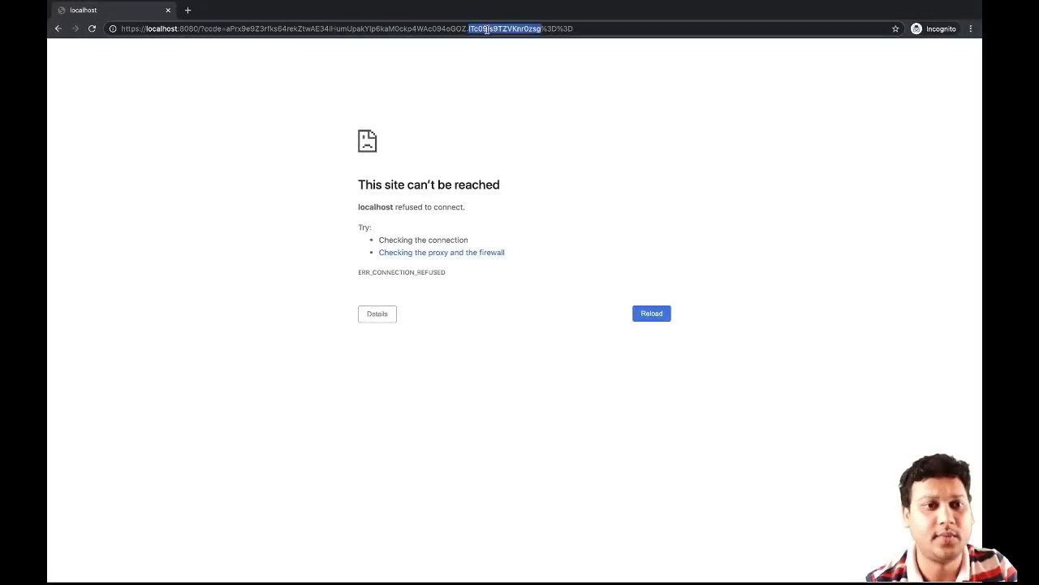
Step: Reload the saved authorize URL and select the authorization code in the localhost redirect URL
left_click(60, 29)
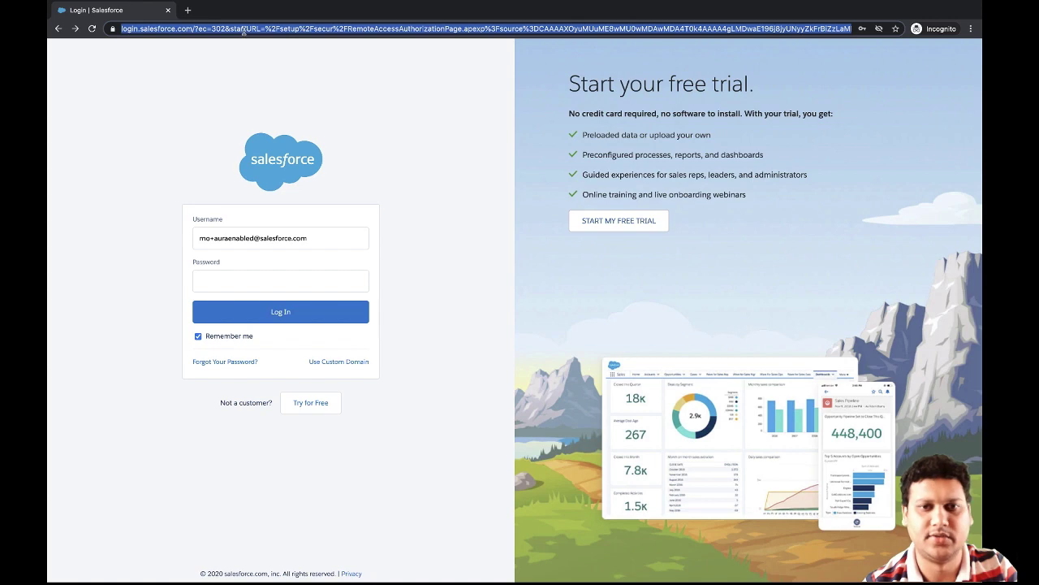
left_click(244, 30)
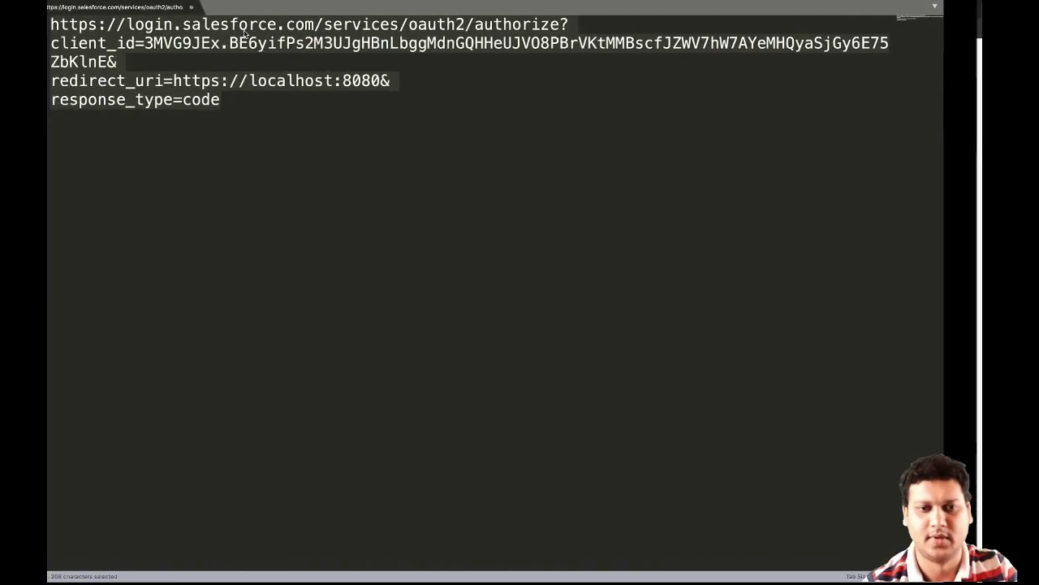
left_click_drag(272, 94, 54, 8)
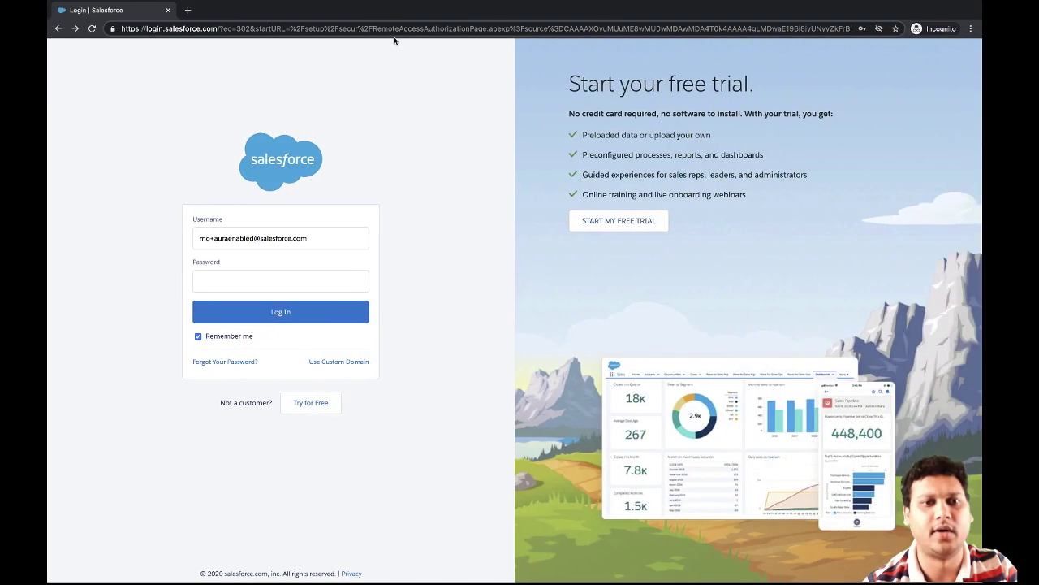
key("super+v")
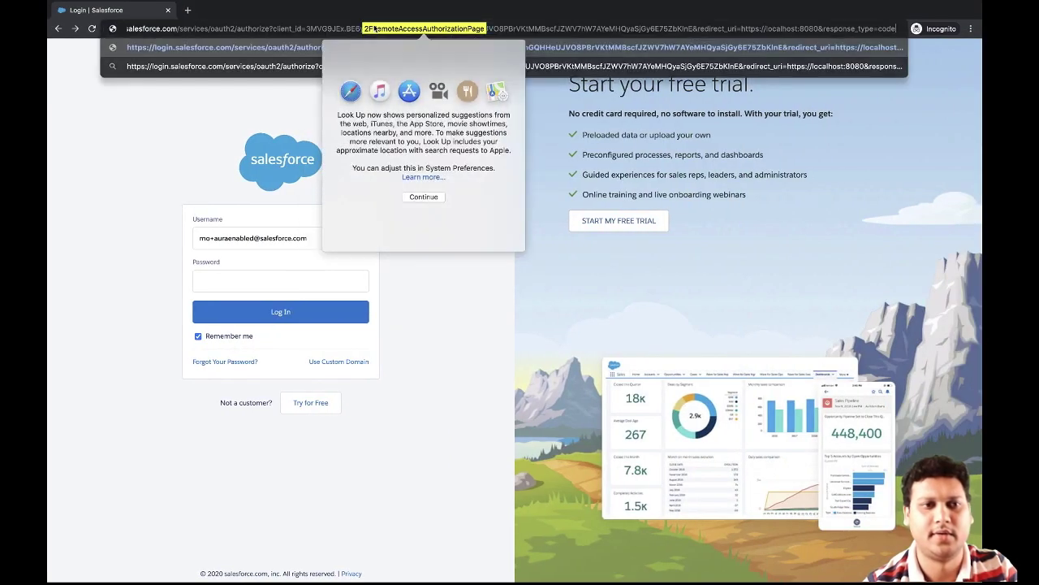
left_click(451, 268)
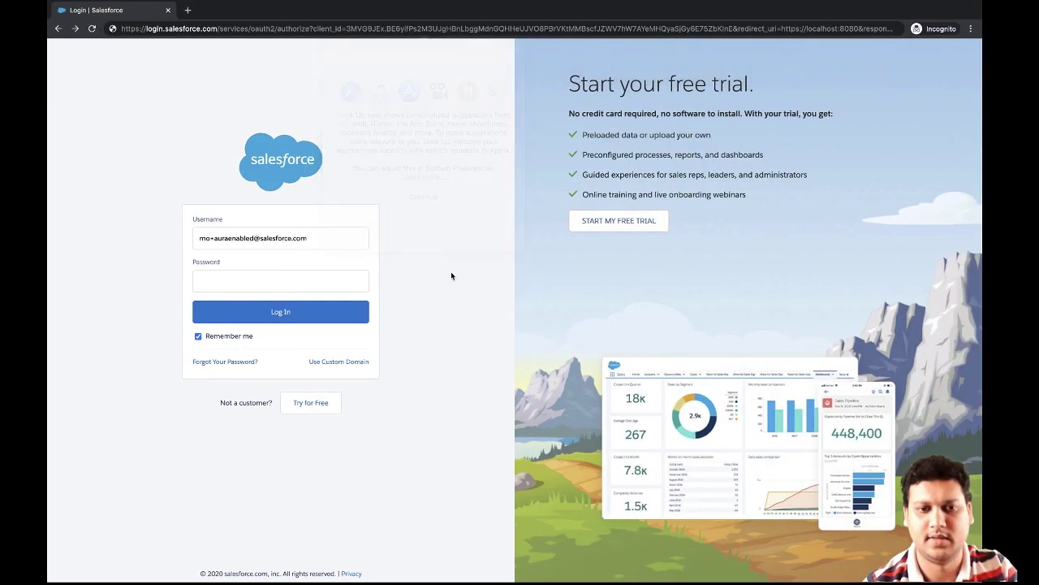
left_click(449, 28)
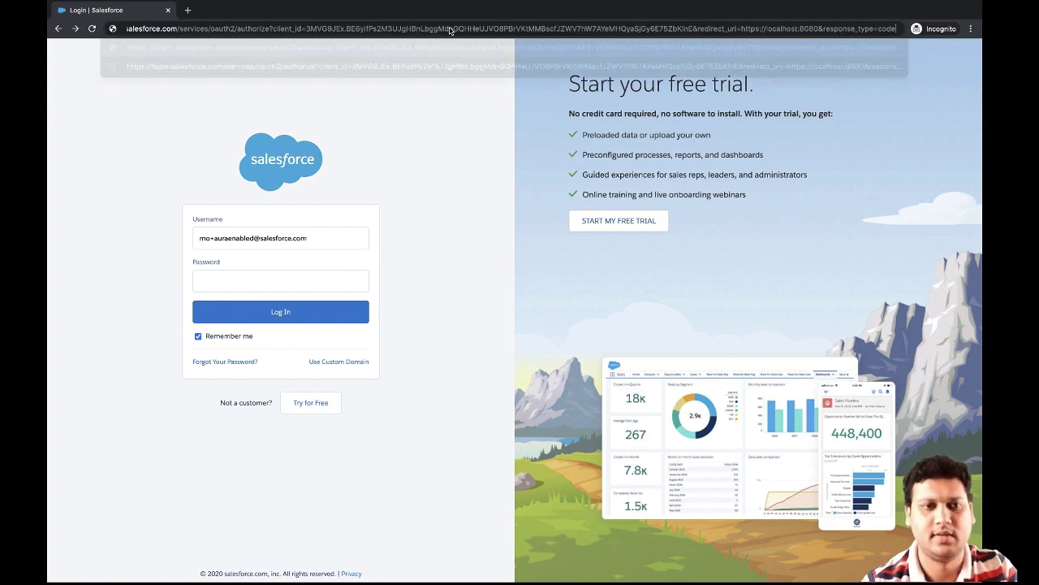
key("Return")
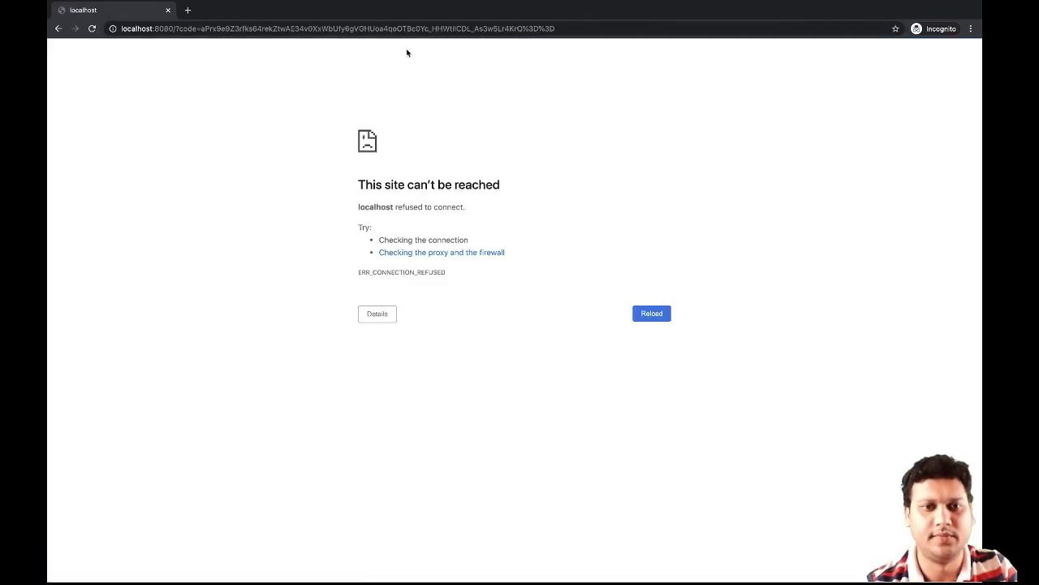
left_click_drag(201, 28, 543, 42)
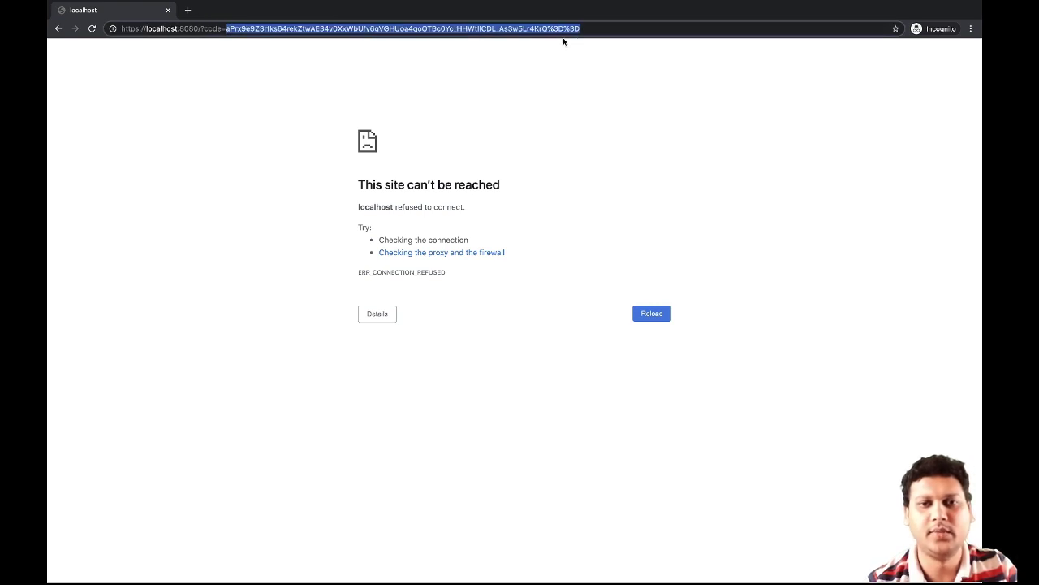
left_click_drag(588, 29, 224, 29)
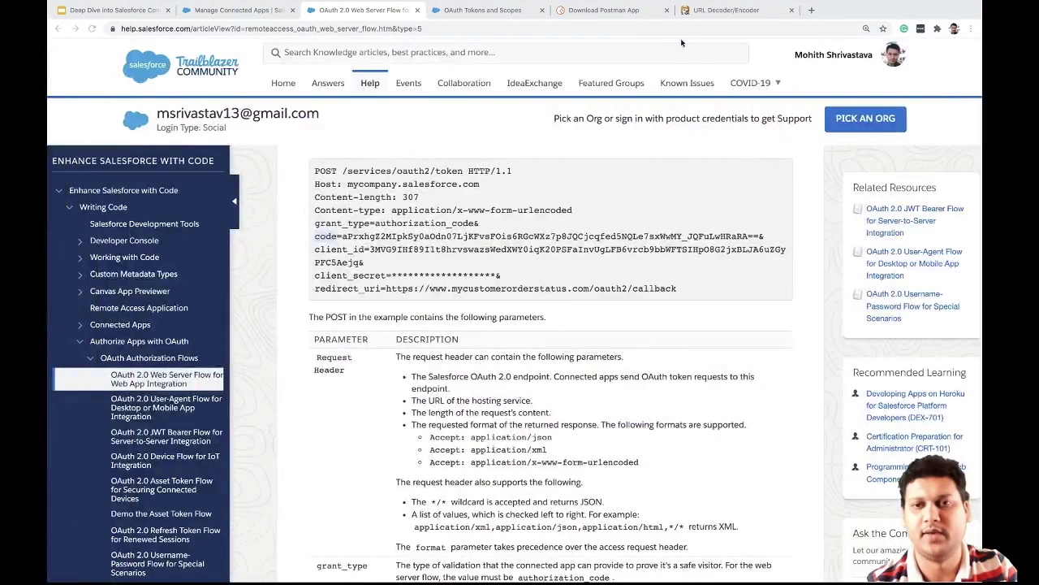
Step: URL-decode the authorization code and paste it as the code parameter's value
left_click(706, 10)
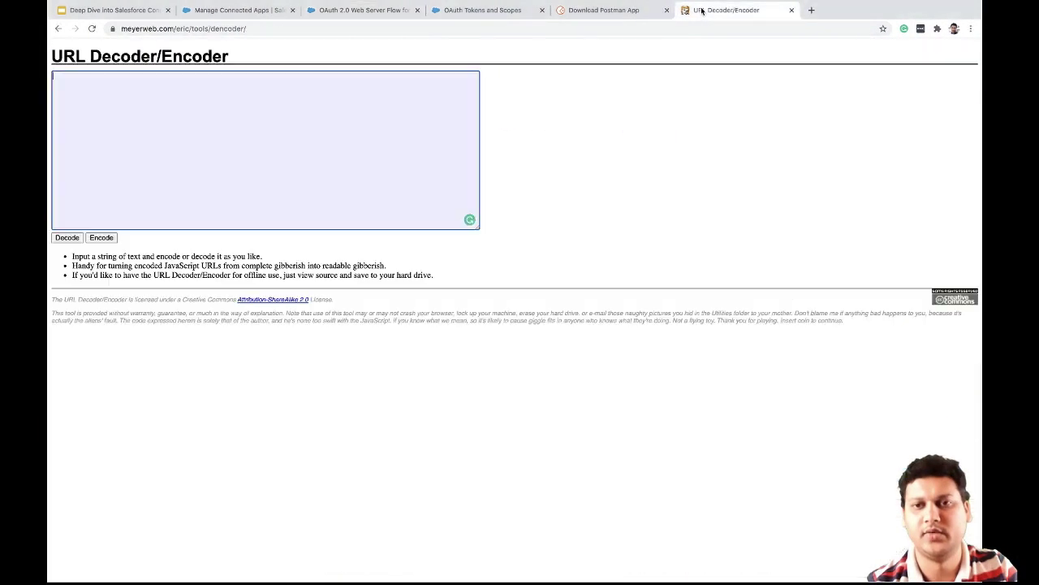
key("super+v")
left_click(67, 237)
left_click(386, 83)
key("super+a")
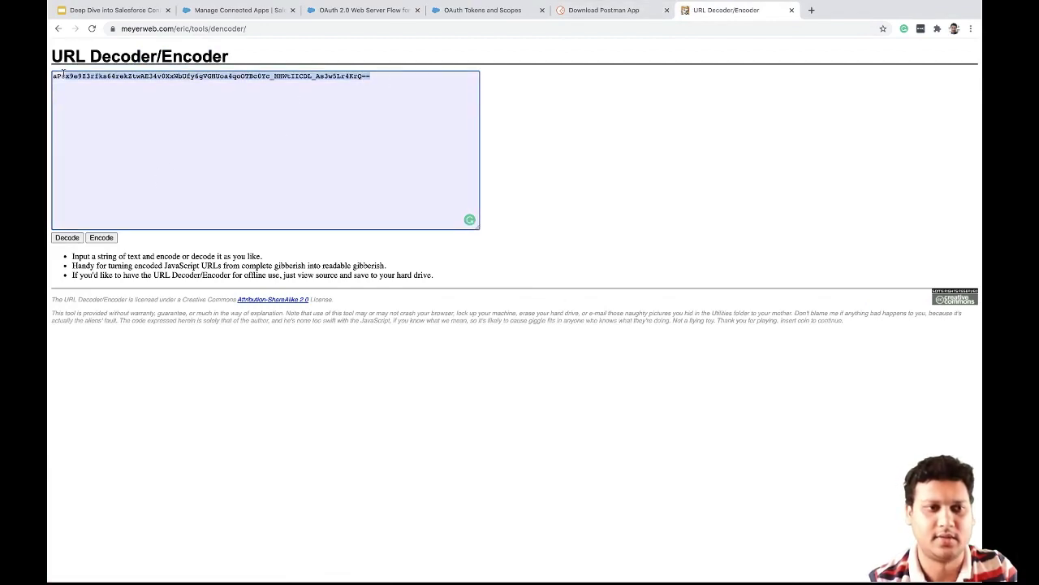
key("super+x")
key("super+Tab")
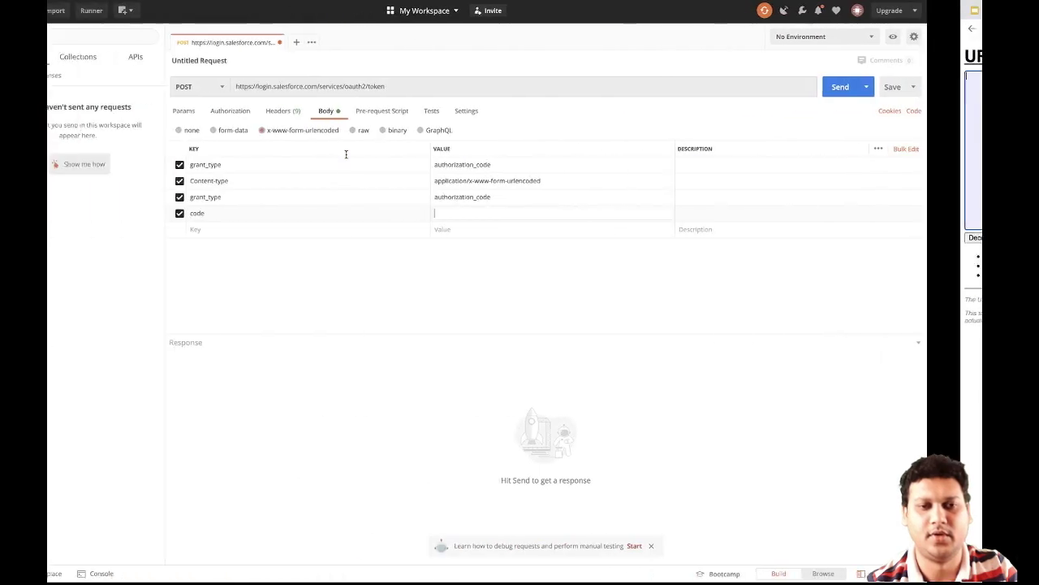
left_click(520, 213)
key("super+v")
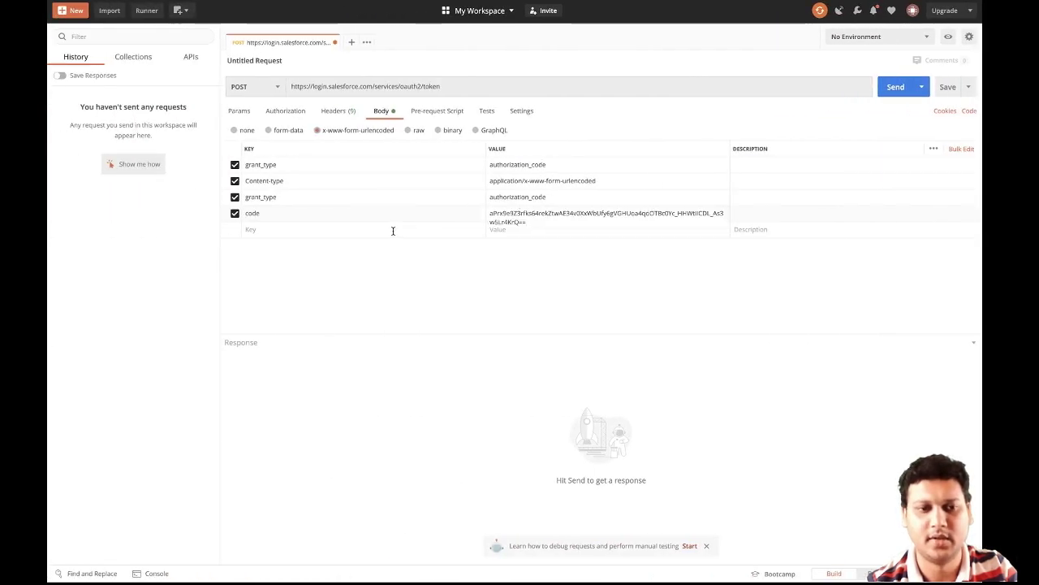
left_click(384, 230)
Step: Add a client_id parameter set to the connected app's consumer key
key("super+Tab")
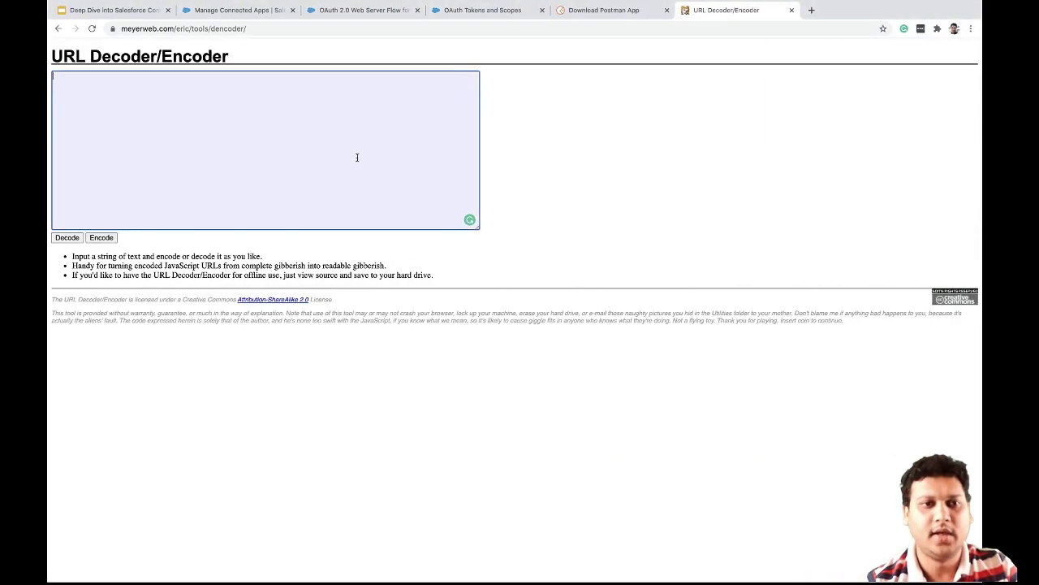
left_click(340, 10)
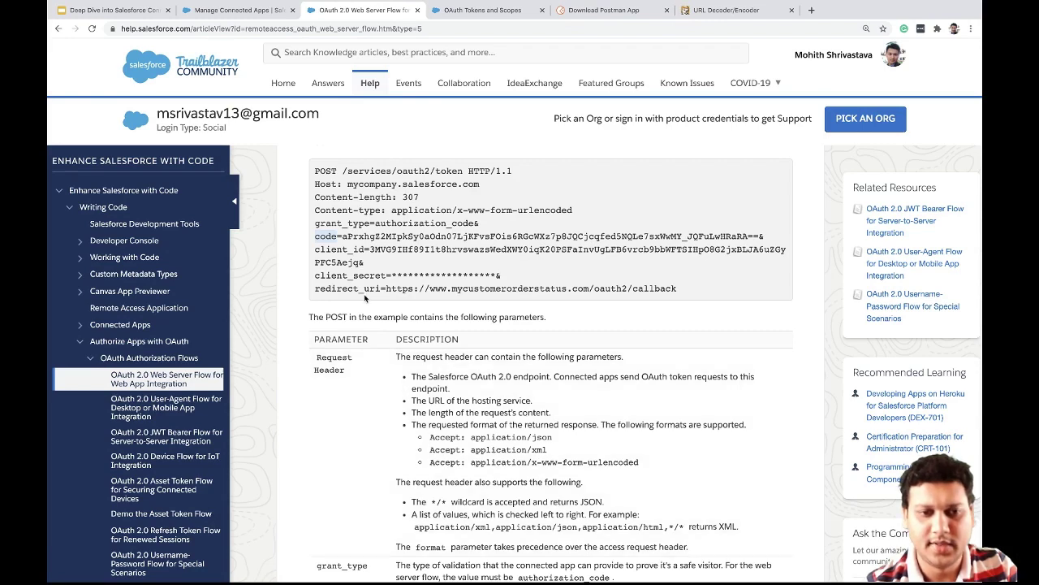
key("super+Tab")
key("super+v")
left_click(524, 230)
key("super+Tab")
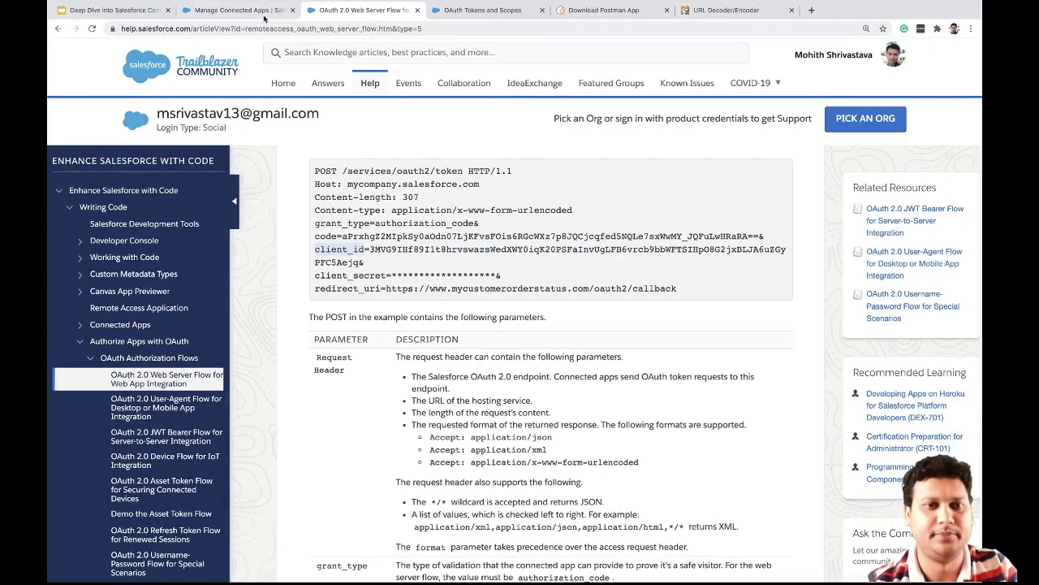
left_click(261, 12)
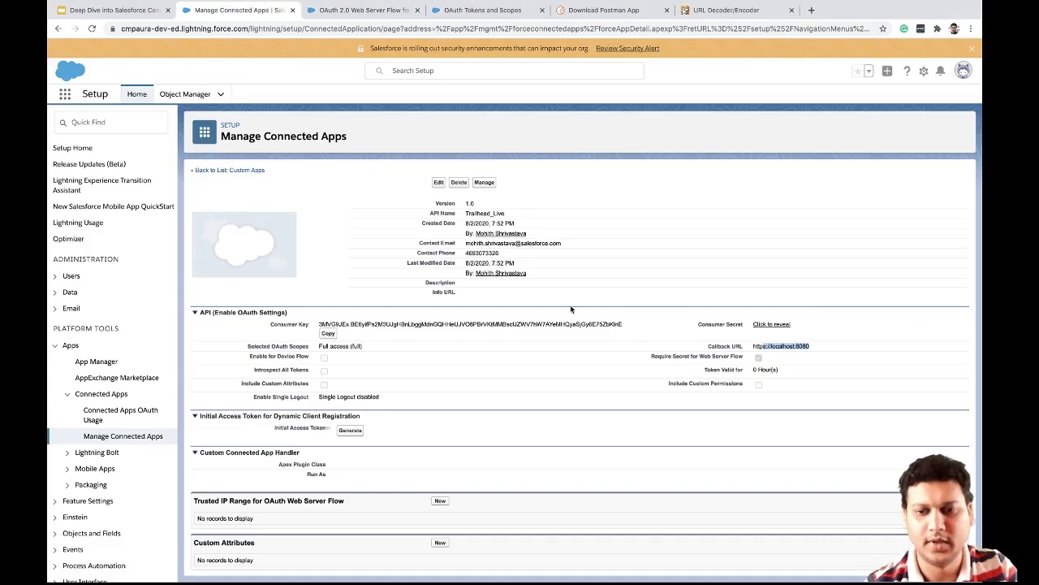
left_click(328, 333)
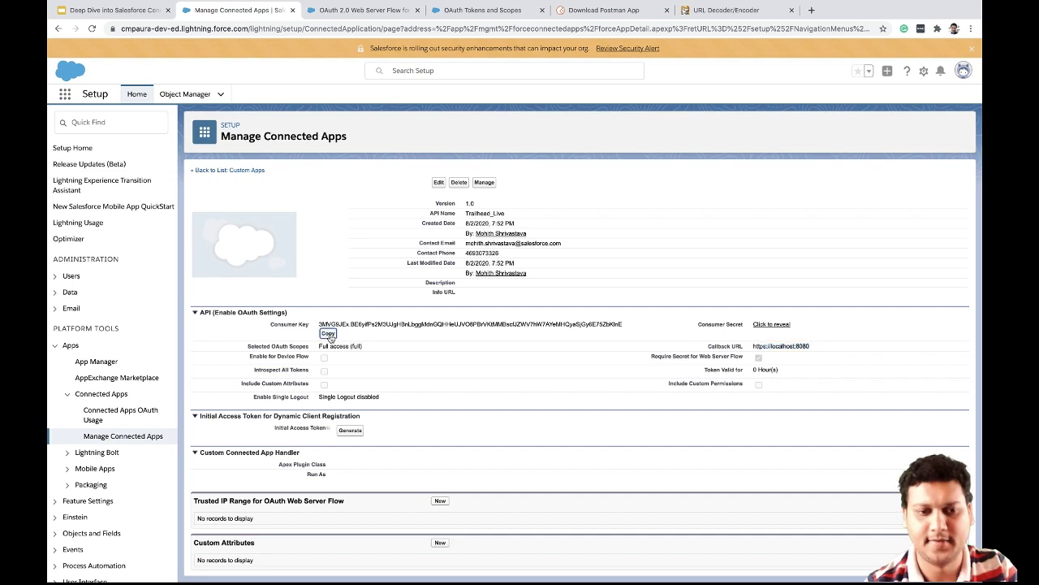
key("super+Tab")
key("ctrl+v")
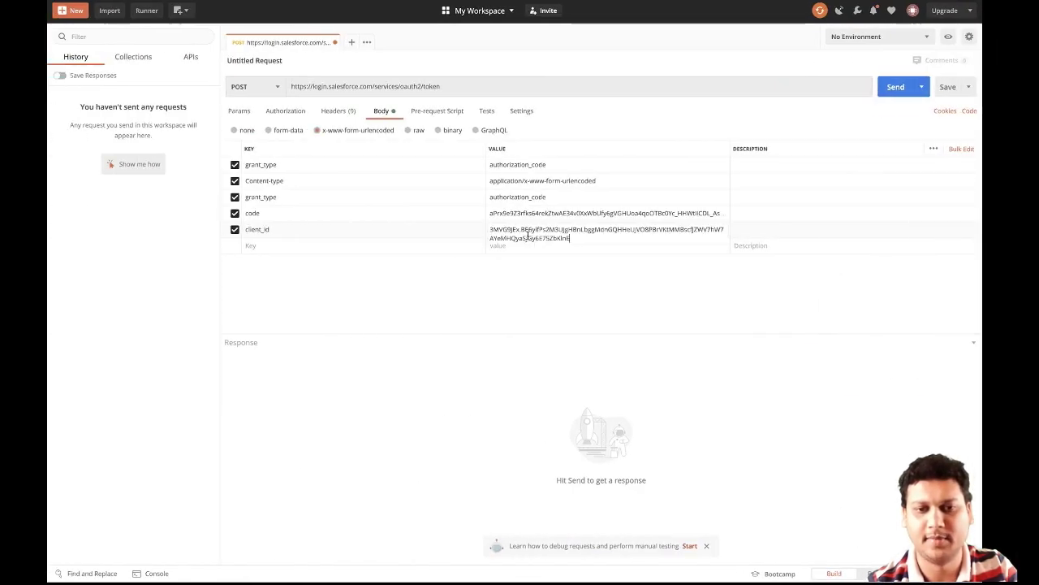
Step: Add a client_secret parameter set to the connected app's consumer secret
key("super+Tab")
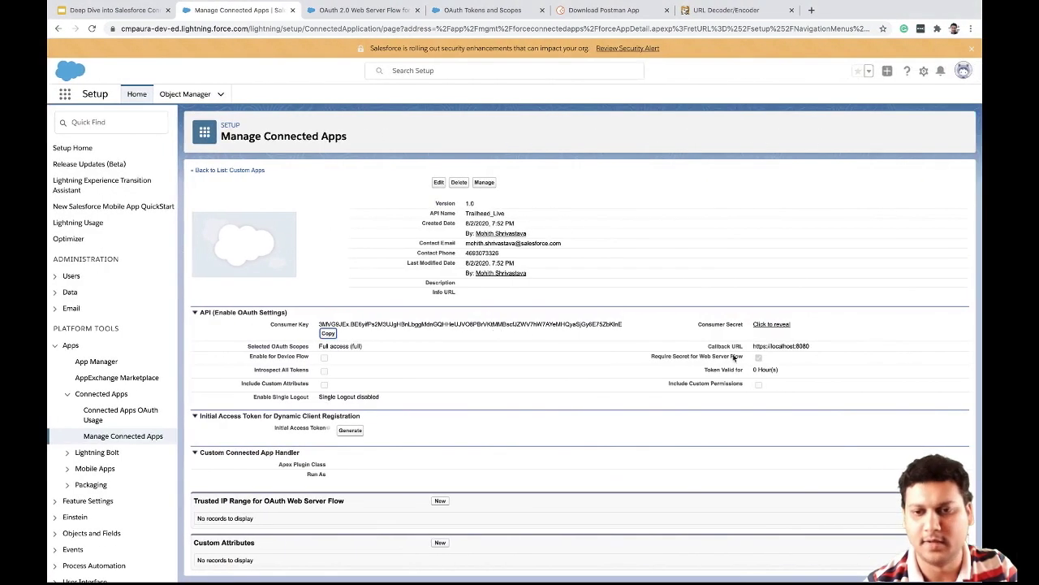
left_click(772, 324)
left_click(742, 333)
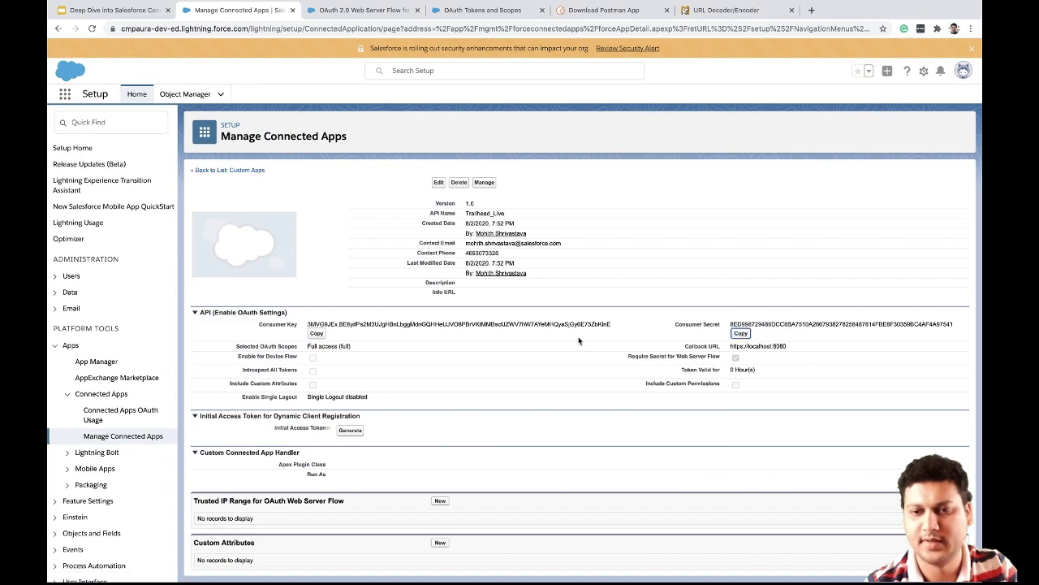
key("super+Tab")
left_click(513, 245)
key("ctrl+v")
key("super+Tab")
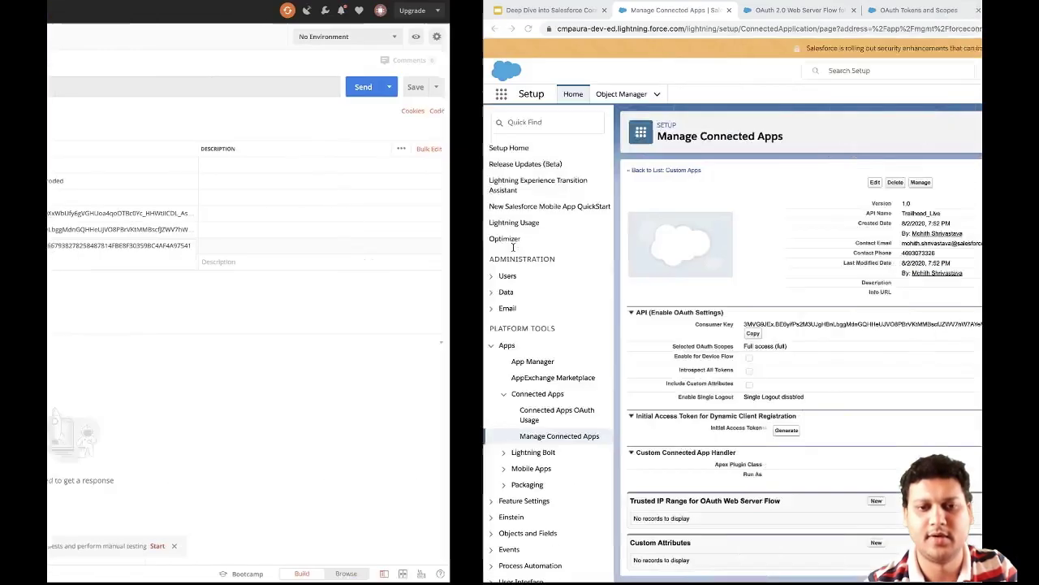
left_click(375, 11)
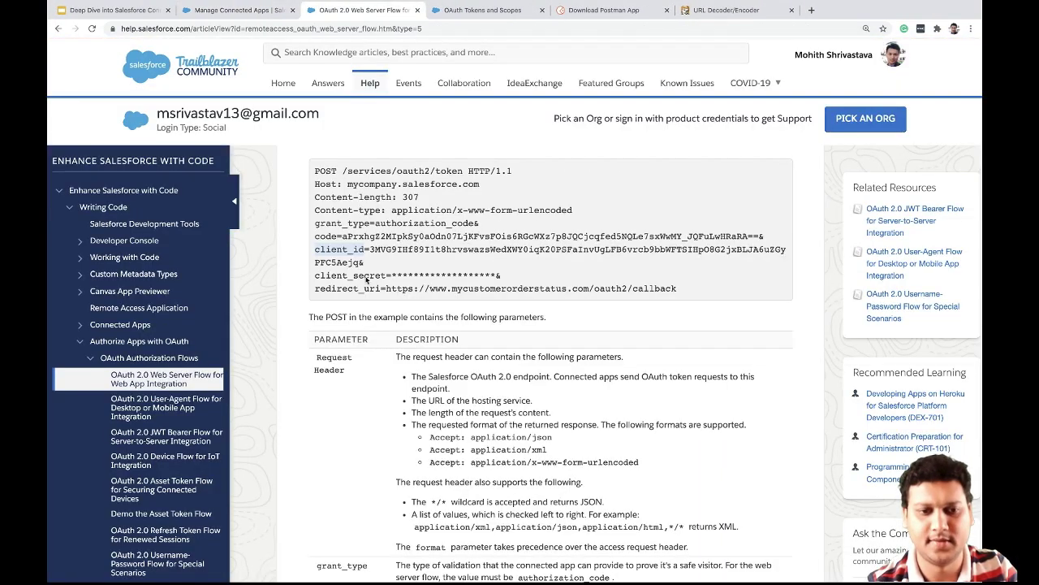
left_click_drag(384, 278, 319, 282)
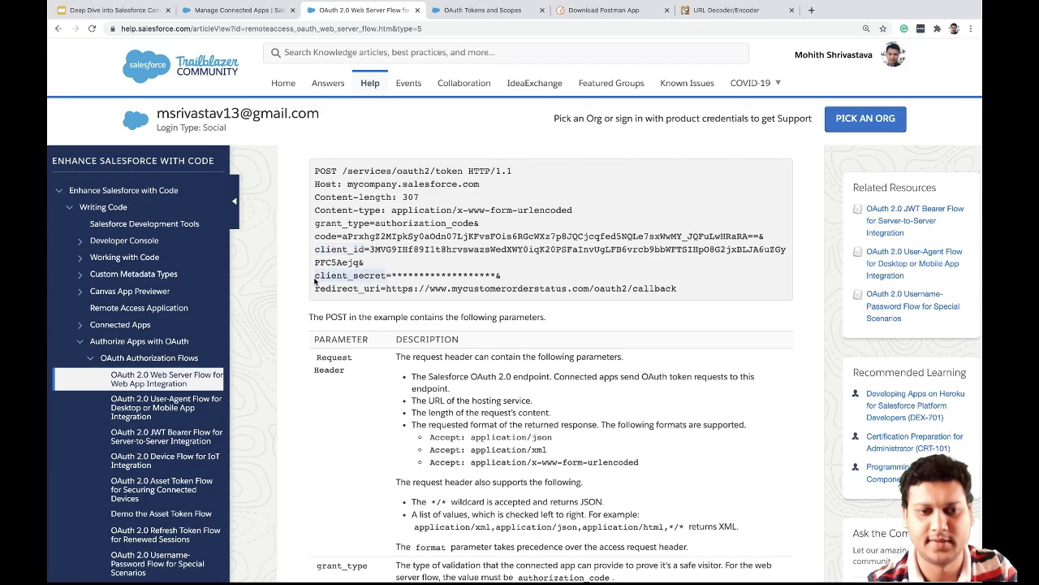
key("ctrl+c")
key("super+Tab")
left_click(294, 246)
key("ctrl+v")
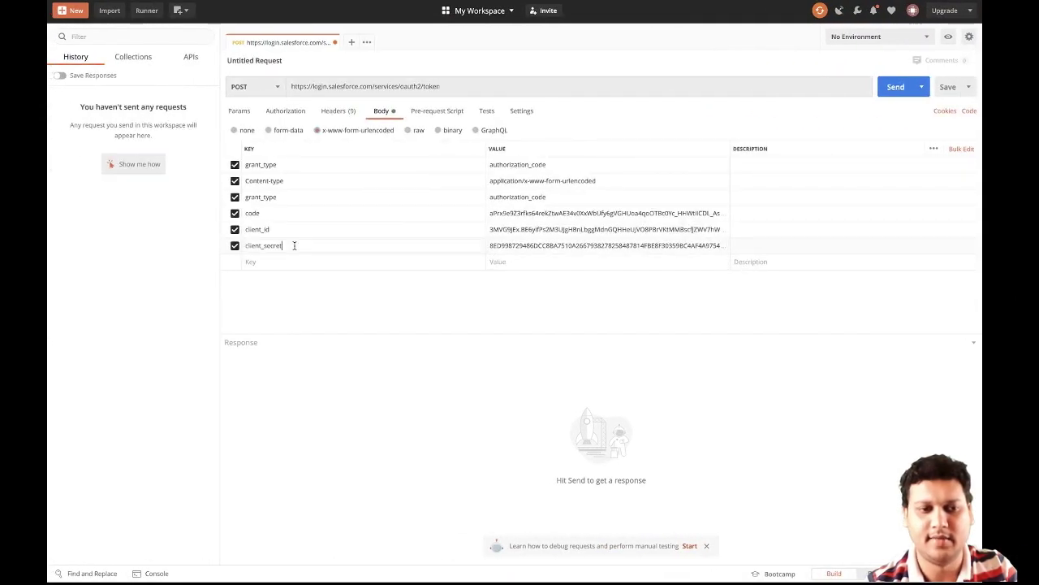
Step: Add redirect_uri as the next body key, copied from the OAuth article
key("super+Tab")
left_click(380, 294)
left_click_drag(360, 293, 317, 294)
key("ctrl+c")
key("super+Tab")
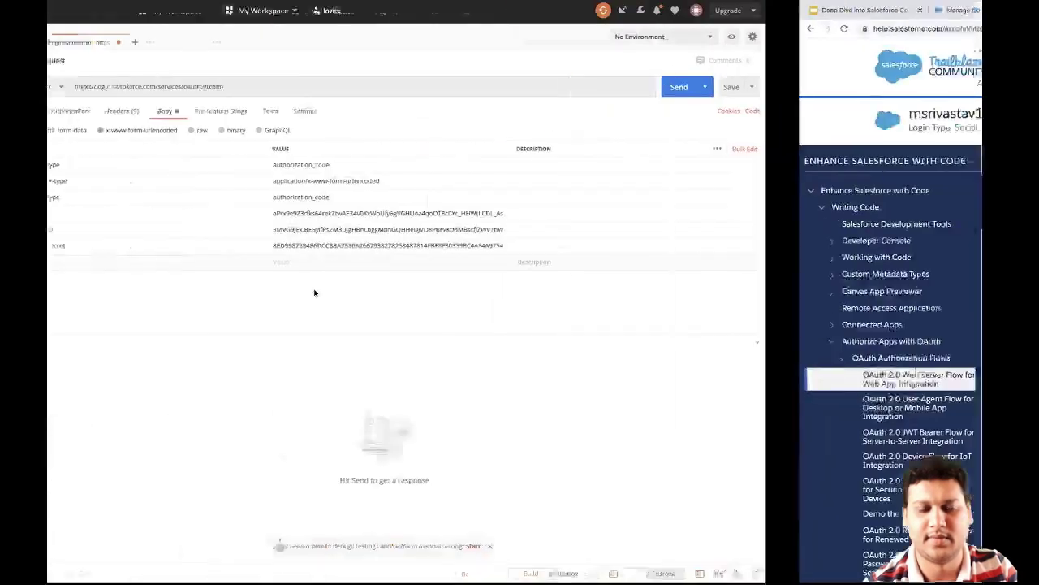
left_click(284, 264)
key("ctrl+v")
key("super+Tab")
left_click(680, 288)
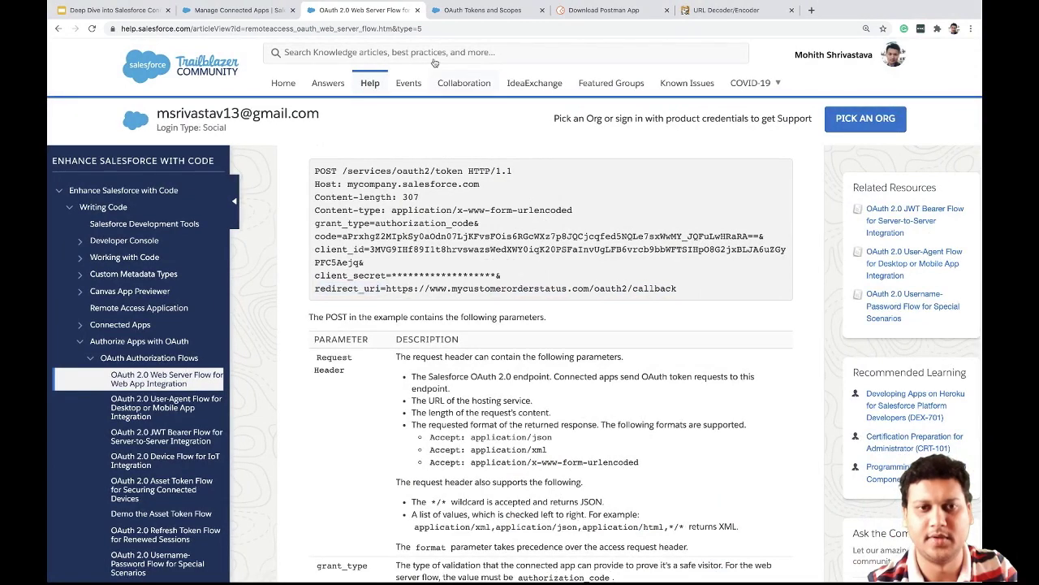
left_click(238, 11)
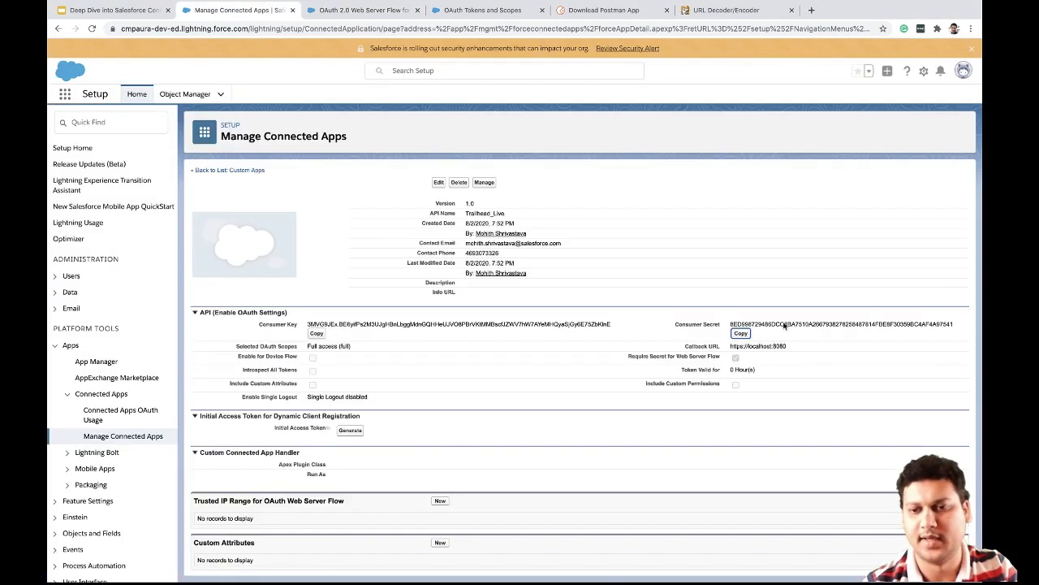
left_click_drag(788, 348, 730, 347)
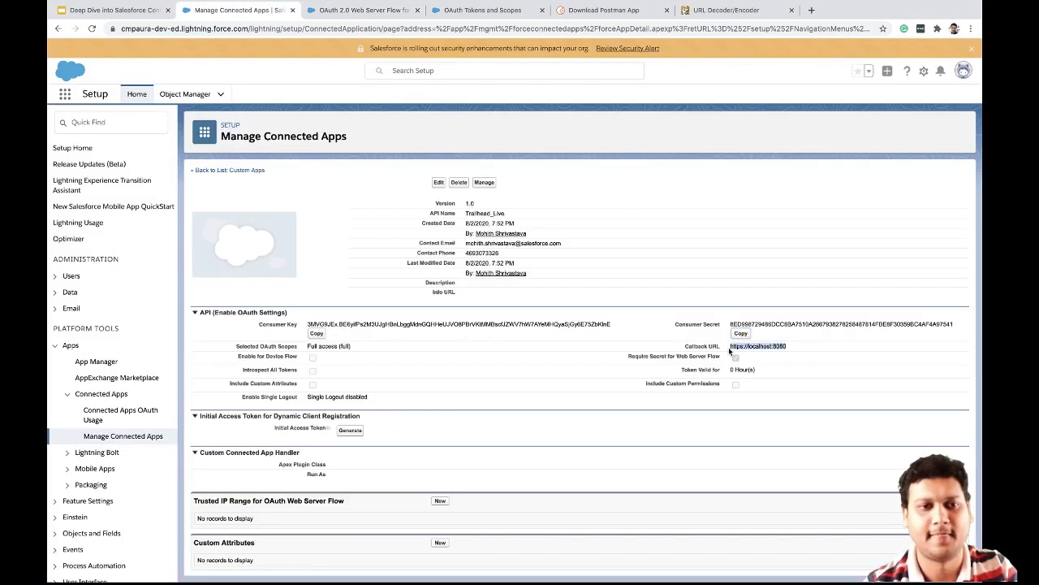
key("super+c")
key("super+Tab")
key("super+v")
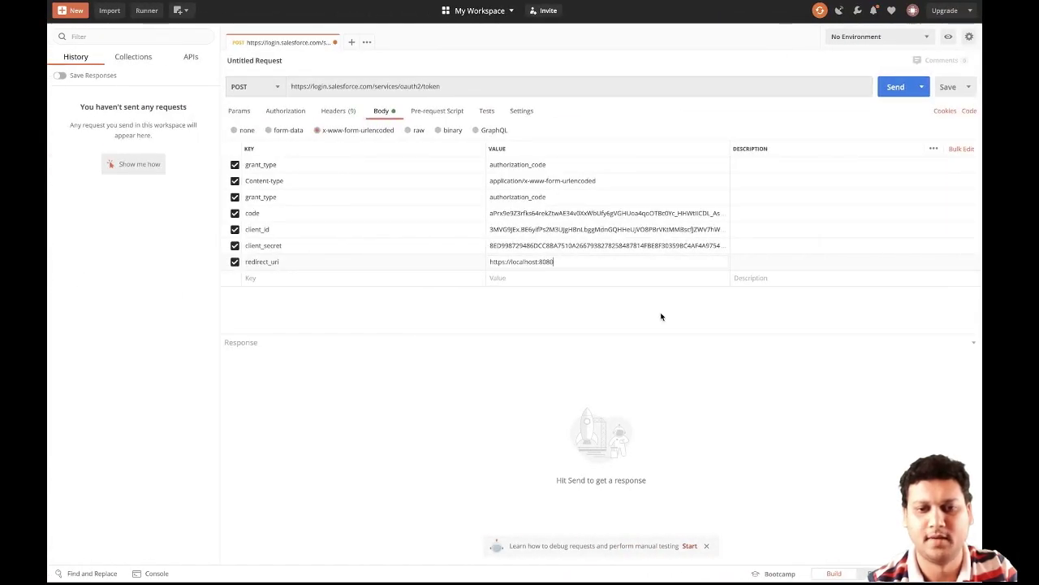
key("super+Tab")
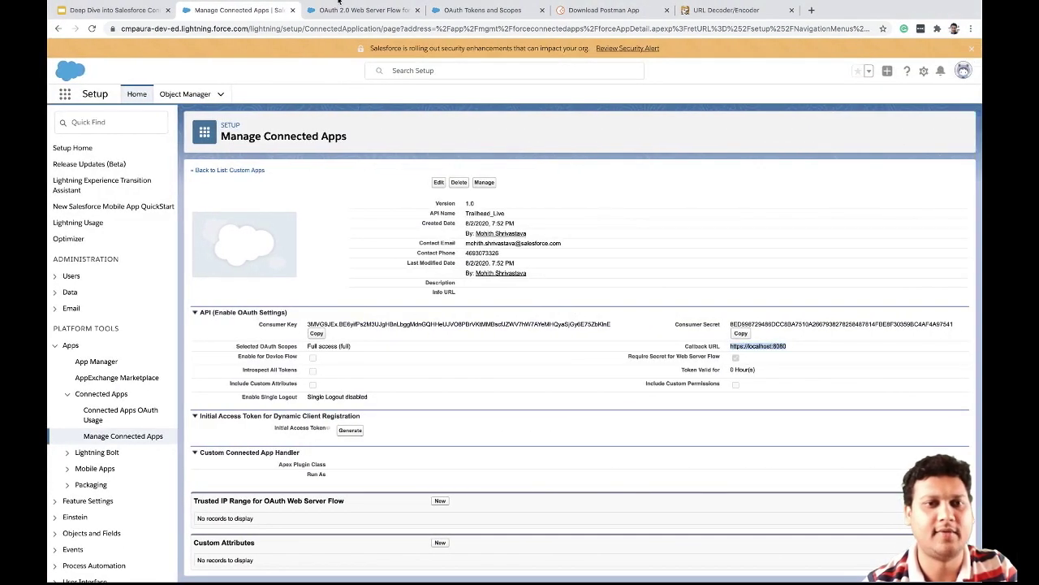
left_click(341, 11)
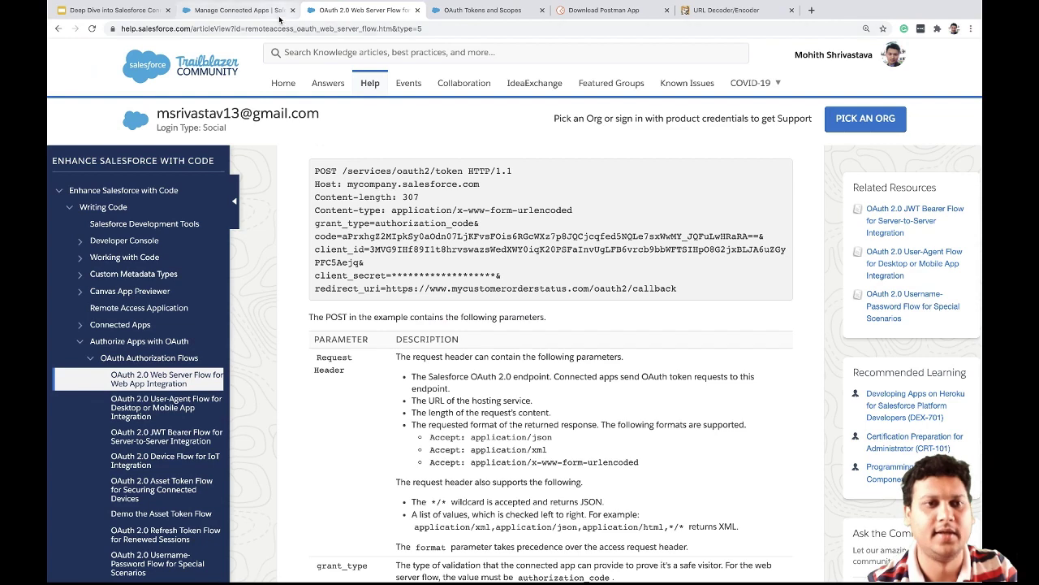
left_click(237, 11)
key("super+Tab")
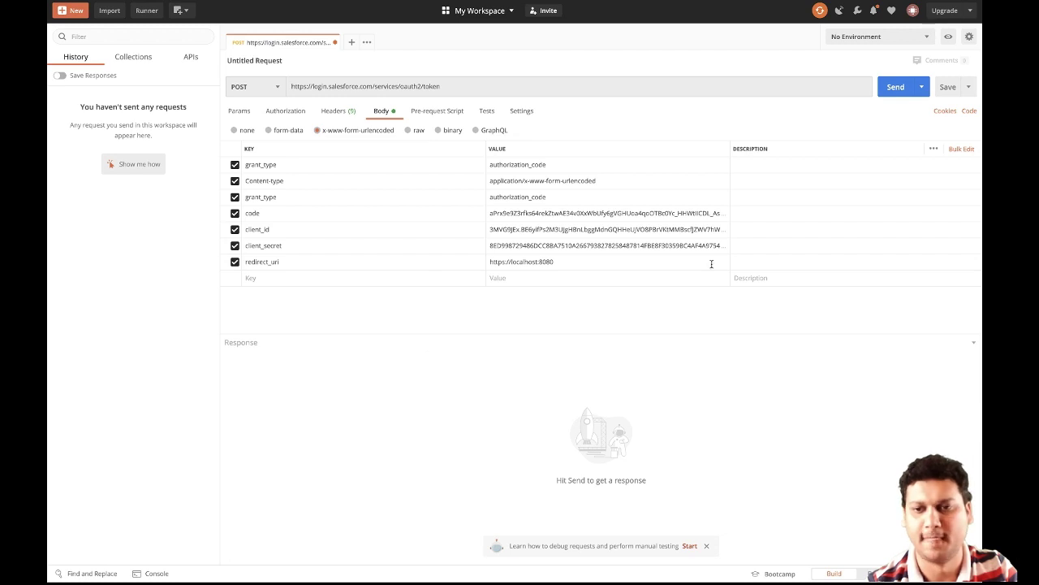
left_click(896, 86)
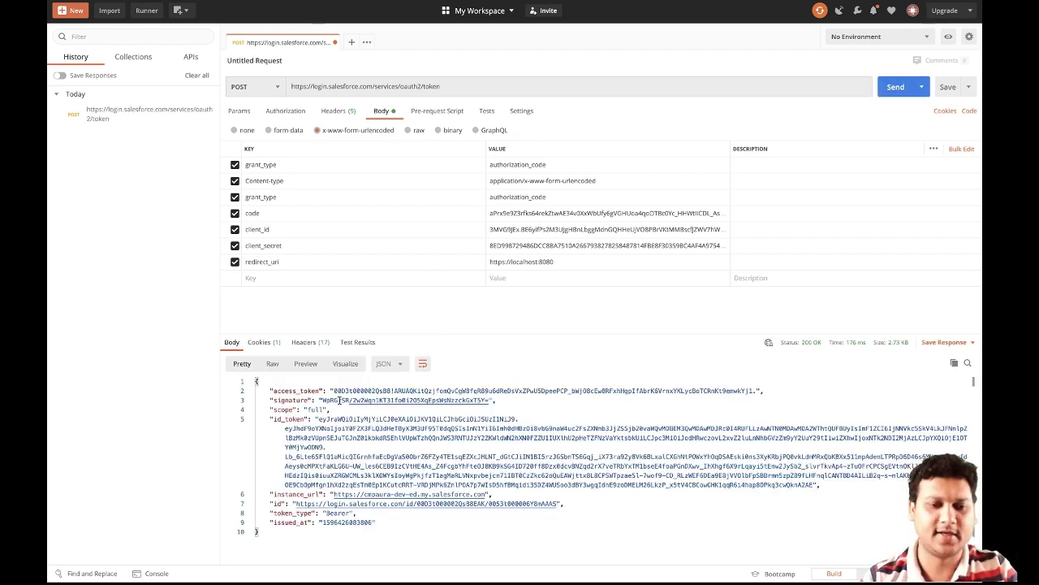
left_click_drag(333, 391, 757, 391)
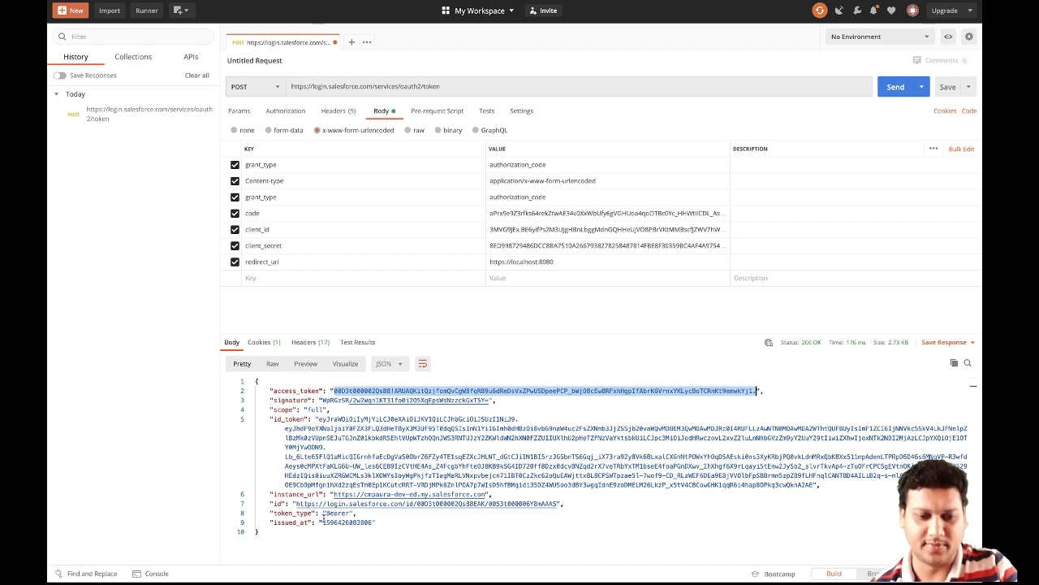
left_click_drag(322, 522, 372, 522)
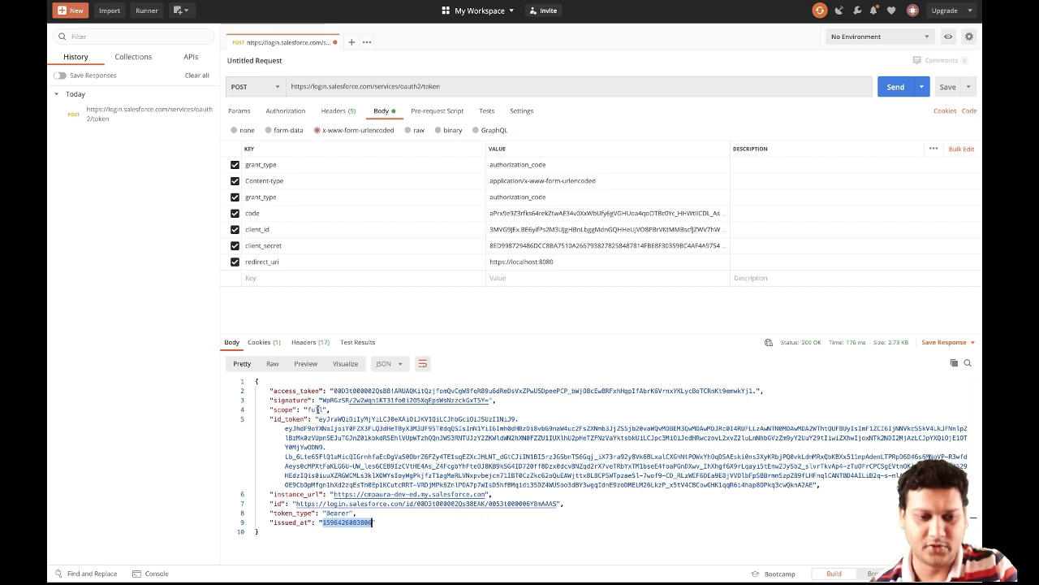
double_click(316, 409)
left_click_drag(270, 410, 347, 409)
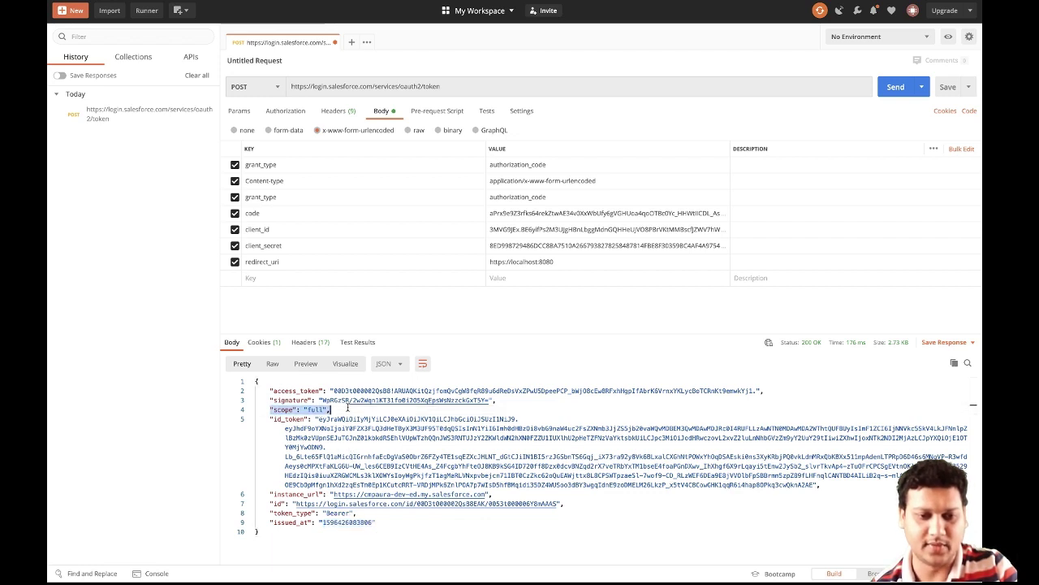
mouse_move(269, 400)
left_mouse_down()
mouse_move(334, 400)
mouse_move(330, 408)
left_mouse_up()
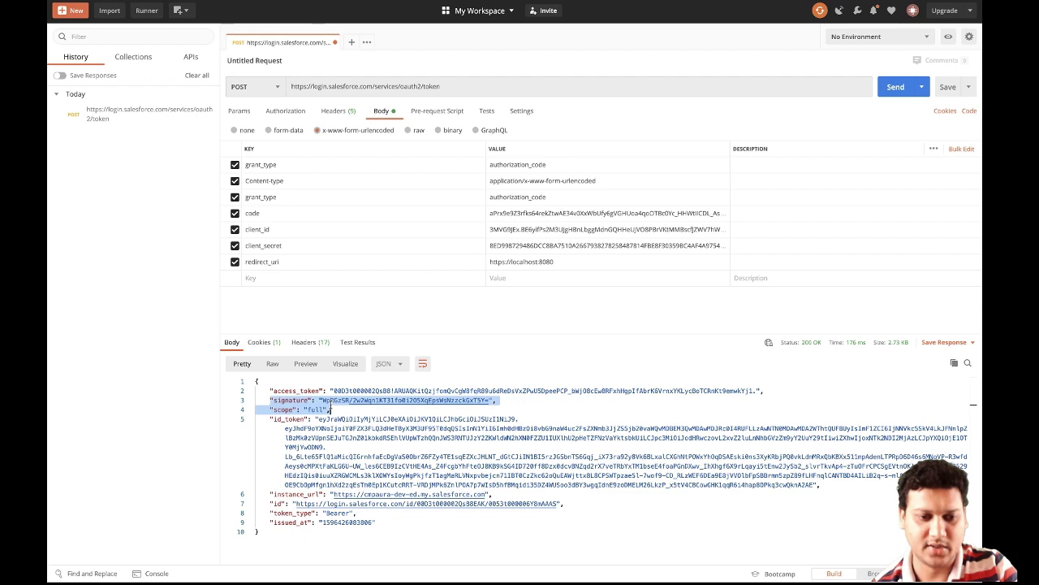
mouse_move(271, 419)
left_mouse_down()
mouse_move(293, 438)
mouse_move(568, 455)
mouse_move(427, 484)
mouse_move(613, 496)
left_mouse_up()
left_click_drag(799, 496, 836, 485)
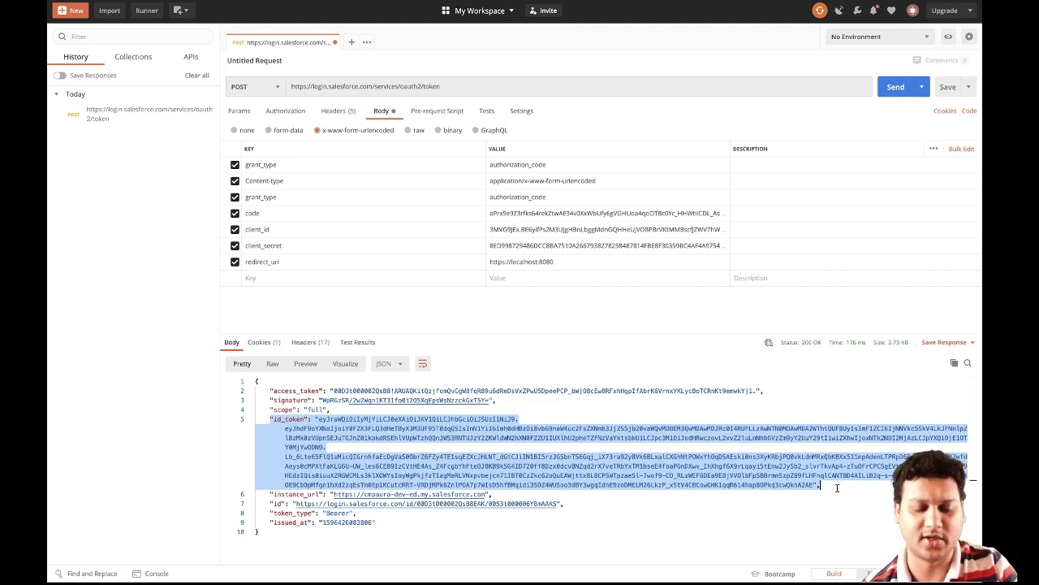
left_click_drag(488, 494, 254, 381)
Step: Open the Trailhead Live connected app via Quick Find 'Connected' and Manage Connected Apps
left_click(403, 525)
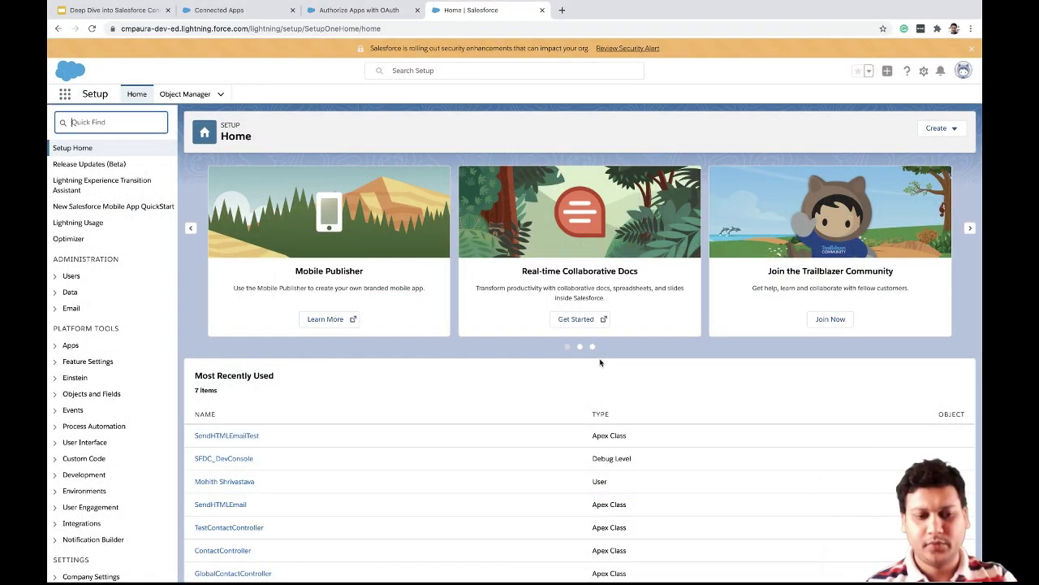
left_click(89, 124)
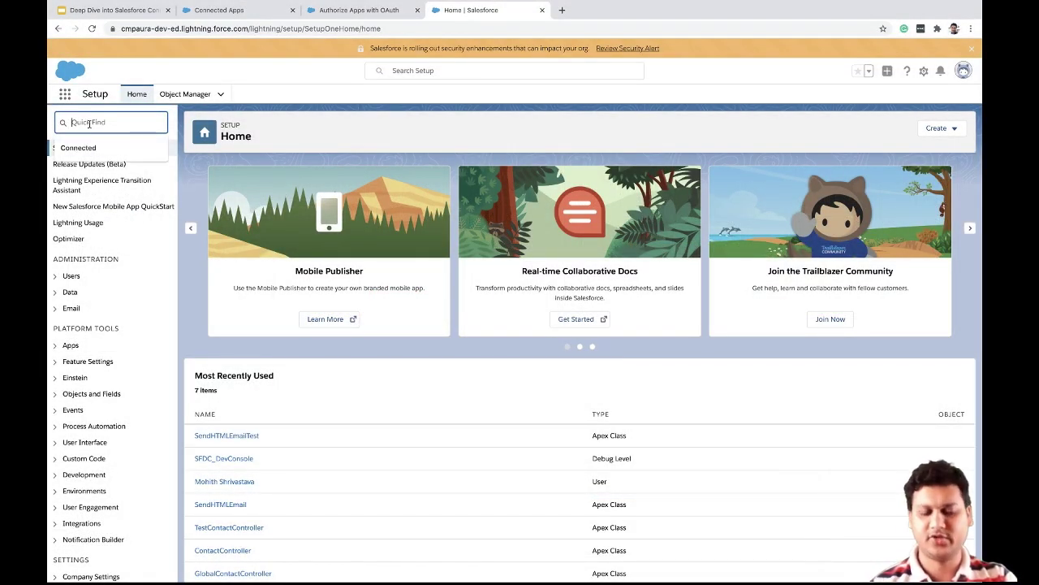
type("Connected")
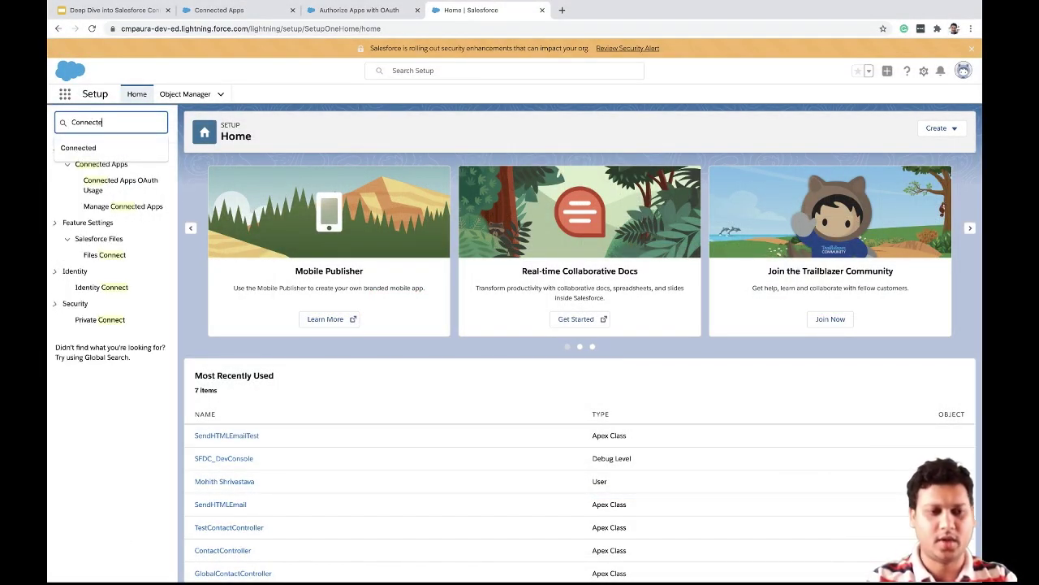
left_click(117, 207)
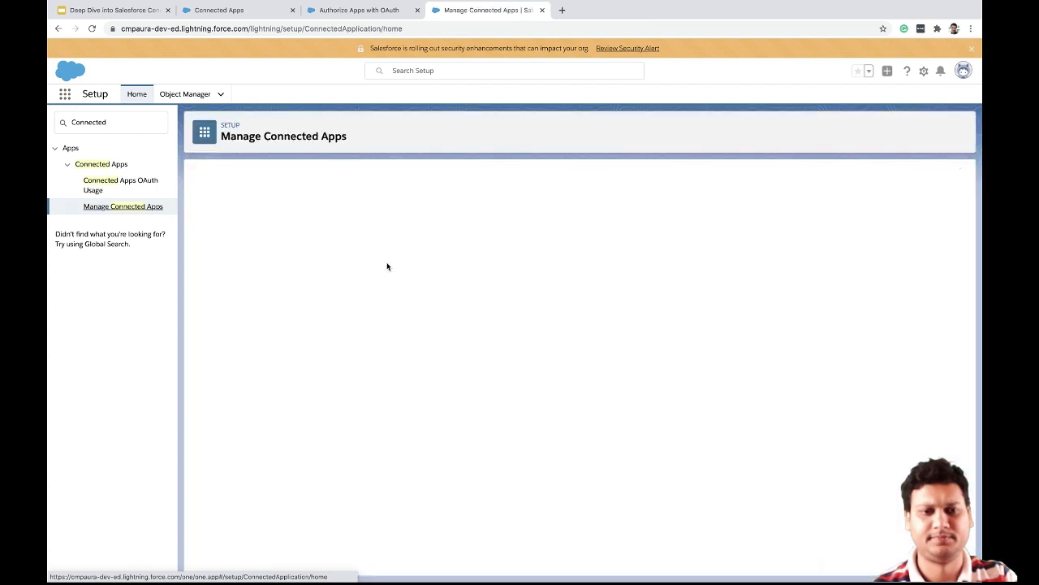
left_click(256, 320)
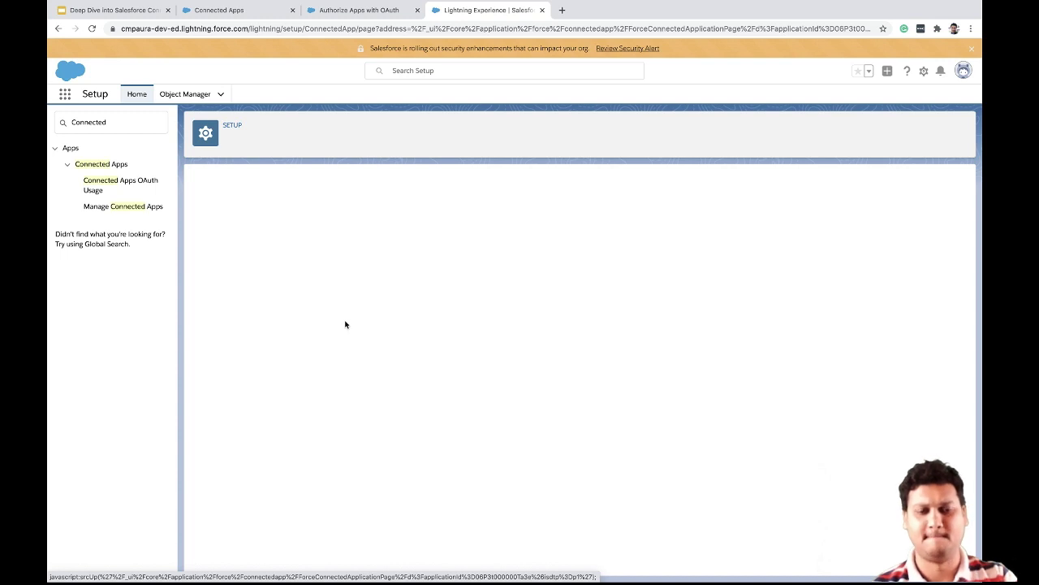
scroll(390, 367, "down", 3)
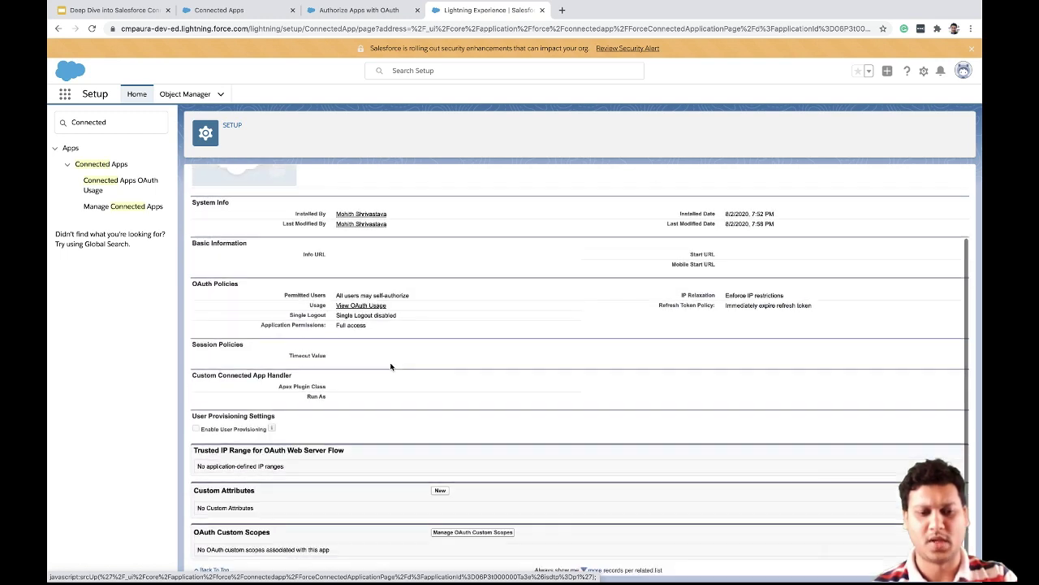
scroll(390, 367, "up", 1)
scroll(390, 367, "down", 1)
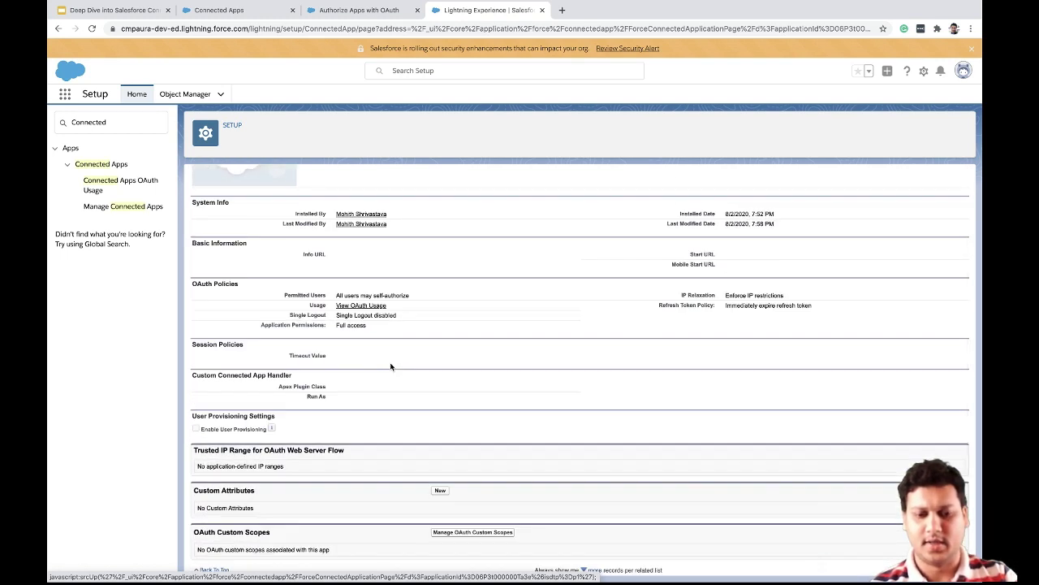
scroll(390, 367, "up", 1)
Step: Search Setup for 'Apps' and open the Lightning Experience App Manager
left_click(89, 122)
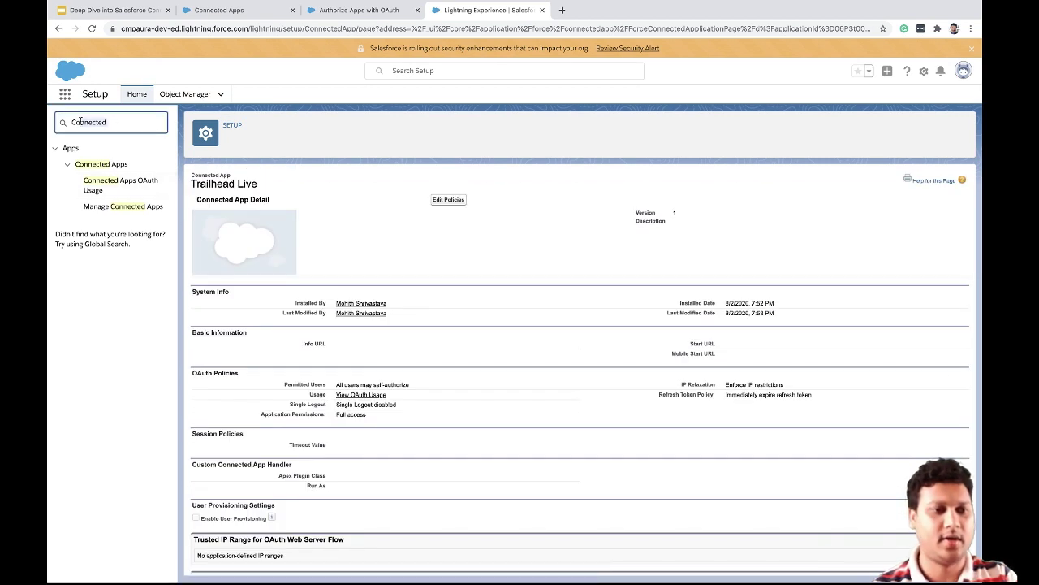
double_click(69, 122)
type("Apps")
left_click(96, 164)
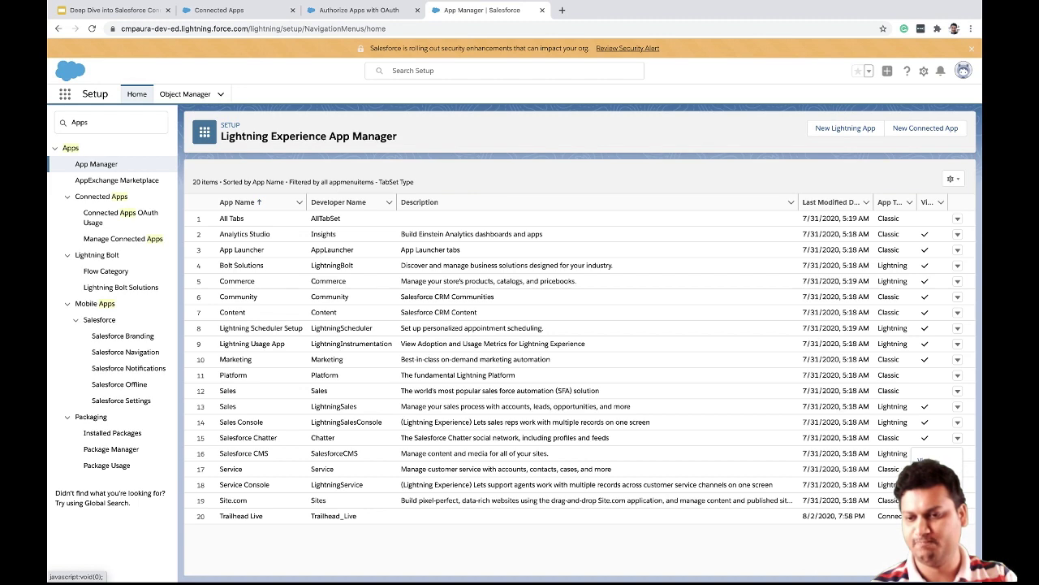
Step: Edit Trailhead Live and add the refresh_token, offline_access scope to the selected OAuth scopes
left_click(933, 461)
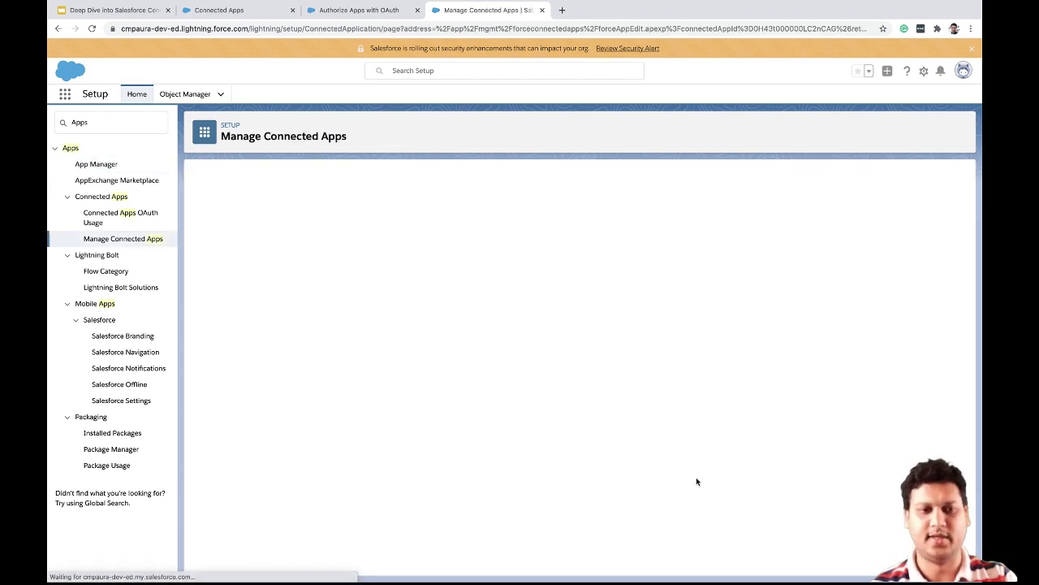
scroll(661, 465, "down", 2)
scroll(661, 464, "down", 3)
scroll(661, 465, "up", 2)
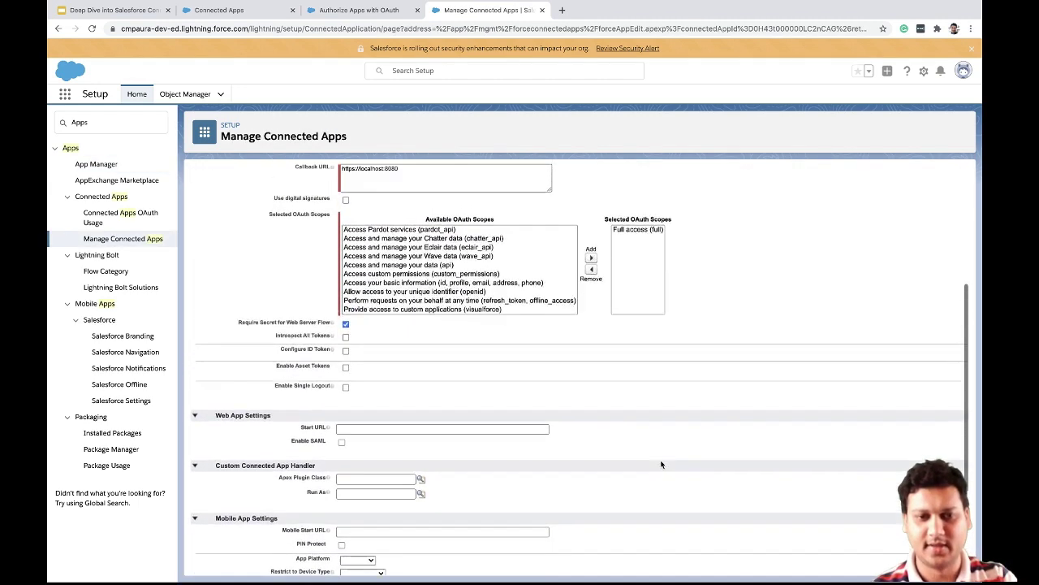
scroll(494, 337, "down", 1)
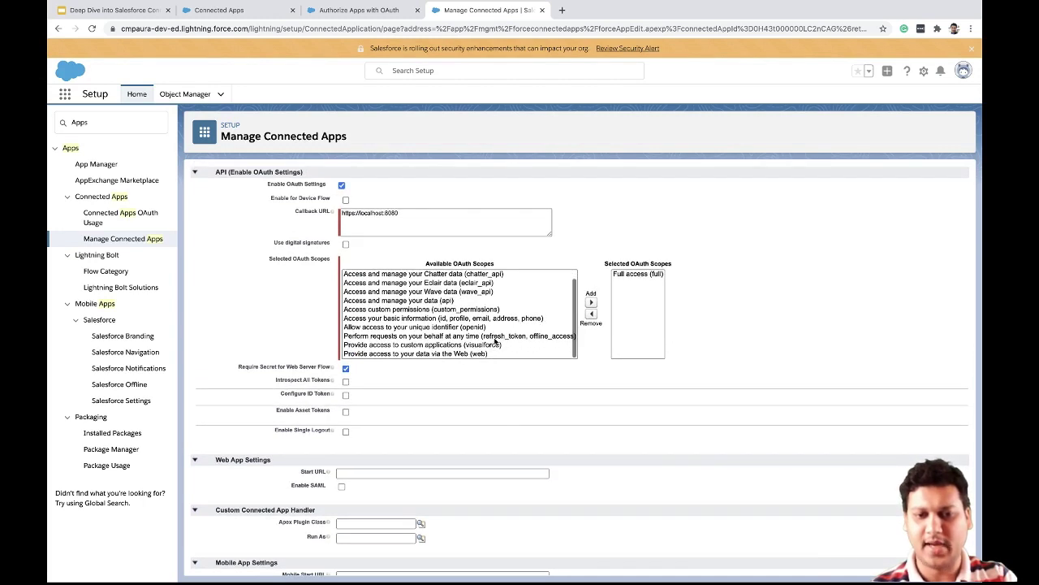
left_click(452, 337)
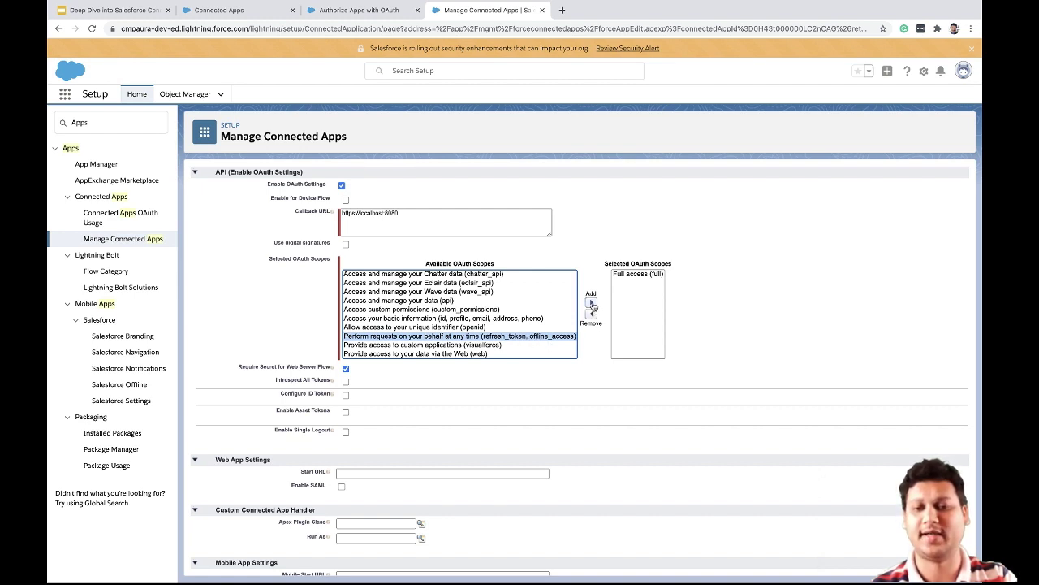
left_click(592, 302)
Step: Save the connected app and acknowledge the 2-10 minute propagation notice
scroll(474, 294, "down", 5)
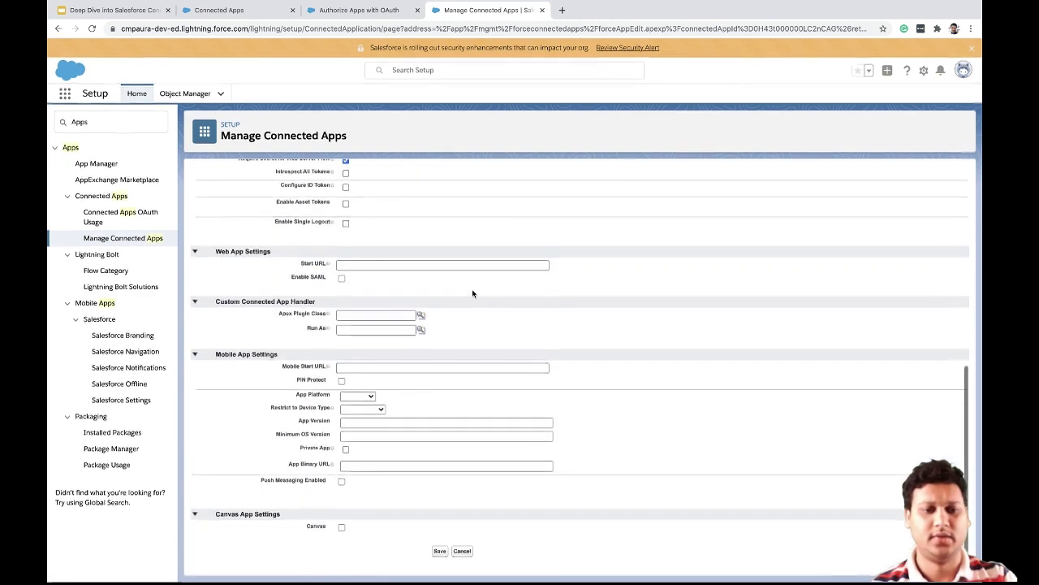
left_click(443, 564)
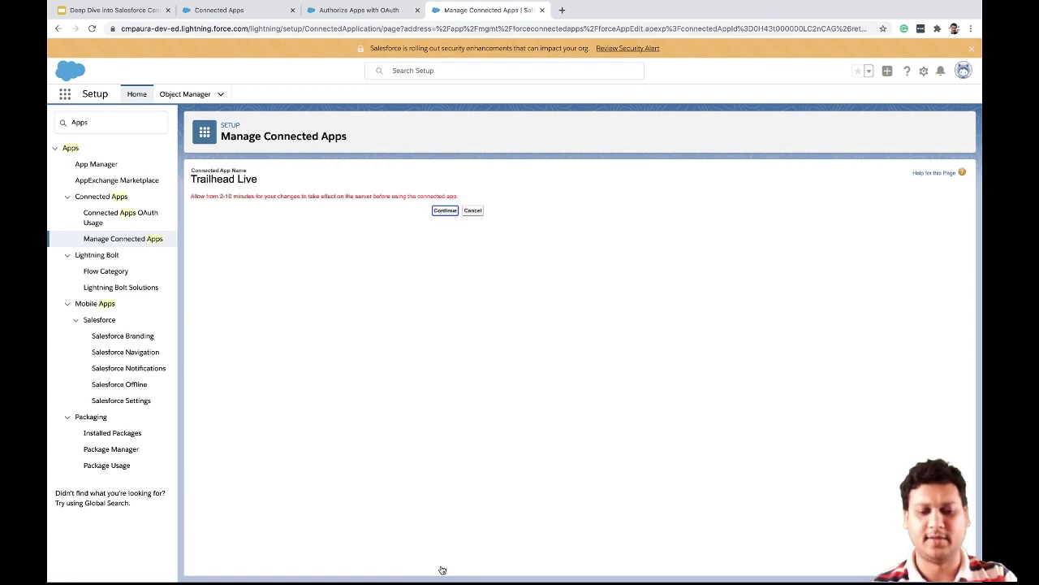
left_click(446, 211)
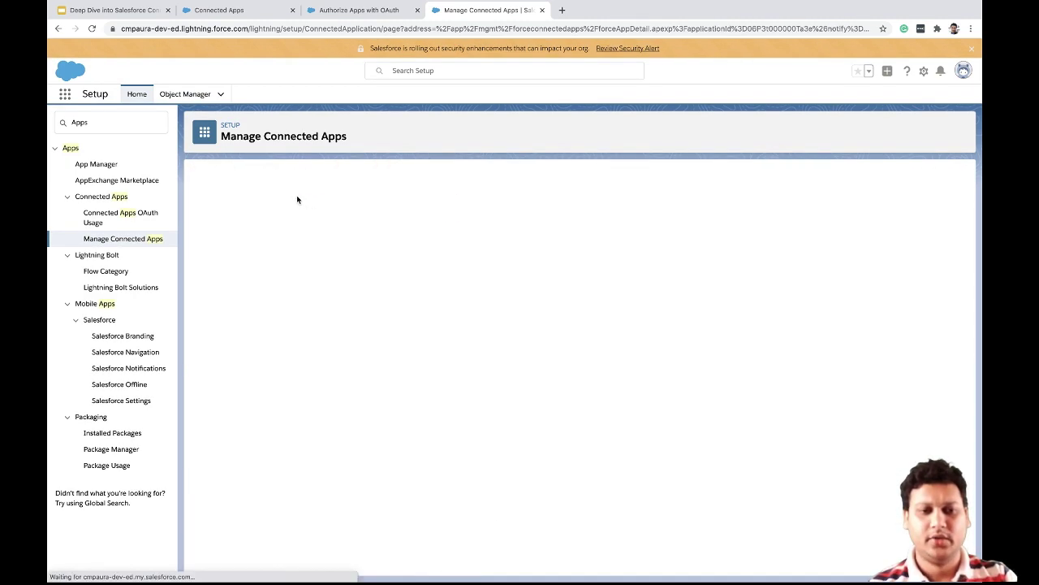
left_click_drag(210, 220, 455, 229)
left_click(370, 258)
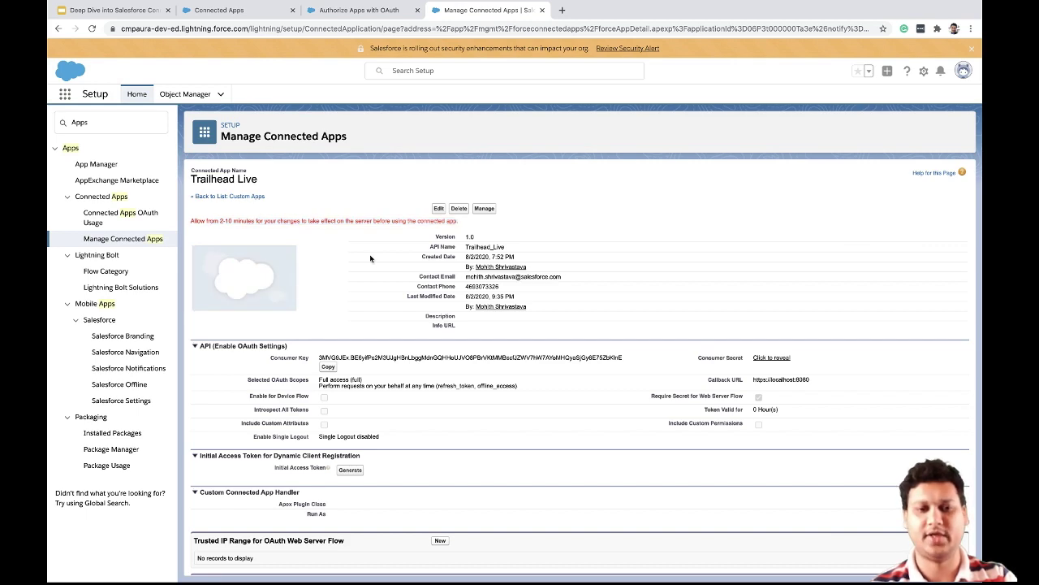
Step: In Sublime Text, append '&state' to the authorize URL after scope=refresh_token%20full on line 4
key("ctrl+Left")
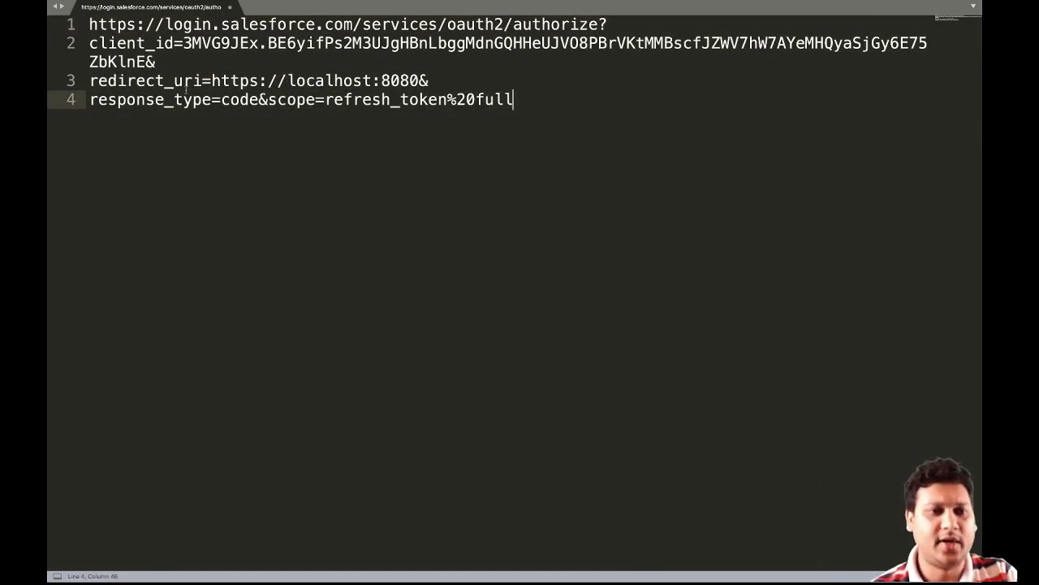
left_click_drag(268, 99, 513, 99)
double_click(401, 101)
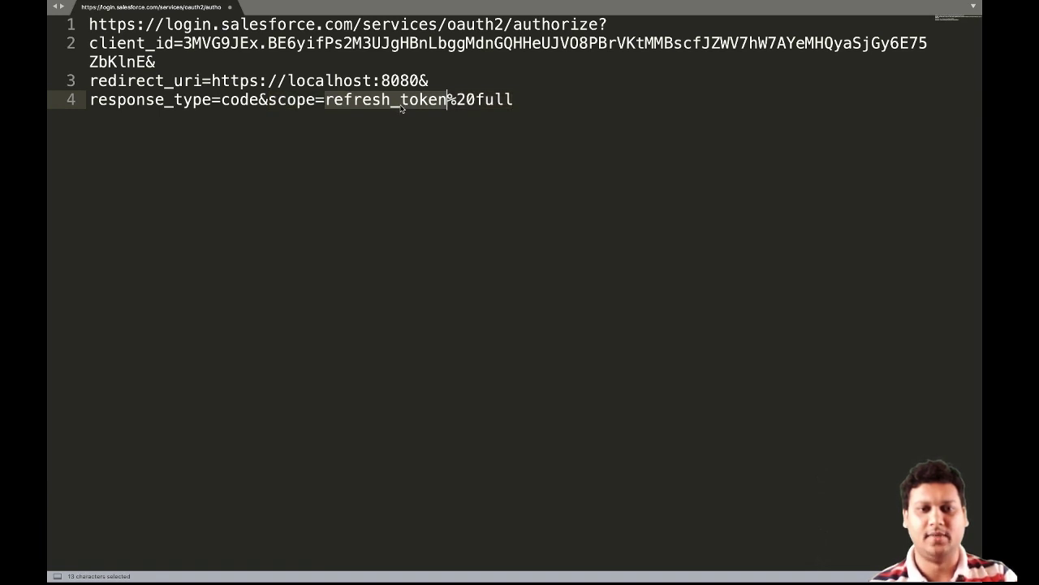
left_click(401, 102)
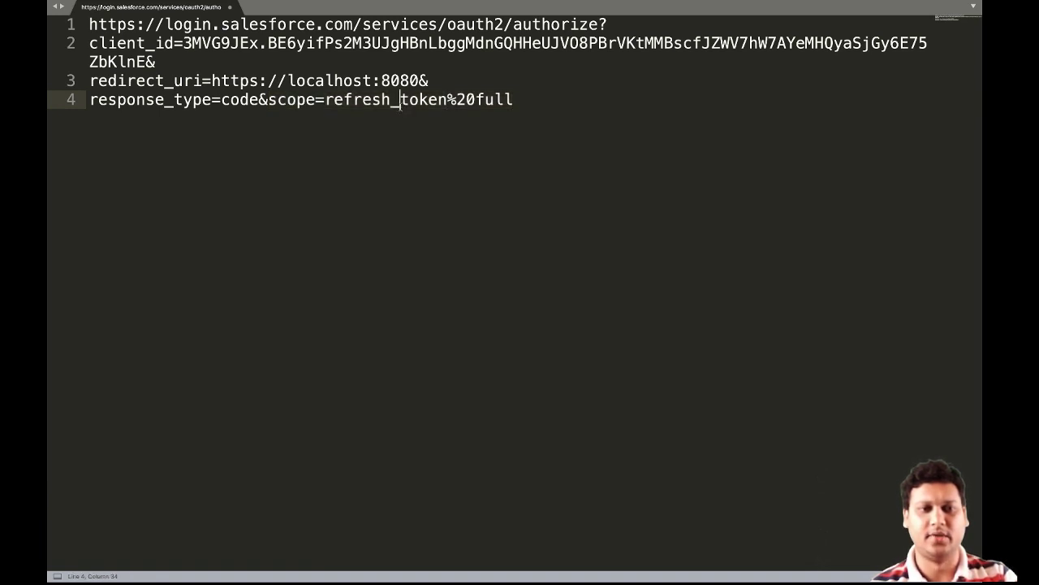
double_click(245, 99)
double_click(386, 99)
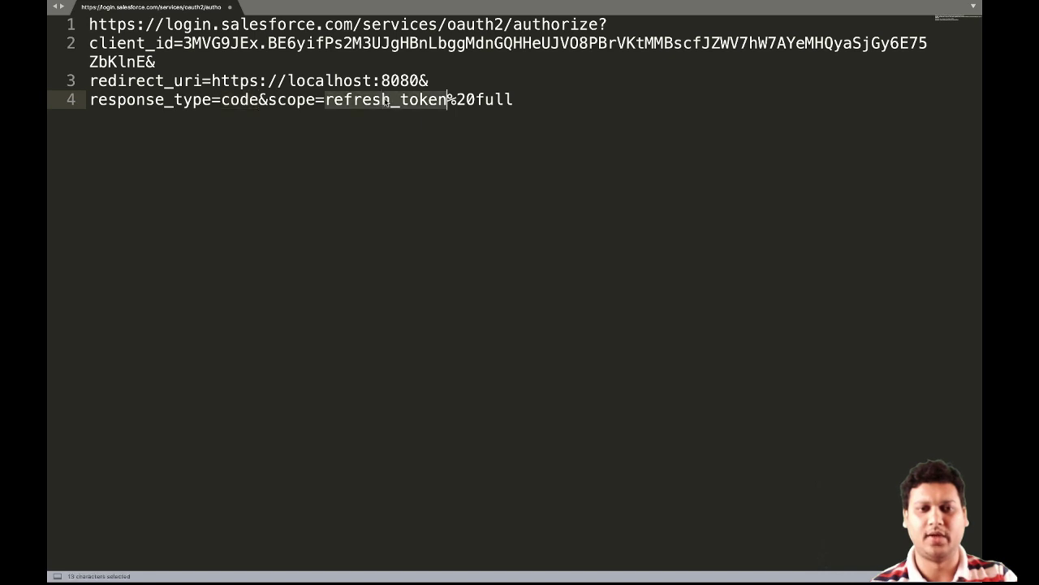
left_click_drag(523, 98, 199, 85)
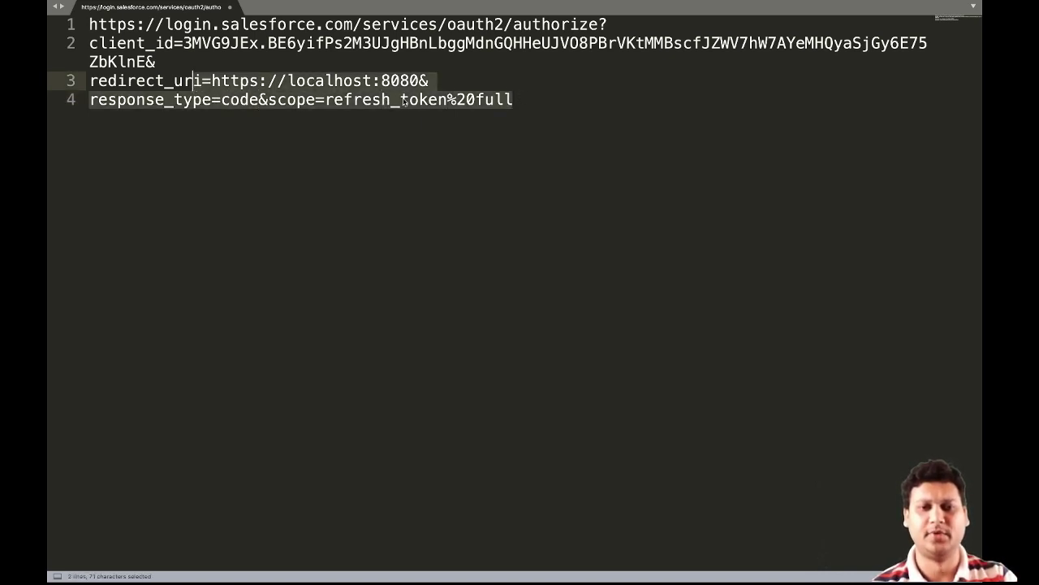
left_click(522, 100)
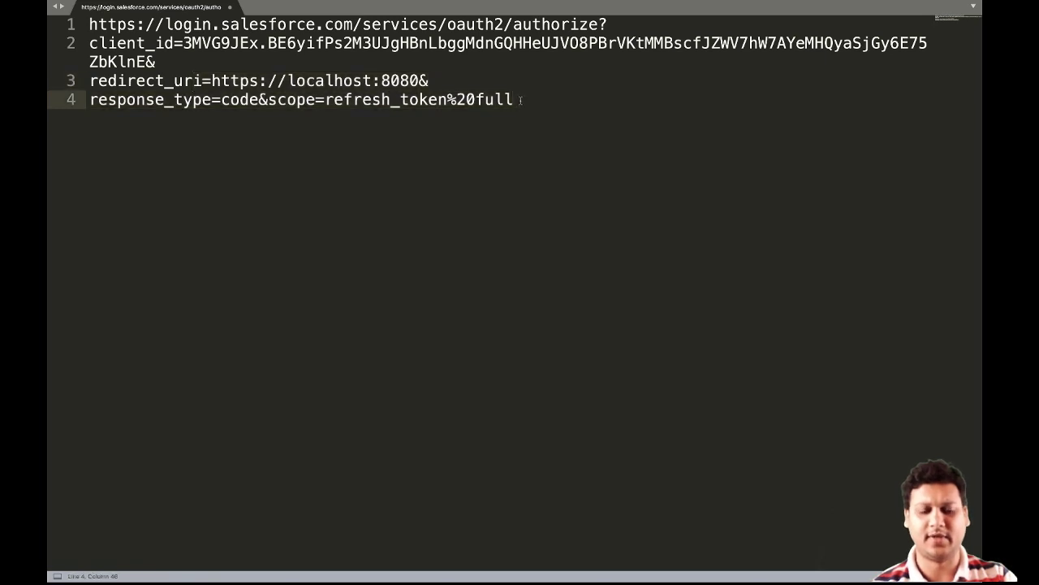
type("&state=")
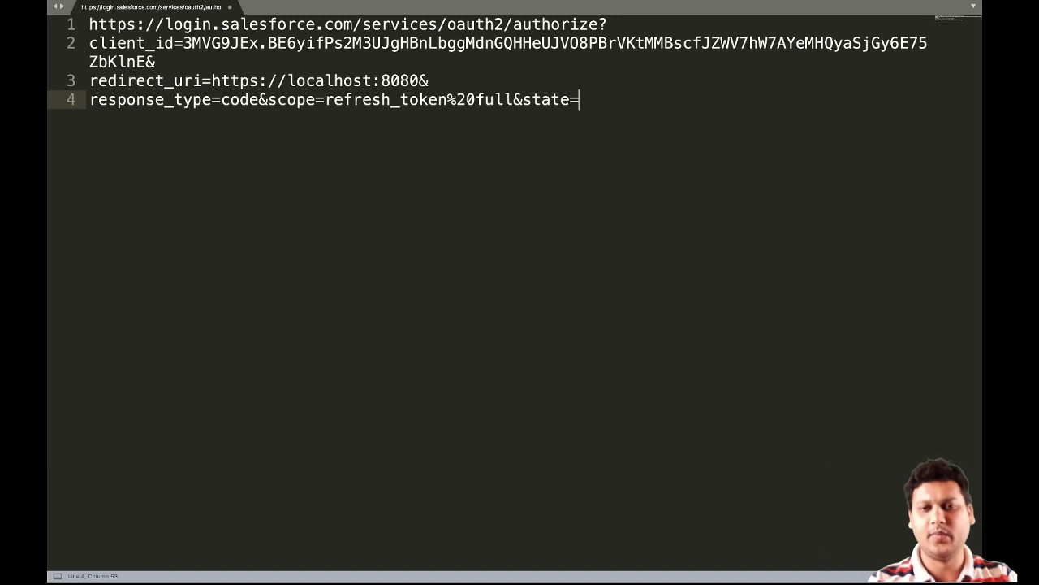
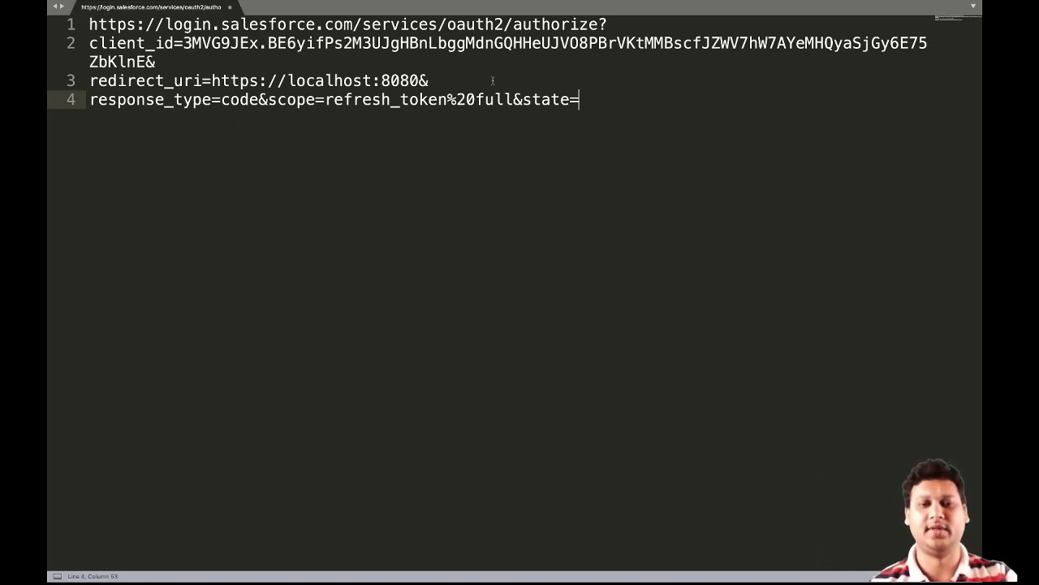
Step: Complete the authorize URL's last line with state=abc and cut all four lines from the buffer
left_click_drag(522, 99, 571, 99)
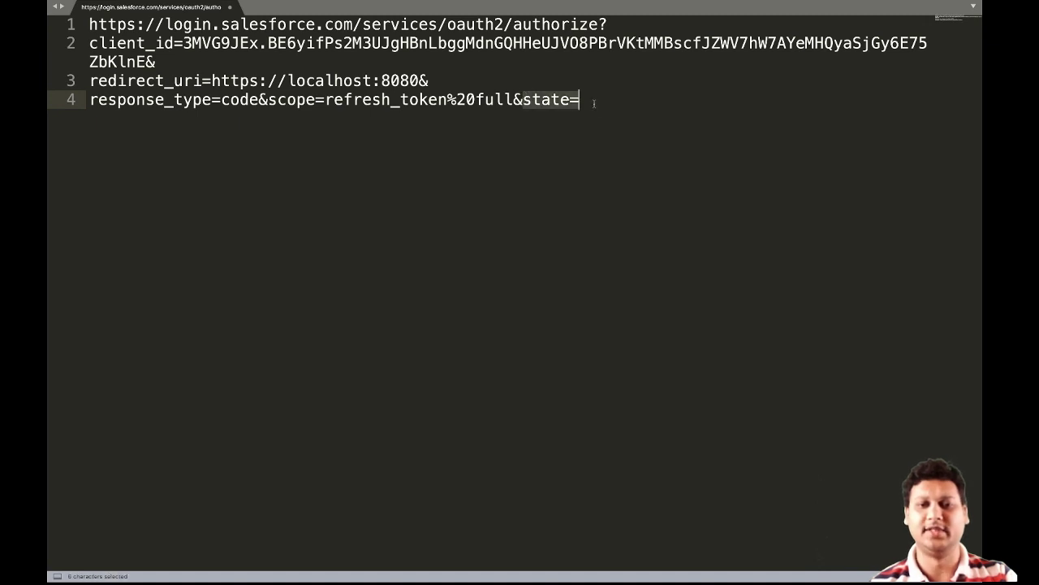
left_click(601, 106)
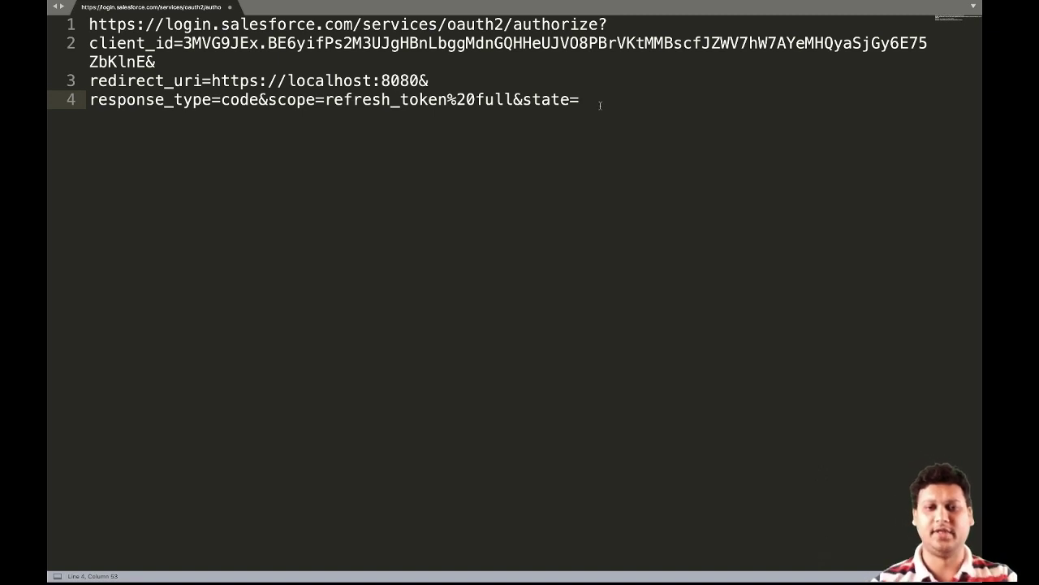
type("abc")
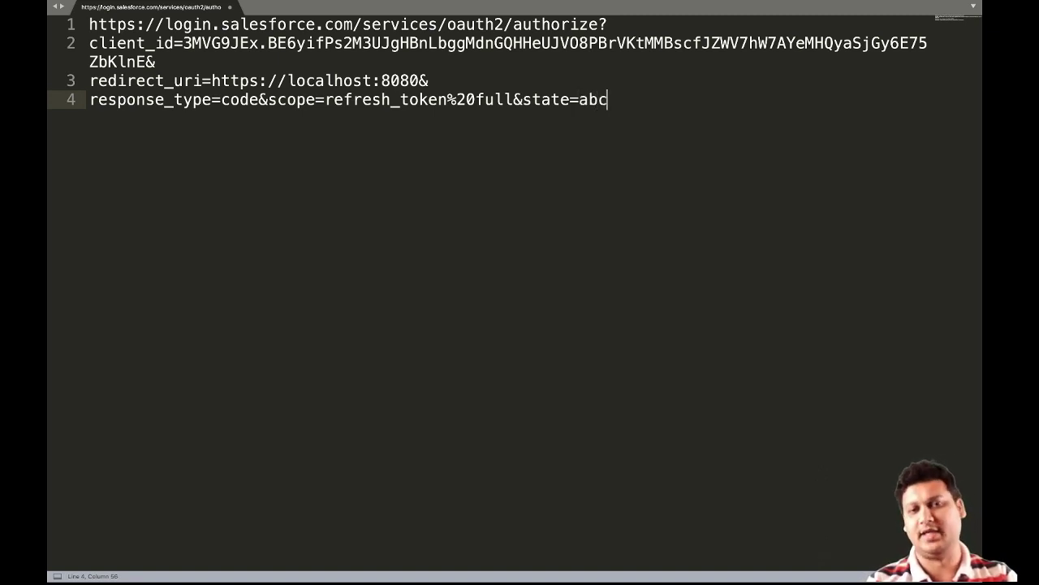
left_click_drag(644, 99, 81, 22)
key("super+x")
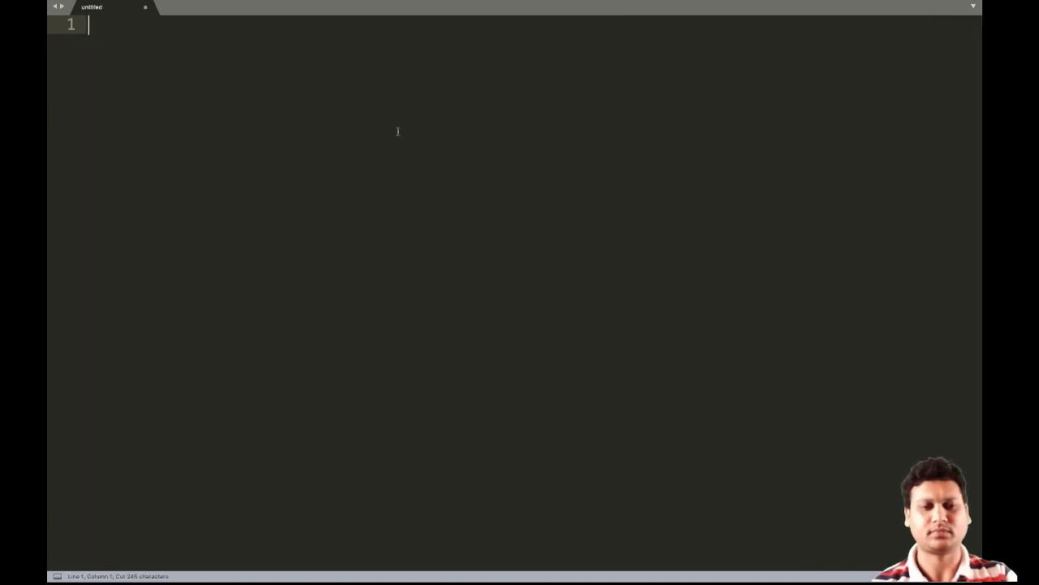
Step: Restore the authorize URL and load it in a new Chrome incognito window
key("super+z")
key("super+Tab")
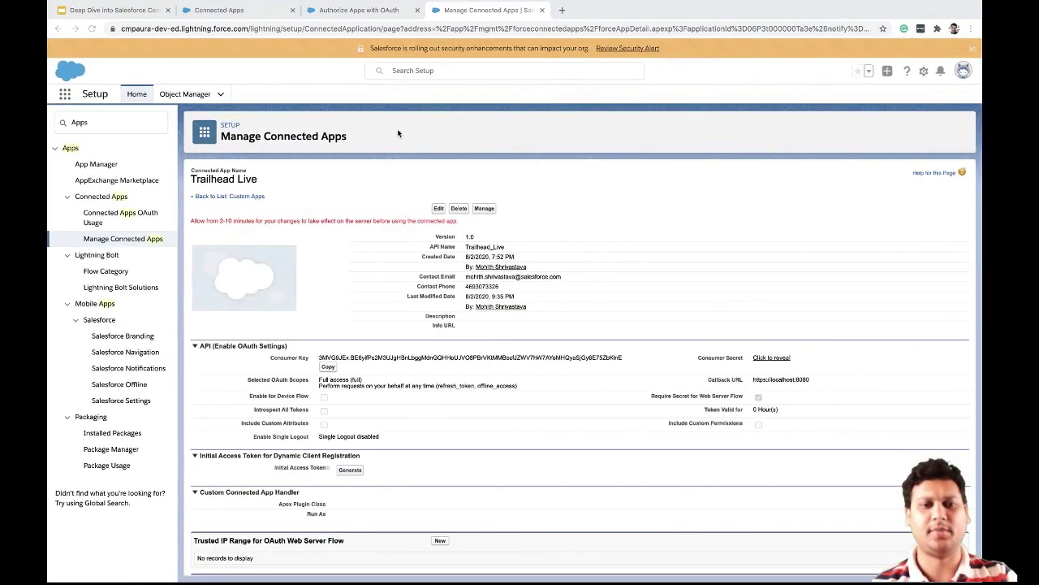
left_click(970, 28)
left_click(615, 67)
key("super+shift+n")
key("super+v")
key("Return")
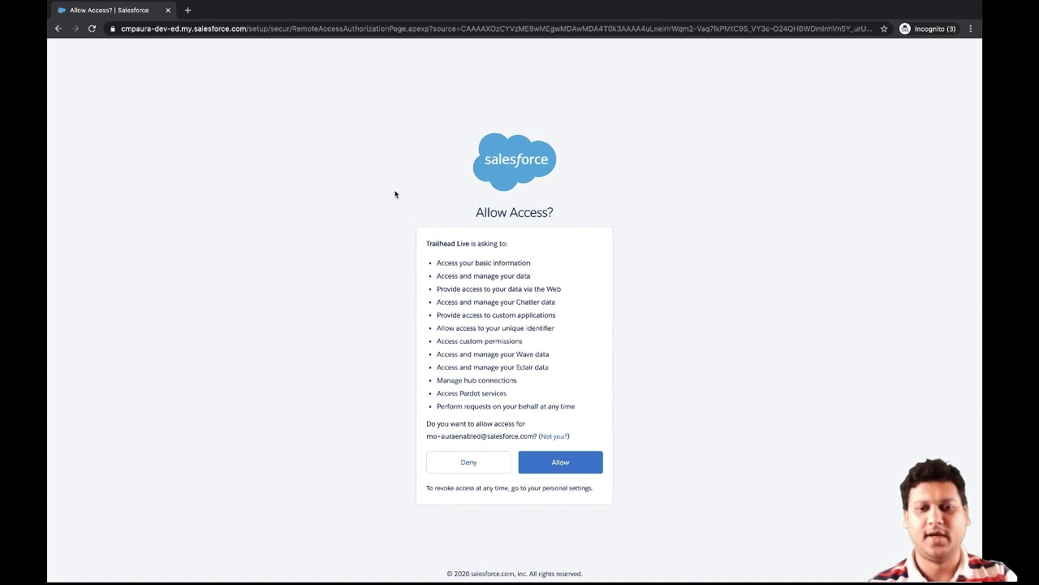
Step: Allow Trailhead Live access, then inspect the returned code and state=abc in the redirect URL
left_click_drag(441, 263, 610, 421)
left_click(561, 462)
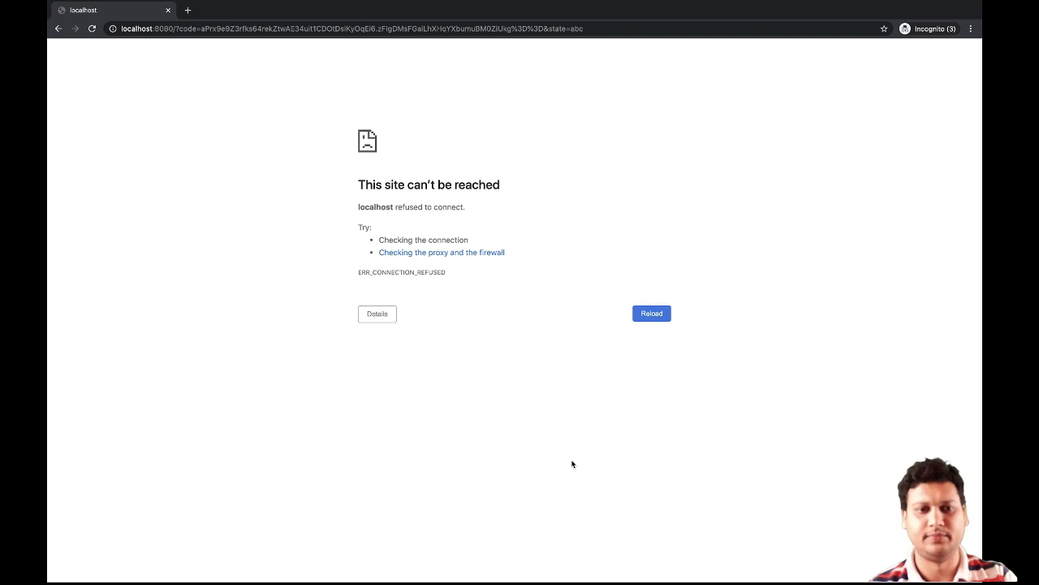
left_click_drag(202, 28, 479, 48)
left_click_drag(558, 38, 585, 29)
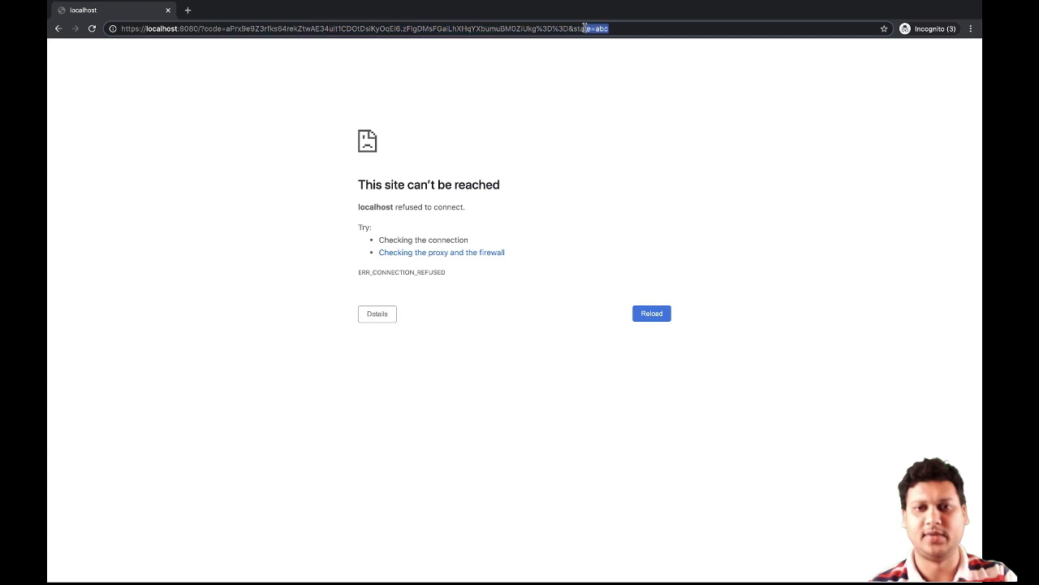
Step: Select the authorization code value between code= and &state in the localhost address bar
key("ctrl+Left")
key("ctrl+Left")
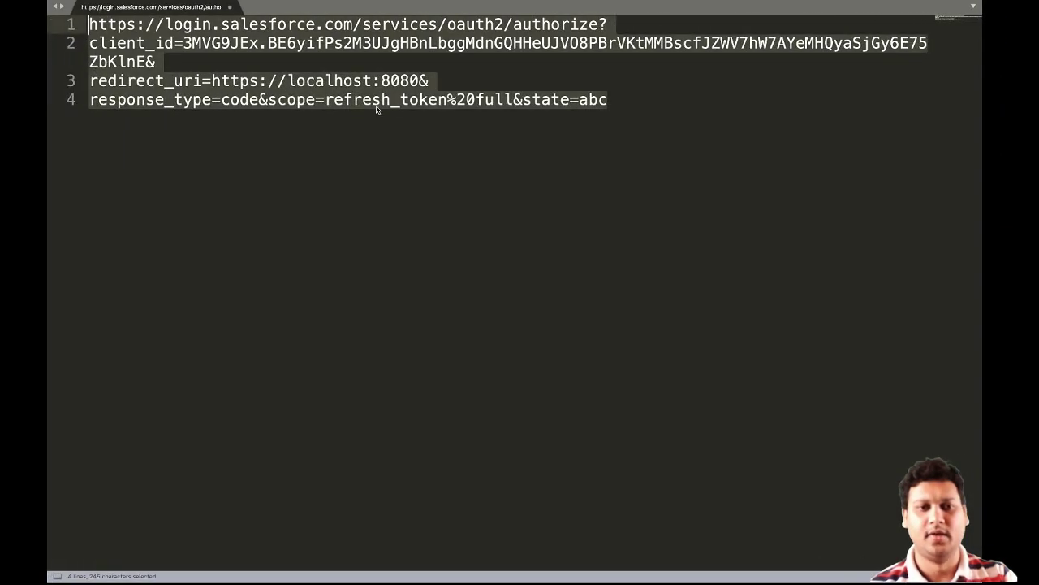
left_click(419, 101)
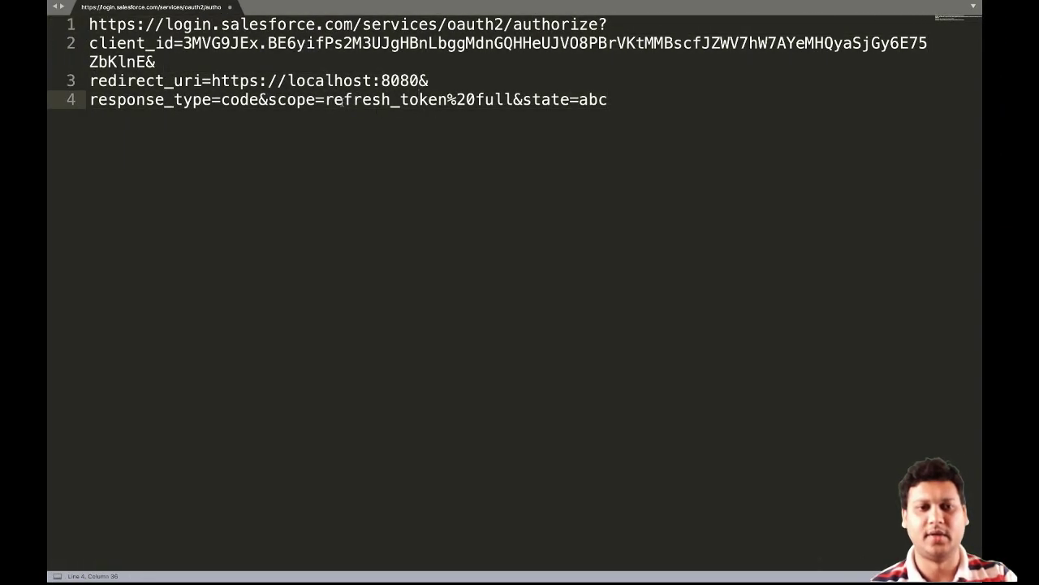
key("ctrl+Right")
key("ctrl+Right")
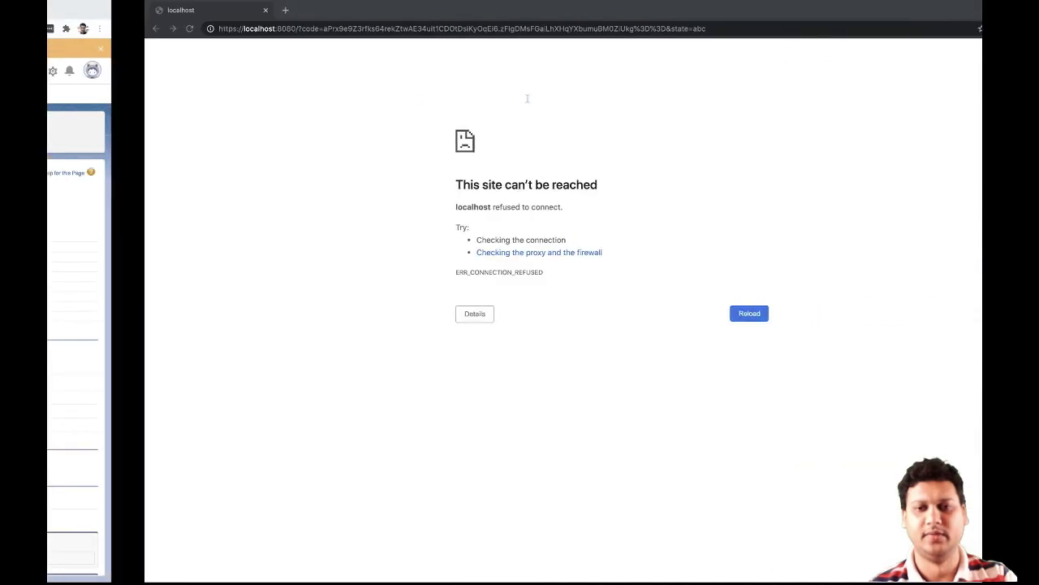
left_click(423, 28)
left_click_drag(227, 28, 567, 28)
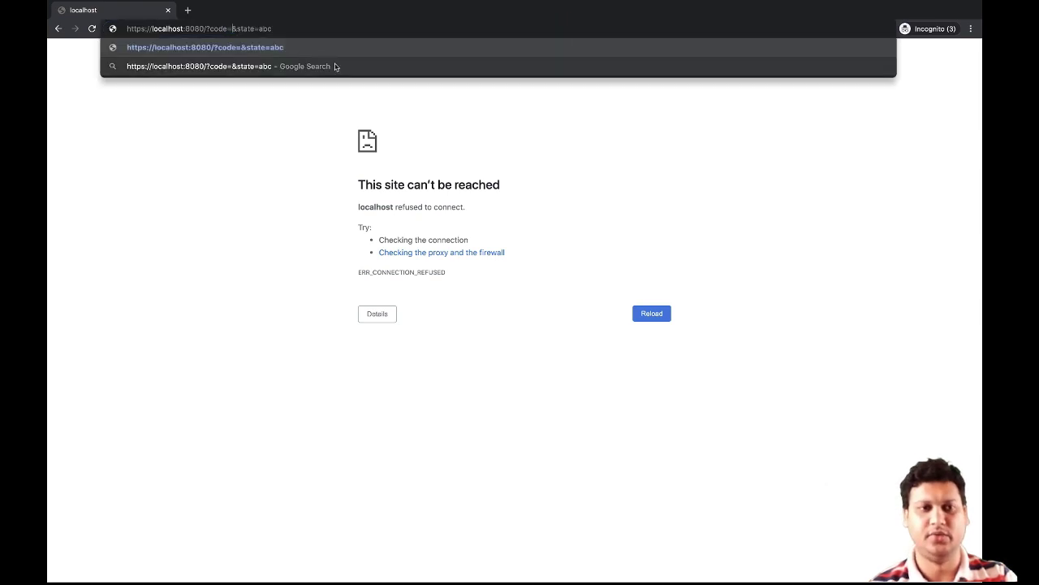
Step: Google 'url decoder online' in a new tab and open urldecoder.org
left_click(187, 10)
type("google.com")
key("Return")
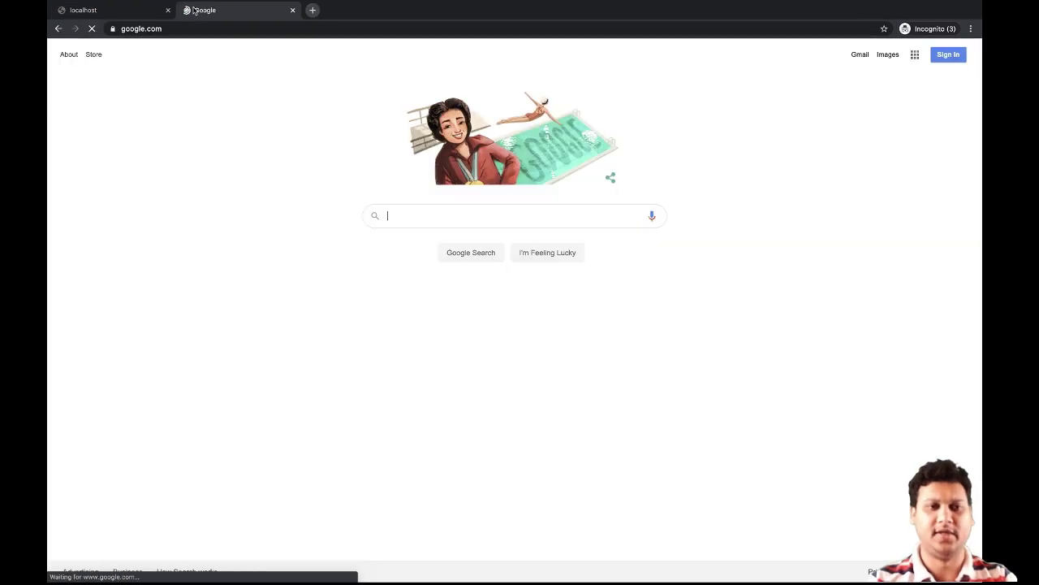
type("url de")
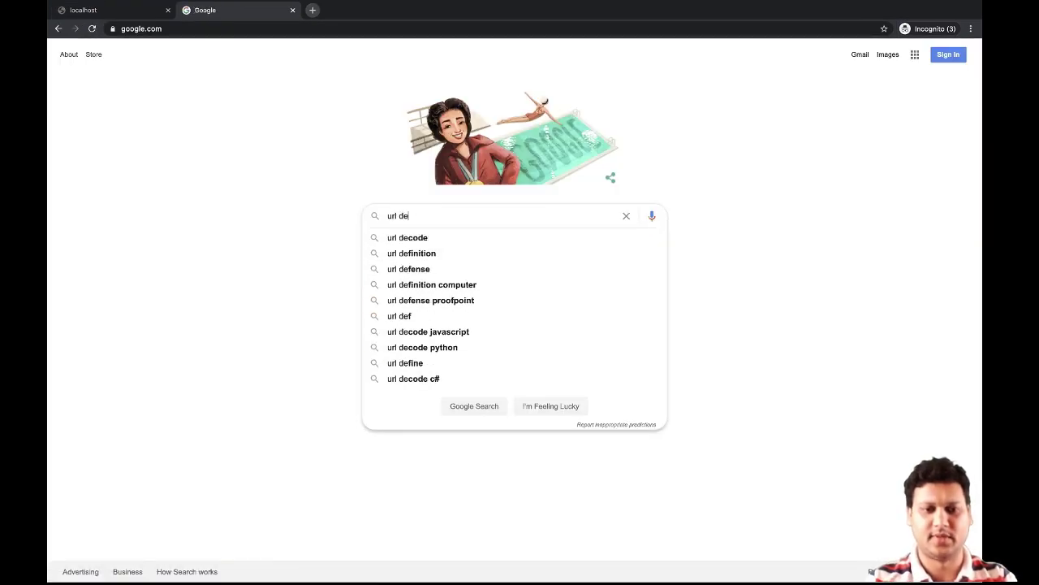
type("coder online")
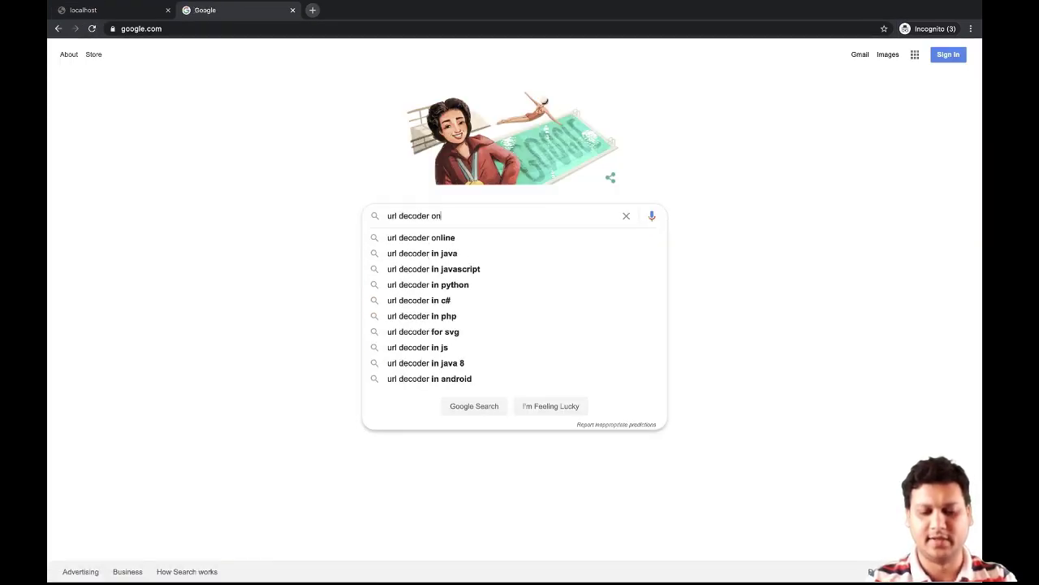
key("Return")
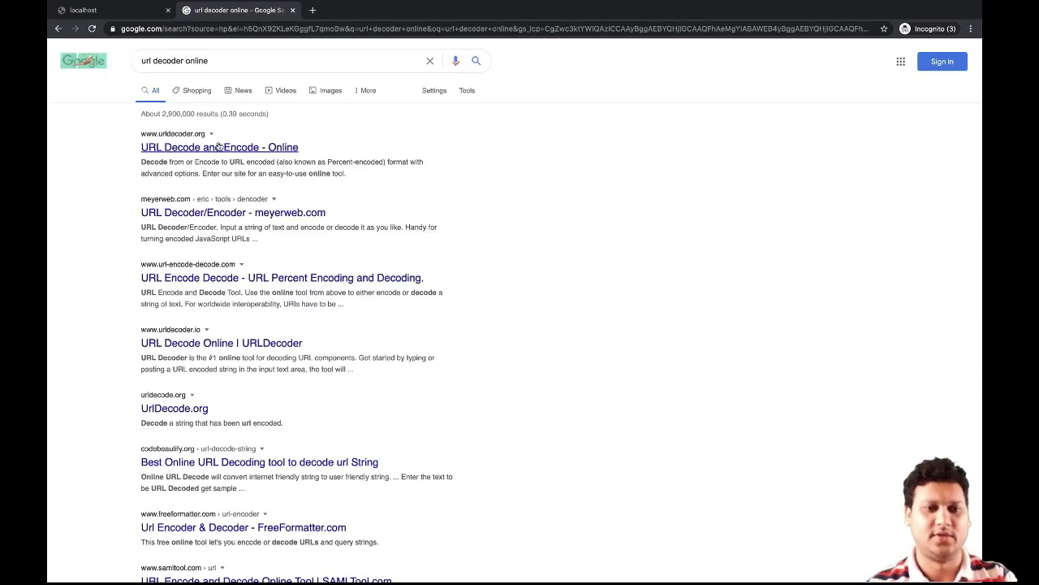
left_click(276, 148)
Step: Decode the pasted authorization code so %3D%3D becomes ==, and copy the result
left_click(290, 221)
key("ctrl+v")
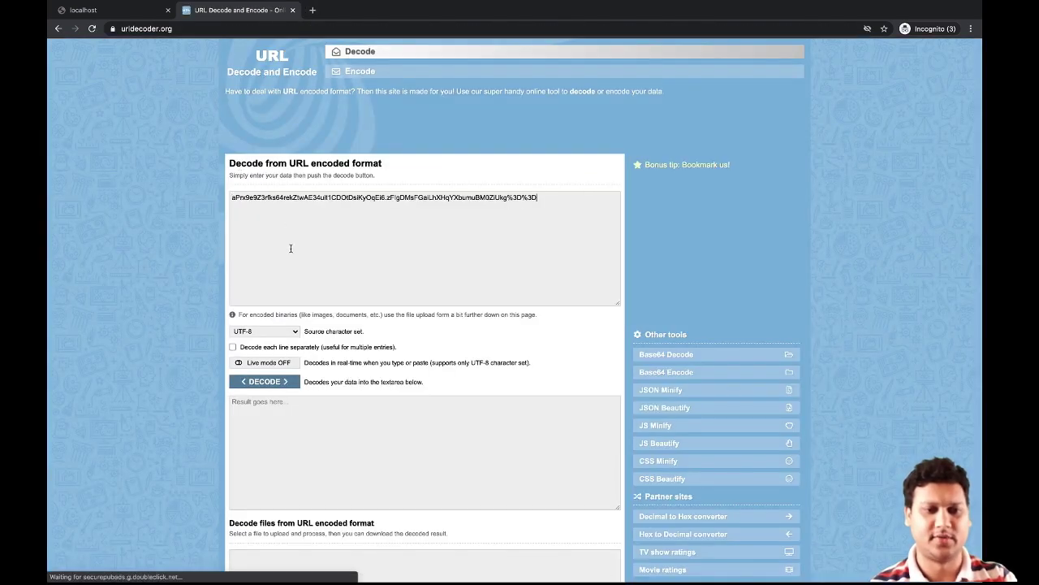
left_click(254, 382)
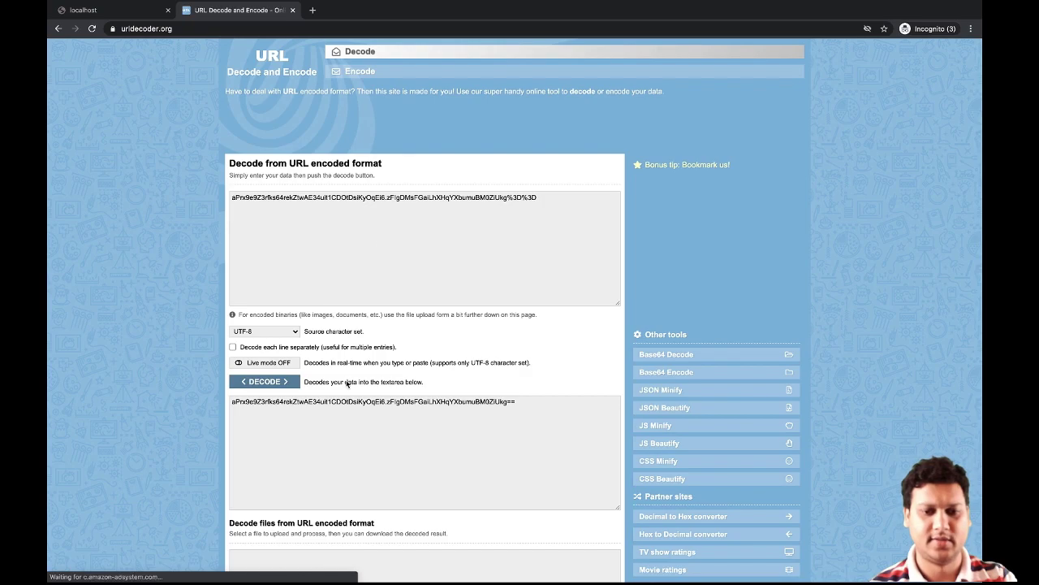
triple_click(331, 401)
key("ctrl+Left")
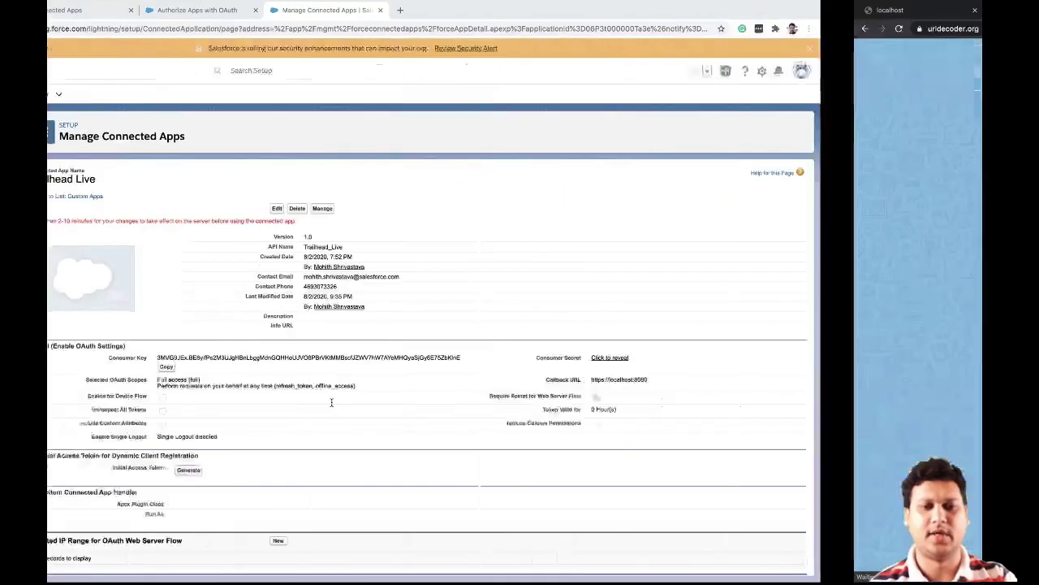
key("ctrl+Left")
key("ctrl+Left")
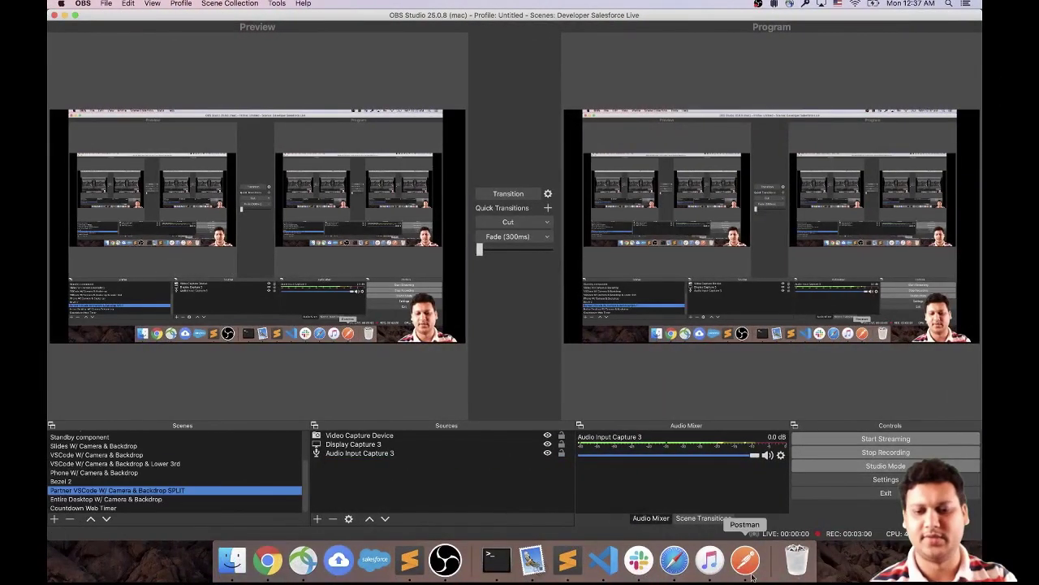
key("ctrl+Left")
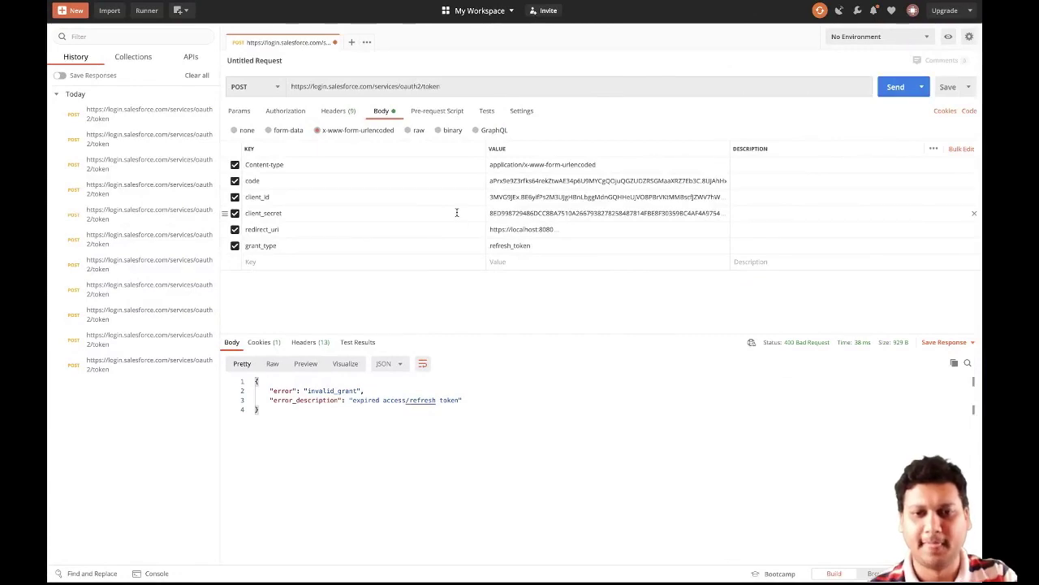
Step: Replace the body's code value with the decoded authorization code and resend the token request
left_click(523, 181)
key("ctrl+a")
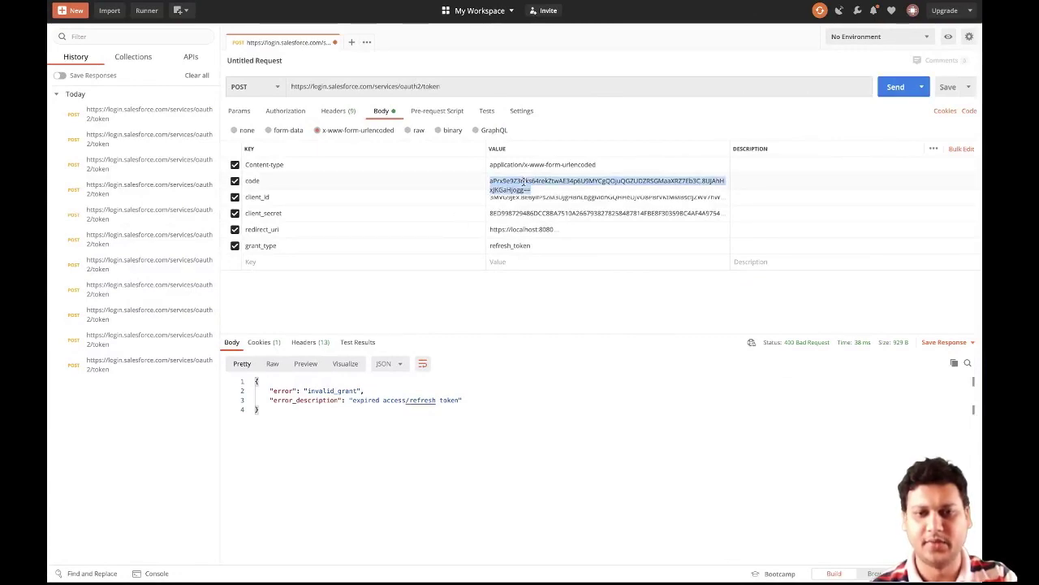
key("ctrl+v")
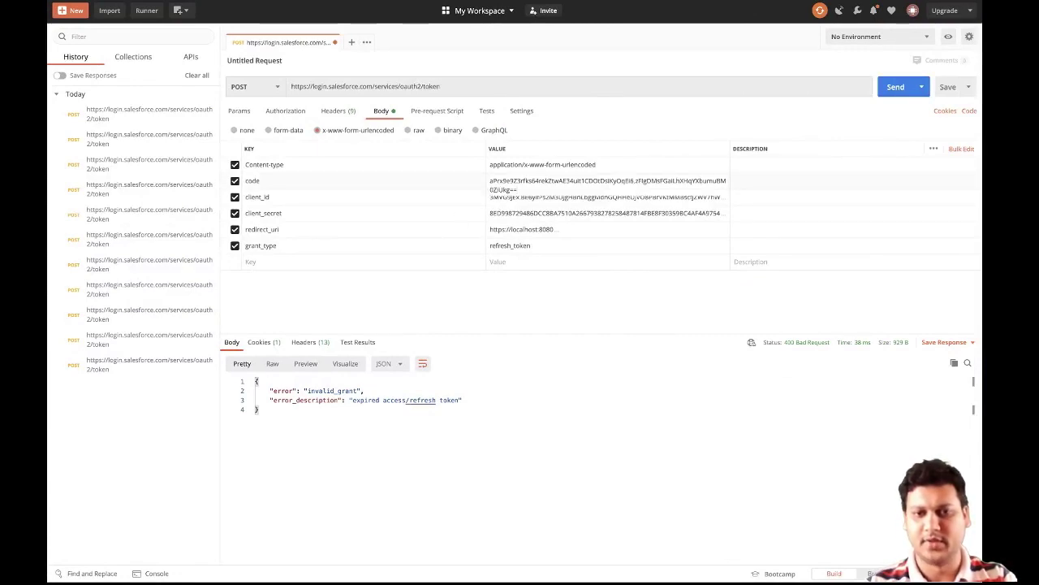
left_click(529, 297)
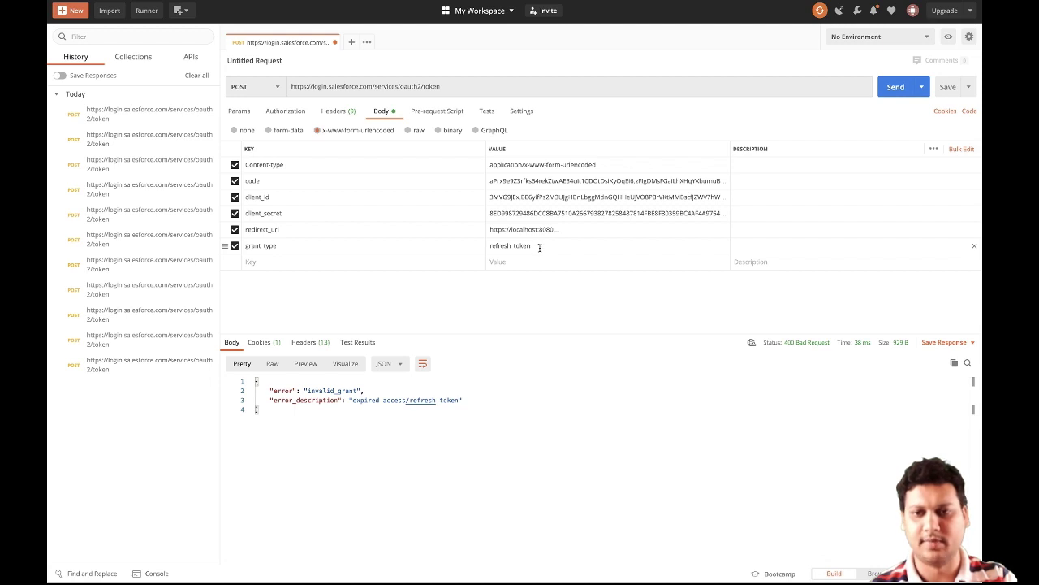
left_click_drag(539, 248, 471, 244)
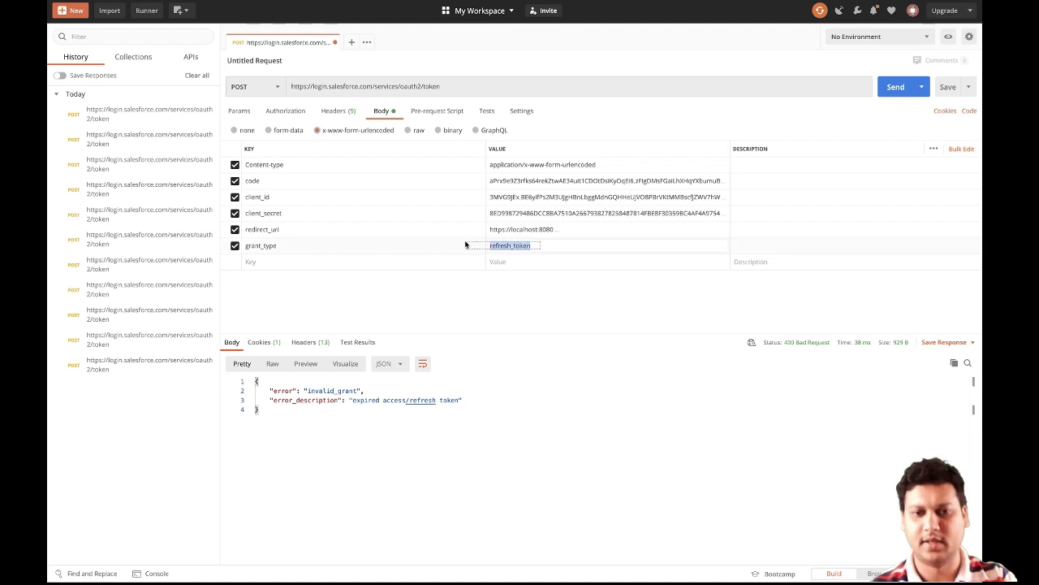
left_click(413, 314)
left_click(896, 86)
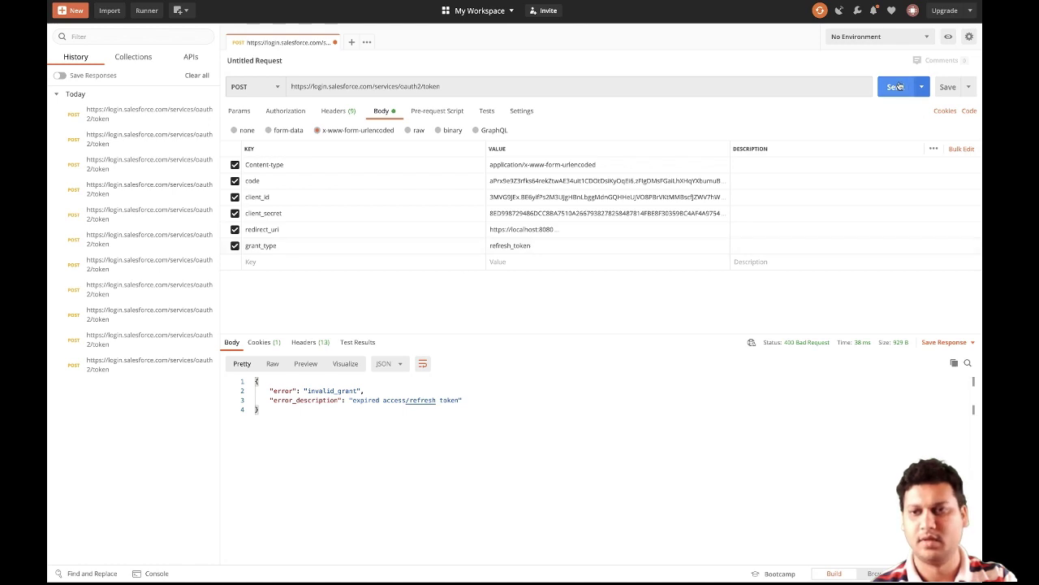
Step: Change the grant_type value from refresh_token to authorization_code
double_click(532, 246)
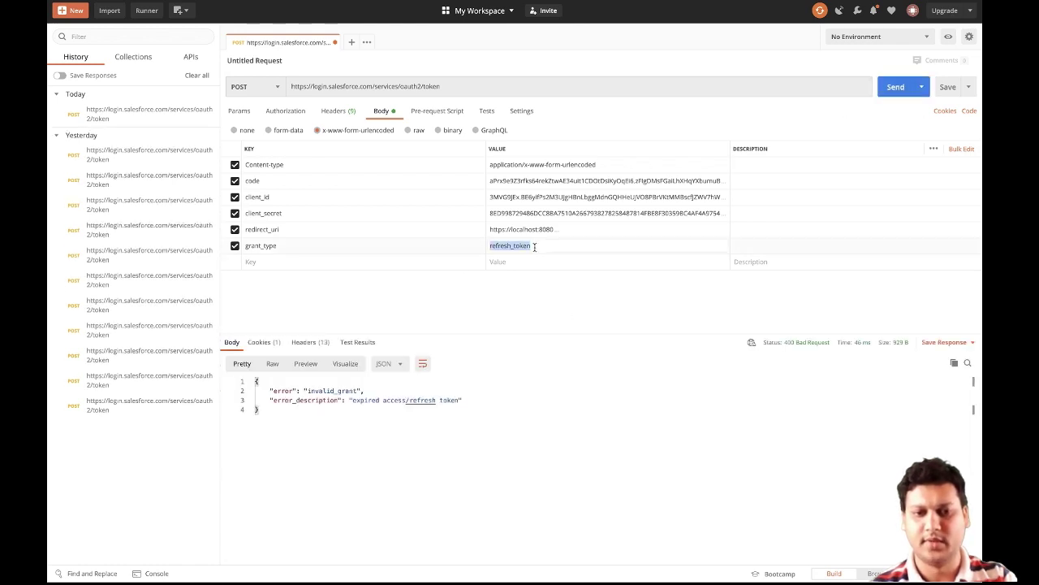
key("BackSpace")
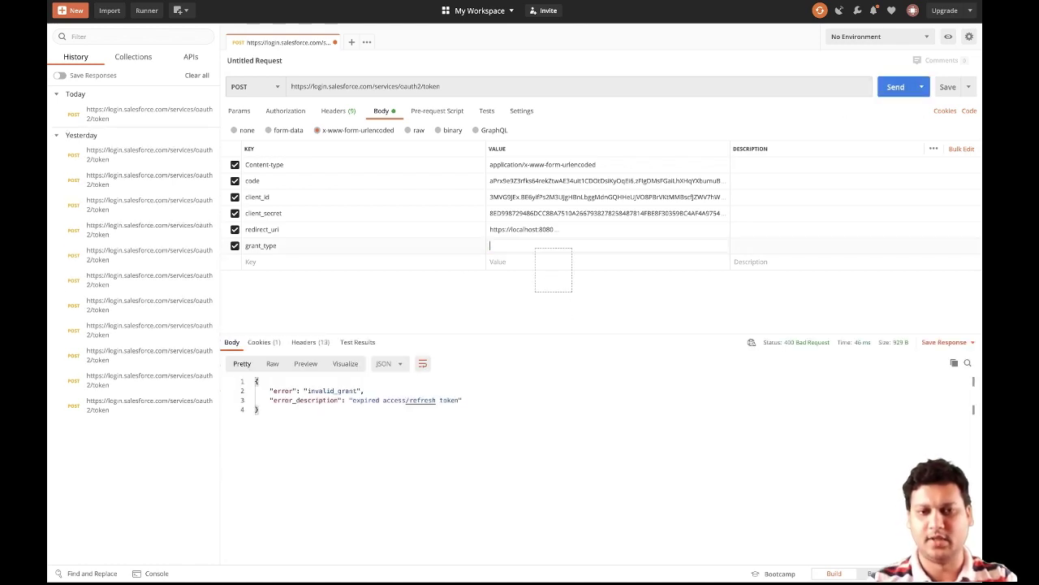
key("BackSpace")
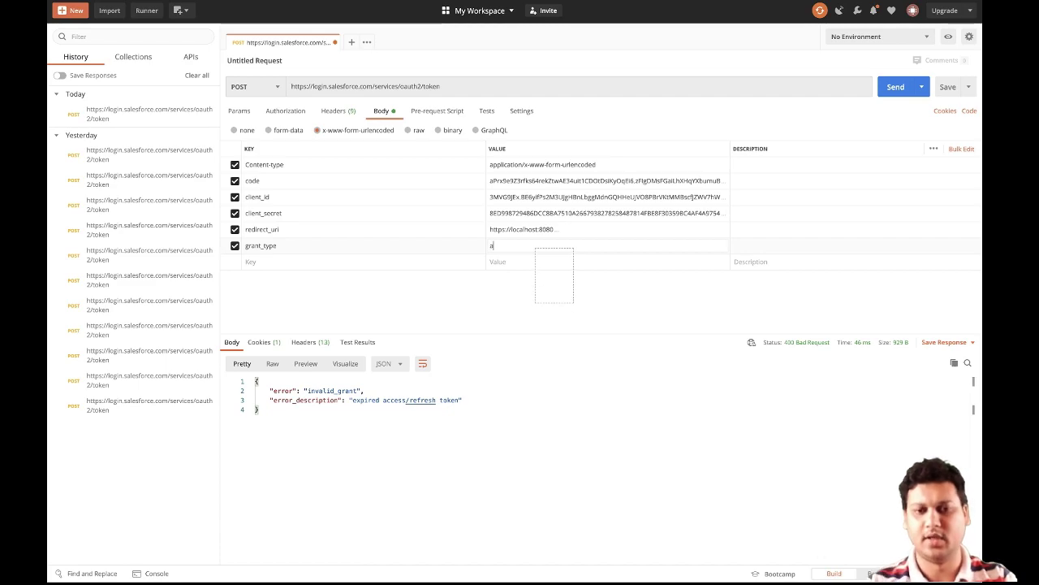
key("super+Tab")
key("super+Tab")
key("super+Tab")
key("super+Tab")
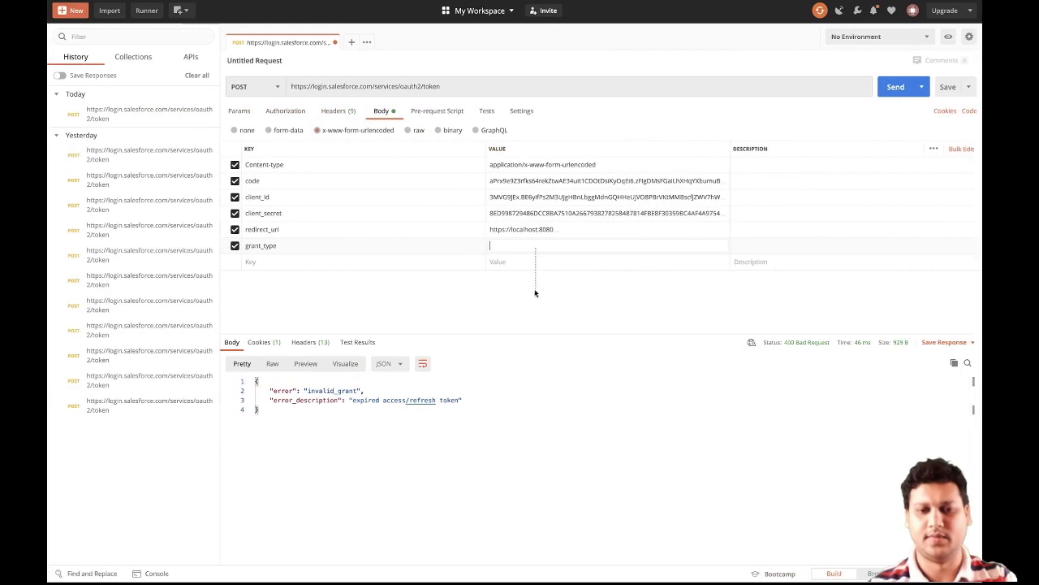
type("authori")
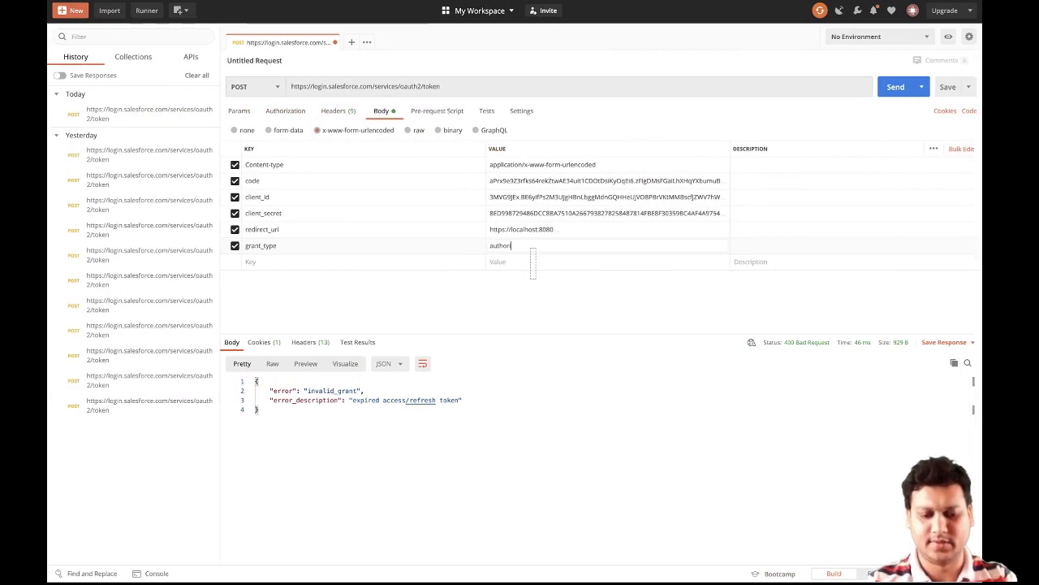
type("zation_code")
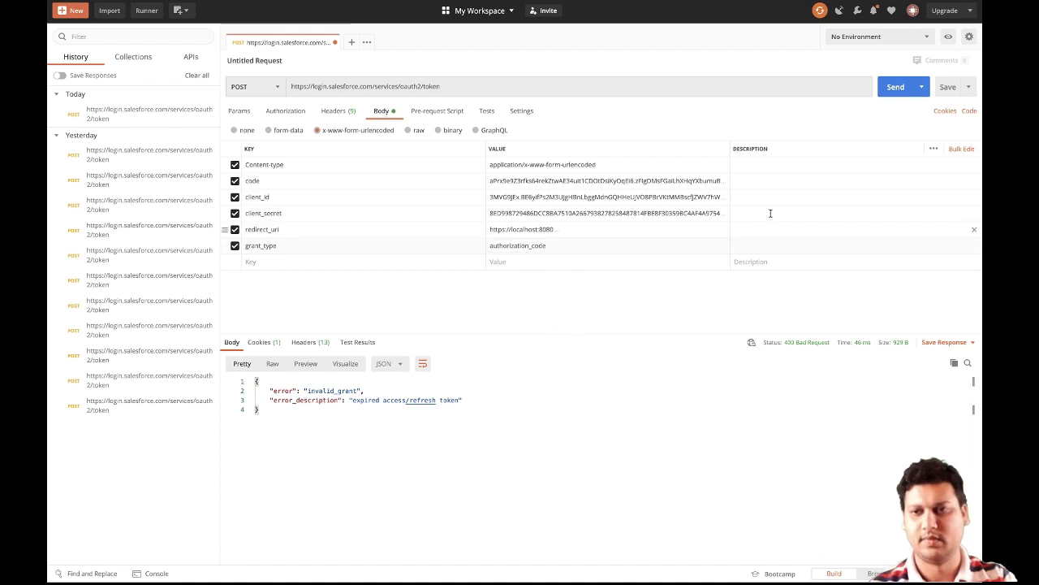
Step: Send the authorization_code token request and review the returned access and refresh tokens
left_click(896, 86)
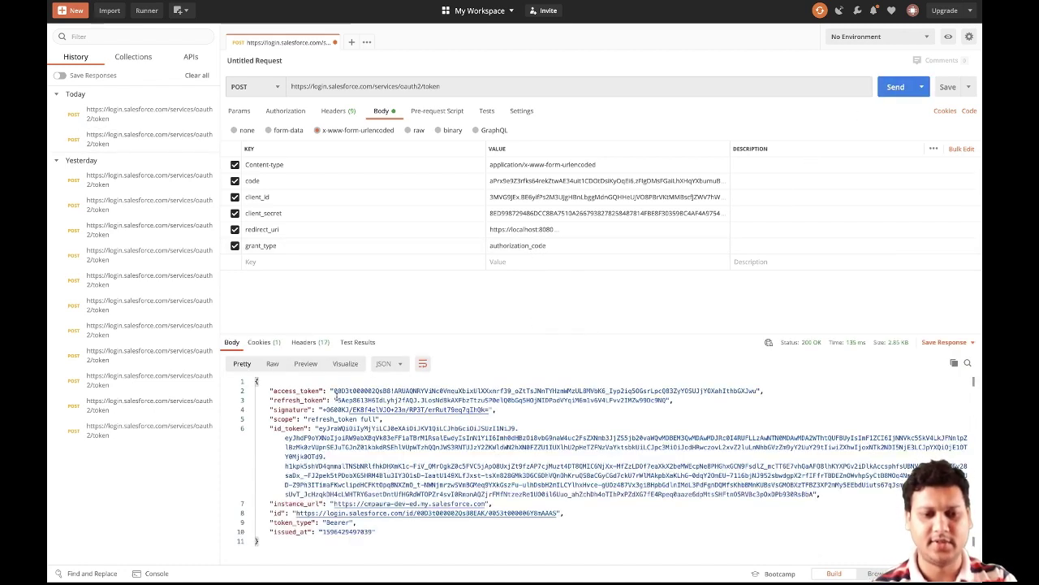
left_click_drag(338, 400, 666, 400)
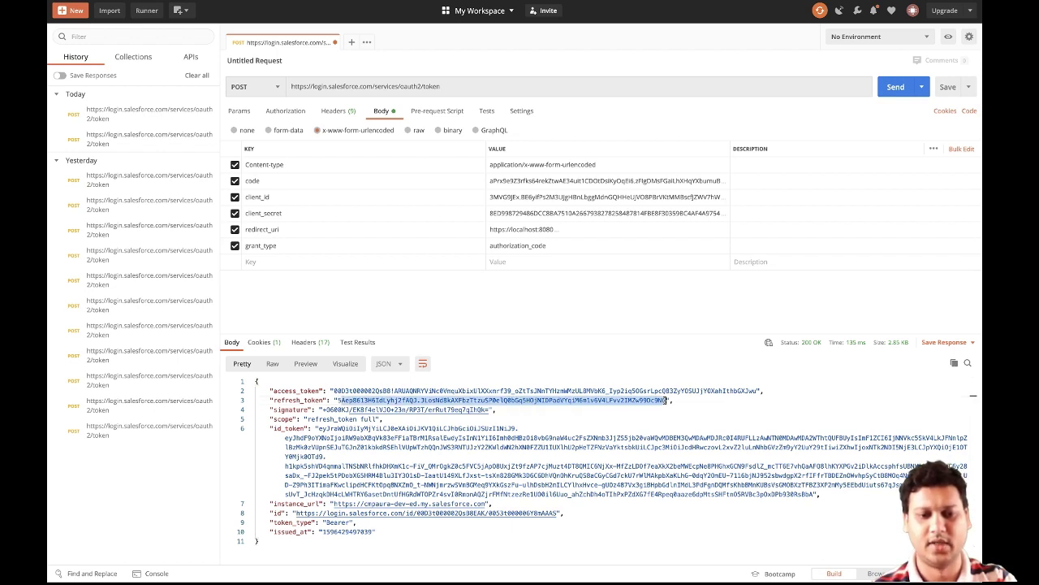
double_click(296, 390)
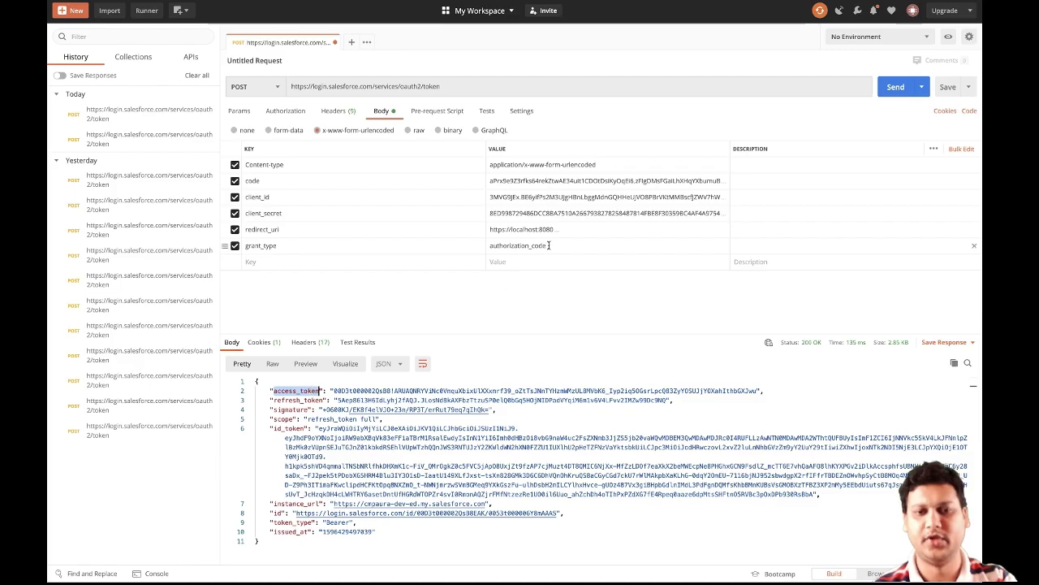
key("super+Tab")
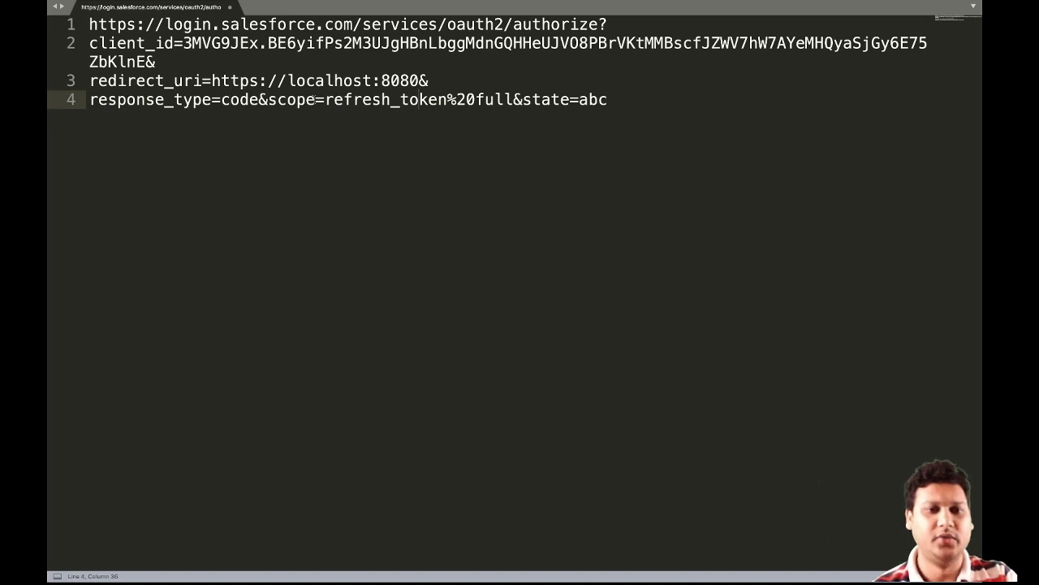
left_click_drag(326, 99, 606, 94)
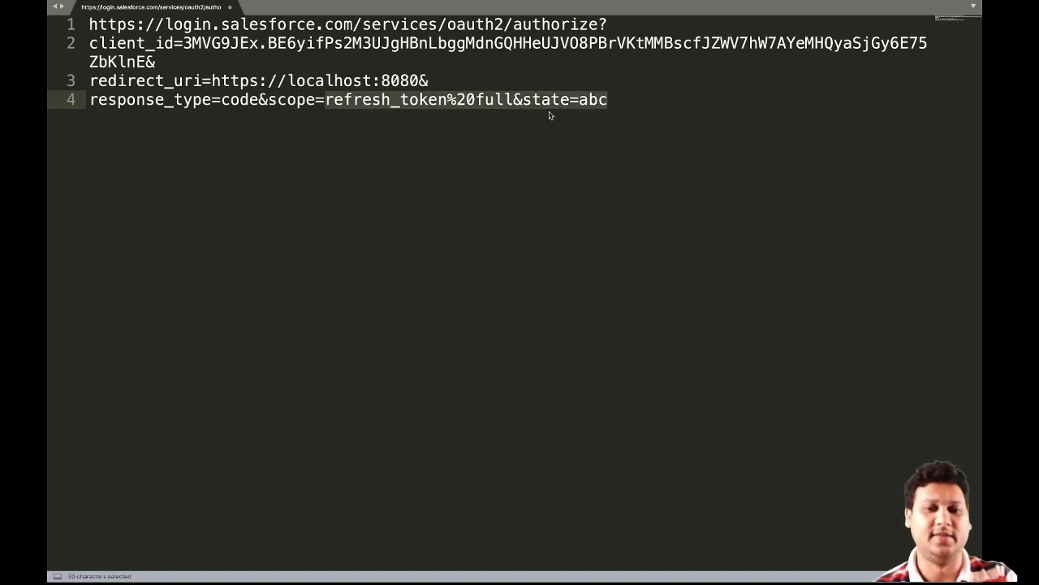
key("Right")
left_click_drag(514, 99, 642, 112)
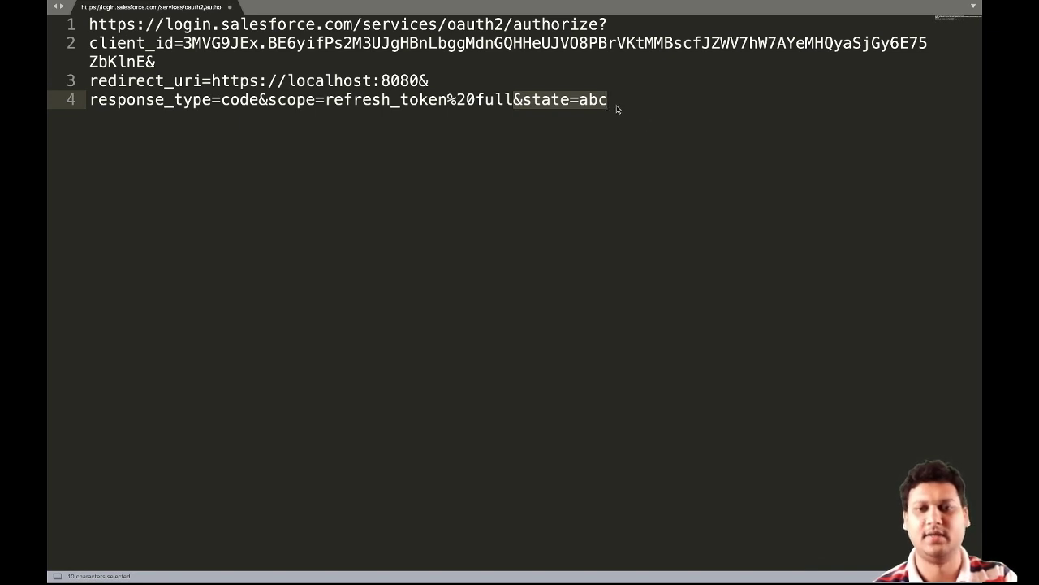
left_click(616, 106)
left_click_drag(623, 103, 95, 25)
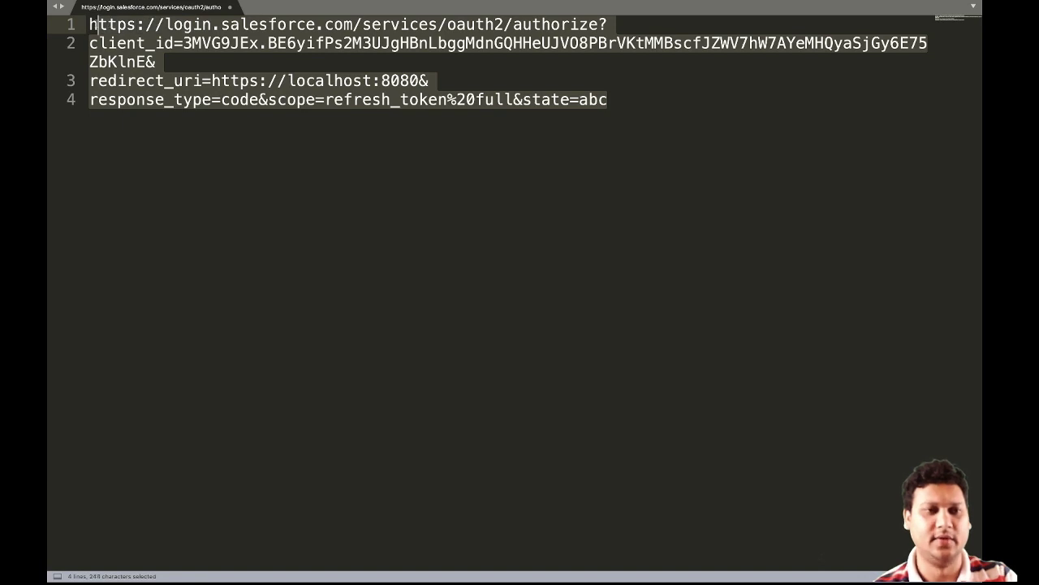
left_click(146, 43)
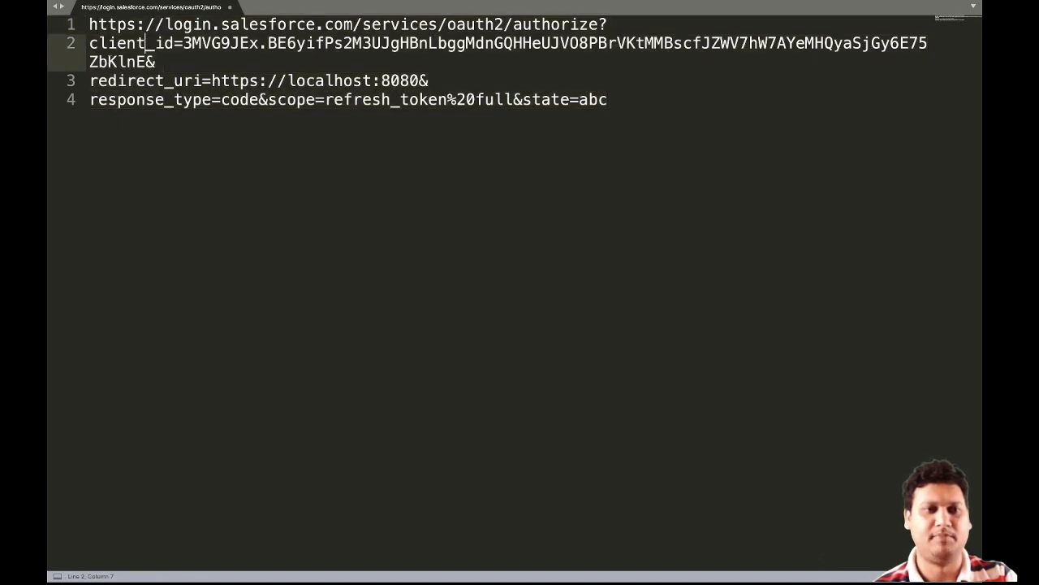
left_click_drag(174, 43, 300, 121)
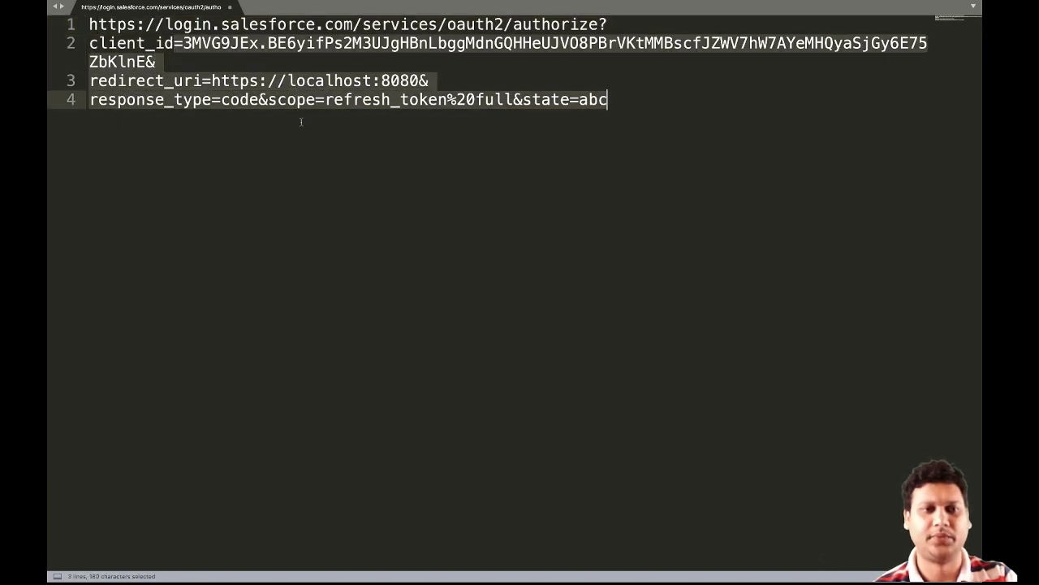
left_click(333, 134)
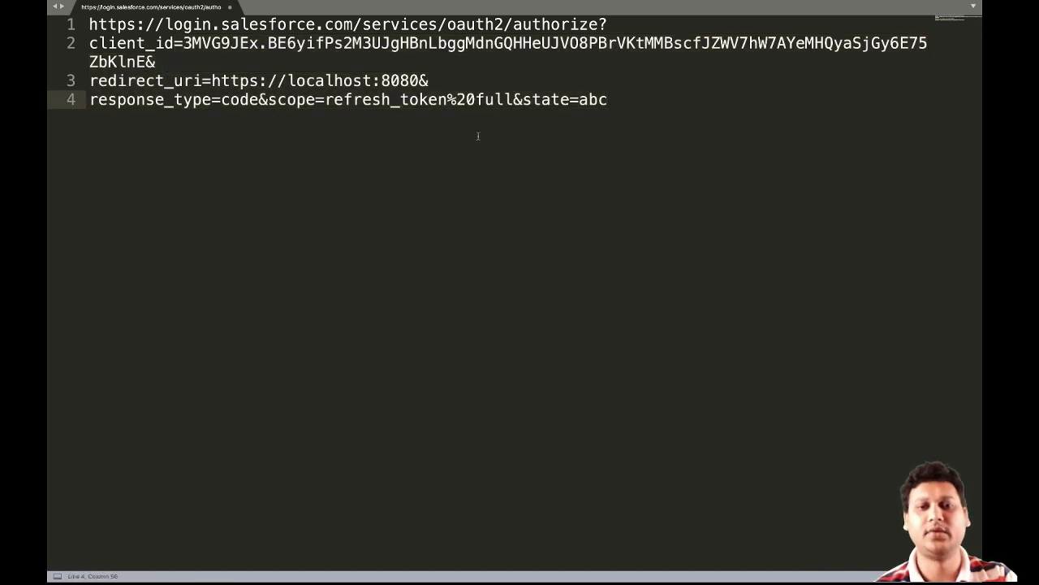
left_click_drag(578, 99, 633, 109)
left_click(579, 99)
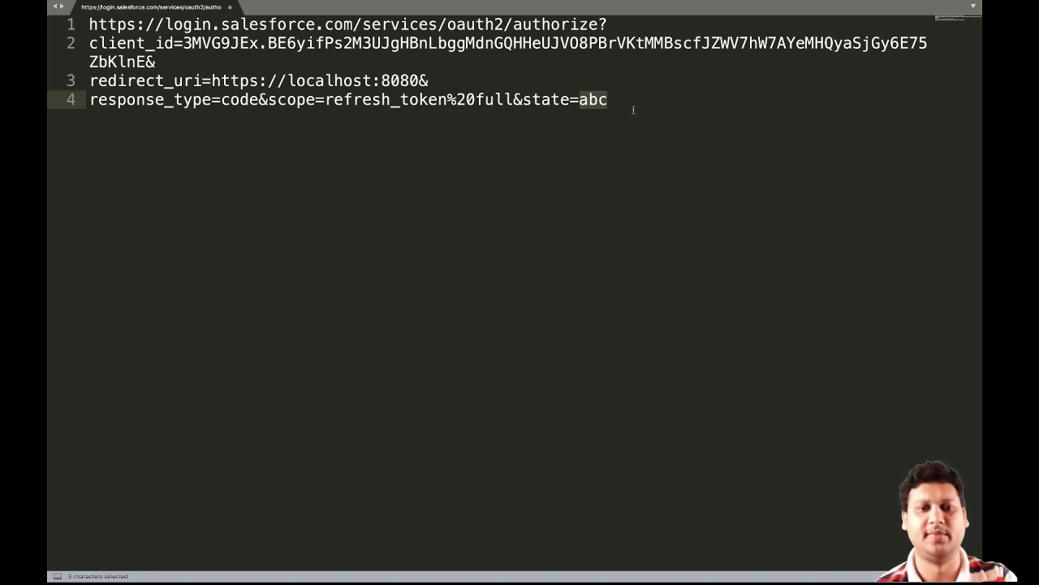
key("Right")
key("ctrl+Left")
key("shift+End")
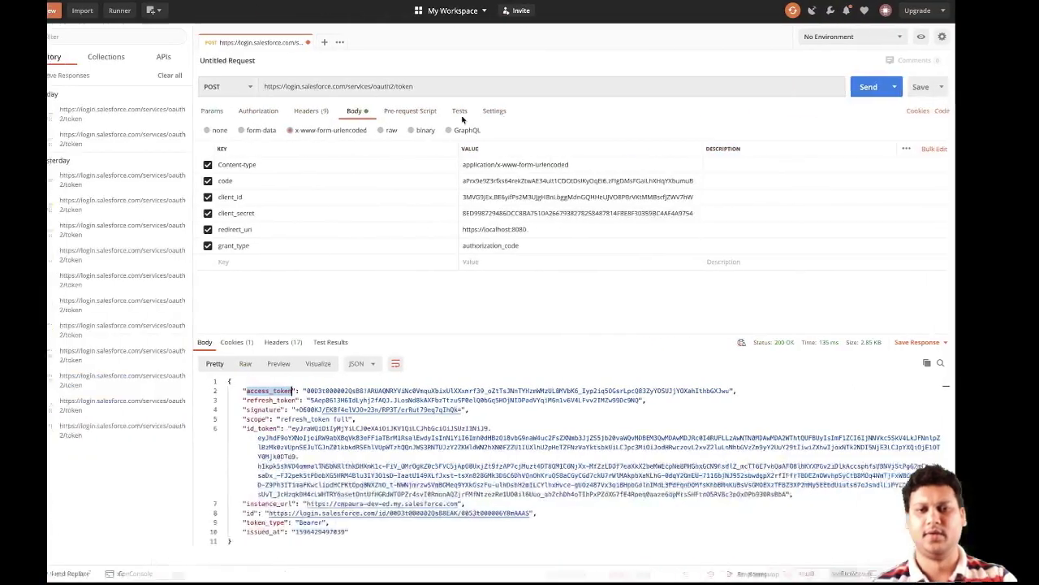
Step: Review the access_token and refresh_token keys, then move to the Connected Apps help article
double_click(305, 398)
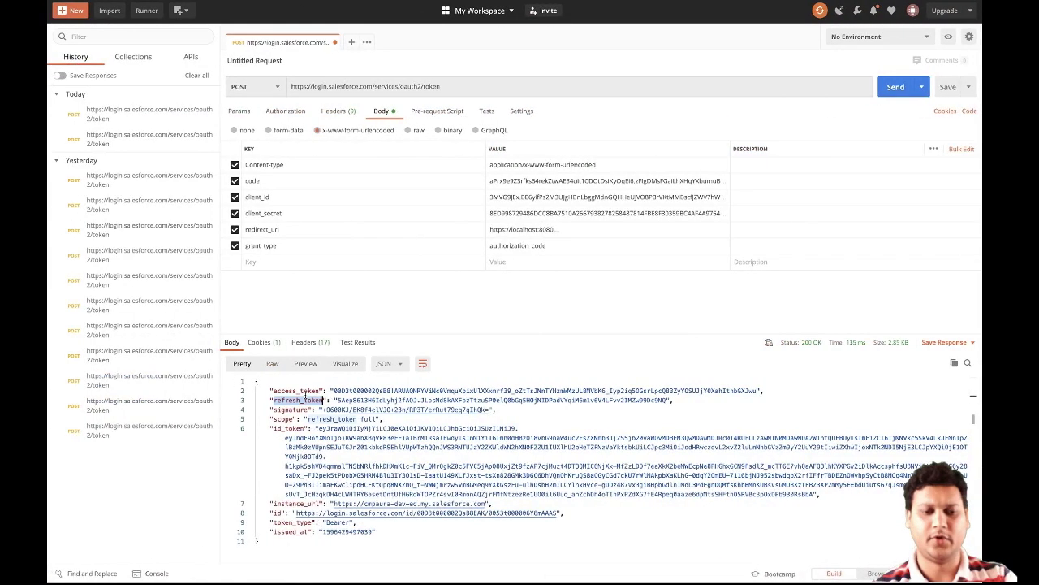
double_click(305, 391)
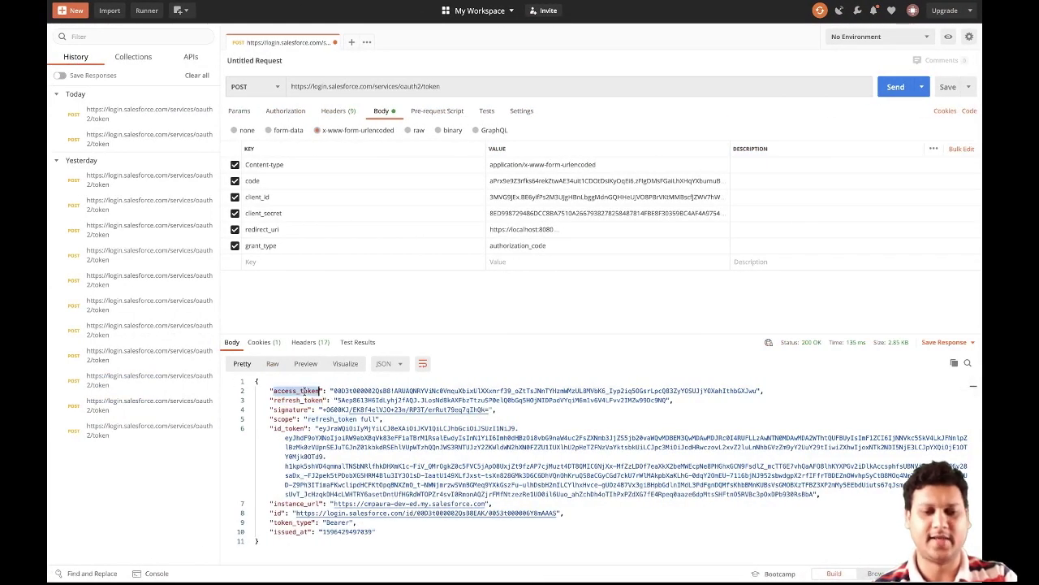
double_click(306, 398)
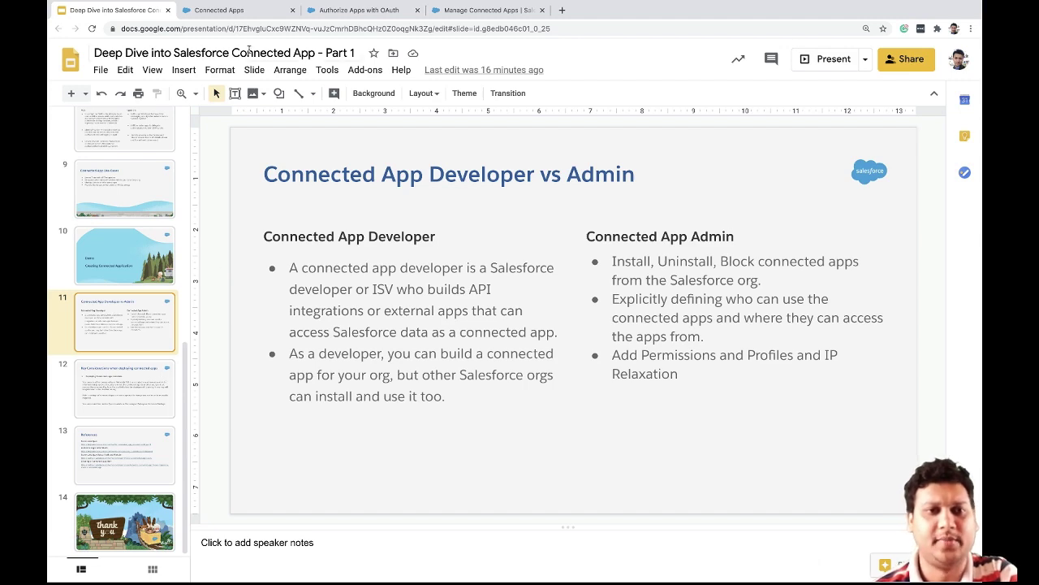
left_click(242, 16)
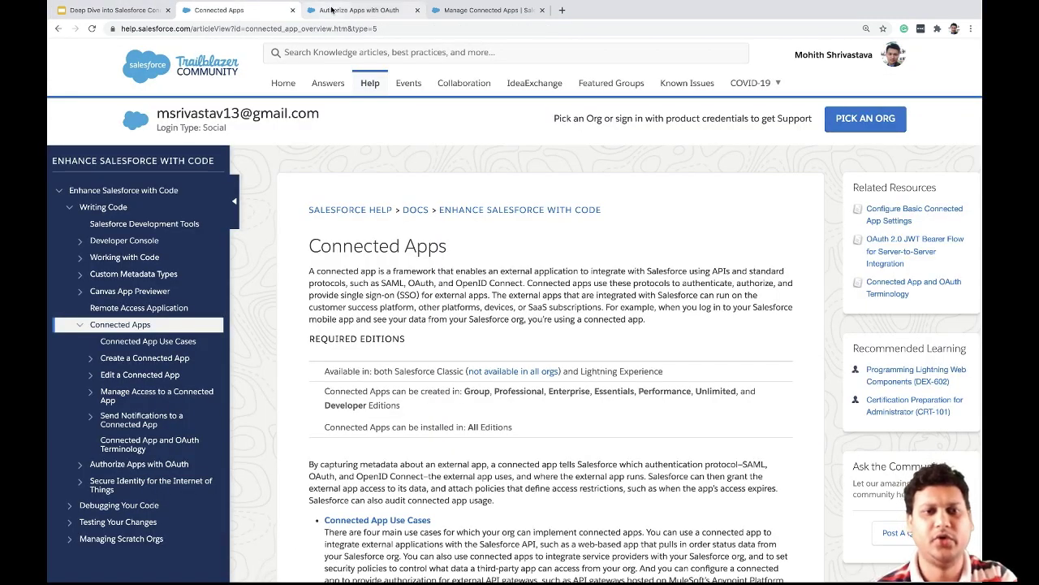
Step: Look through the OAuth help article and presentation slides across desktops
left_click(334, 10)
left_click(139, 11)
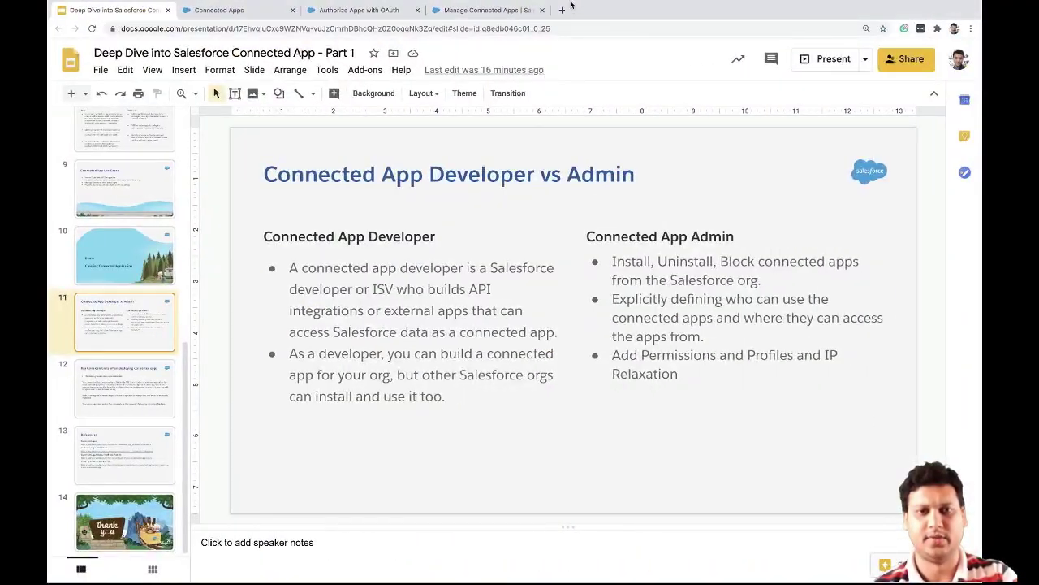
key("ctrl+Right")
key("ctrl+Left")
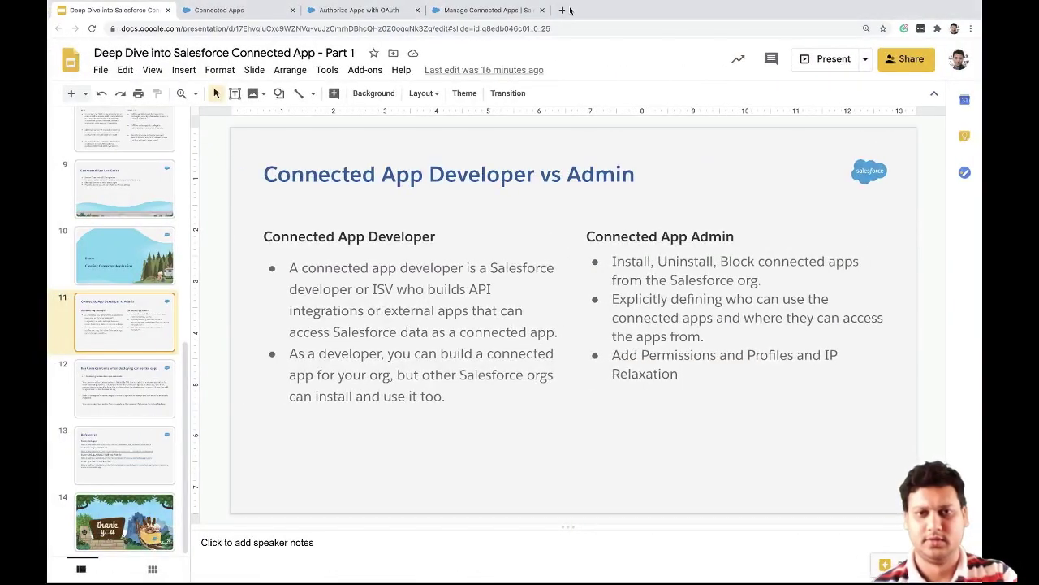
Step: Load login.salesforce.com in a new browser tab
left_click(570, 10)
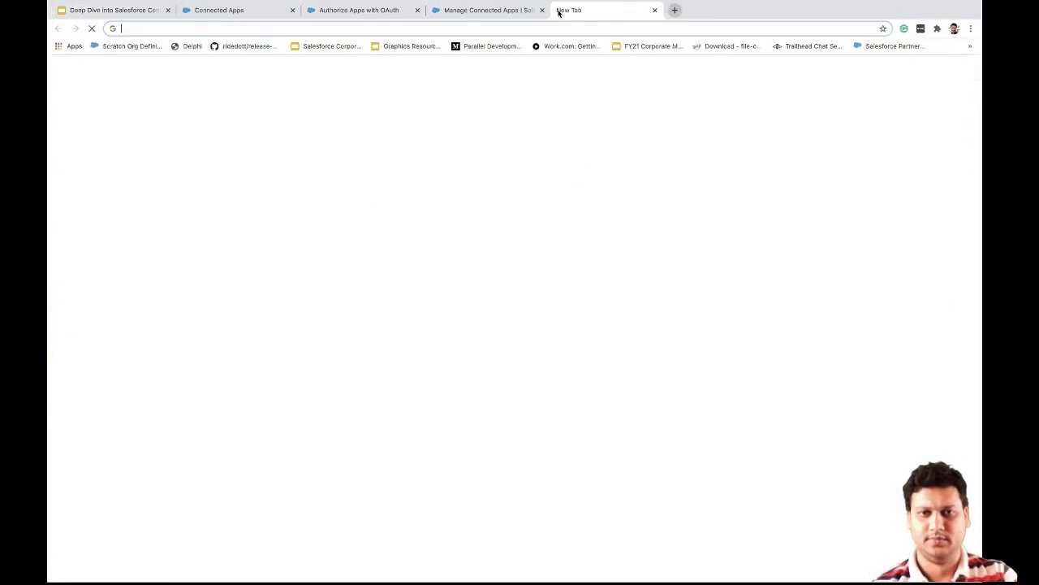
type("login.salesforce.com")
key("Return")
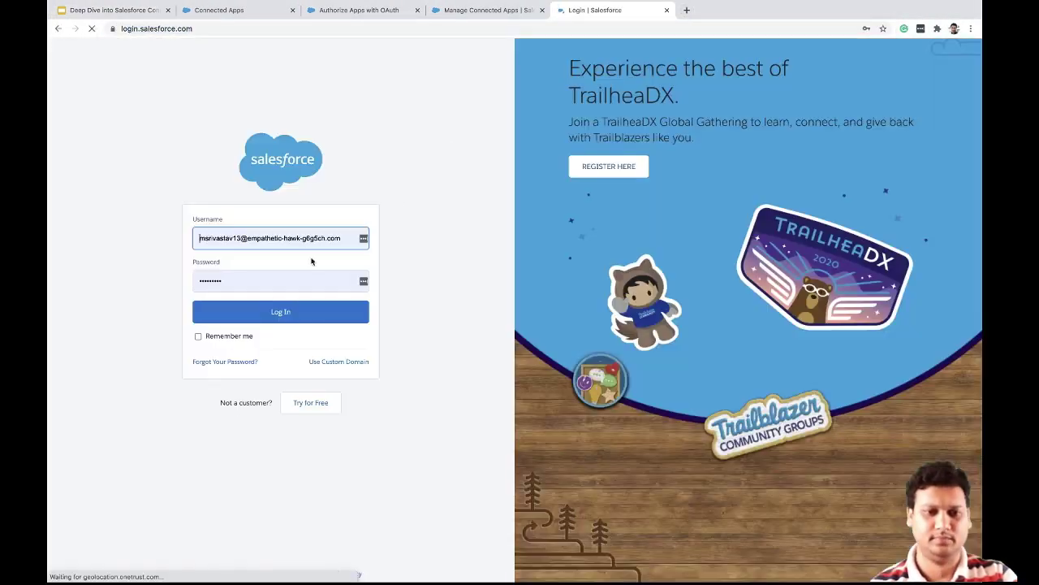
Step: Log in with the admin username and password, dismissing the save-password prompt
left_click(295, 239)
key("super+a")
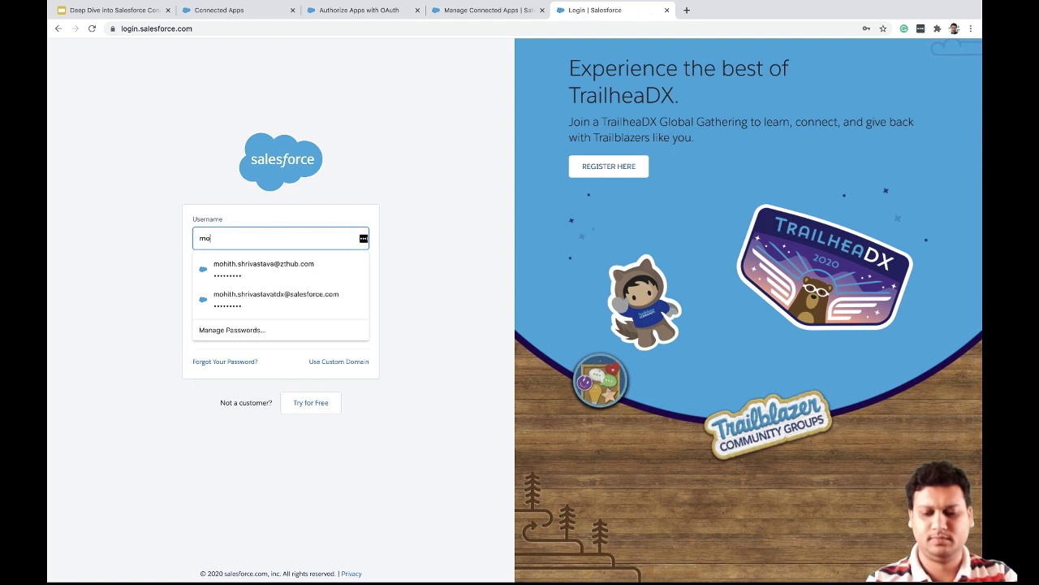
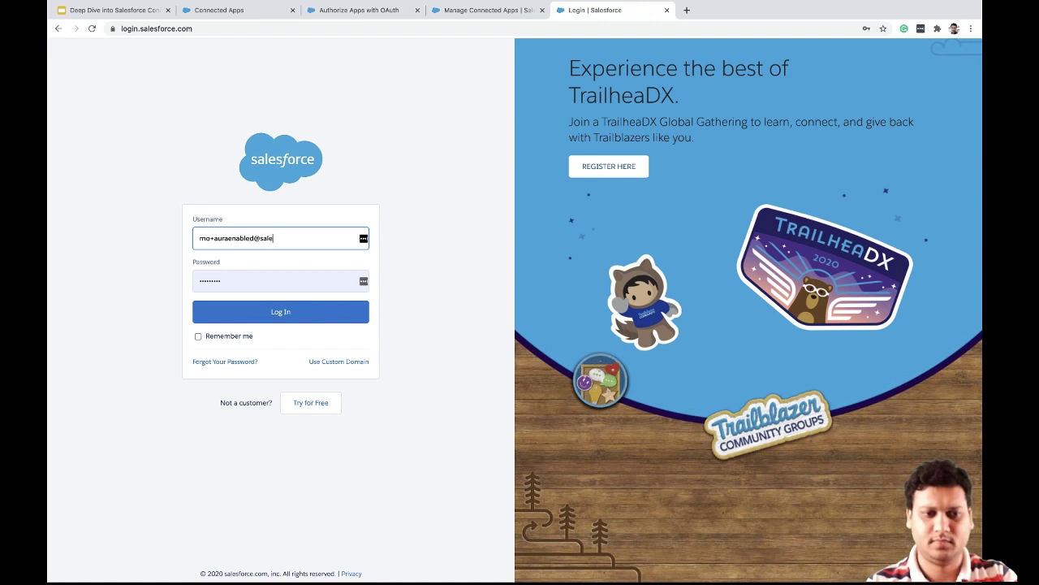
key("Tab")
left_click(290, 285)
key("BackSpace")
type("•••••••")
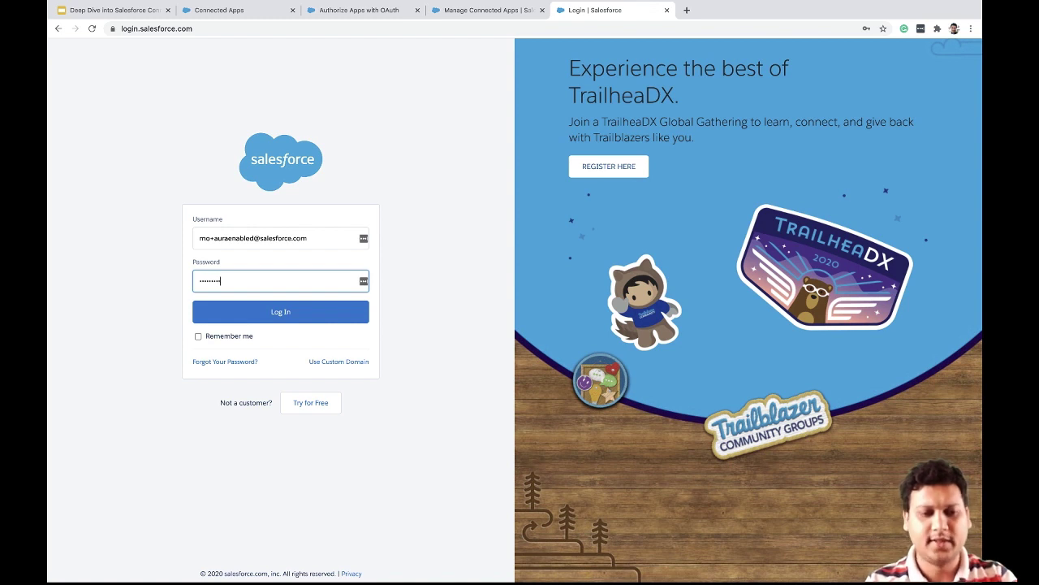
left_click(268, 316)
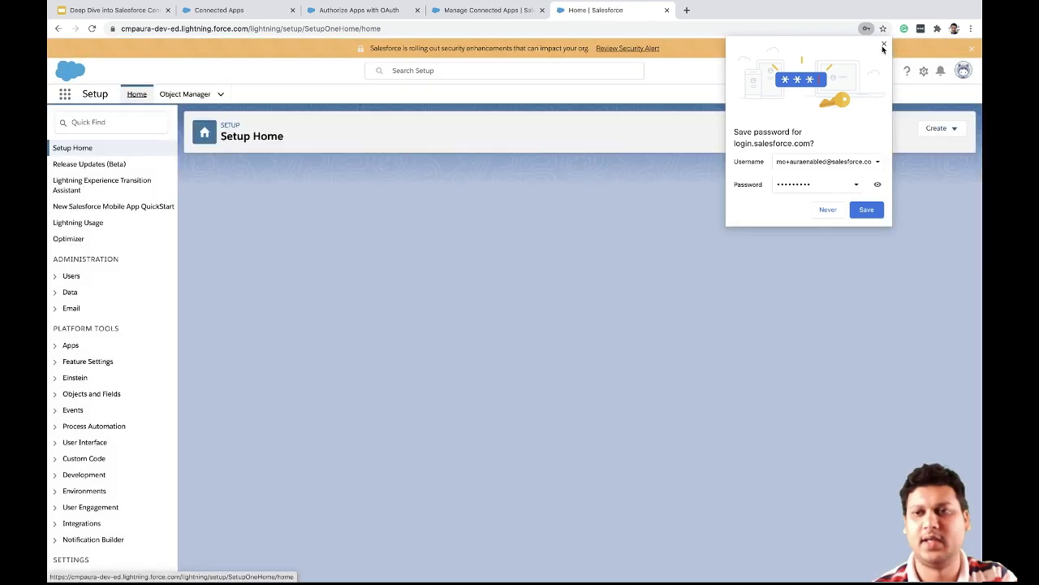
left_click(885, 43)
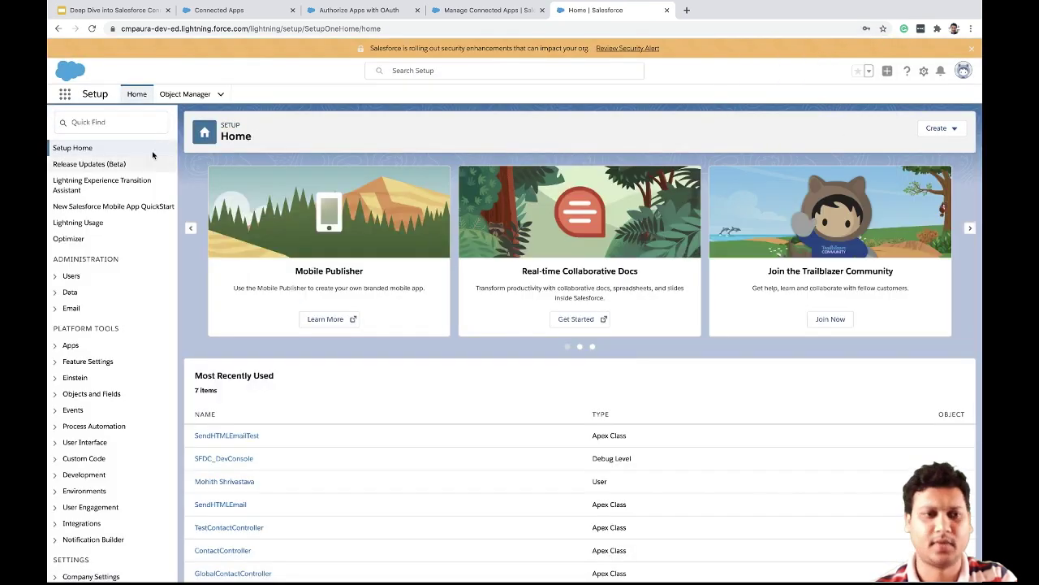
Step: Search Quick Find for 'Connect' and open Connected Apps OAuth Usage
left_click(104, 122)
type("Con")
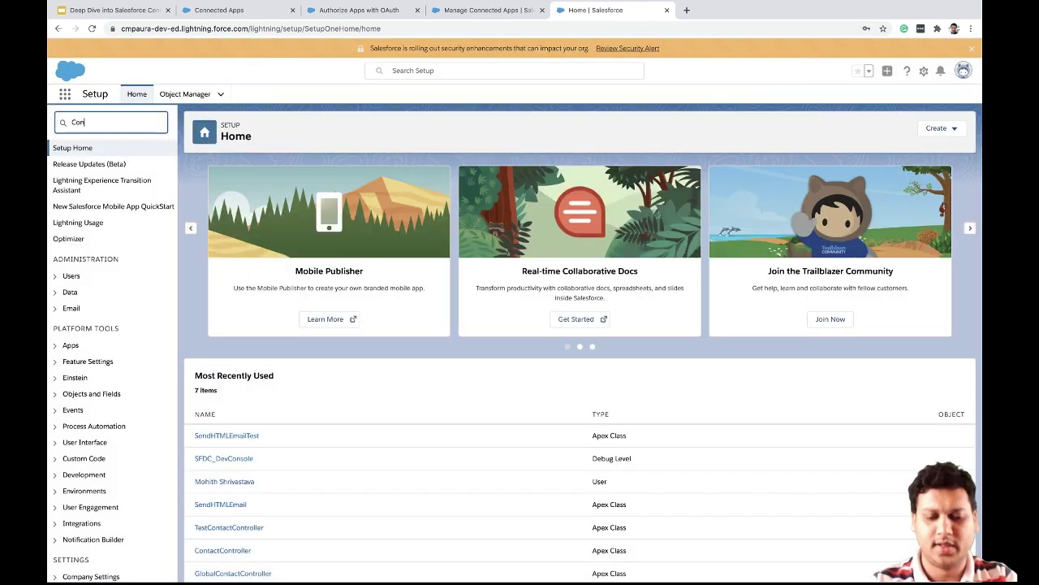
type("nect")
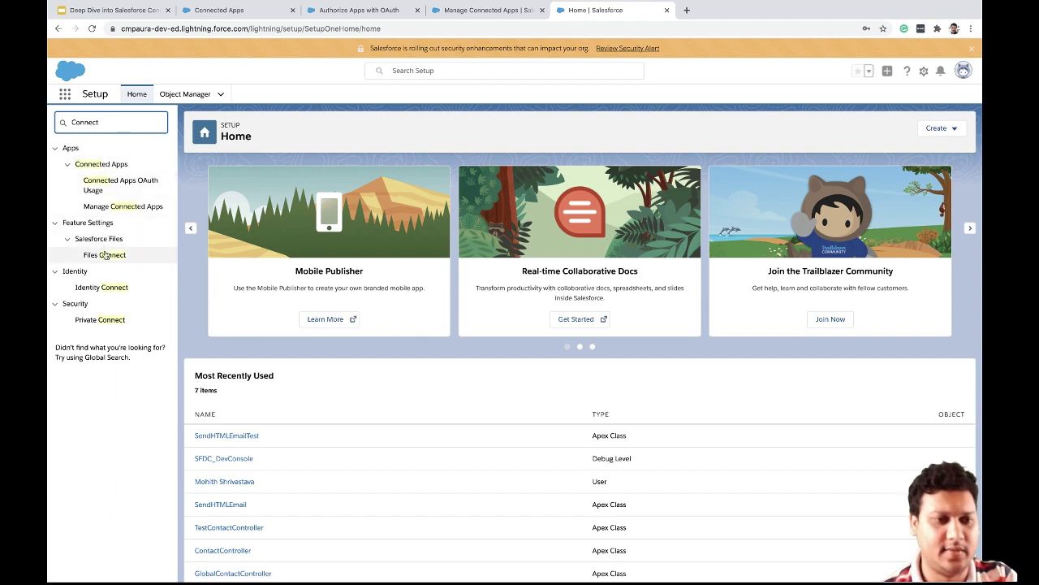
left_click(115, 181)
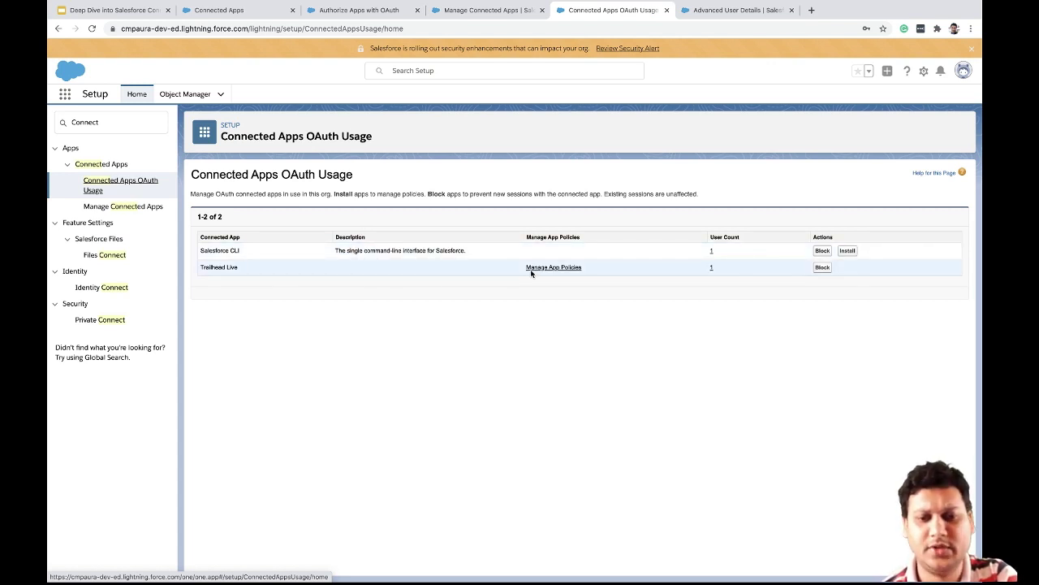
Step: Check which users used Trailhead Live, return to the usage list, and switch to the slides
left_click(712, 269)
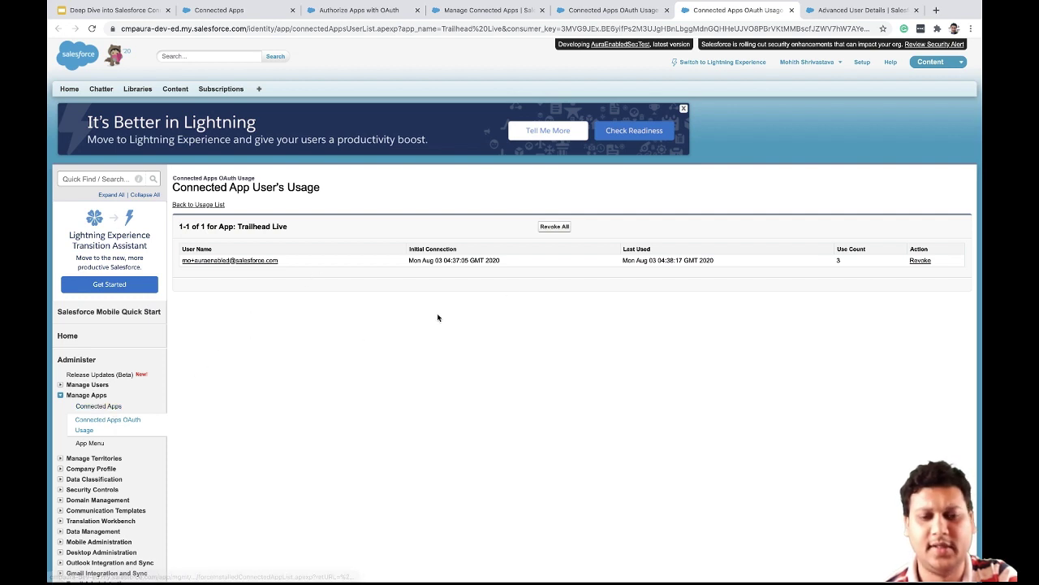
left_click(198, 205)
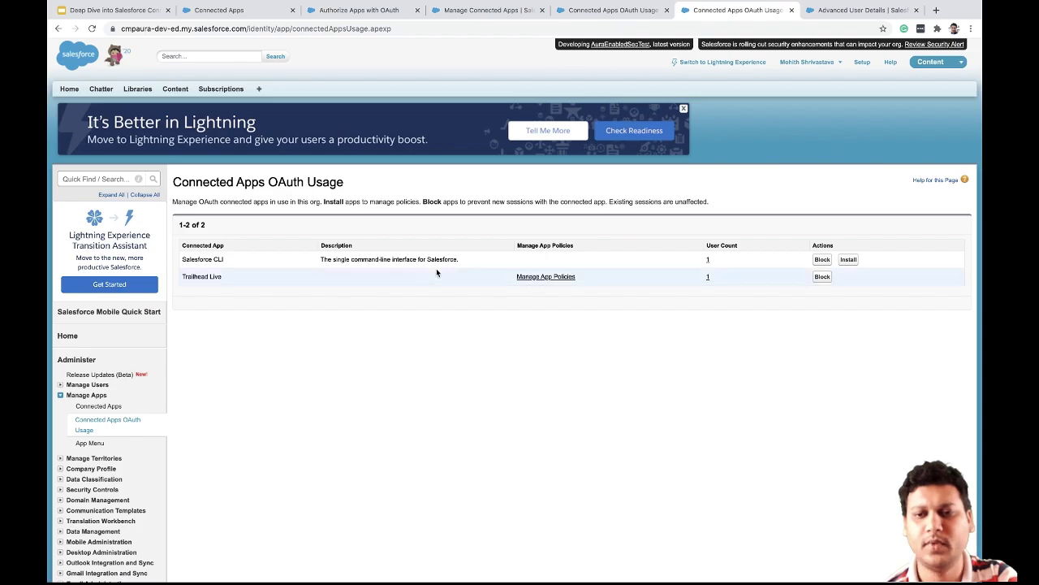
key("super+Tab")
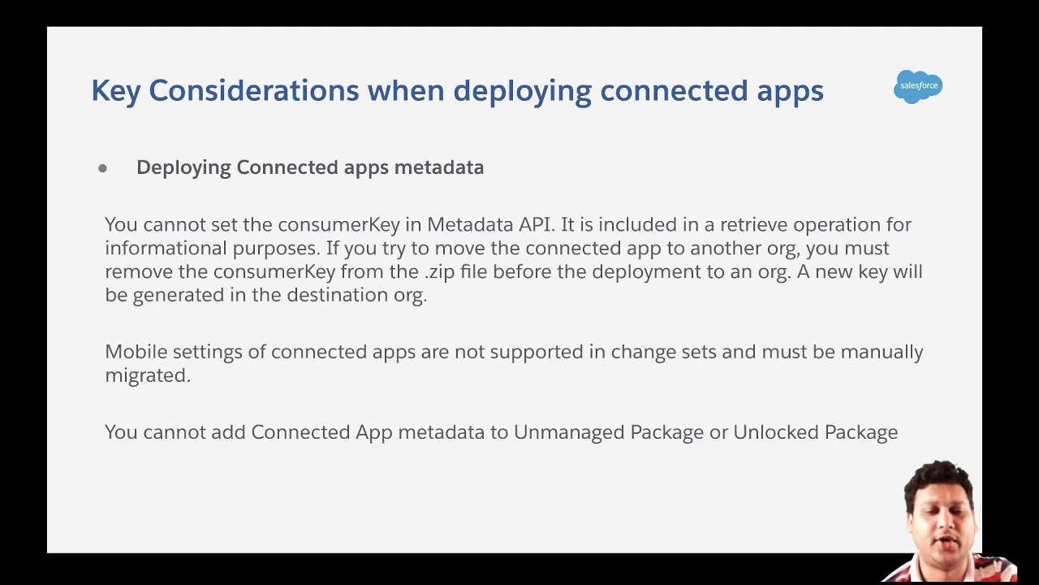
Step: Exit the full-screen presentation and switch to the Authorize Apps with OAuth page
mouse_move(319, 465)
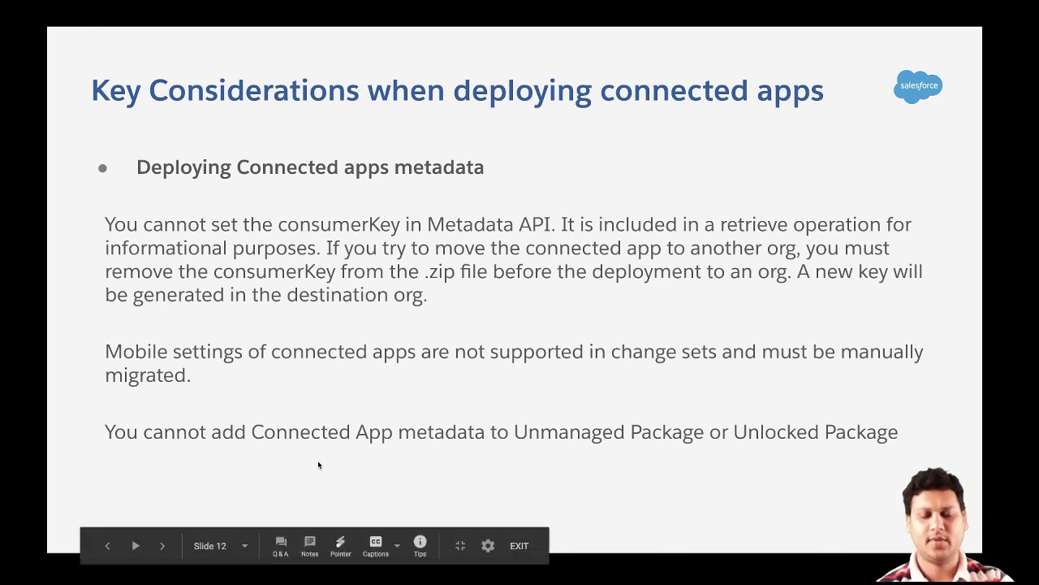
key("Escape")
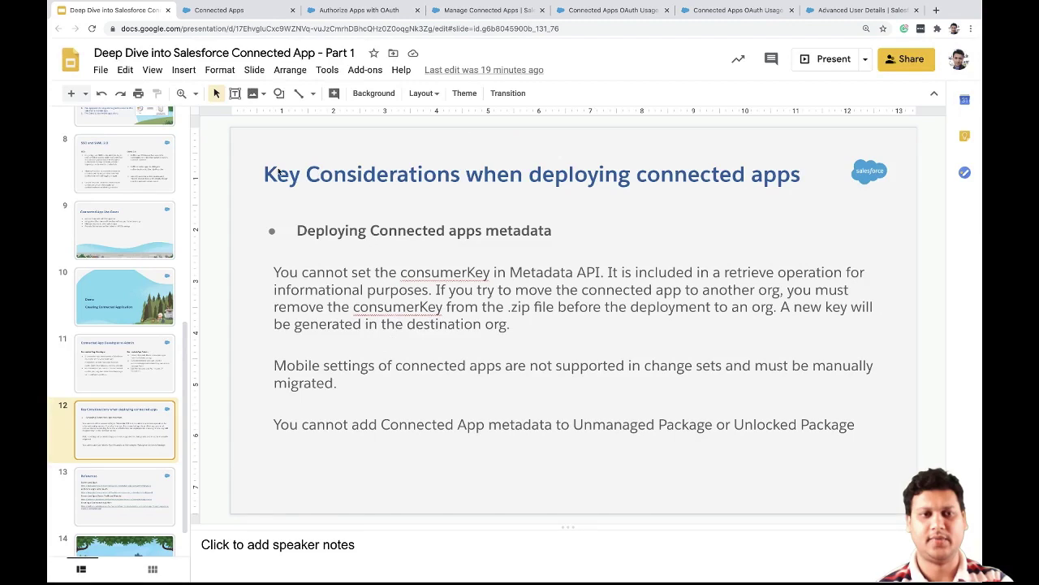
left_click(268, 10)
left_click(354, 11)
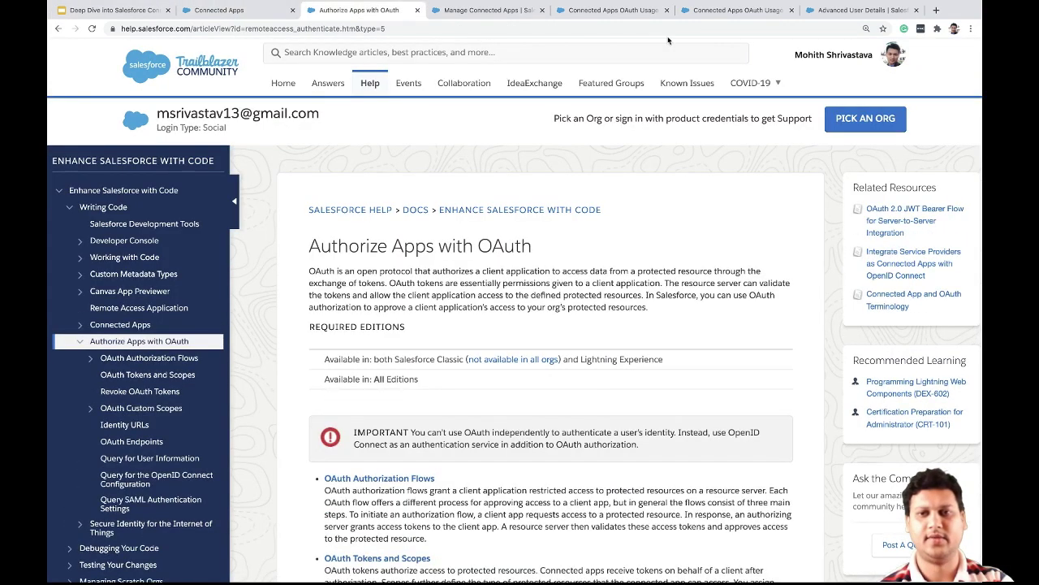
Step: Open workbench.developerforce.com in a new browser tab
left_click(936, 10)
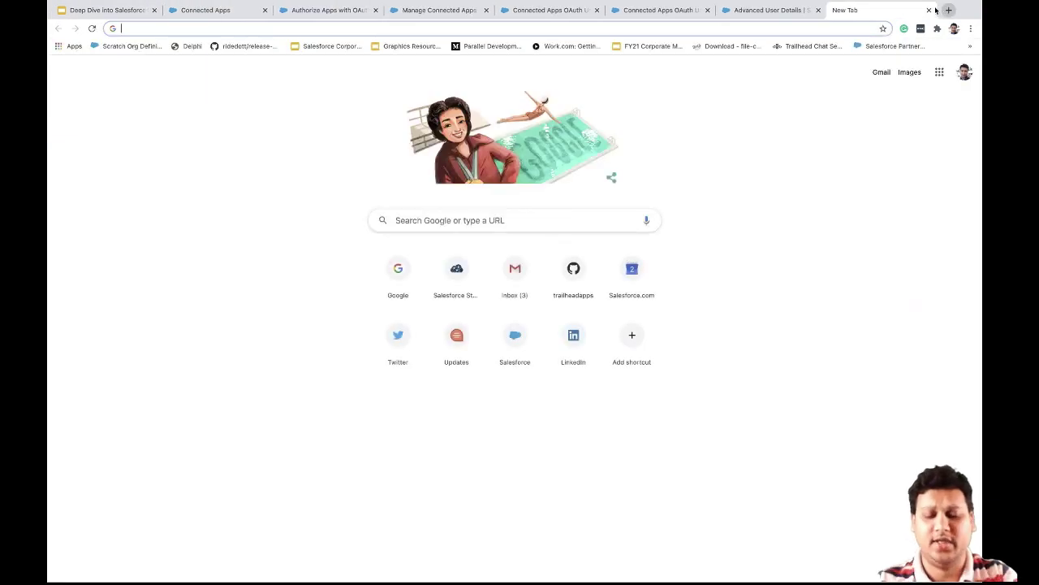
type("wo")
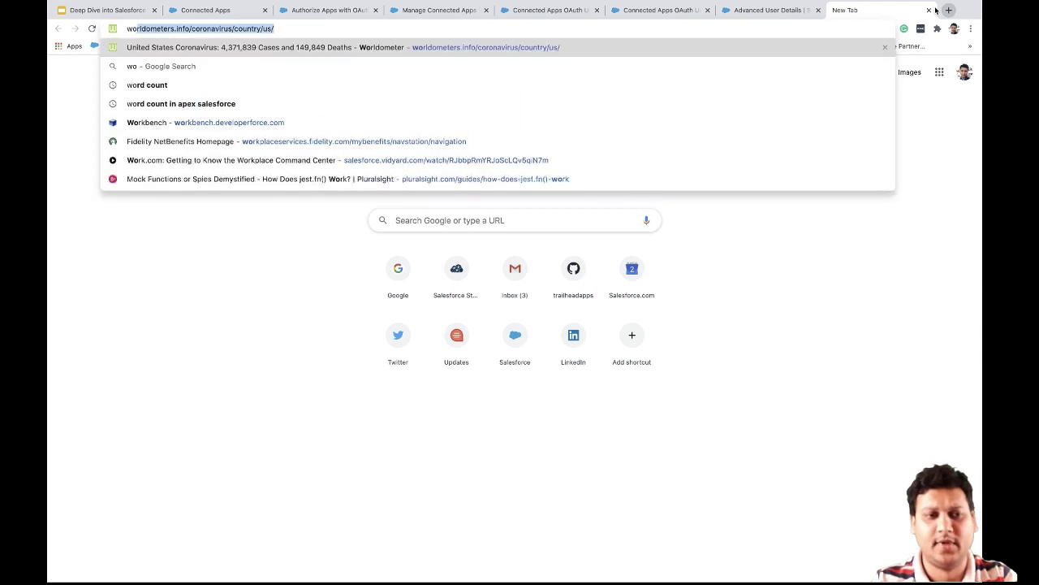
key("Escape")
type("worj")
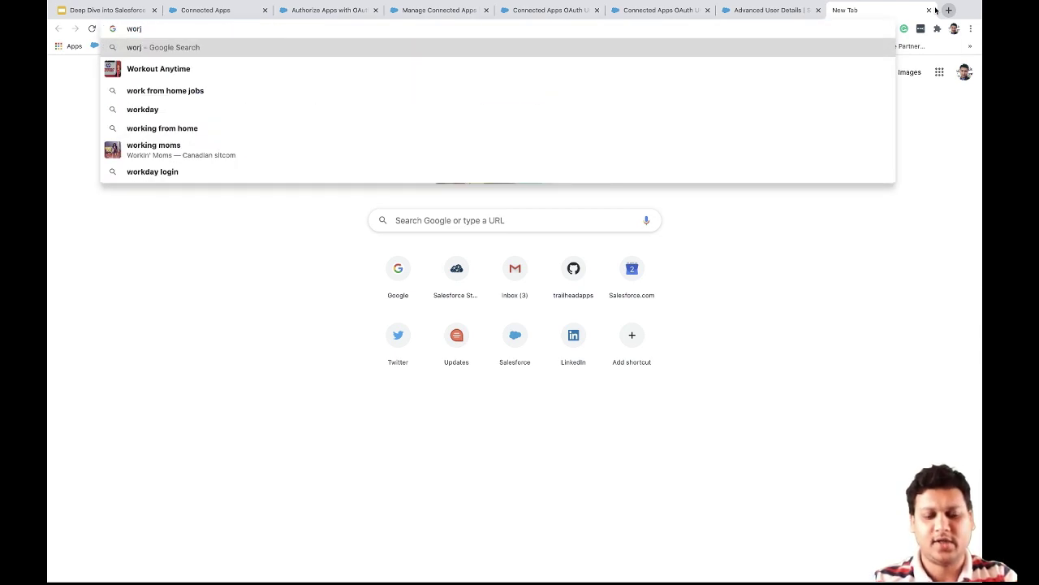
key("BackSpace")
type("kbench")
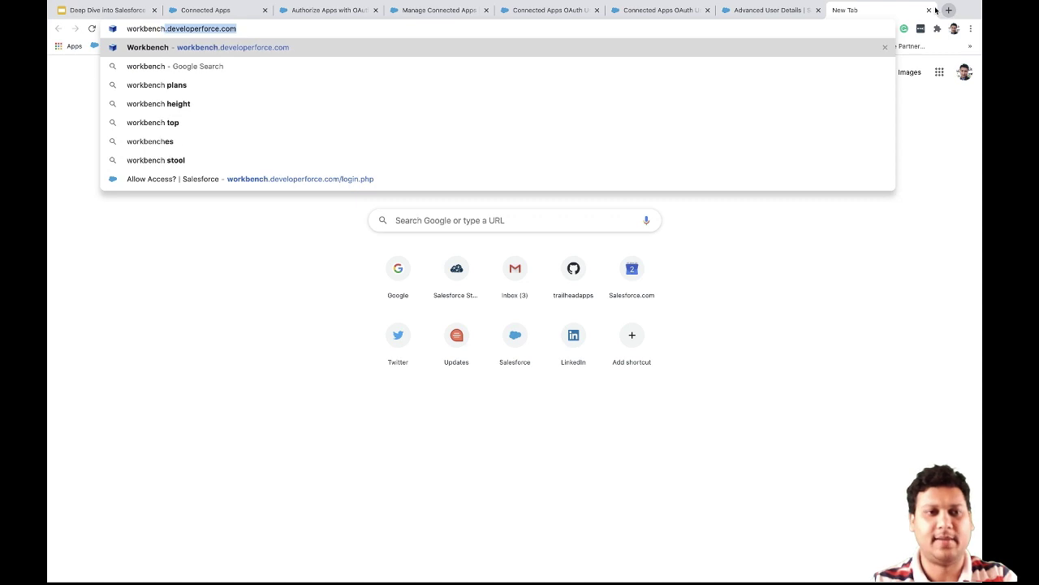
key("Return")
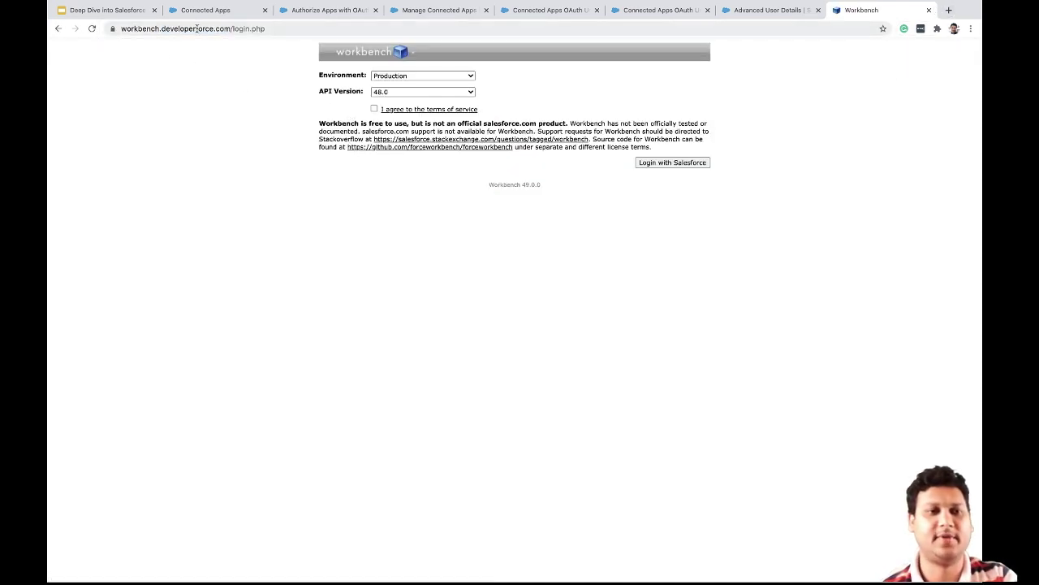
Step: Log in to Workbench on API 49.0 with terms accepted, and allow its access to the org
left_click(445, 92)
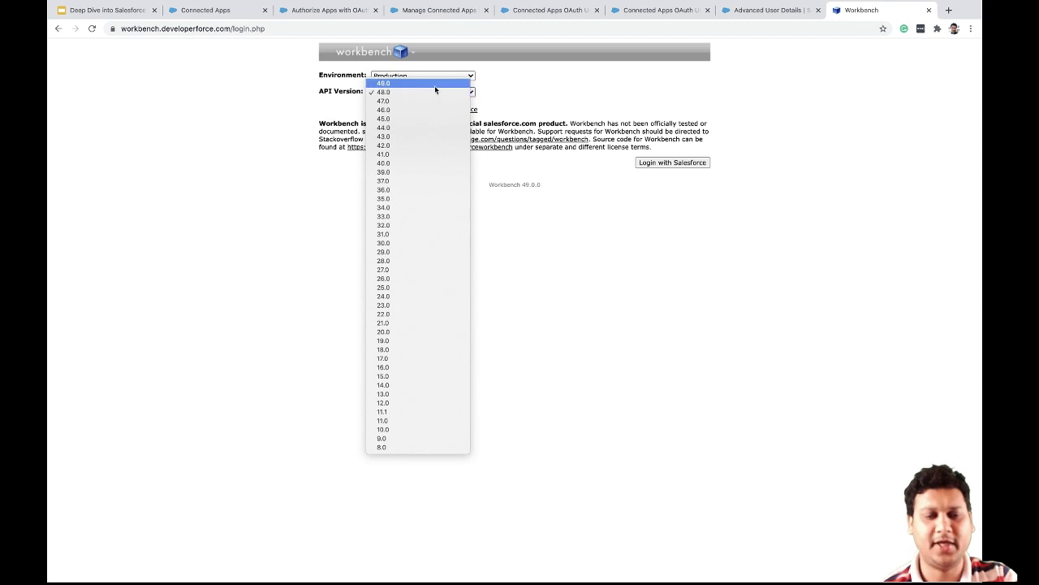
left_click(439, 84)
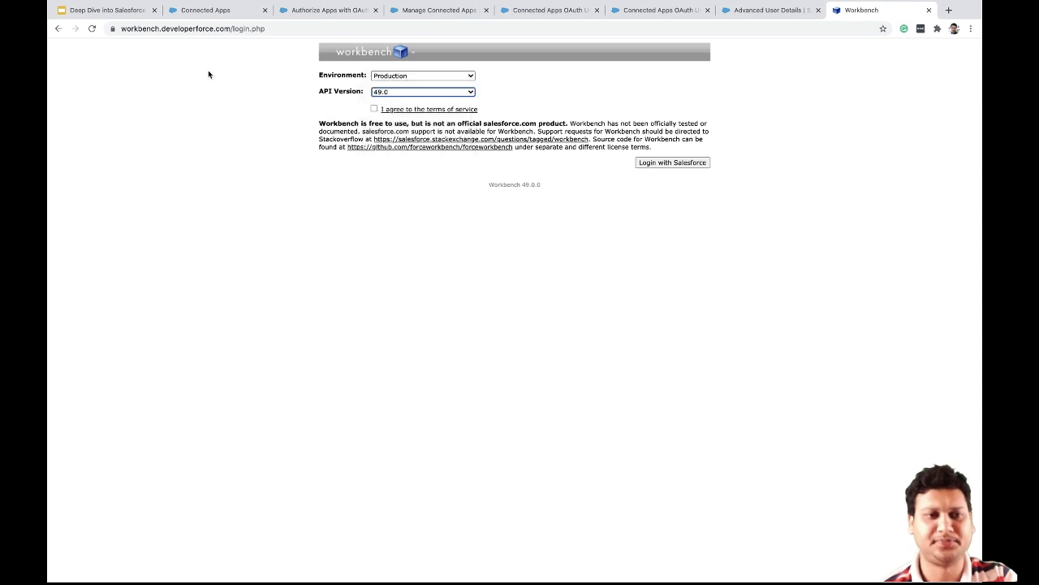
left_click(375, 109)
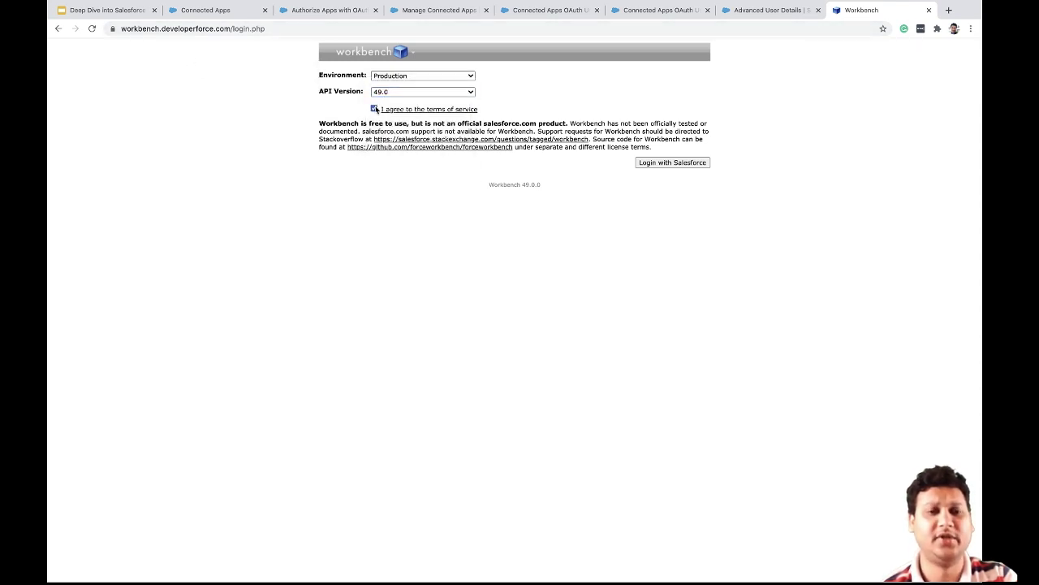
left_click(671, 165)
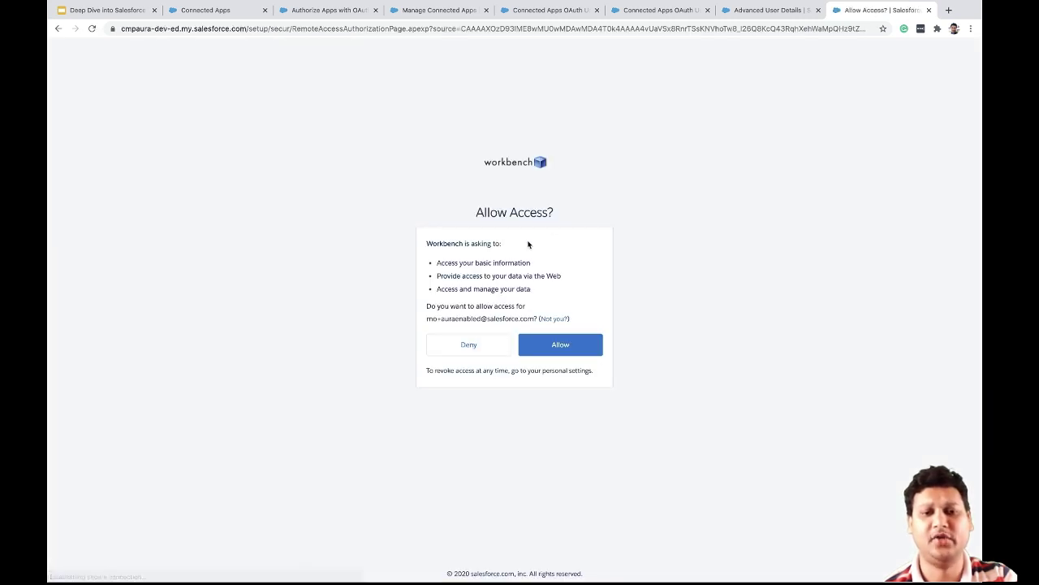
left_click(566, 346)
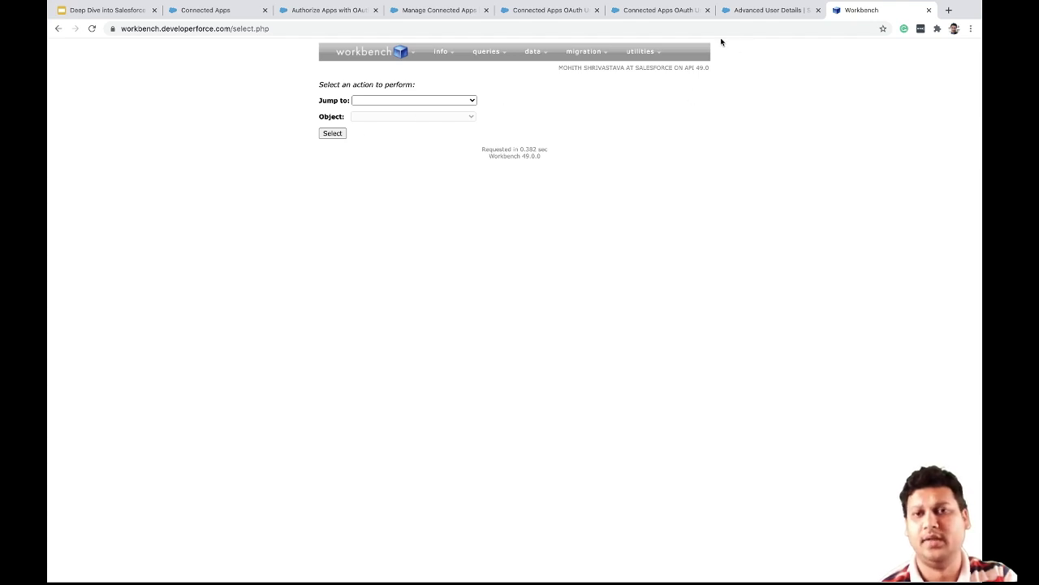
mouse_move(641, 52)
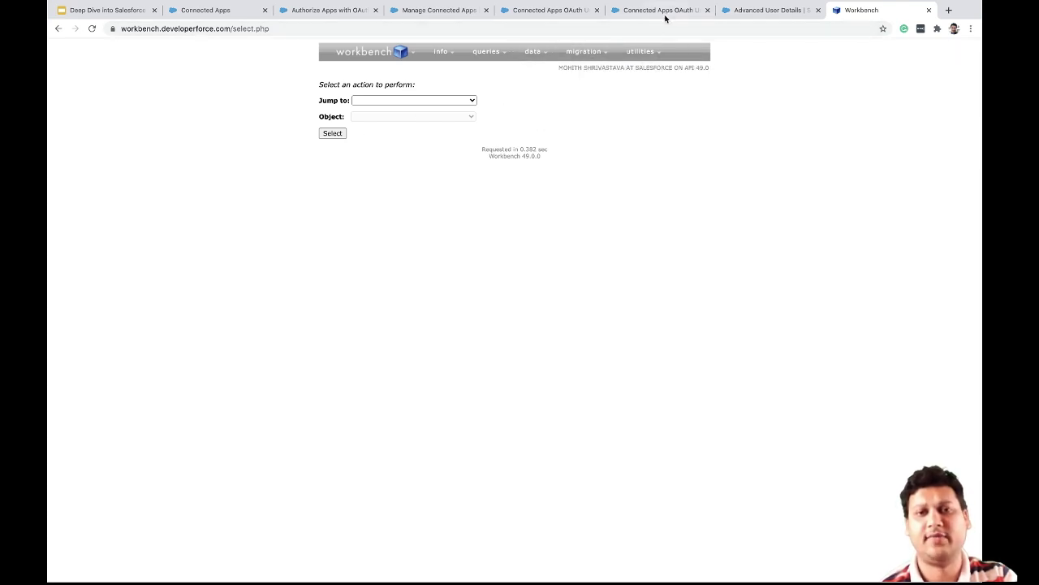
left_click_drag(875, 10, 788, 10)
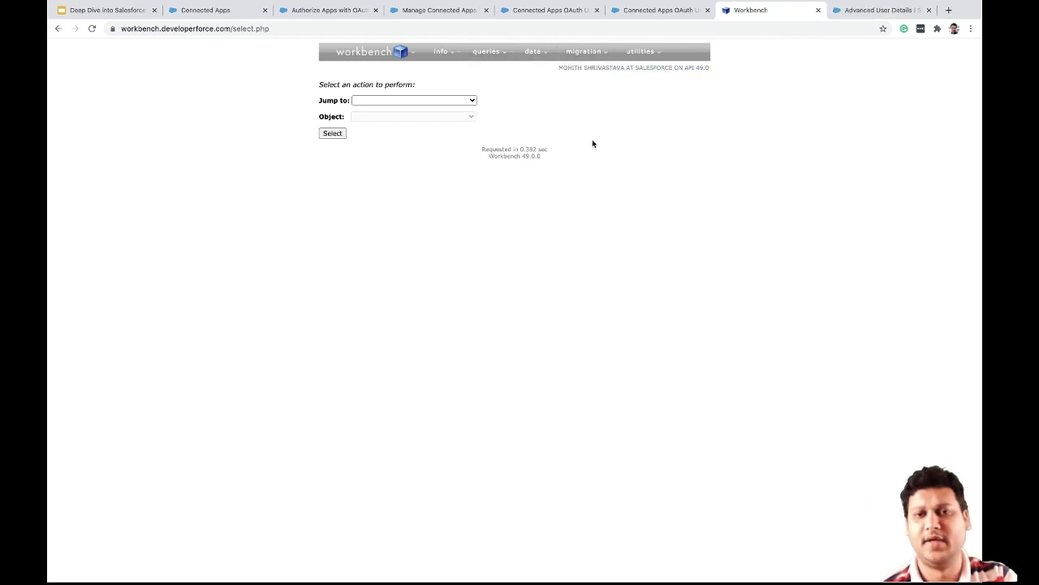
Step: Refresh Connected Apps OAuth Usage and install the Workbench connected app from its row
left_click(655, 11)
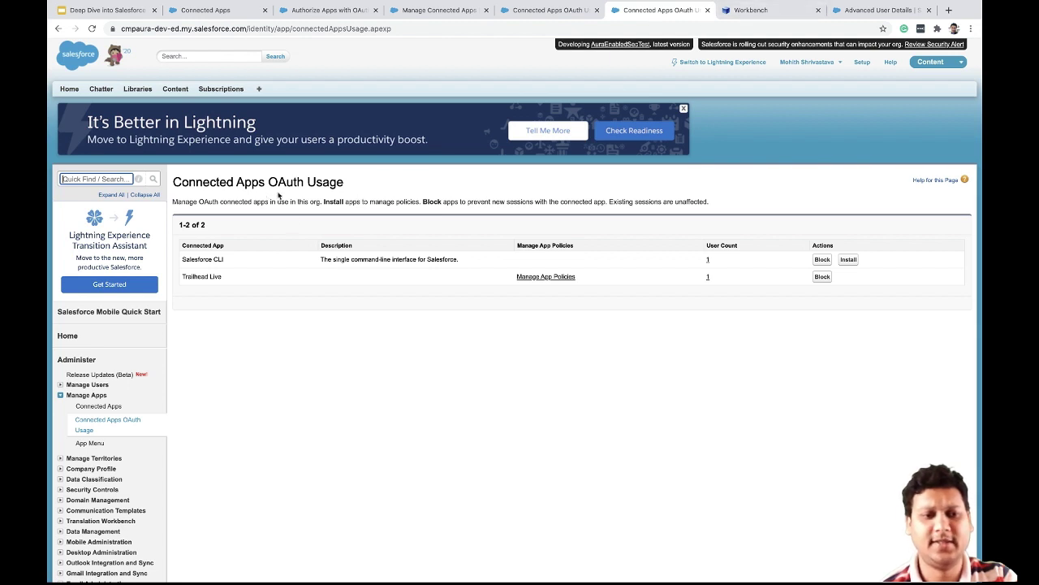
left_click(92, 28)
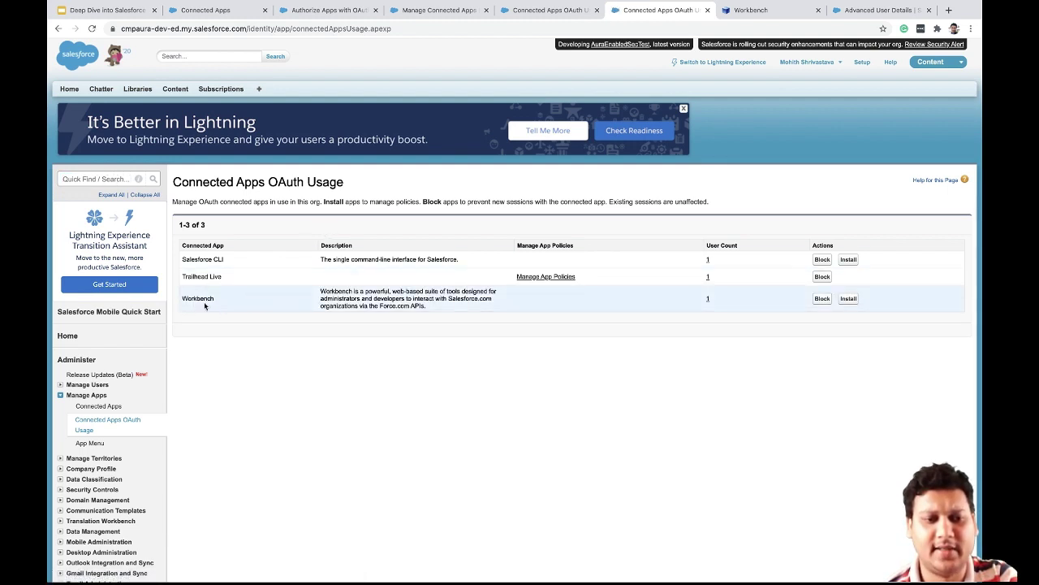
left_click_drag(321, 292, 433, 307)
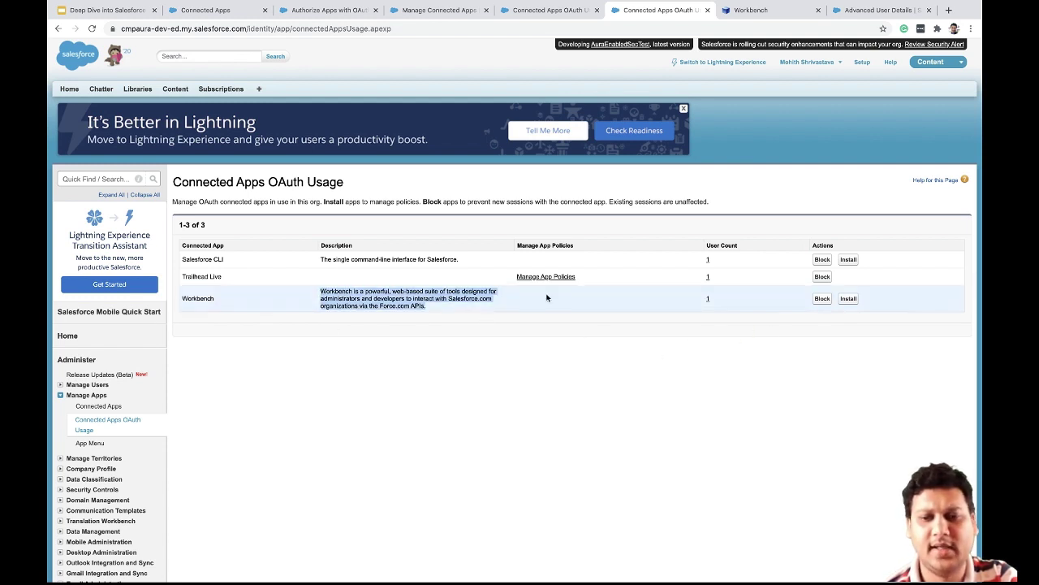
left_click(849, 299)
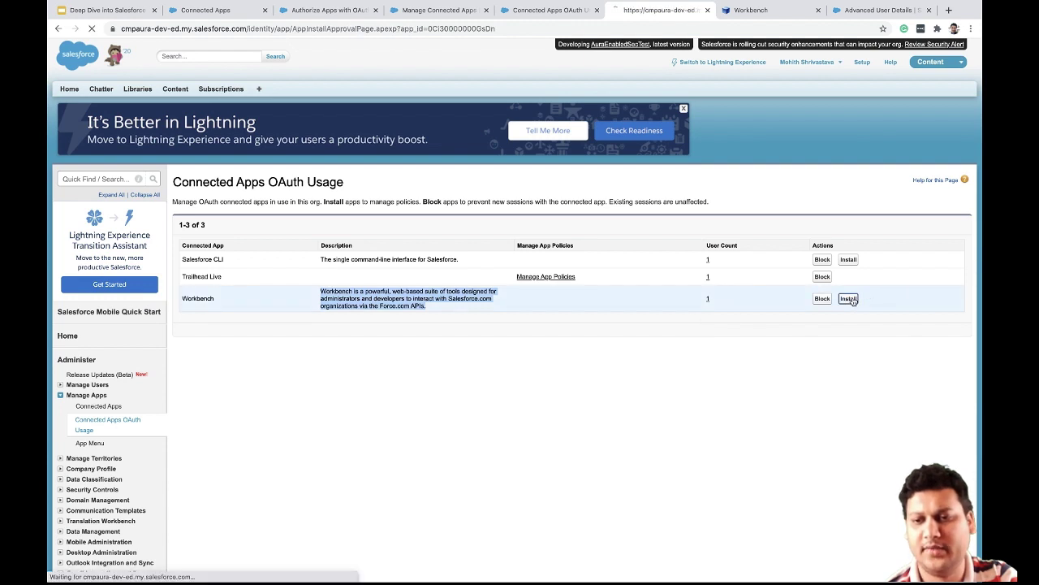
left_click(557, 320)
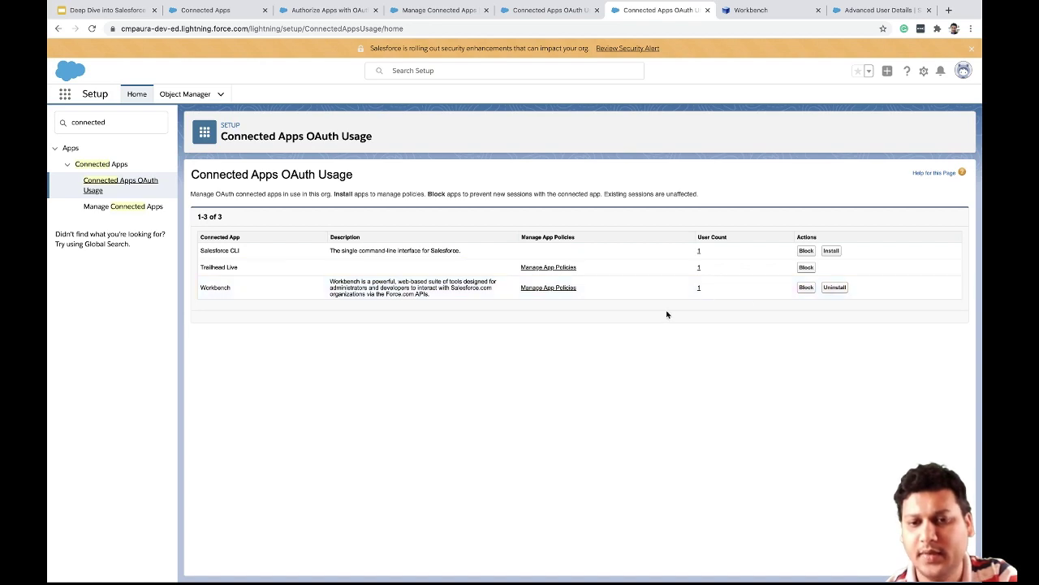
Step: Edit Workbench's OAuth policies, leaving IP relaxation at enforced IP restrictions
left_click(557, 288)
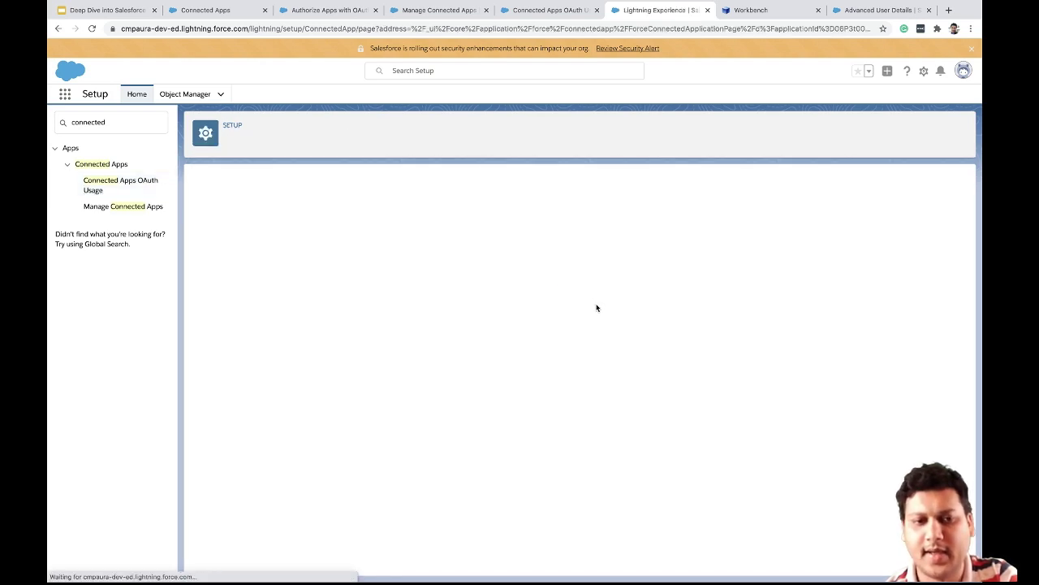
scroll(597, 307, "down", 3)
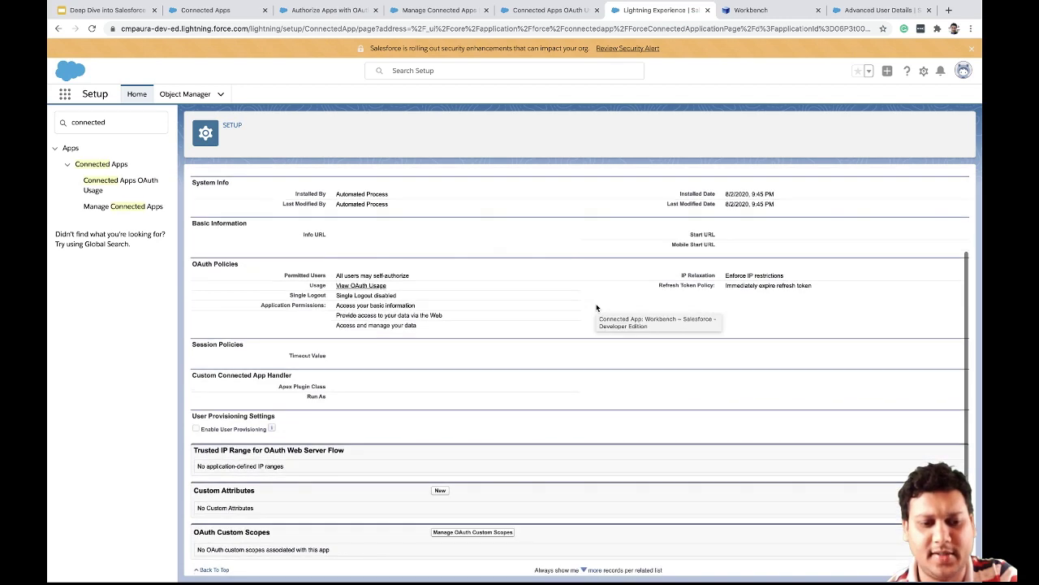
scroll(597, 307, "up", 3)
left_click(449, 201)
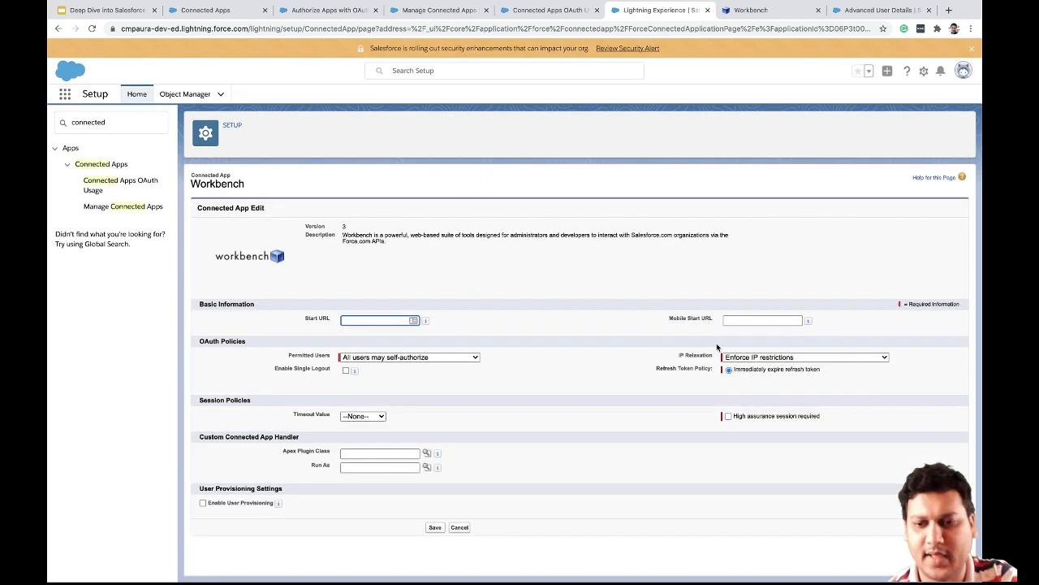
left_click(748, 359)
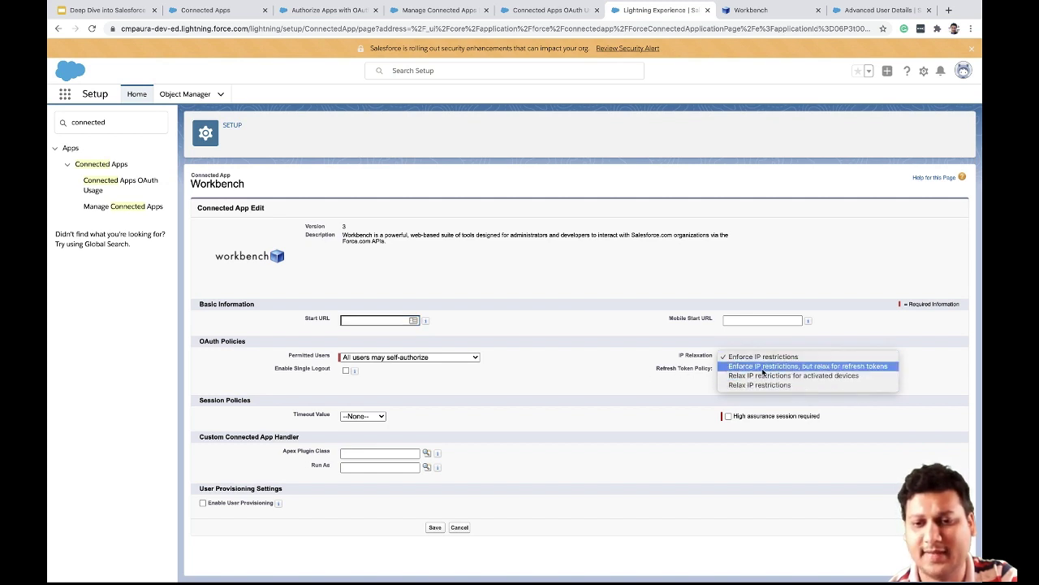
left_click(694, 387)
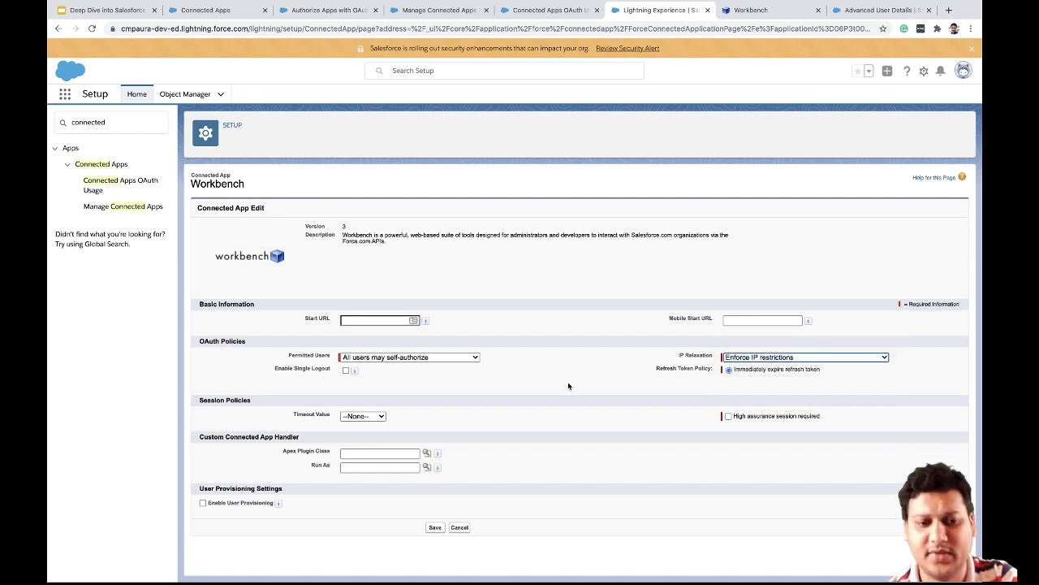
Step: Set Permitted Users to 'Admin approved users are pre-authorized', accept the warning, and save
left_click(448, 357)
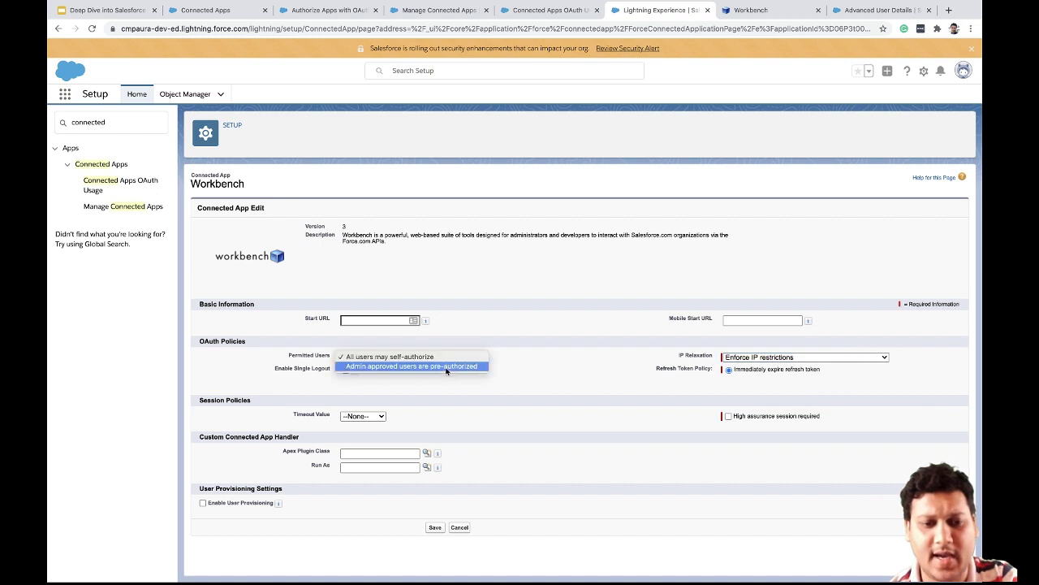
left_click(446, 367)
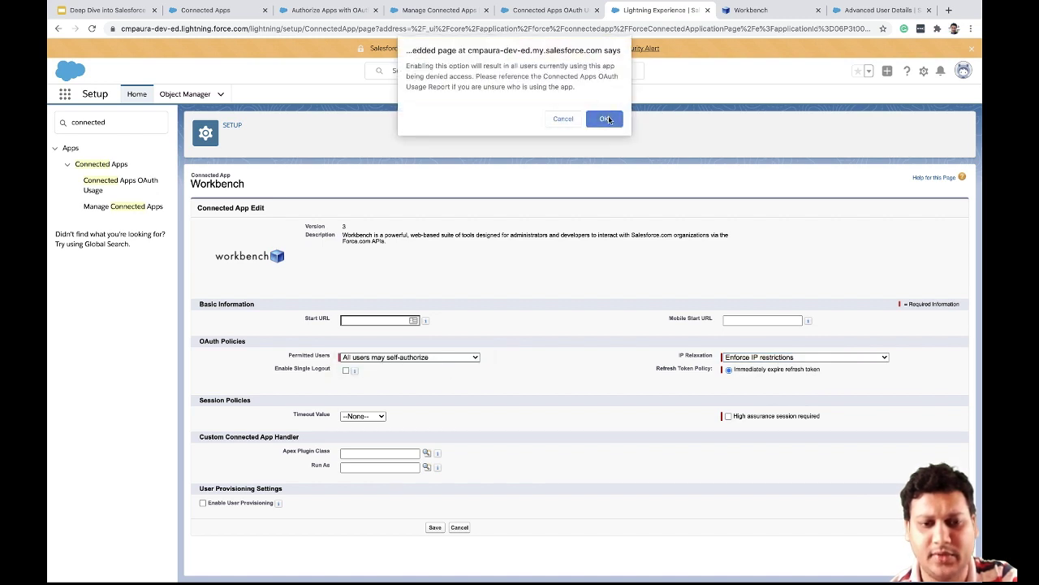
left_click(605, 119)
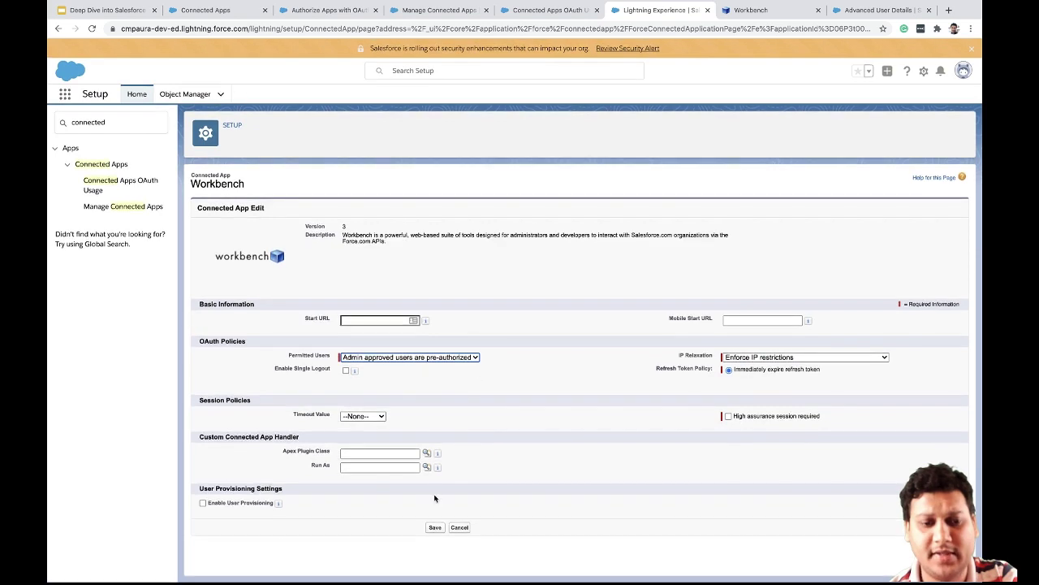
left_click(436, 527)
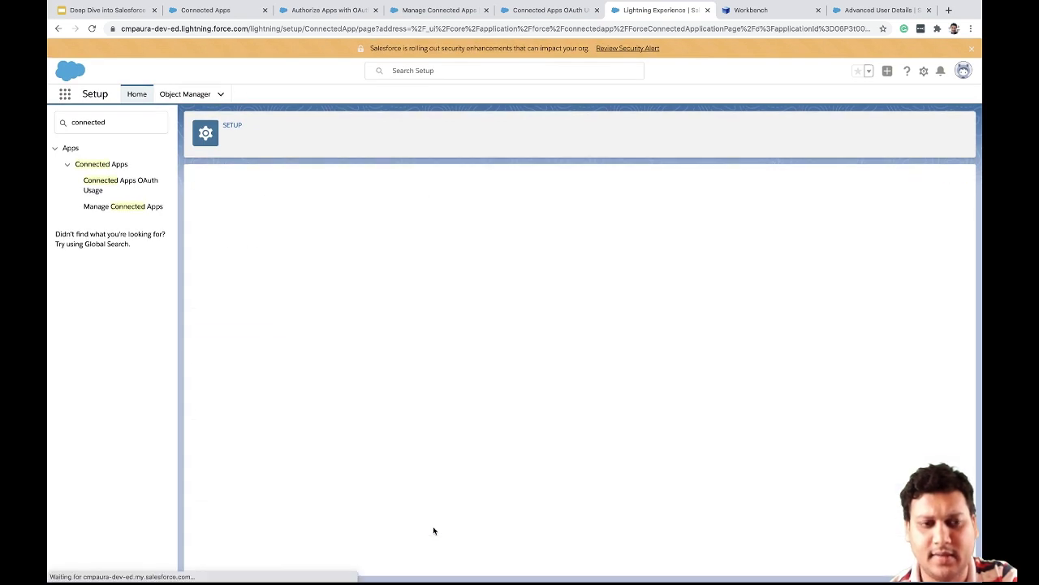
scroll(435, 529, "down", 3)
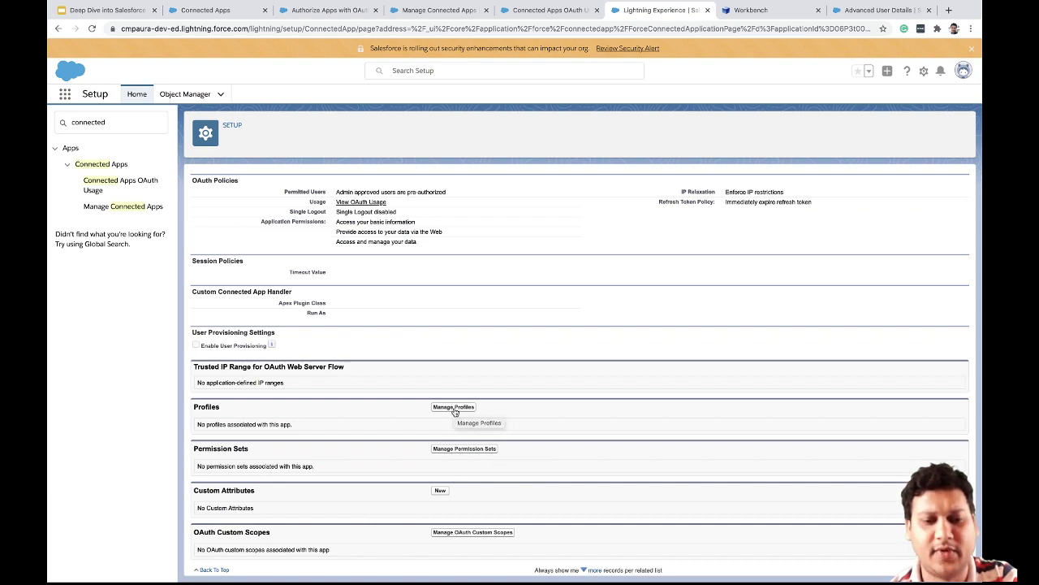
scroll(443, 439, "up", 3)
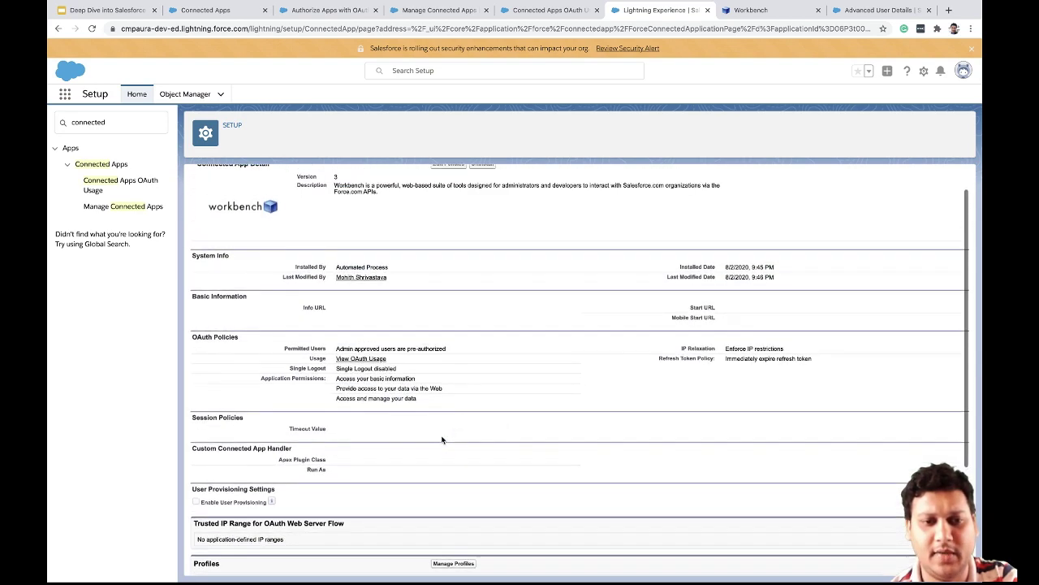
scroll(442, 440, "down", 5)
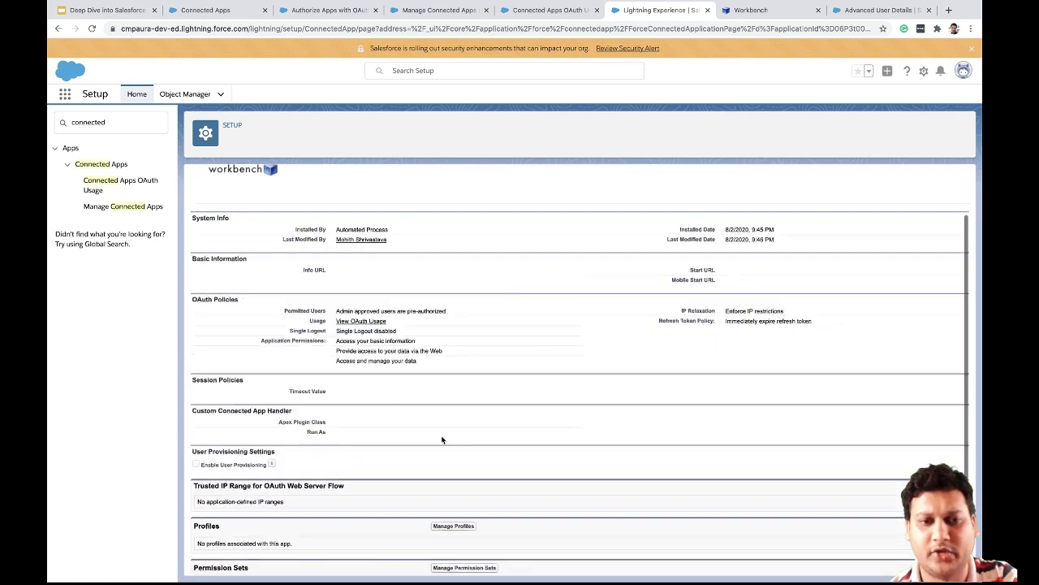
scroll(443, 439, "up", 3)
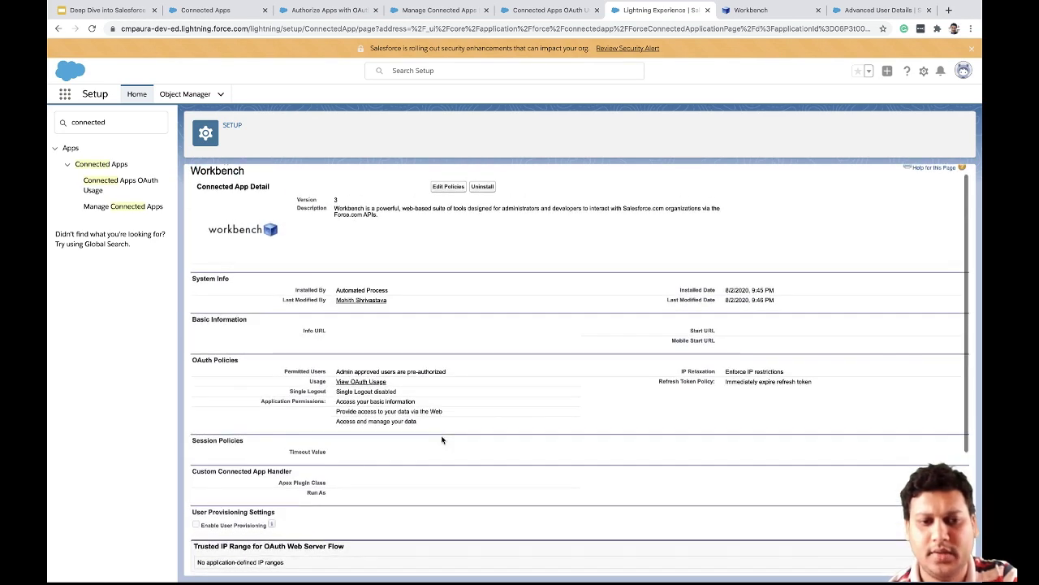
scroll(442, 439, "down", 3)
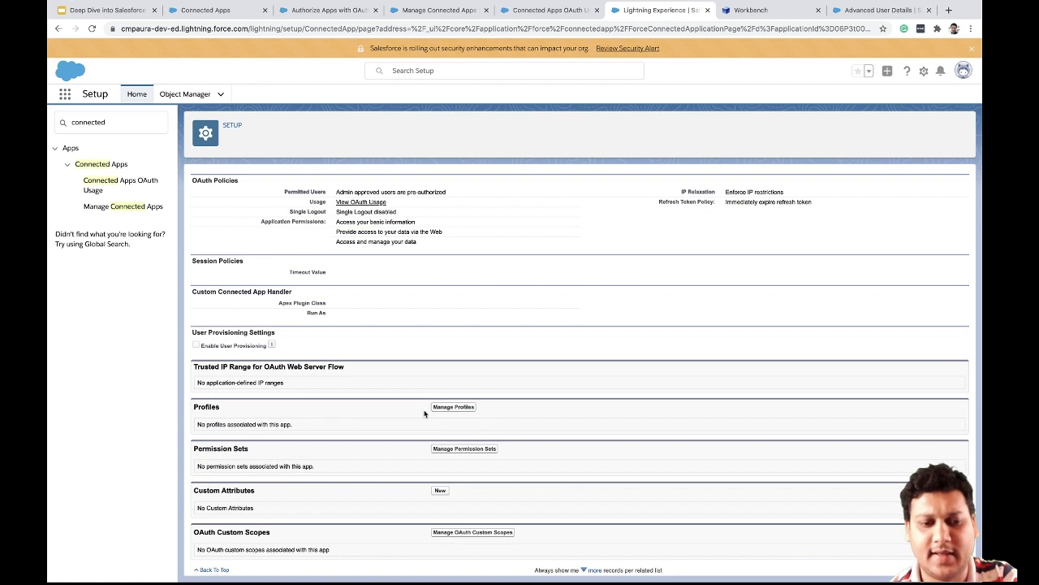
scroll(531, 369, "up", 3)
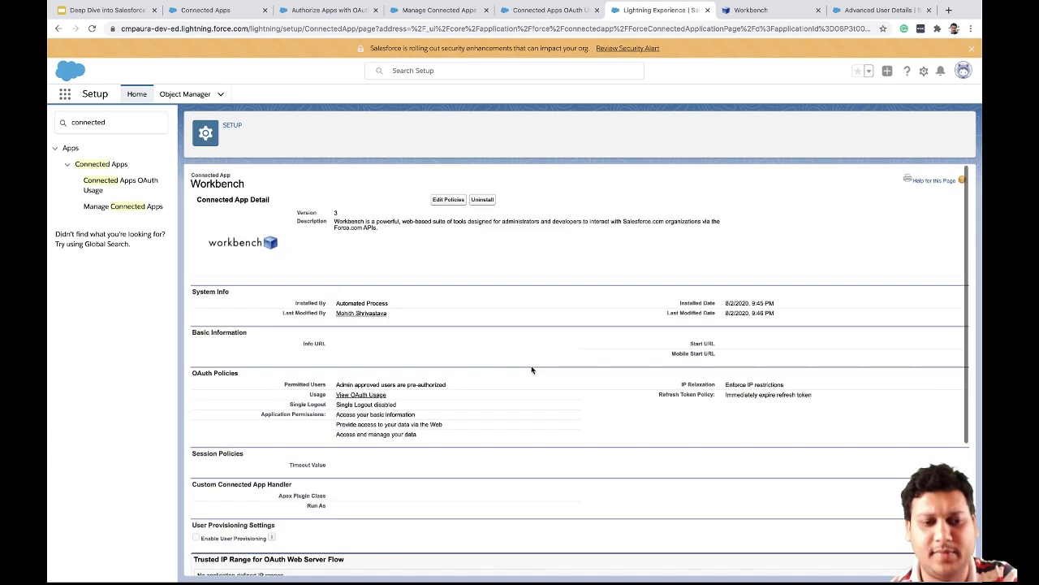
left_click(750, 10)
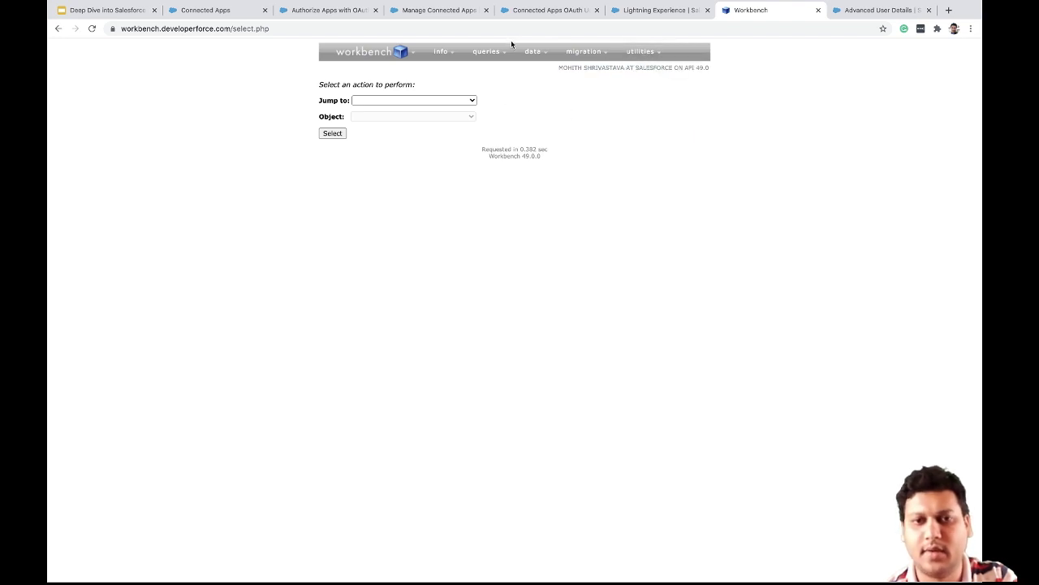
Step: Log out of Workbench and reload its login page
mouse_move(477, 62)
mouse_move(658, 60)
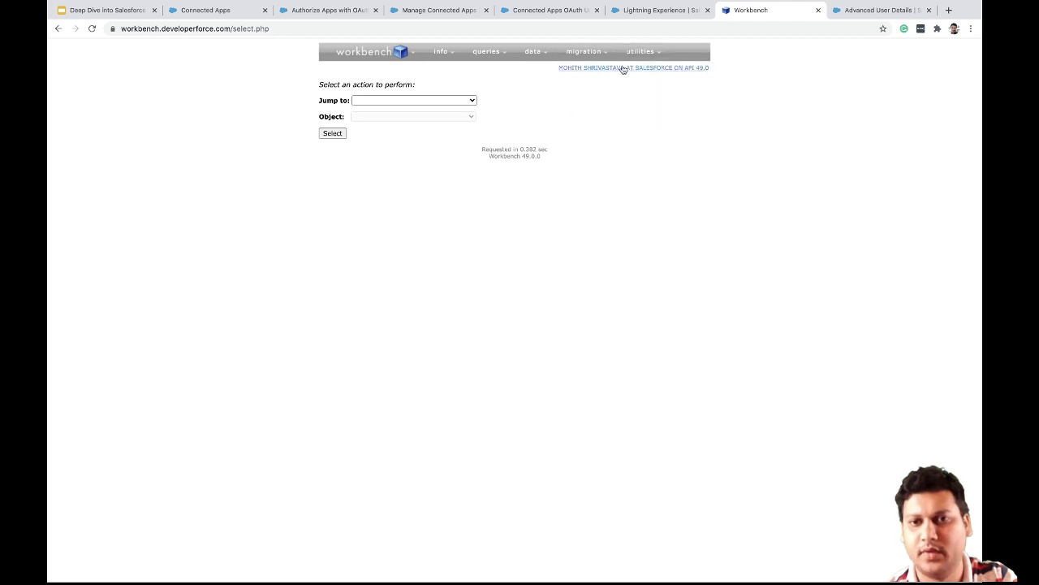
left_click(622, 70)
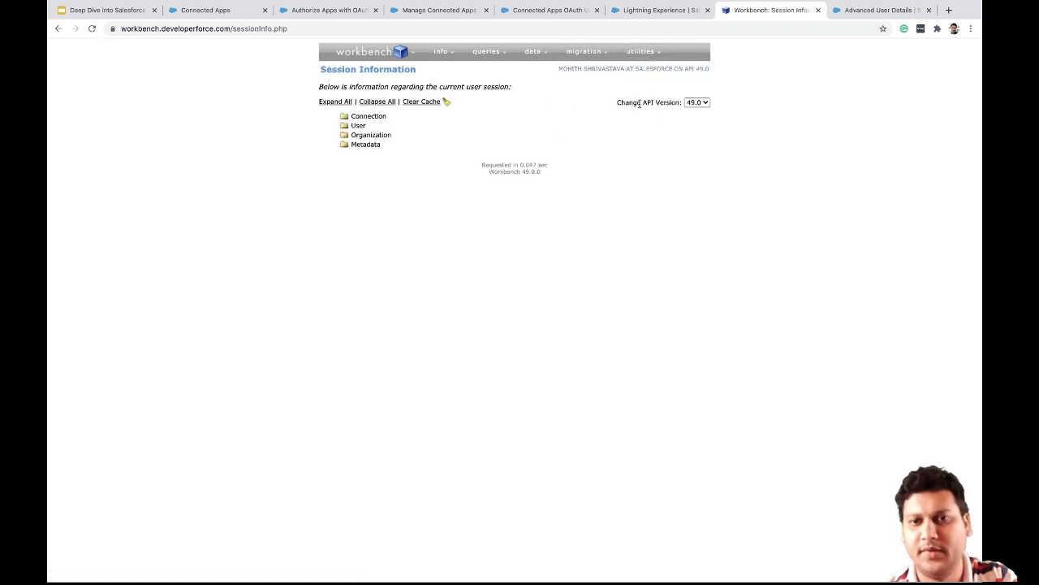
mouse_move(631, 54)
mouse_move(398, 55)
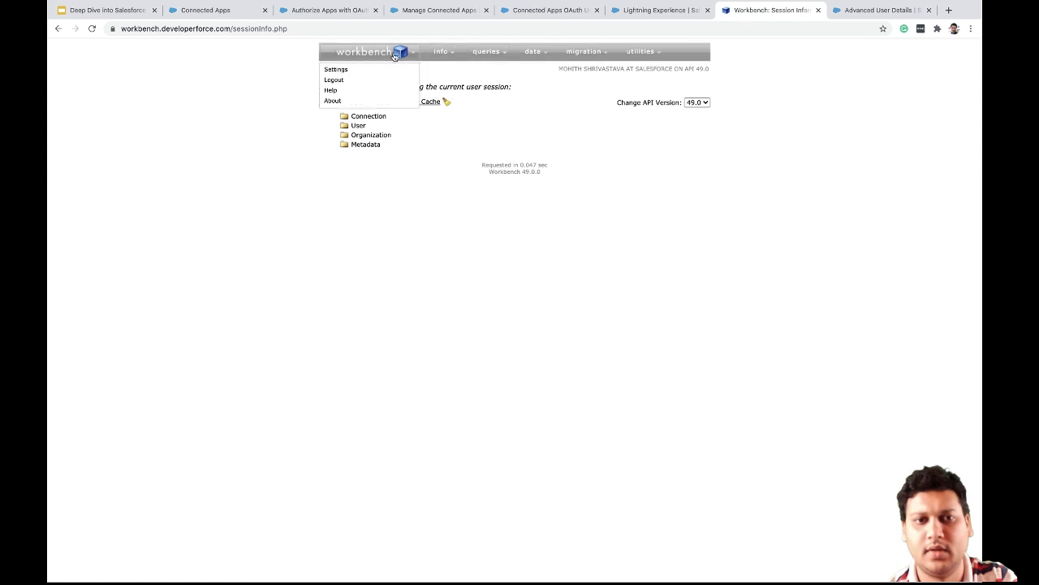
left_click(334, 81)
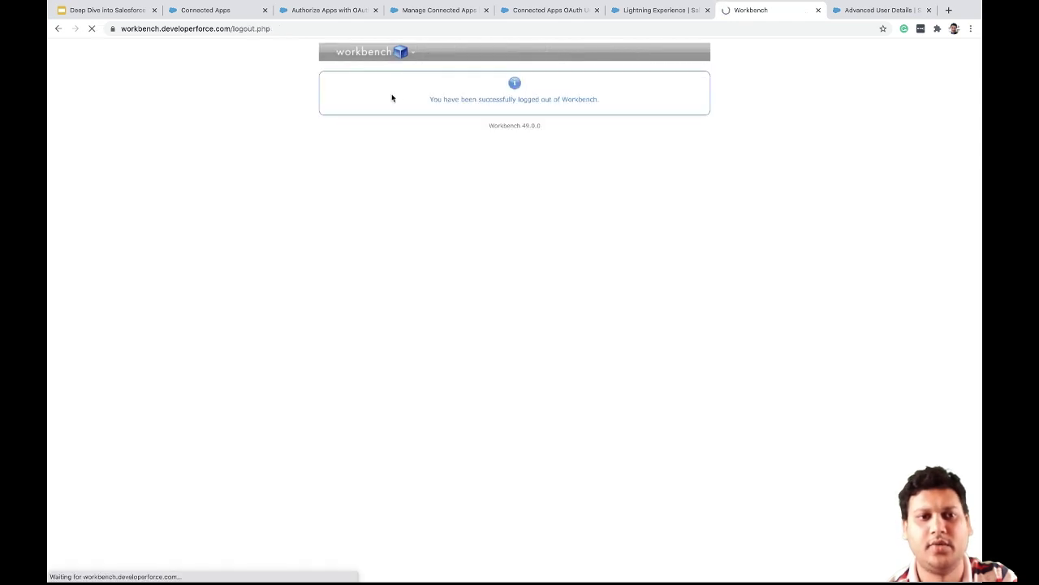
left_click(370, 24)
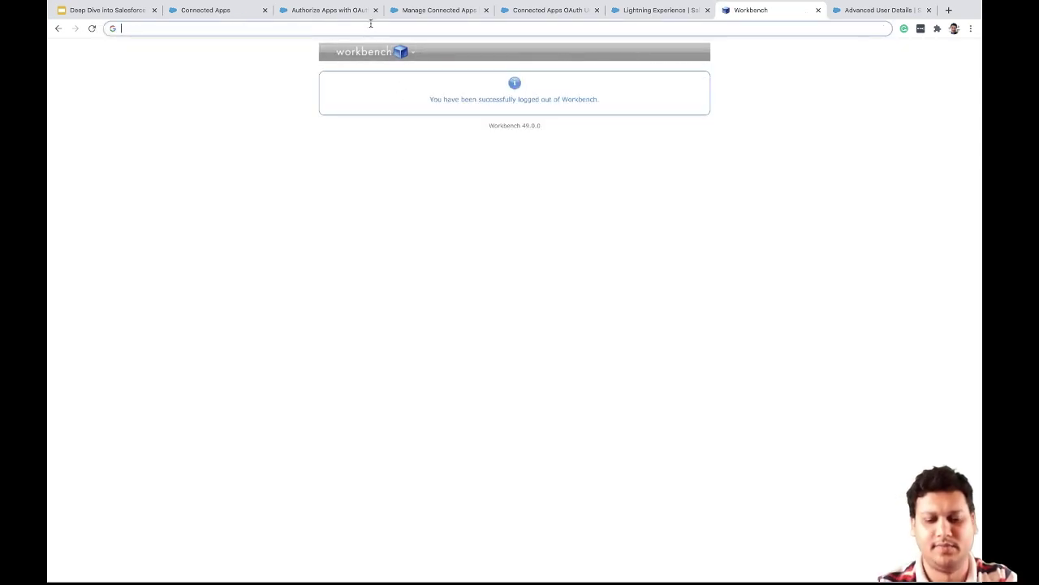
type("work")
key("Return")
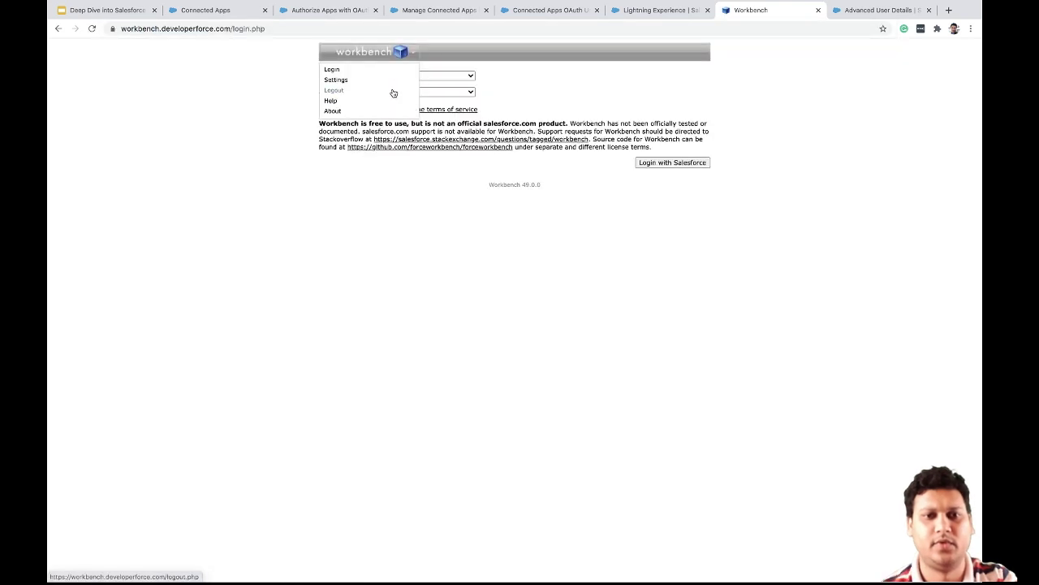
Step: Log in with Salesforce on API 49.0, signing in as another saved user
left_click(451, 91)
left_click(450, 84)
left_click(375, 109)
left_click(656, 163)
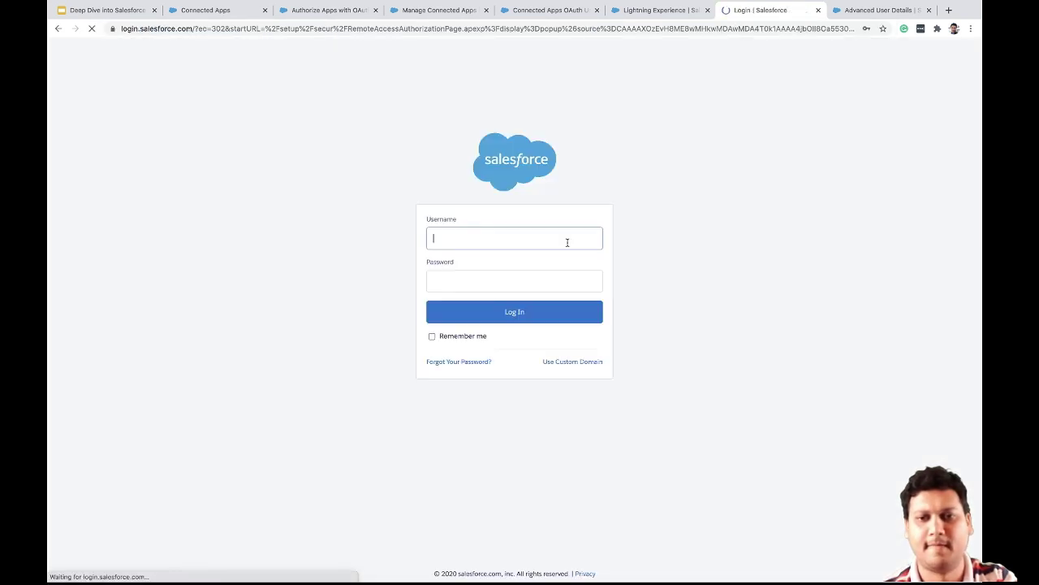
triple_click(529, 238)
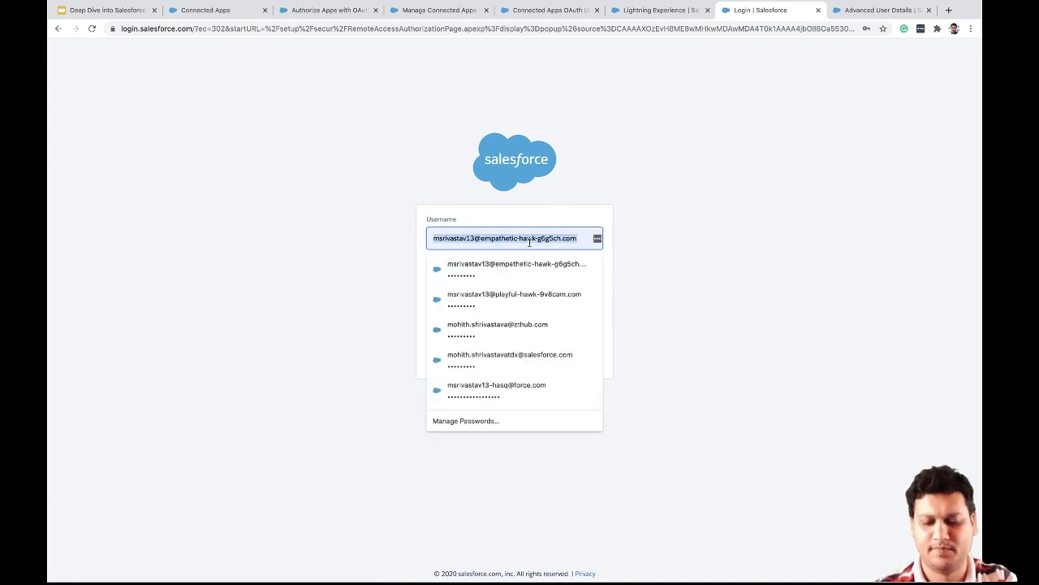
type("mo+a")
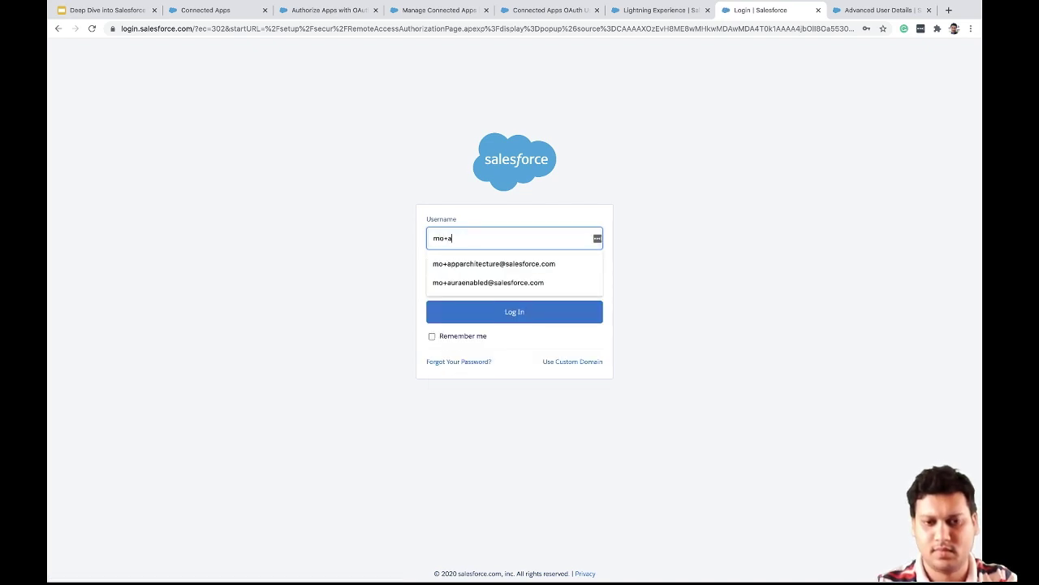
key("Down")
key("Down")
key("Return")
left_click(505, 319)
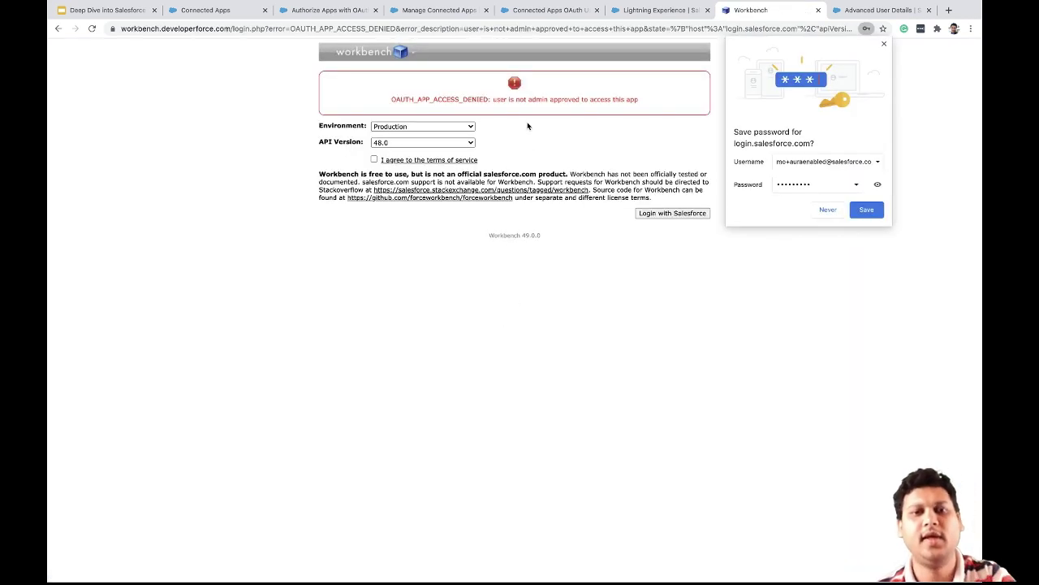
Step: Highlight the OAUTH_APP_ACCESS_DENIED error saying the user is not admin approved
left_click_drag(493, 102, 648, 144)
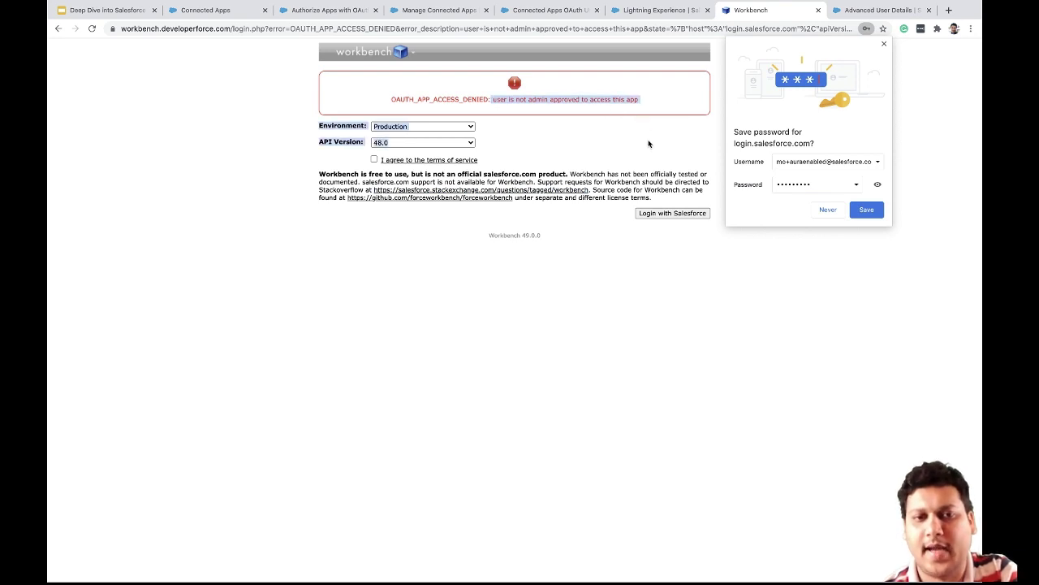
left_click(884, 43)
left_click_drag(431, 101, 571, 209)
left_click(561, 236)
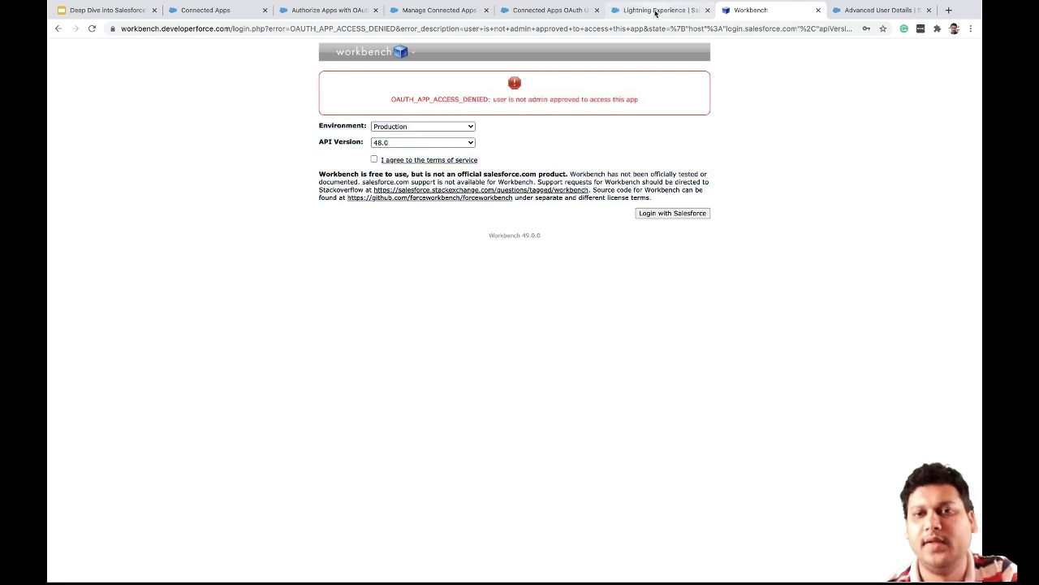
left_click(656, 10)
Step: Tick System Administrator under Workbench's Manage Profiles and save the assignment
scroll(493, 279, "down", 2)
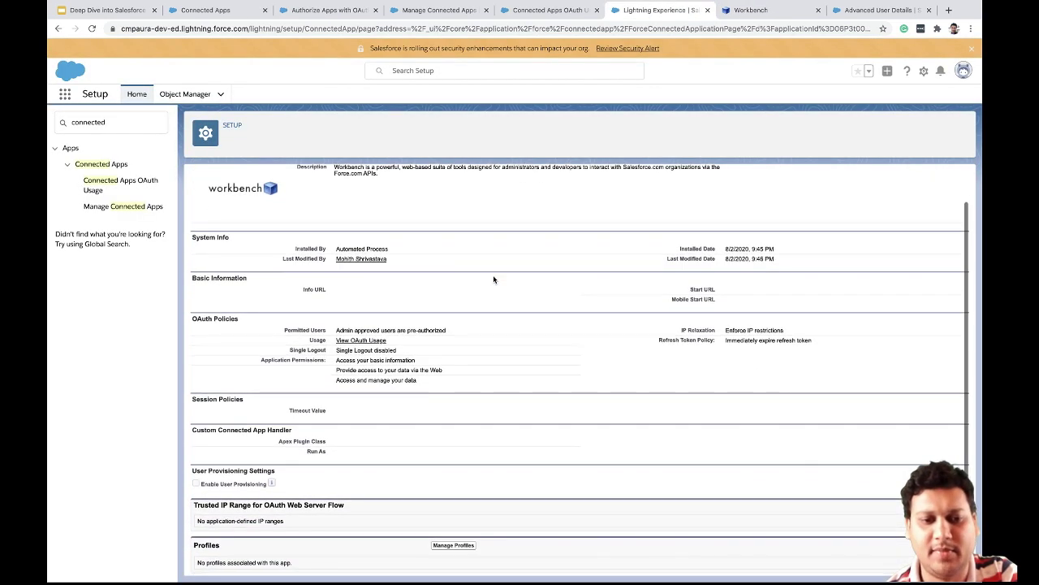
left_click_drag(336, 329, 454, 331)
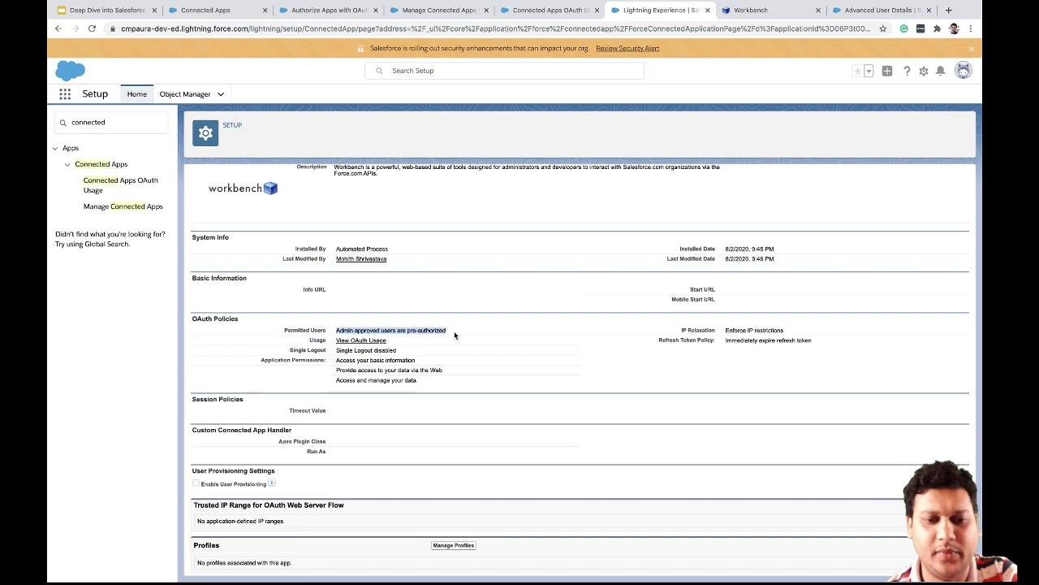
scroll(454, 331, "down", 3)
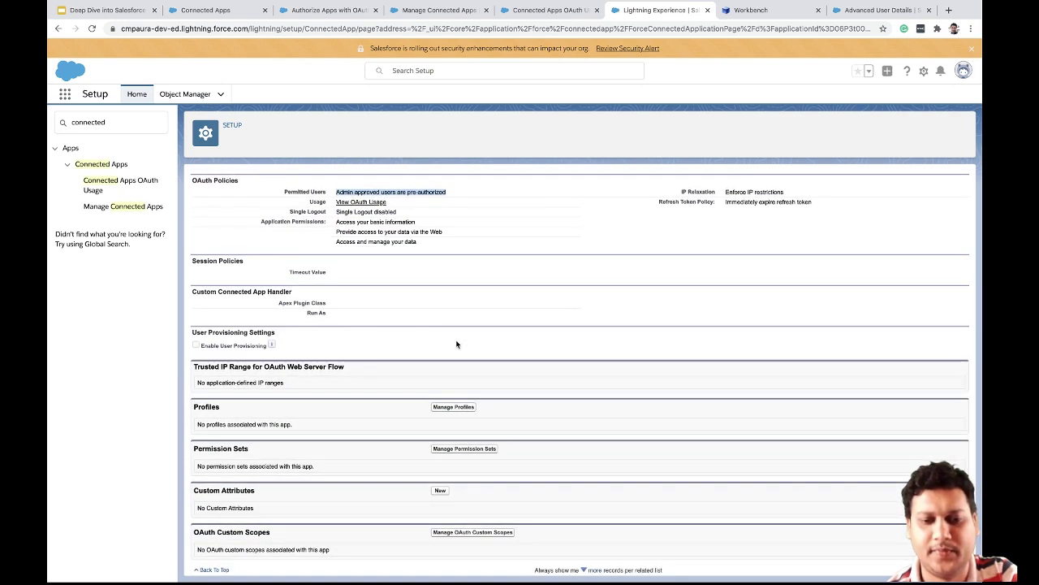
left_click(451, 407)
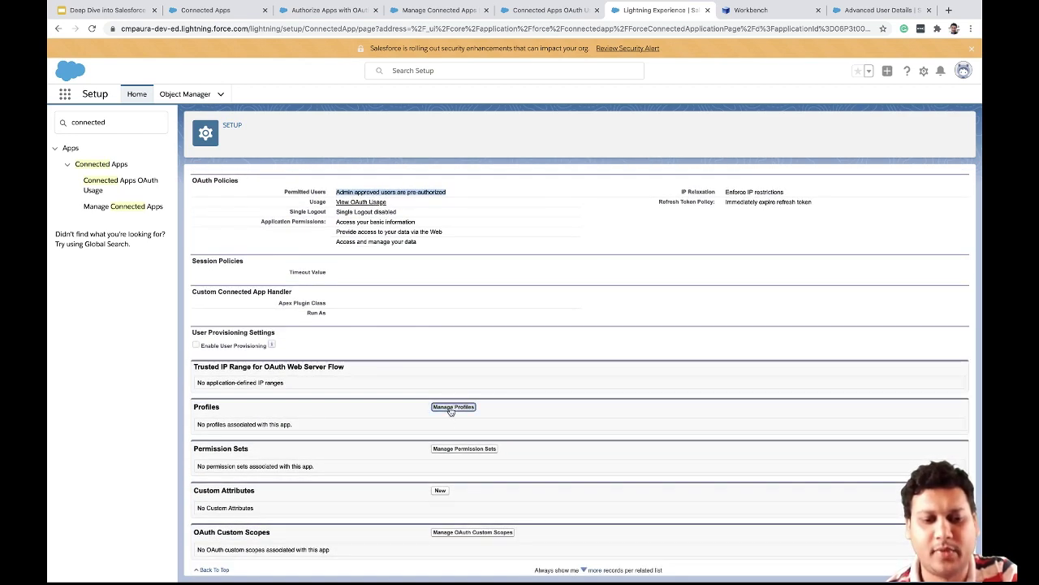
scroll(451, 410, "down", 5)
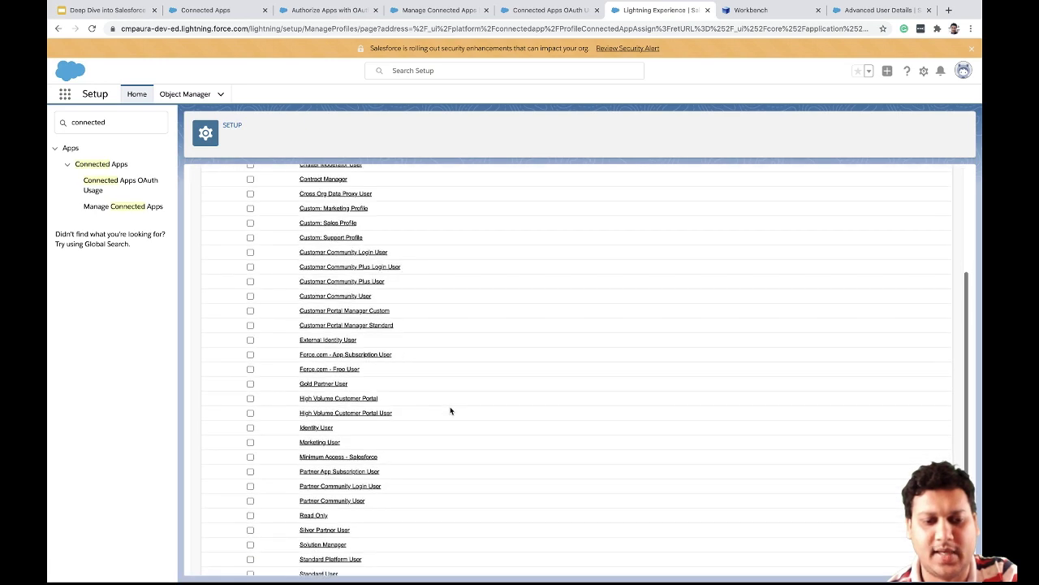
left_click(250, 516)
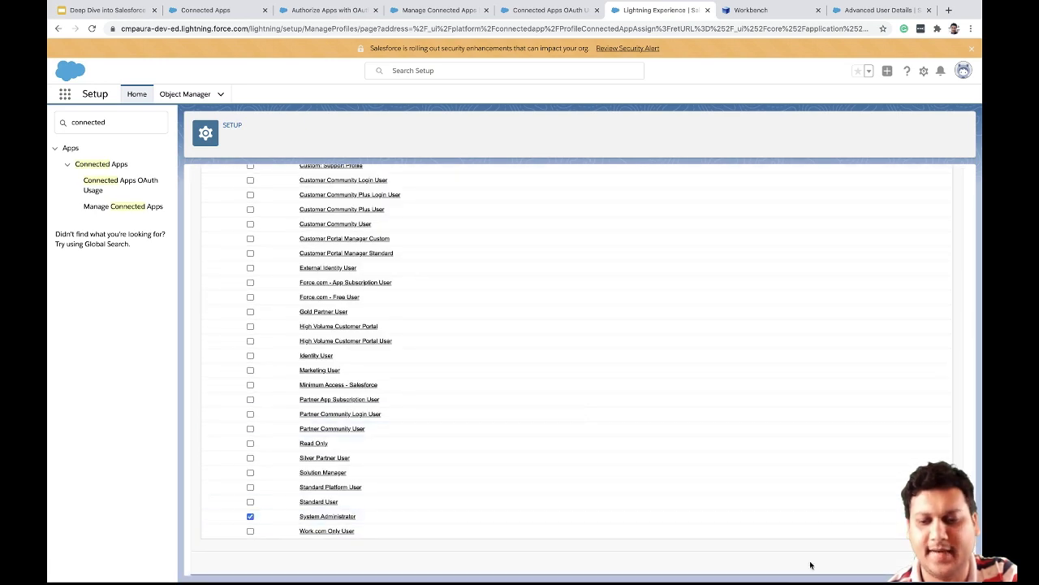
key("Return")
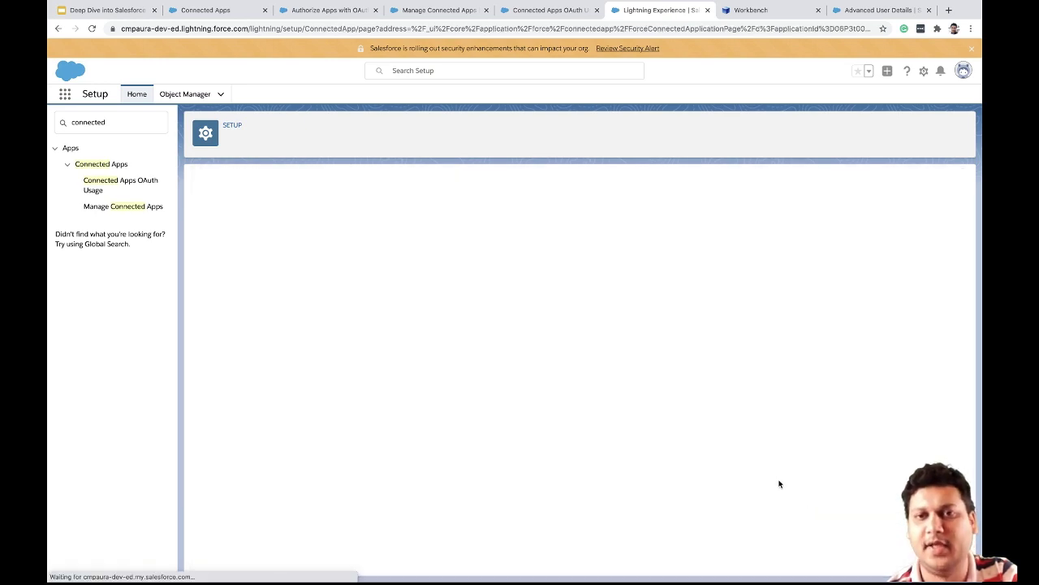
scroll(618, 390, "down", 3)
scroll(617, 391, "up", 3)
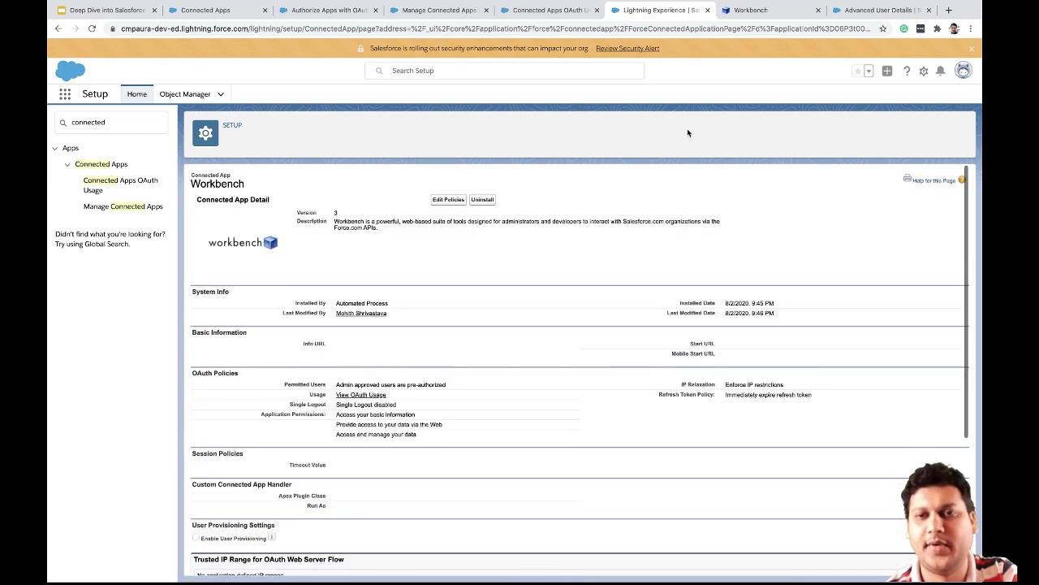
Step: Restart the Workbench login on API 49.0 with terms accepted, this time succeeding
left_click(738, 13)
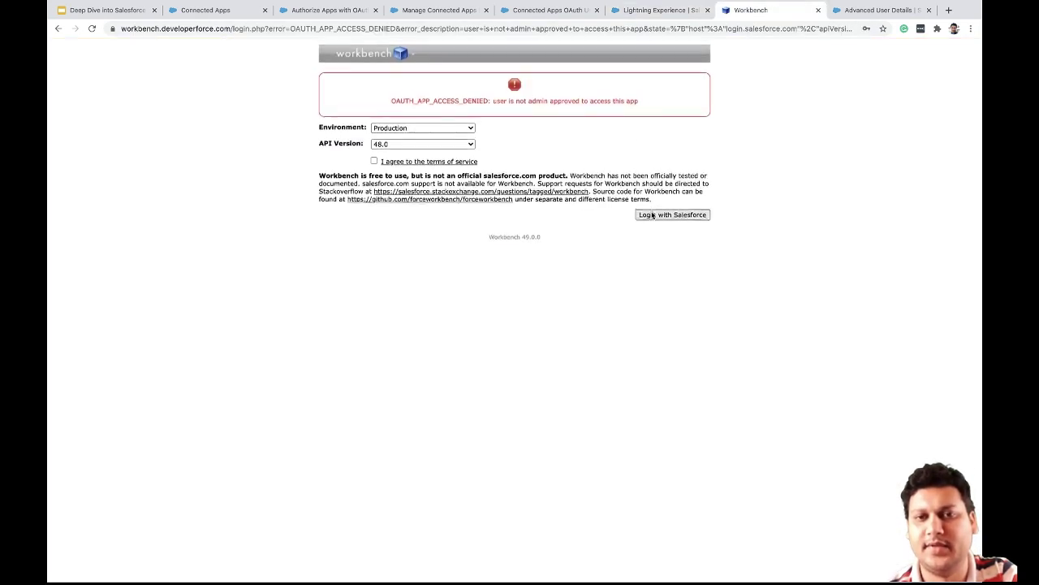
mouse_move(378, 52)
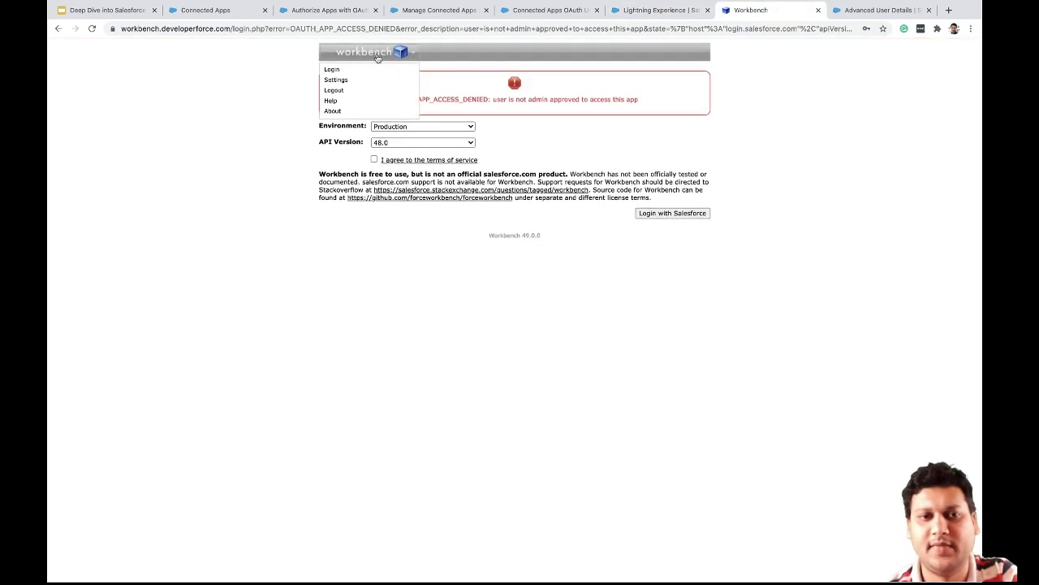
left_click(337, 73)
left_click(406, 92)
left_click(406, 84)
left_click(373, 108)
left_click(662, 162)
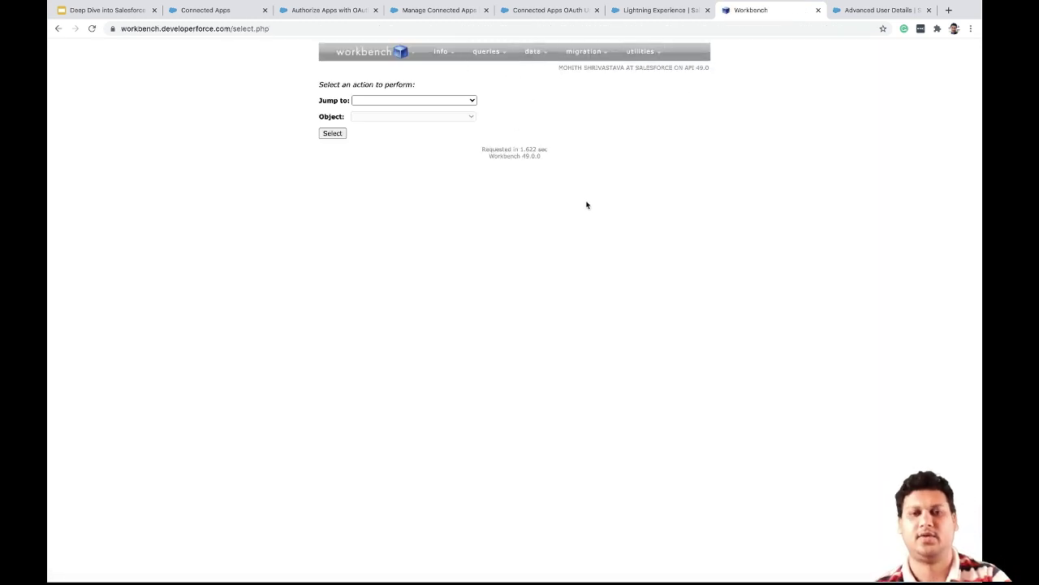
left_click(435, 12)
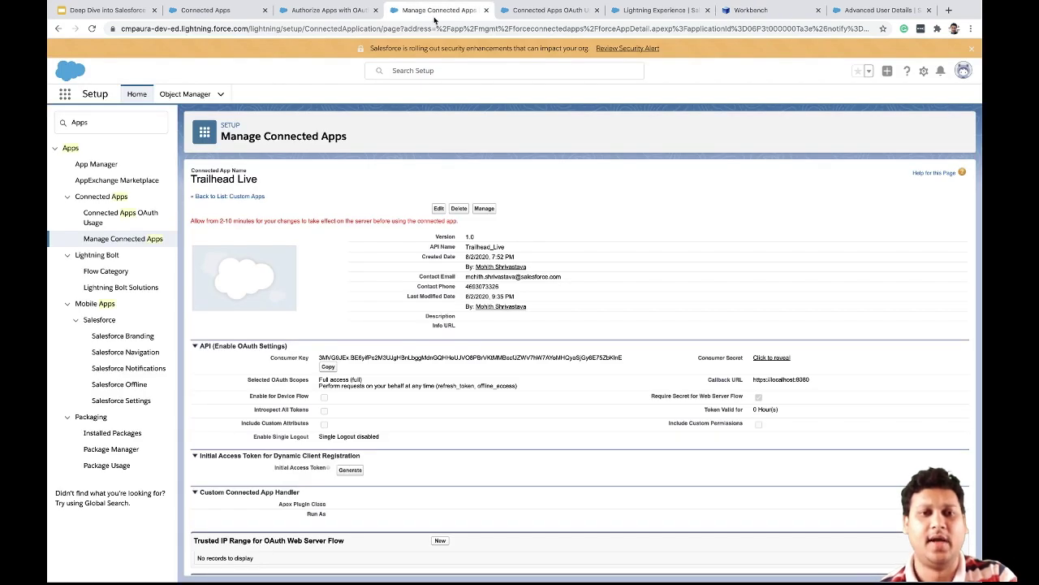
Step: Review Workbench in the Manage Connected Apps list and the Connected Apps OAuth Usage page
left_click(150, 238)
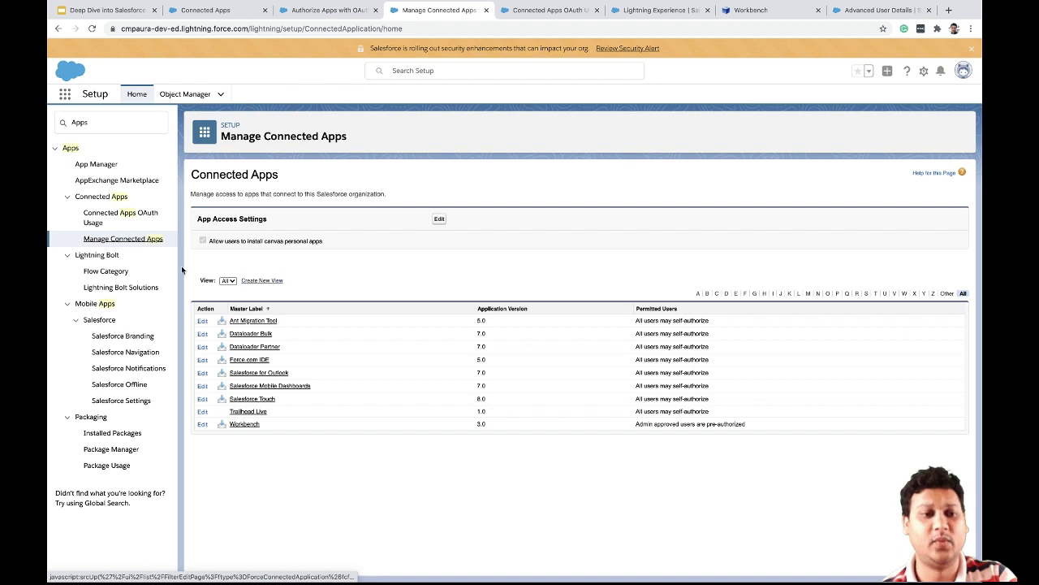
left_click(146, 217)
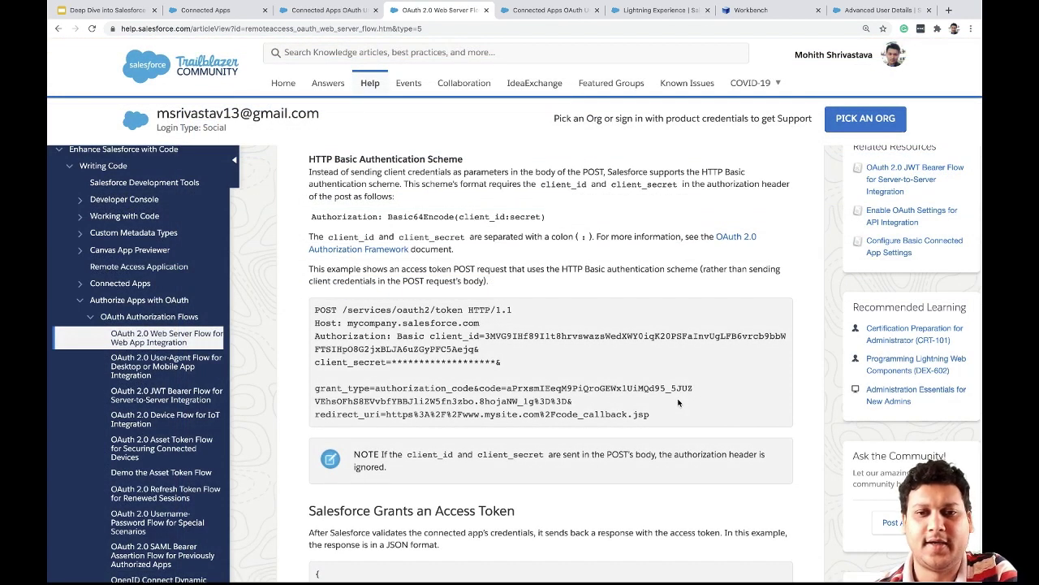
Step: Highlight the HTTP Basic Authentication Scheme heading and its Base64-encoded client_id:secret Authorization line
scroll(670, 398, "up", 1)
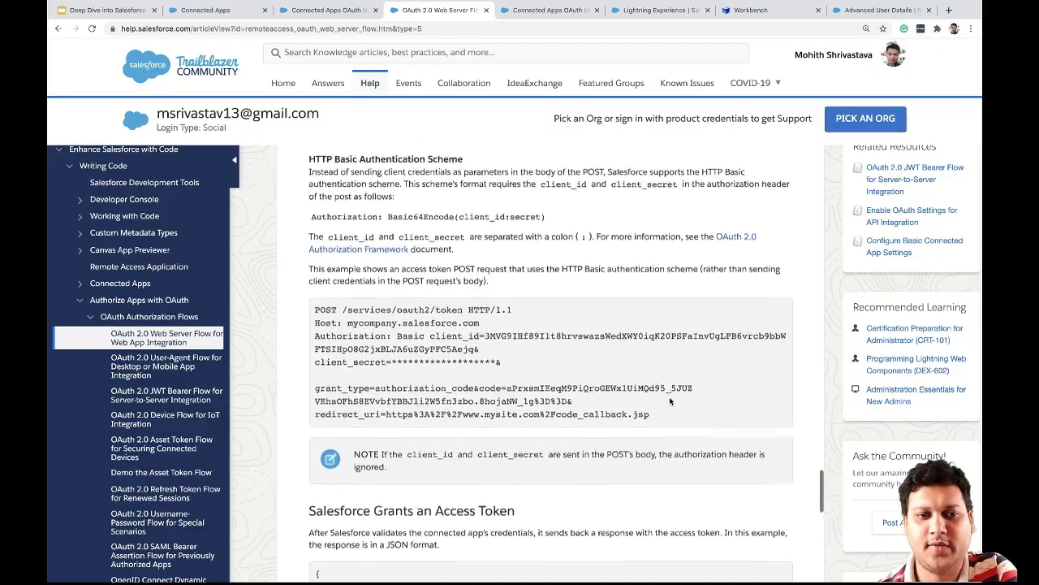
scroll(670, 401, "up", 10)
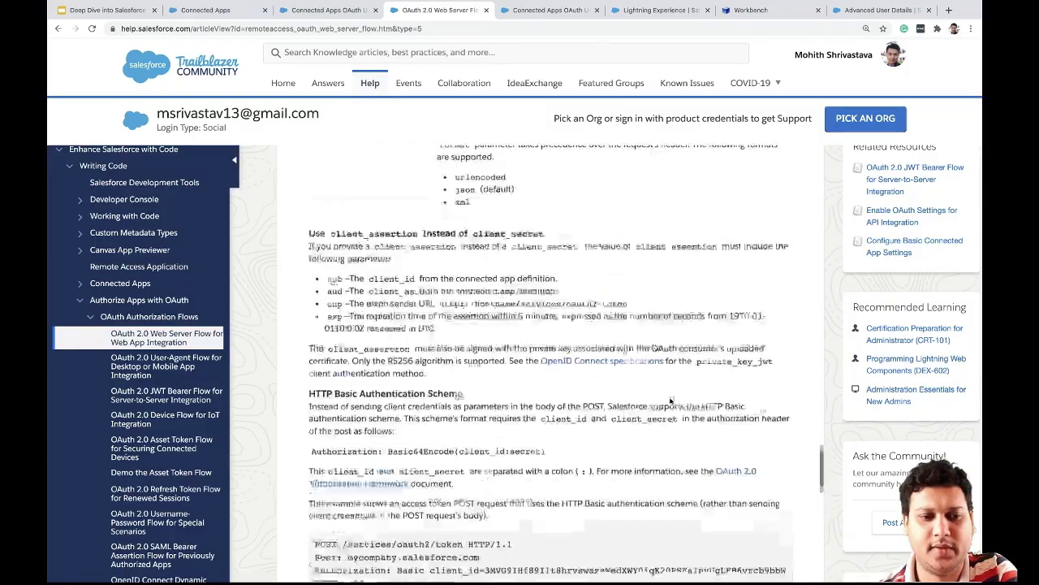
scroll(670, 400, "down", 10)
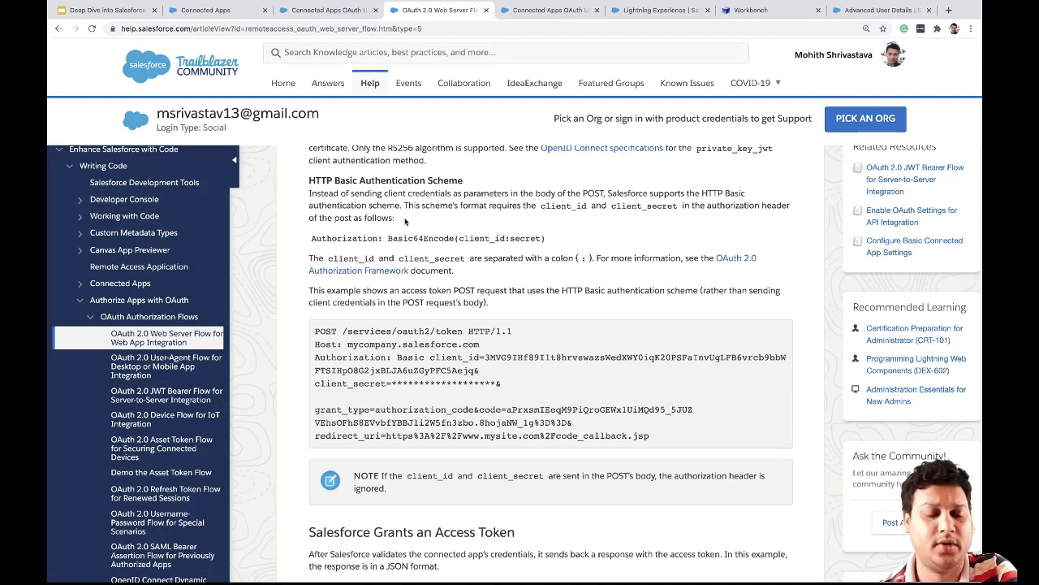
left_click_drag(311, 180, 460, 208)
double_click(479, 237)
left_click(533, 239)
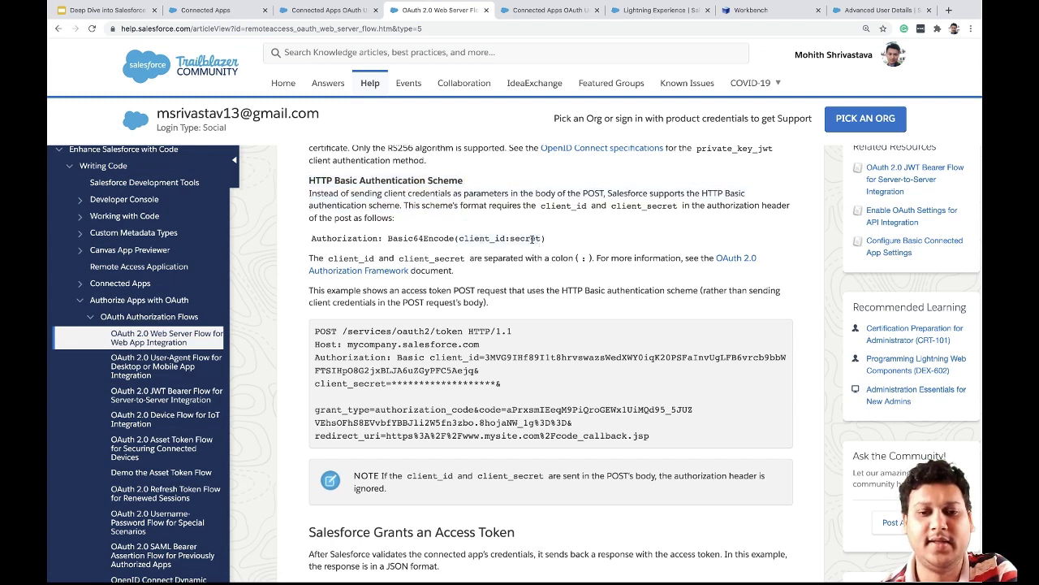
left_click_drag(459, 238, 512, 237)
left_click(510, 238)
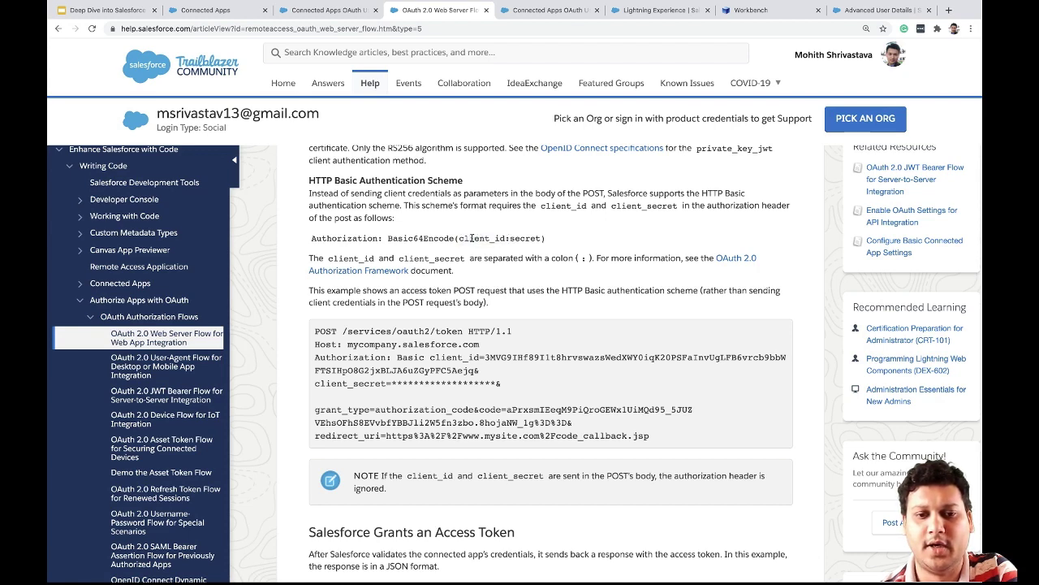
left_click_drag(389, 236, 515, 238)
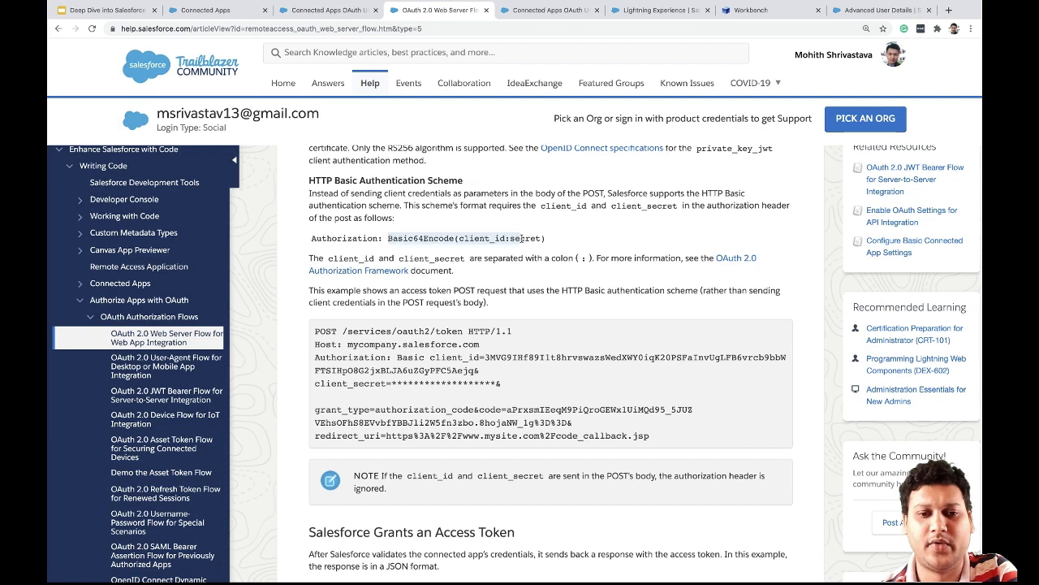
double_click(360, 246)
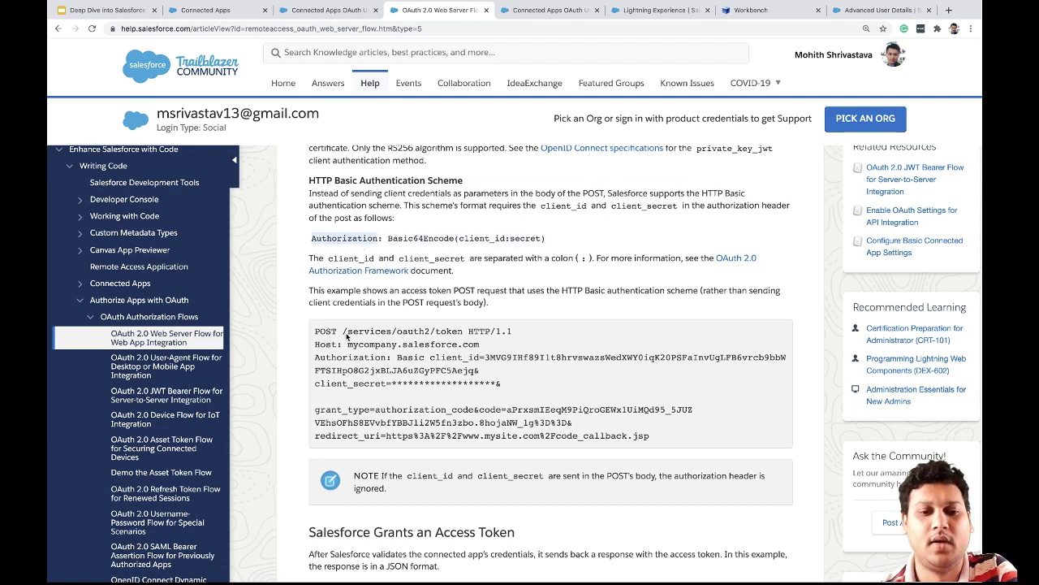
Step: Open the RFC 6749 OAuth 2.0 Authorization Framework document, then return to the help article
left_click(385, 270)
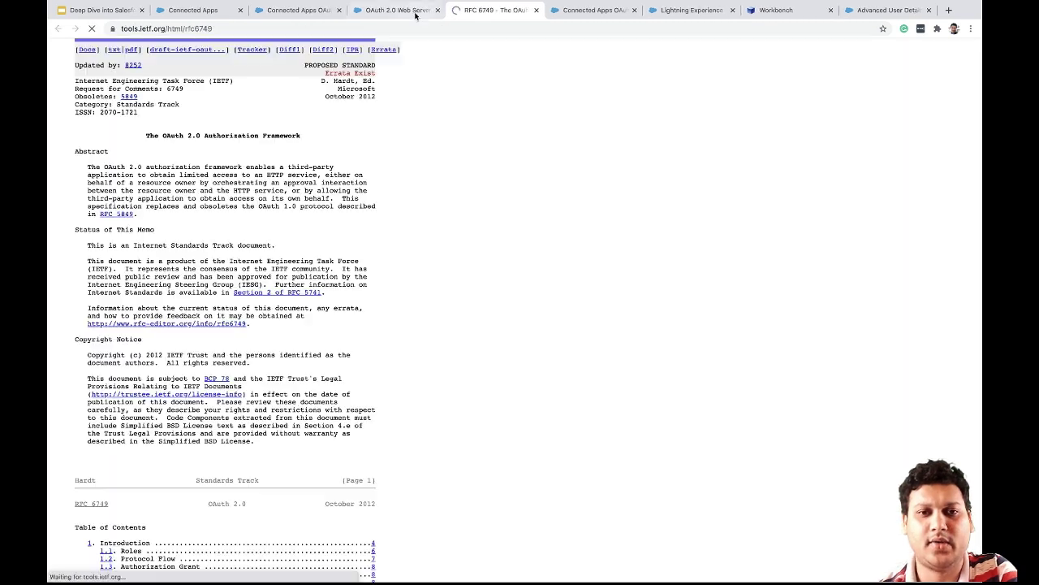
left_click(419, 16)
left_click(456, 10)
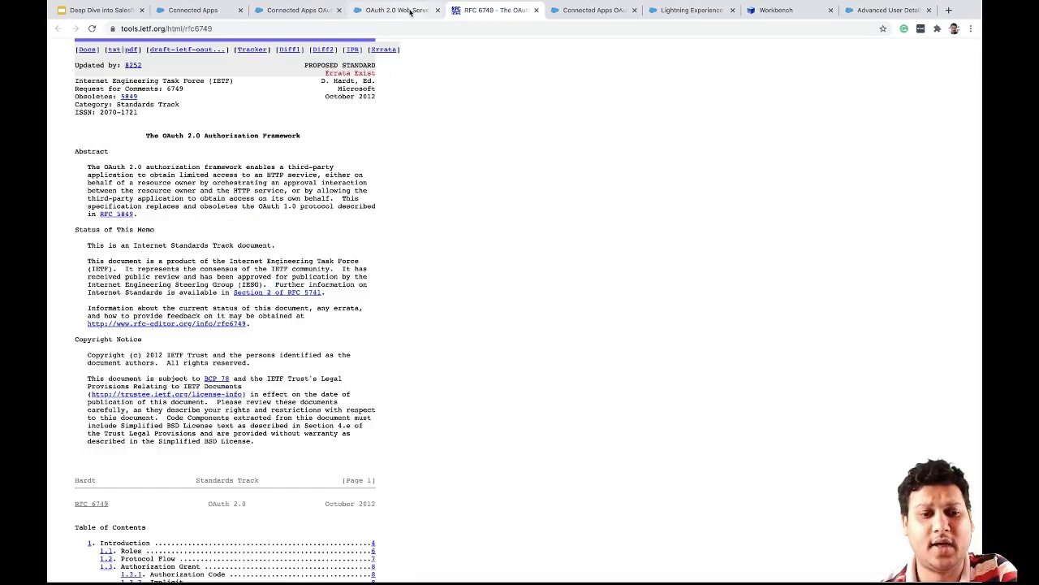
left_click(412, 12)
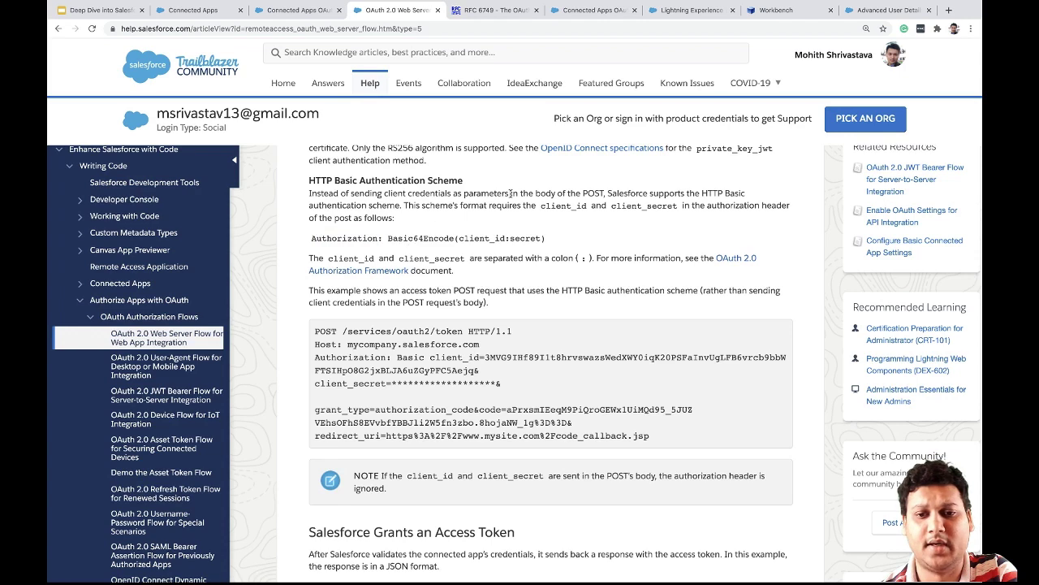
Step: Highlight the client_id and client_secret explanation and the credential lines in the token request example
left_click_drag(507, 193, 620, 204)
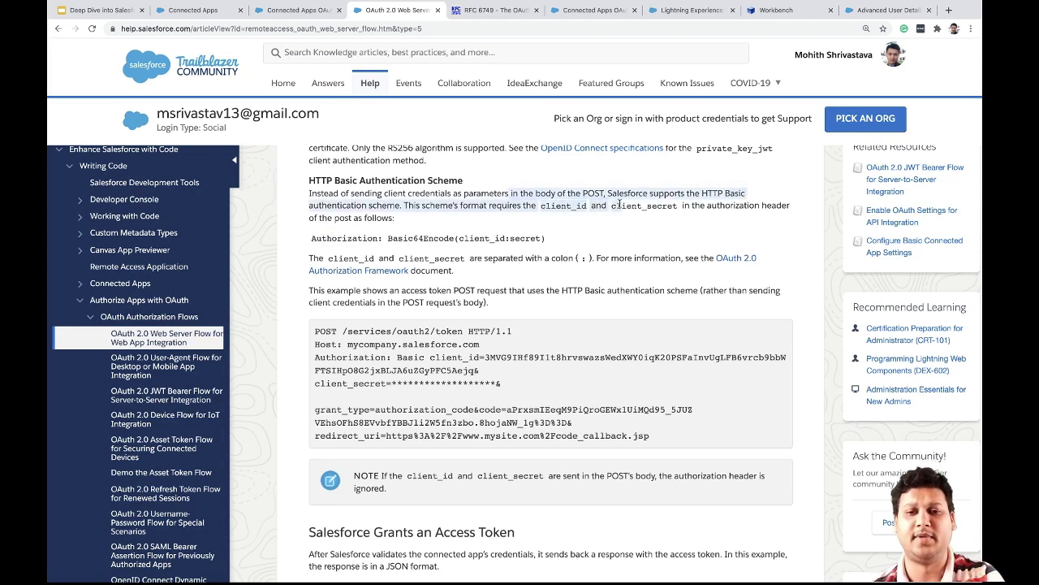
left_click_drag(619, 204, 643, 285)
scroll(616, 360, "down", 3)
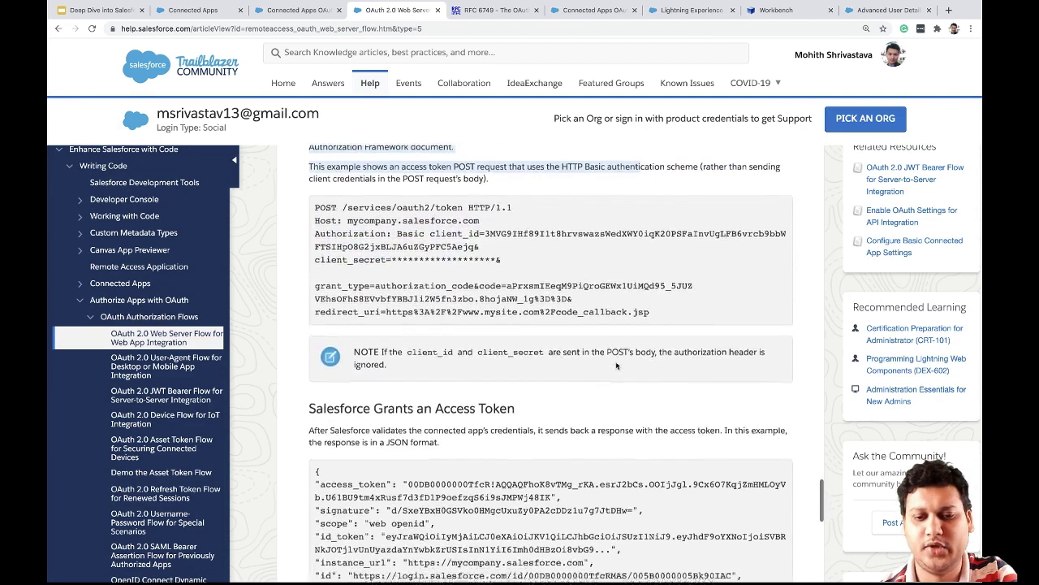
scroll(616, 361, "up", 3)
scroll(373, 342, "down", 1)
left_click_drag(348, 338, 514, 364)
left_click(410, 337)
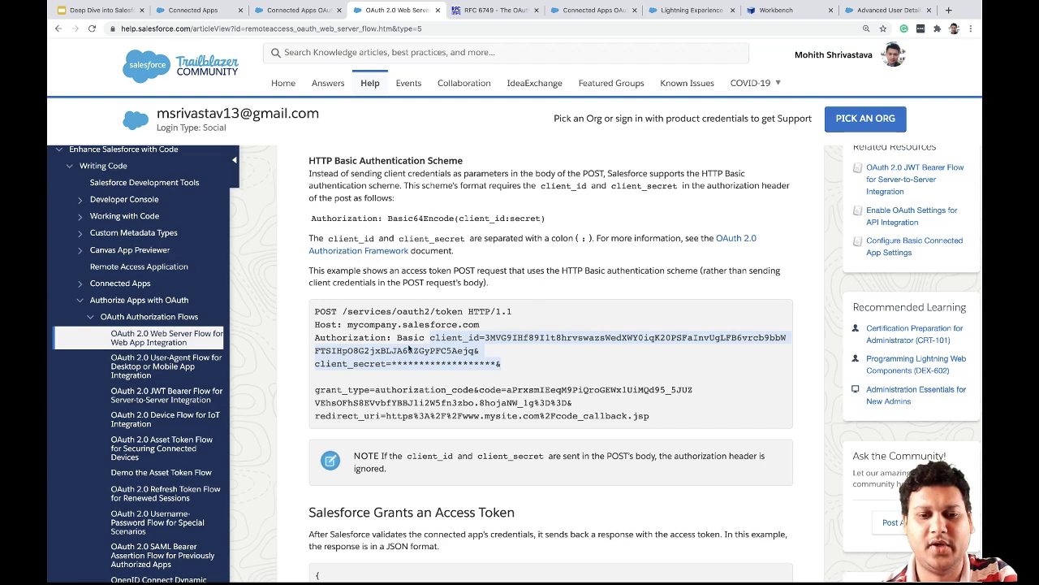
left_click(402, 341)
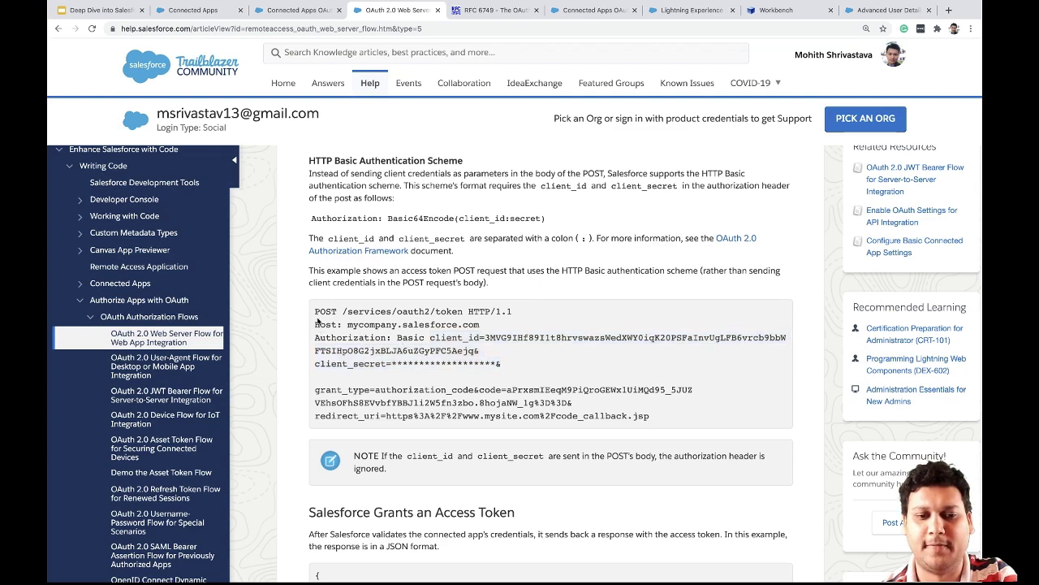
left_click_drag(316, 313, 502, 363)
scroll(502, 362, "up", 6)
scroll(502, 362, "up", 7)
scroll(502, 362, "down", 1)
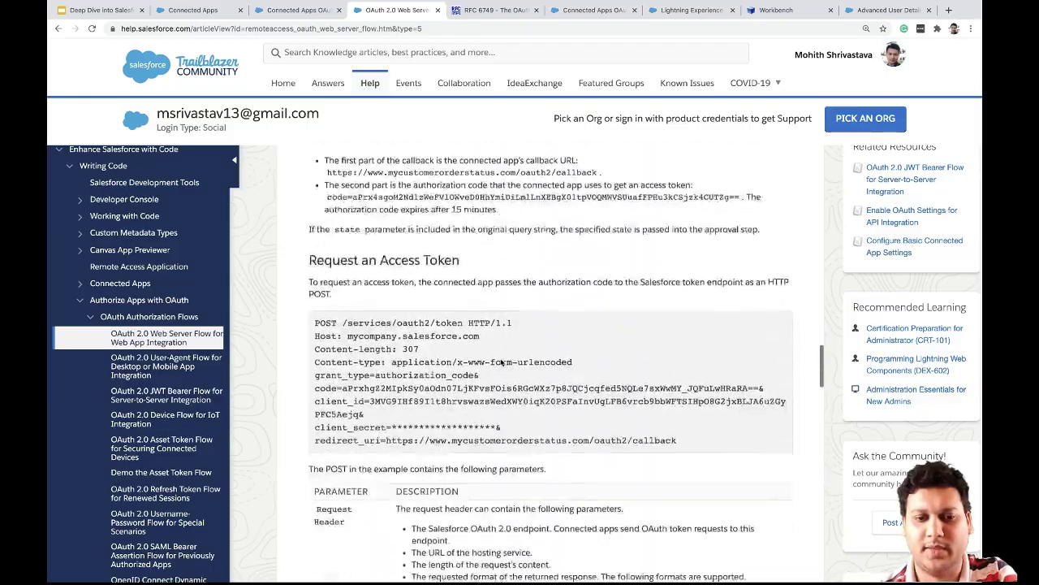
scroll(501, 362, "up", 2)
scroll(502, 363, "down", 6)
scroll(502, 362, "down", 10)
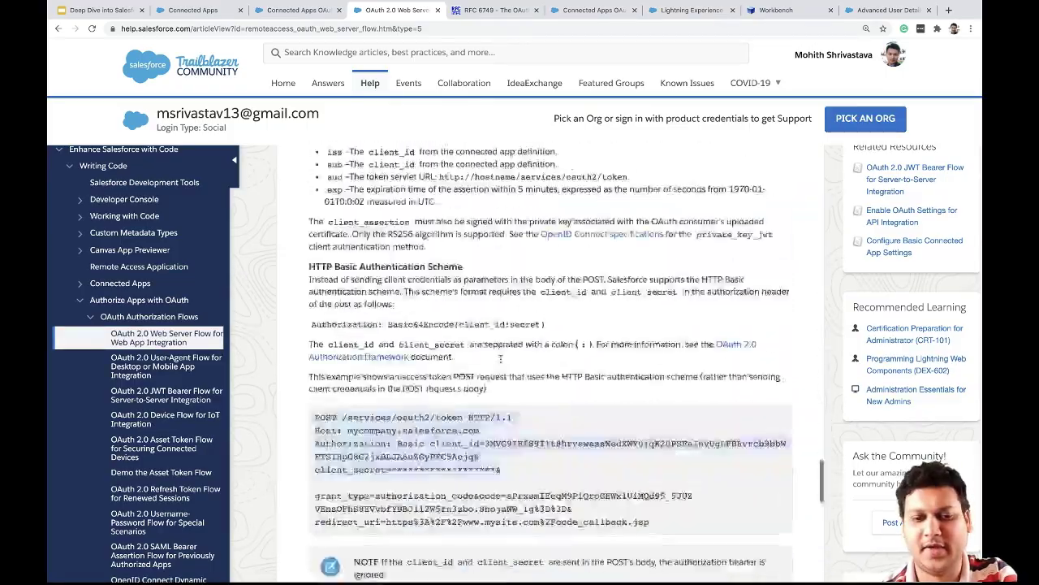
scroll(502, 362, "up", 2)
scroll(464, 244, "up", 2)
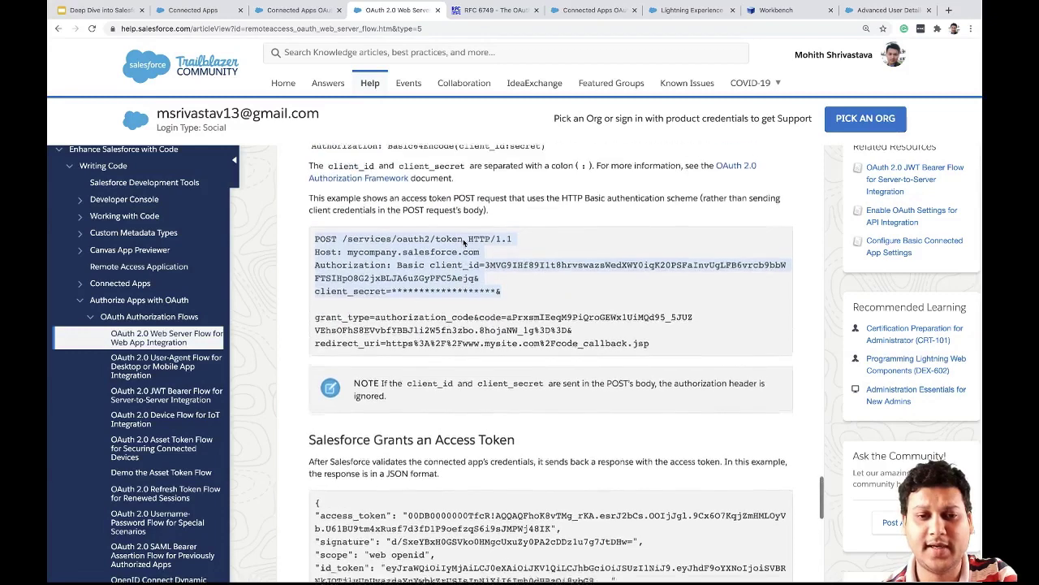